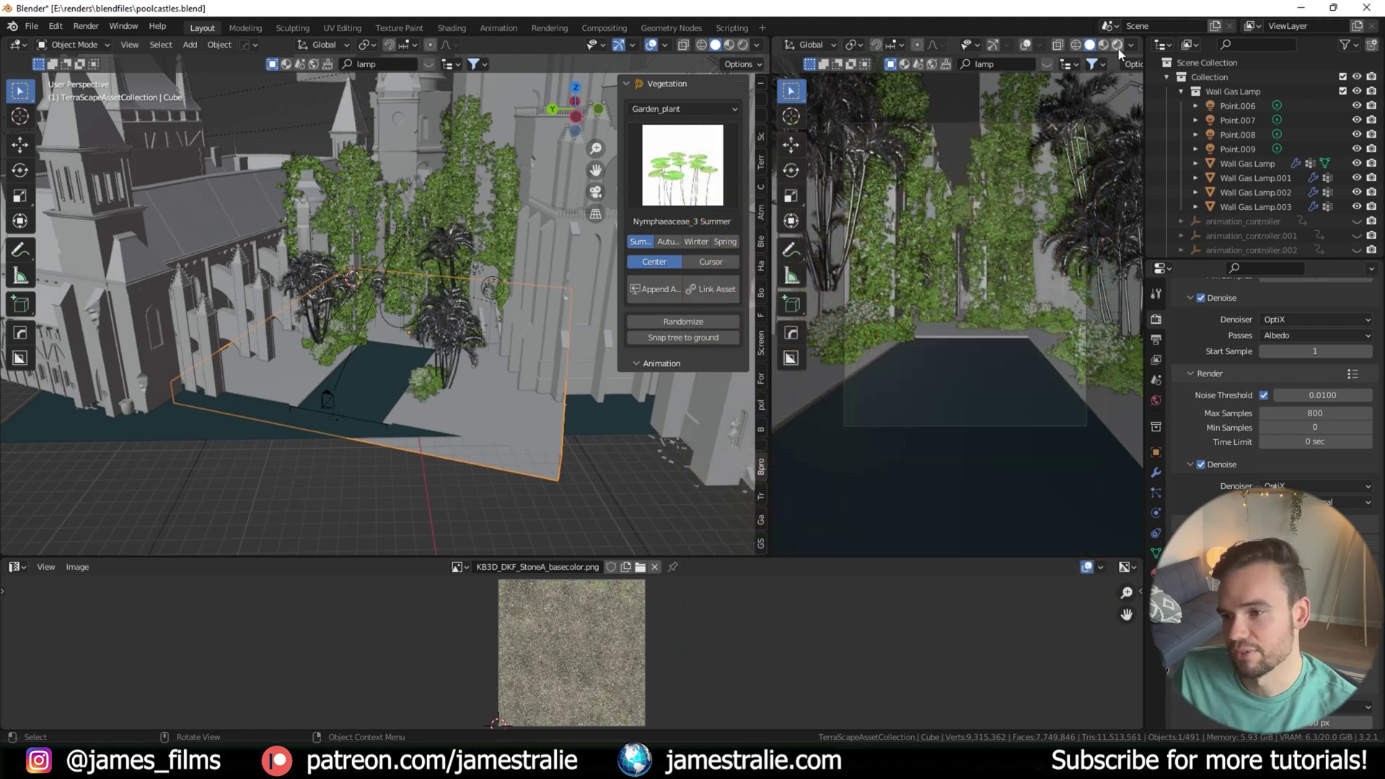
Show the camera view in rendered shading and examine the castle, palms and climbing plants around the pool
{"action": "left_click", "coordinate": [1118, 47]}
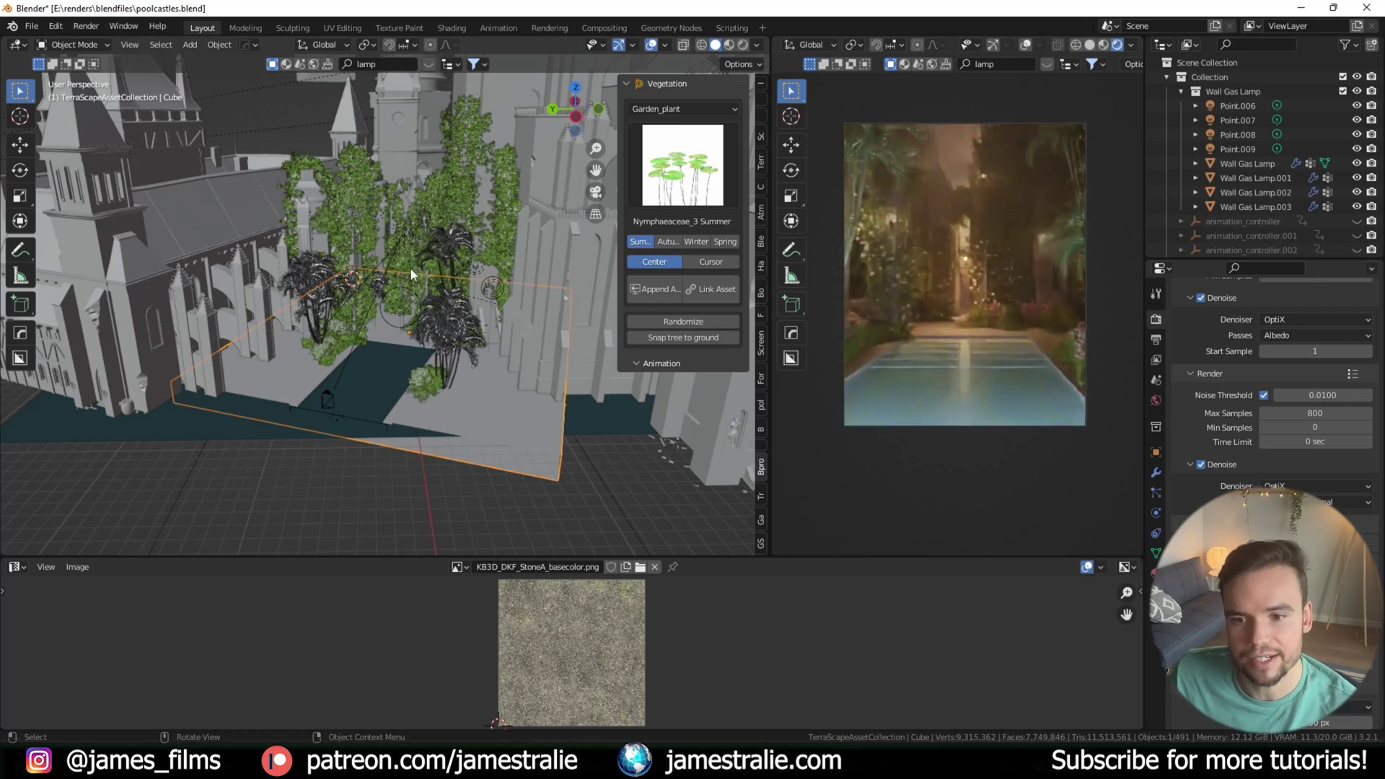
{"action": "mouse_move", "coordinate": [419, 265]}
{"action": "middle_mouse_down"}
{"action": "mouse_move", "coordinate": [398, 300]}
{"action": "mouse_move", "coordinate": [423, 292]}
{"action": "middle_mouse_up"}
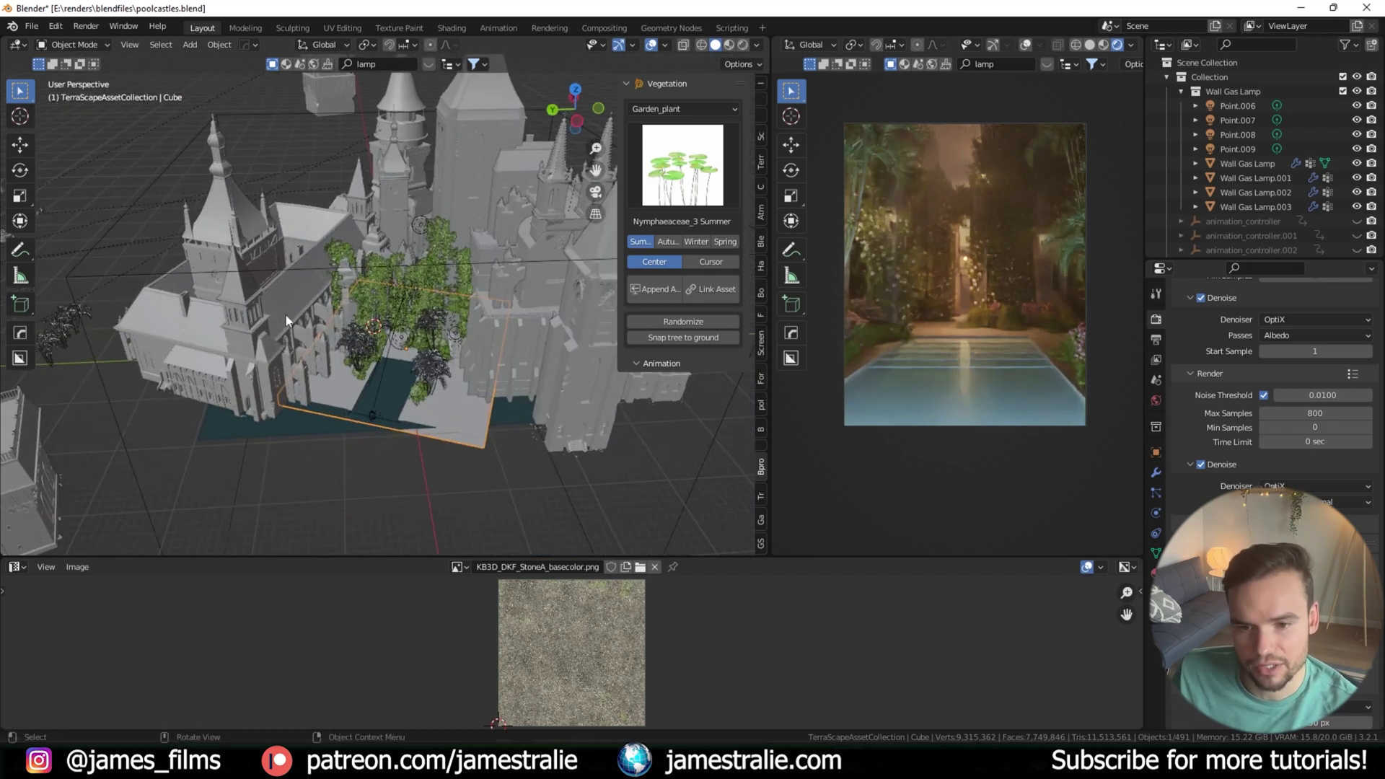
{"action": "scroll", "coordinate": [320, 349], "scroll_direction": "up", "scroll_amount": 10}
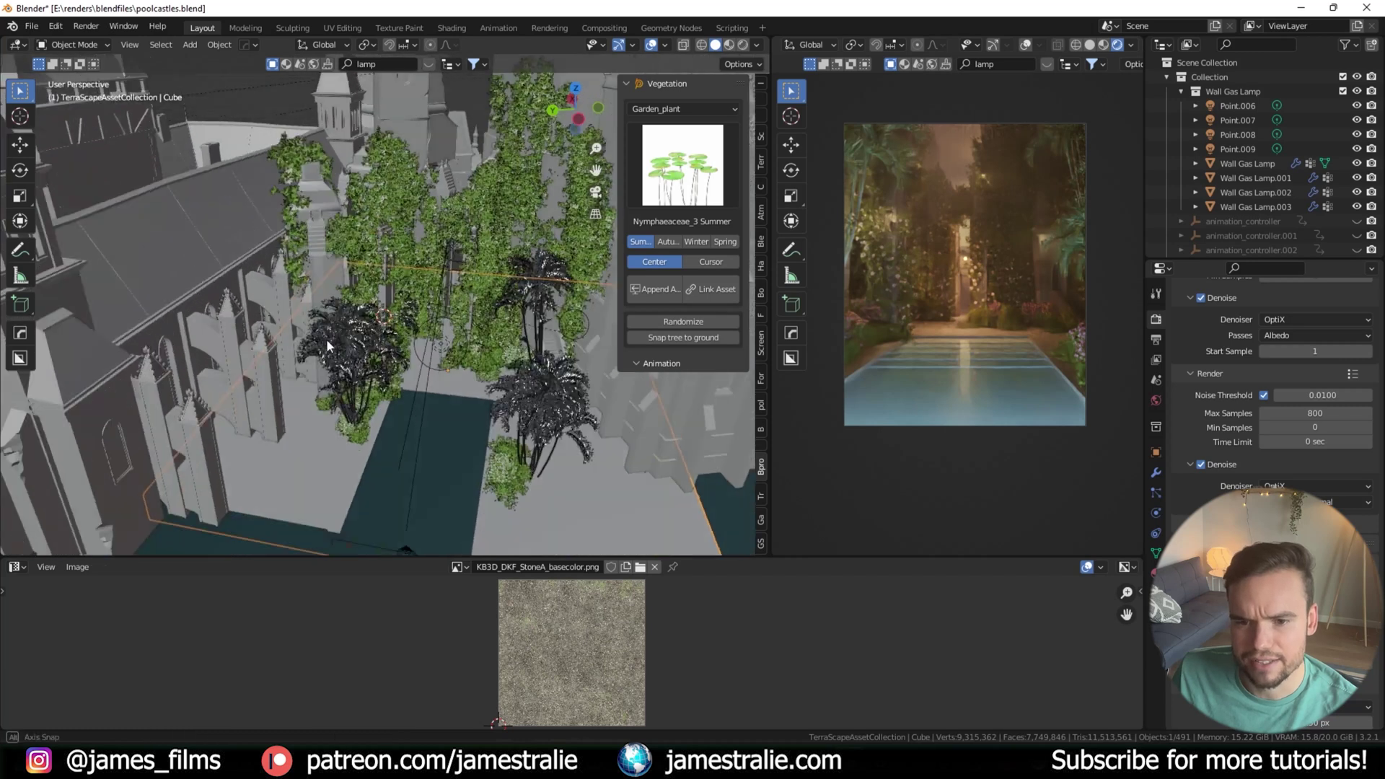
{"action": "middle_click_drag", "start_coordinate": [308, 339], "coordinate": [322, 335]}
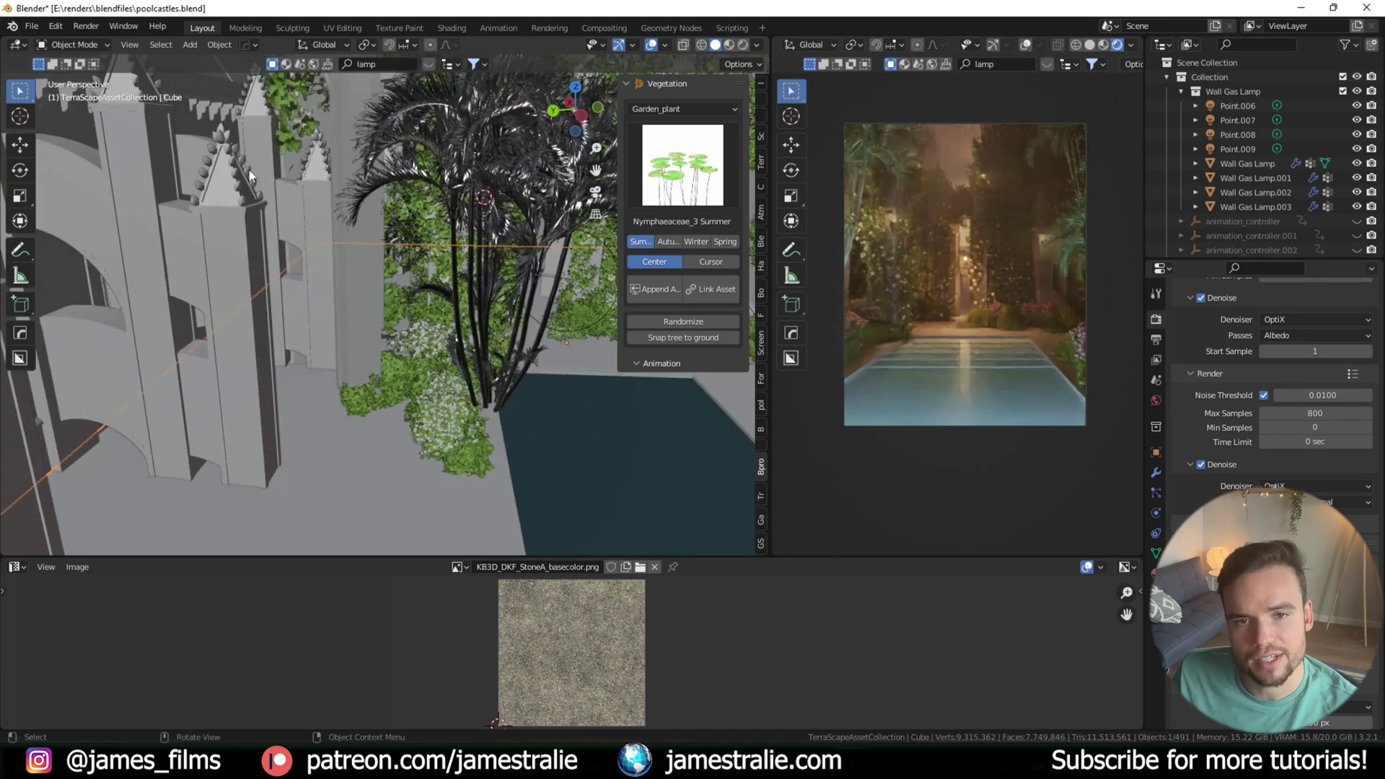
{"action": "middle_click_drag", "start_coordinate": [314, 211], "coordinate": [202, 270]}
{"action": "scroll", "coordinate": [203, 274], "scroll_direction": "up", "scroll_amount": 6}
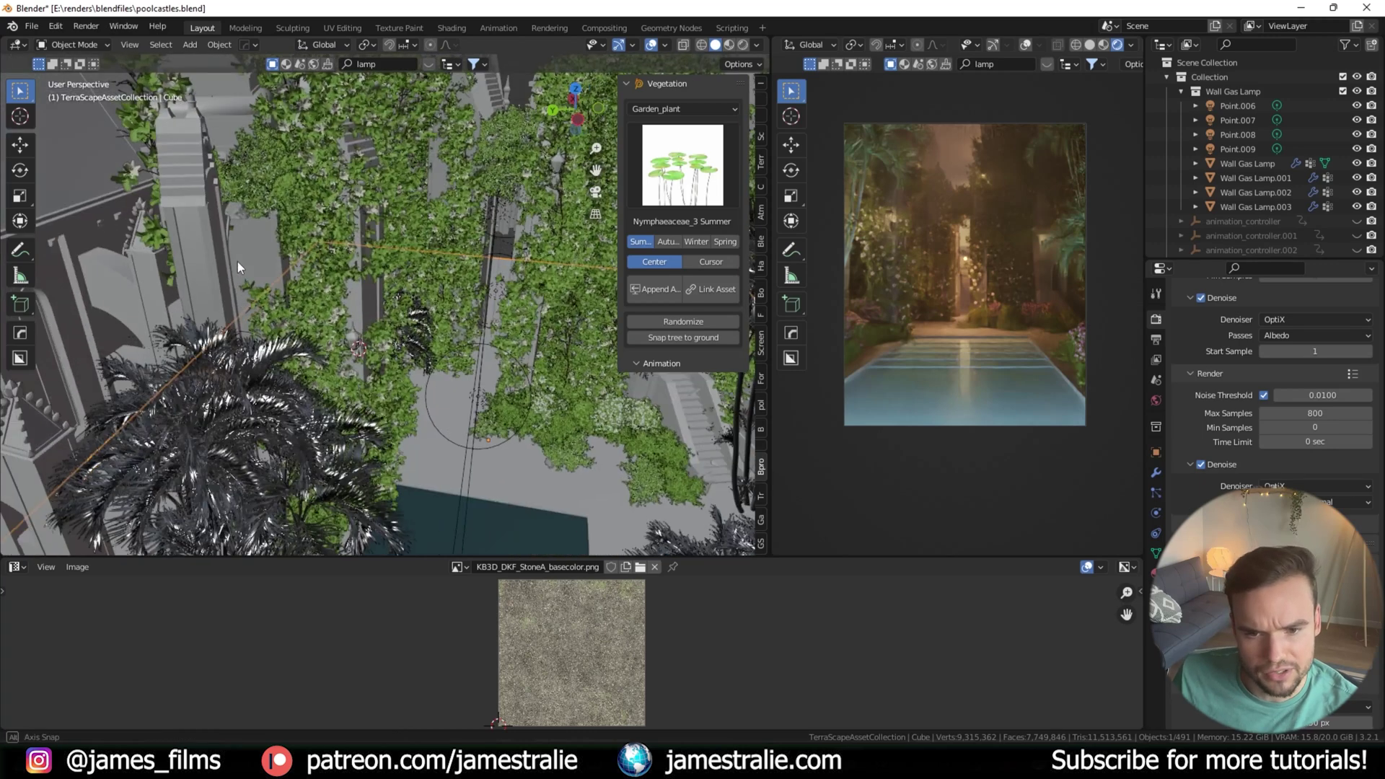
{"action": "middle_click_drag", "start_coordinate": [335, 266], "coordinate": [378, 283]}
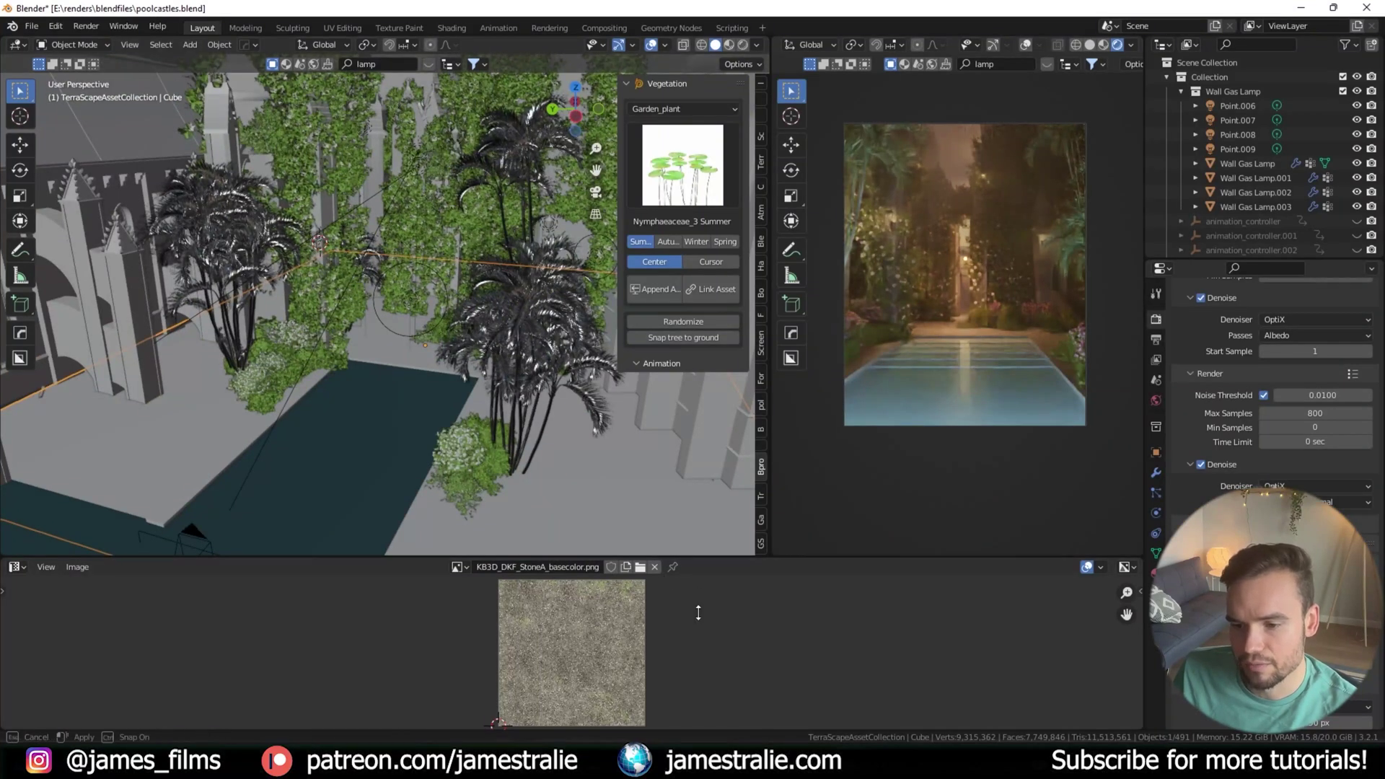
Enlarge the 3D viewports by shrinking the image editor and open the garden plant asset previews
{"action": "left_click_drag", "start_coordinate": [686, 558], "coordinate": [686, 672]}
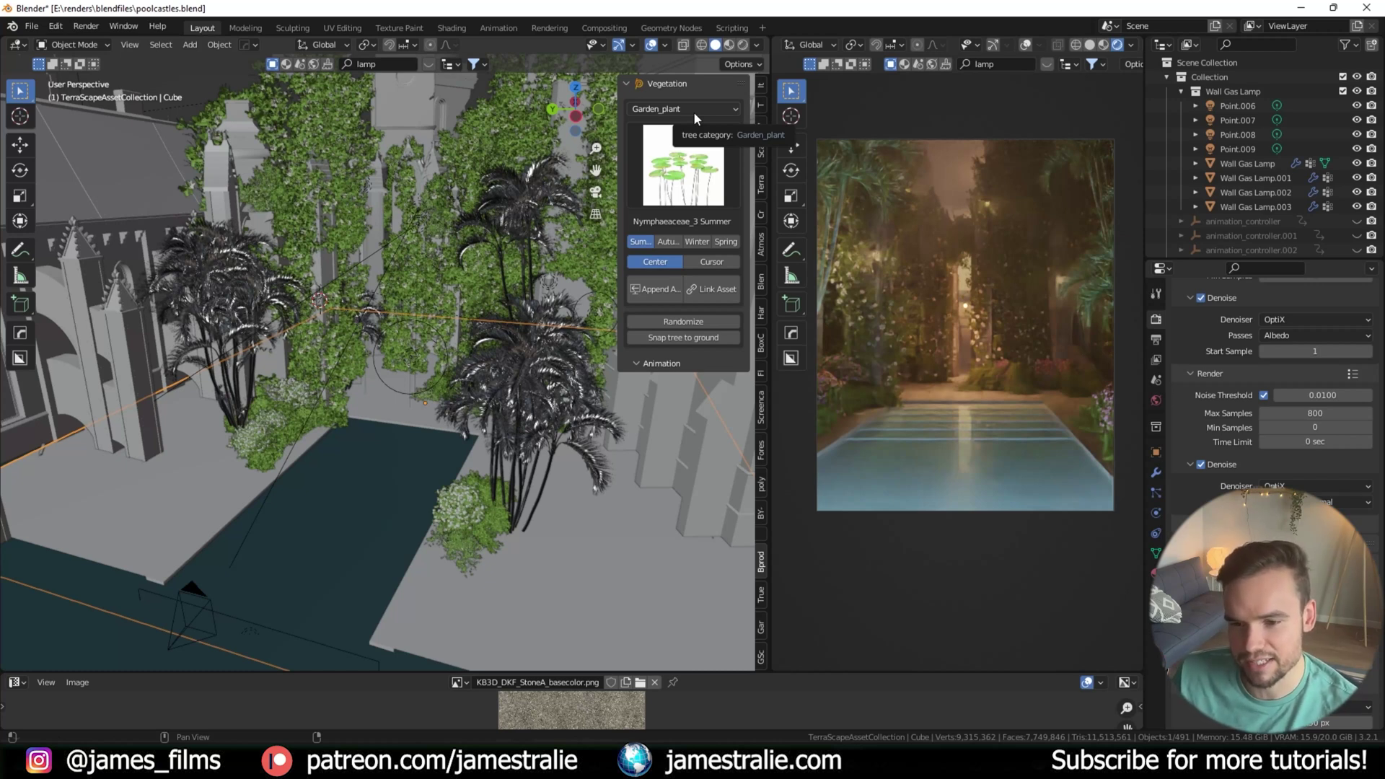
{"action": "left_click", "coordinate": [686, 157]}
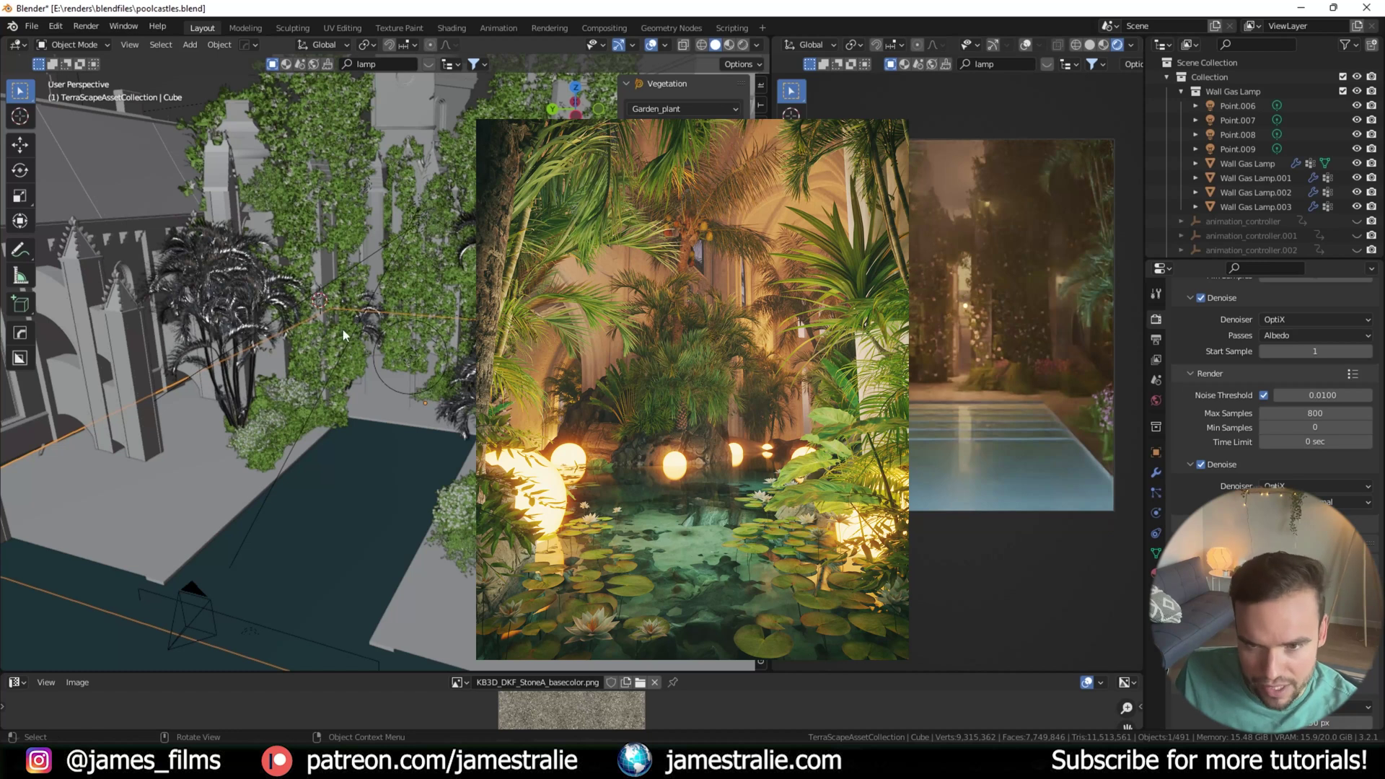
{"action": "scroll", "coordinate": [358, 353], "scroll_direction": "up", "scroll_amount": 2}
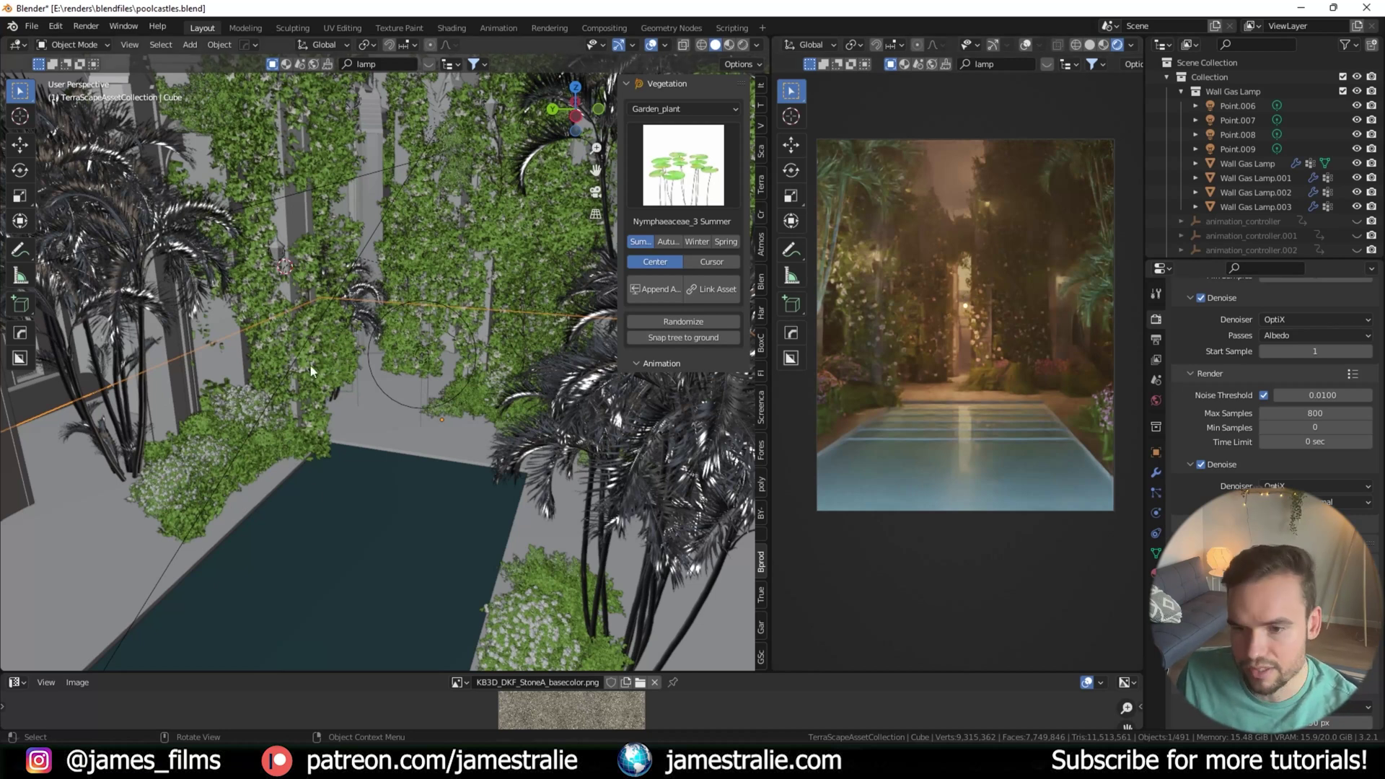
{"action": "scroll", "coordinate": [366, 267], "scroll_direction": "up", "scroll_amount": 3}
{"action": "scroll", "coordinate": [370, 162], "scroll_direction": "down", "scroll_amount": 2}
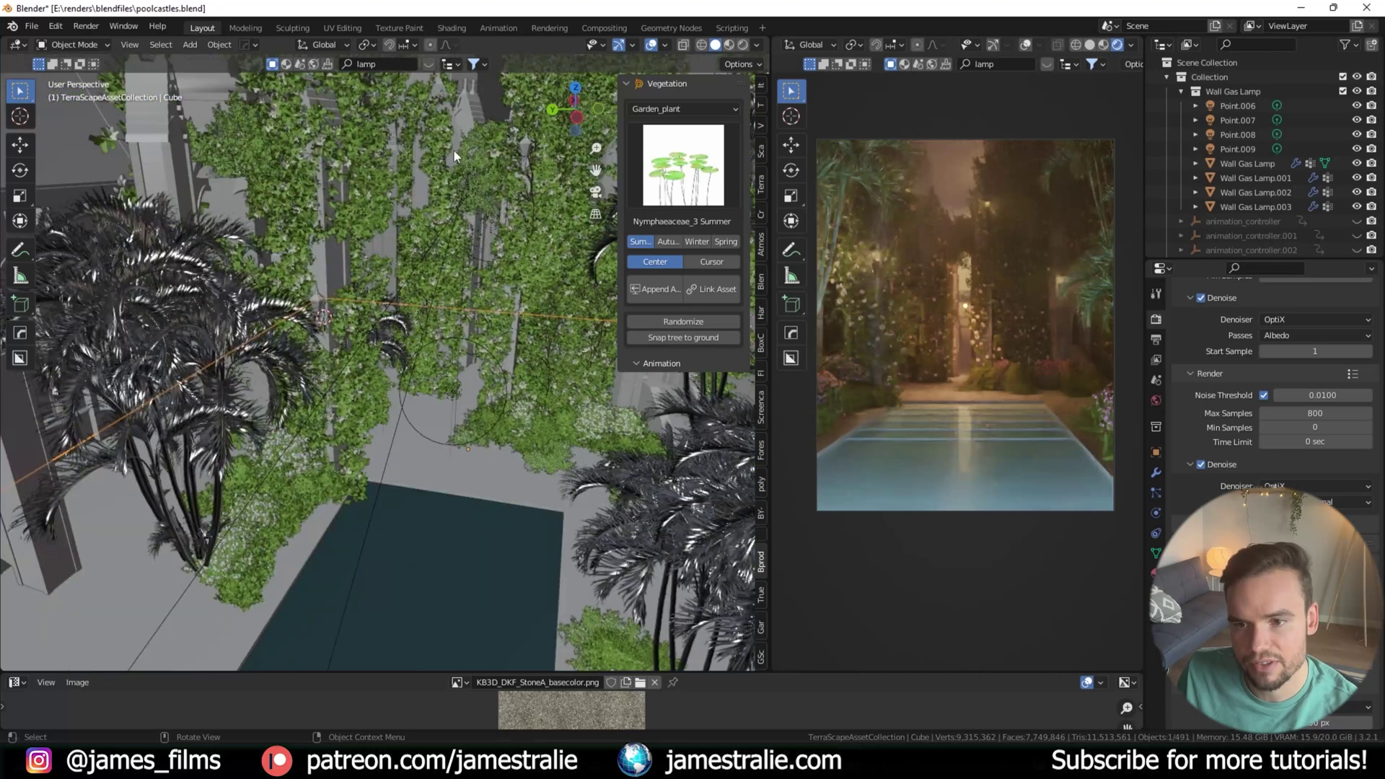
Browse the Shrub category of the vegetation library and return to browsing its other plants
{"action": "left_click", "coordinate": [703, 109]}
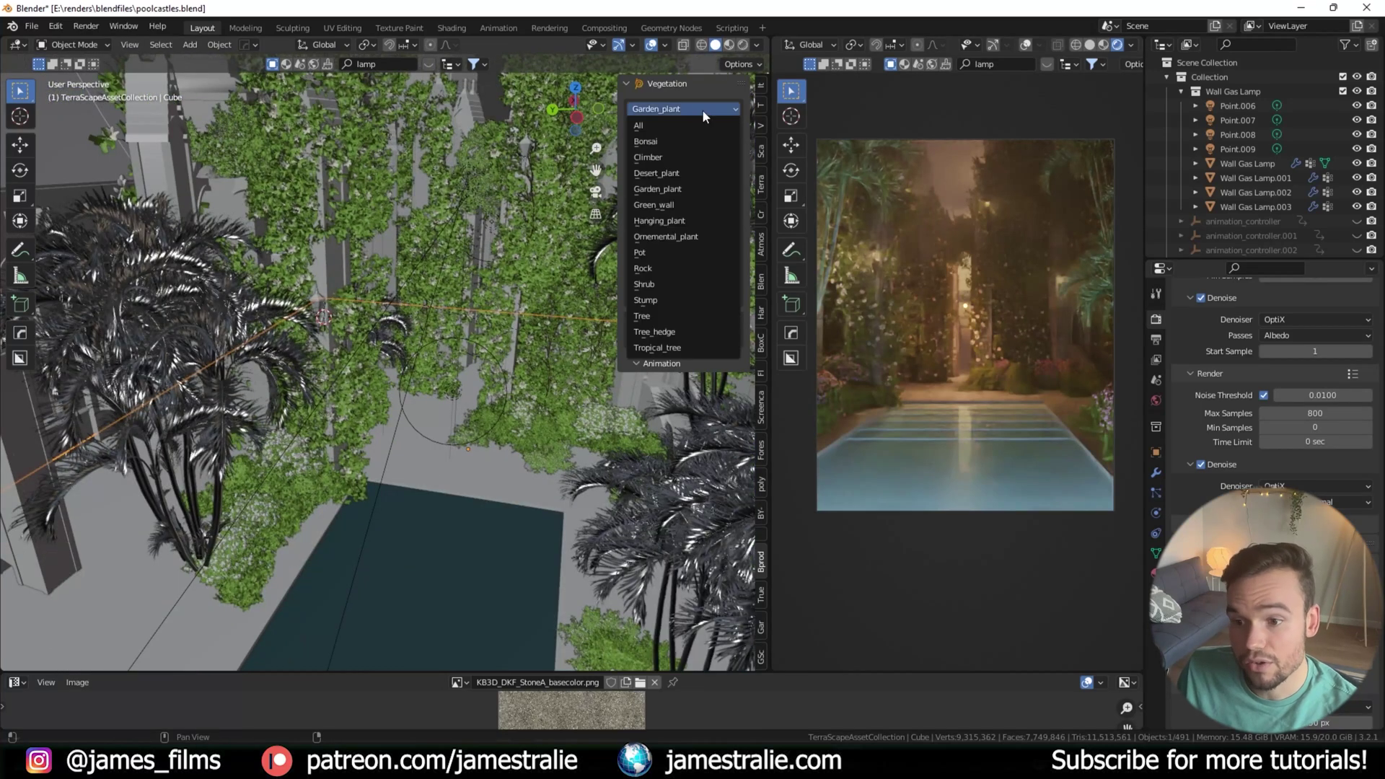
{"action": "left_click", "coordinate": [682, 283]}
{"action": "left_click", "coordinate": [683, 165]}
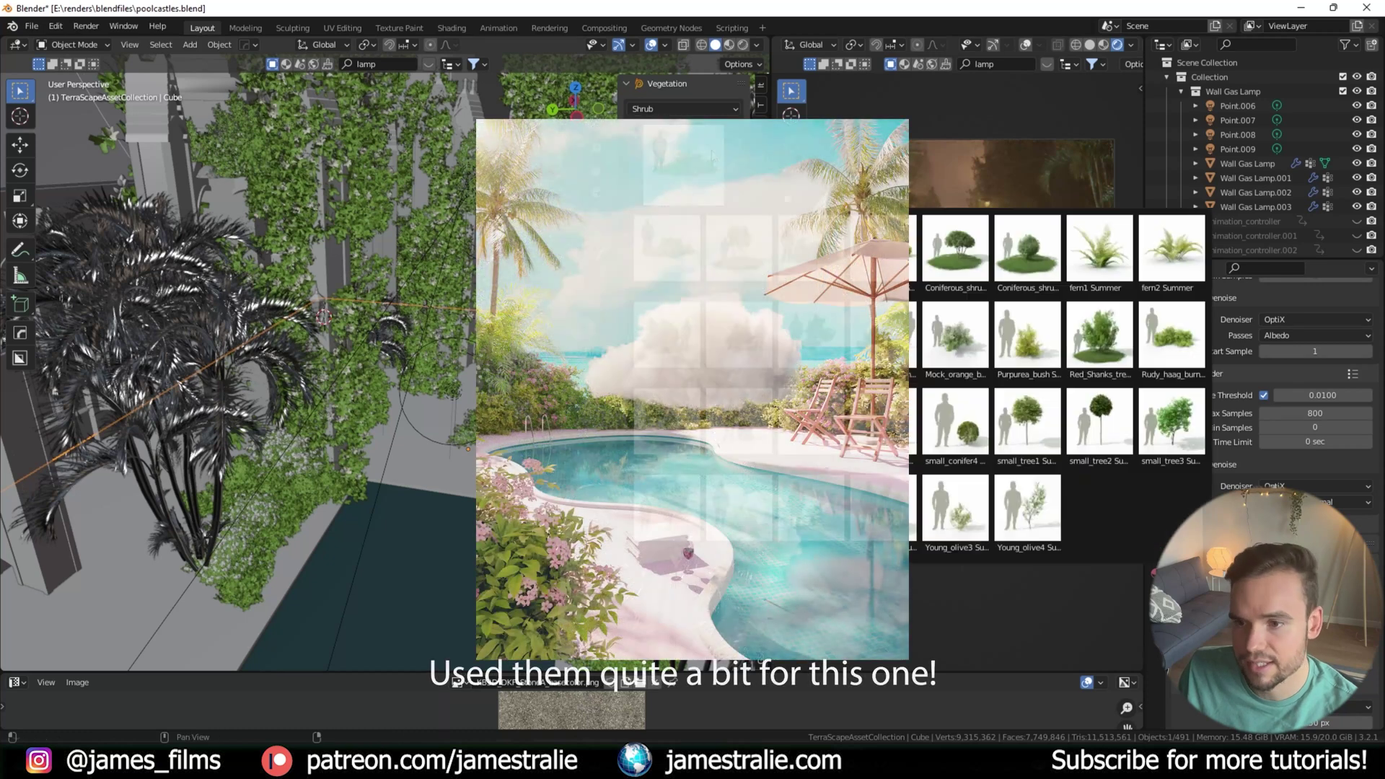
{"action": "left_click", "coordinate": [719, 112]}
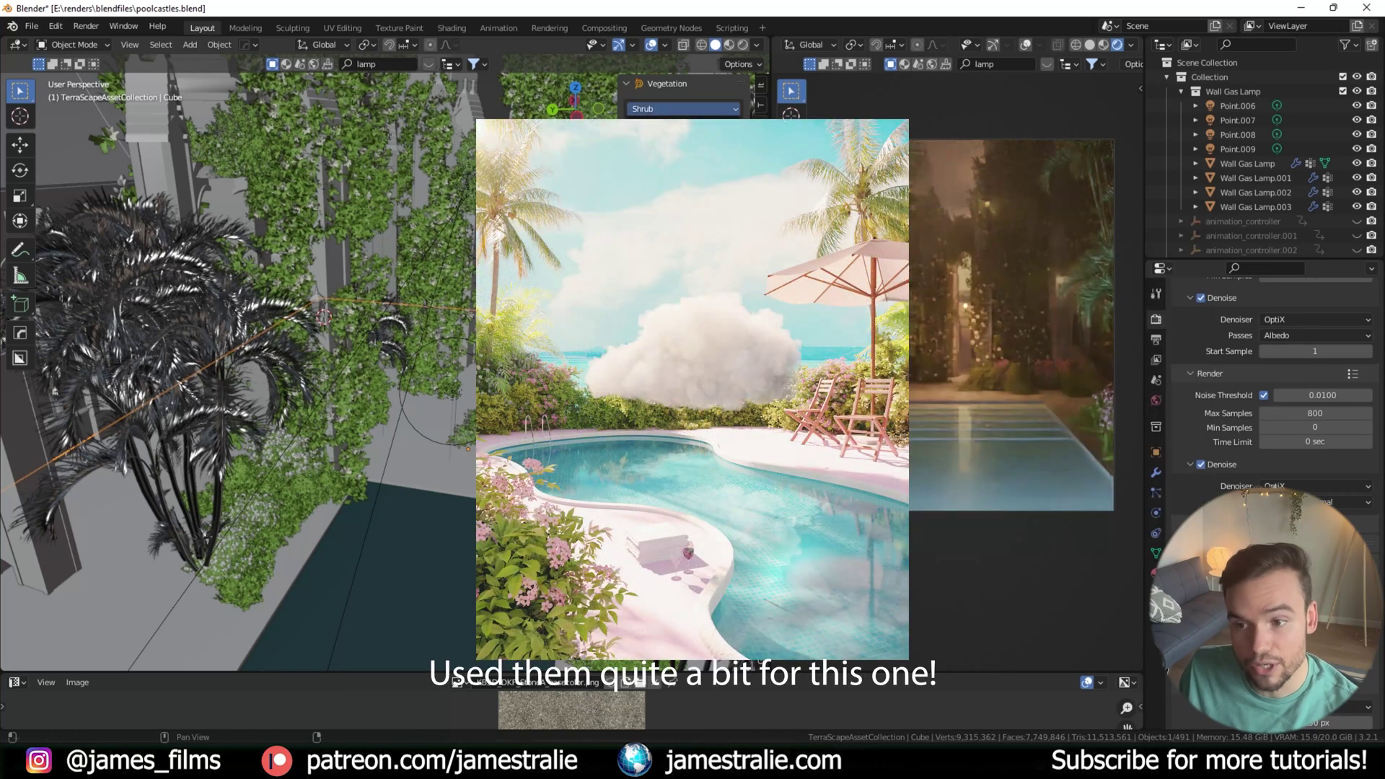
{"action": "left_click", "coordinate": [678, 129]}
{"action": "left_click", "coordinate": [684, 165]}
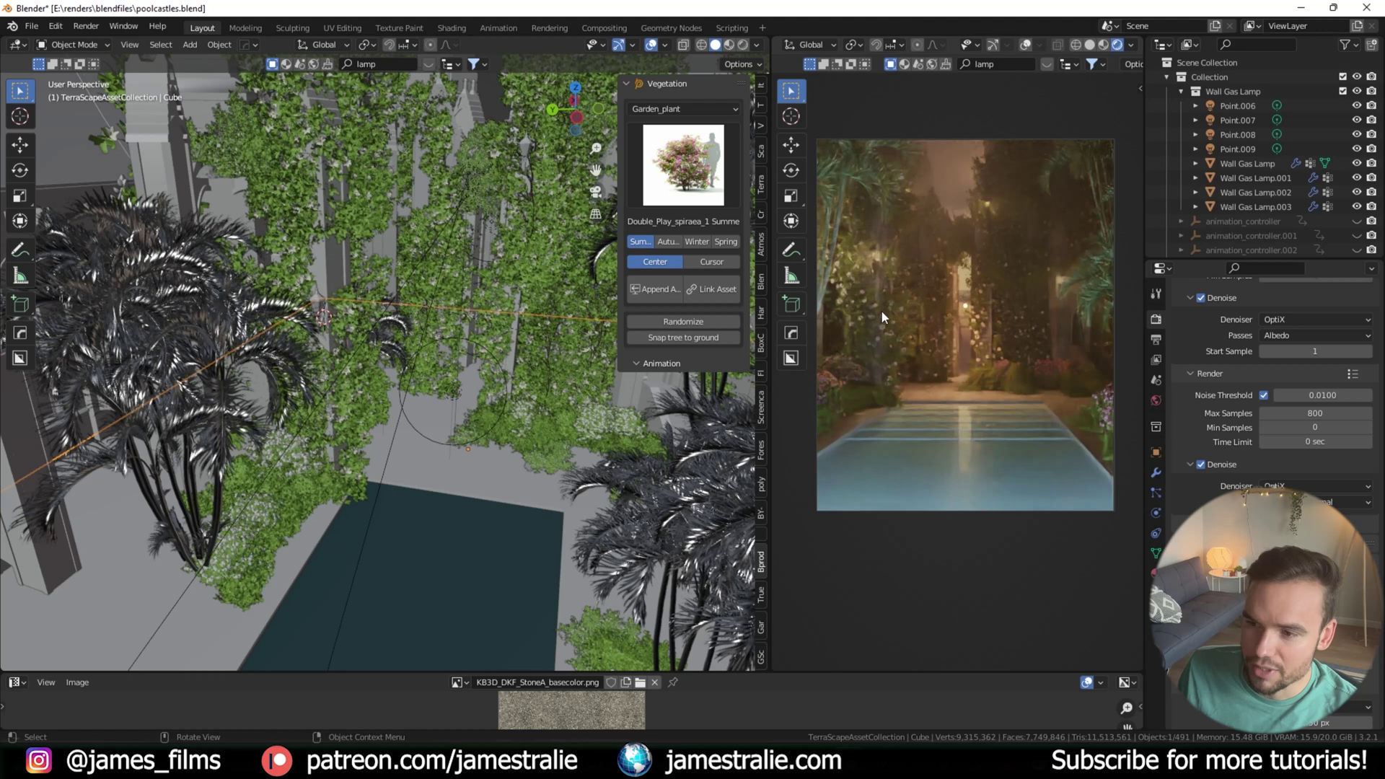
Set the vegetation category to Climber and browse the available vine plant models
{"action": "left_click", "coordinate": [711, 109]}
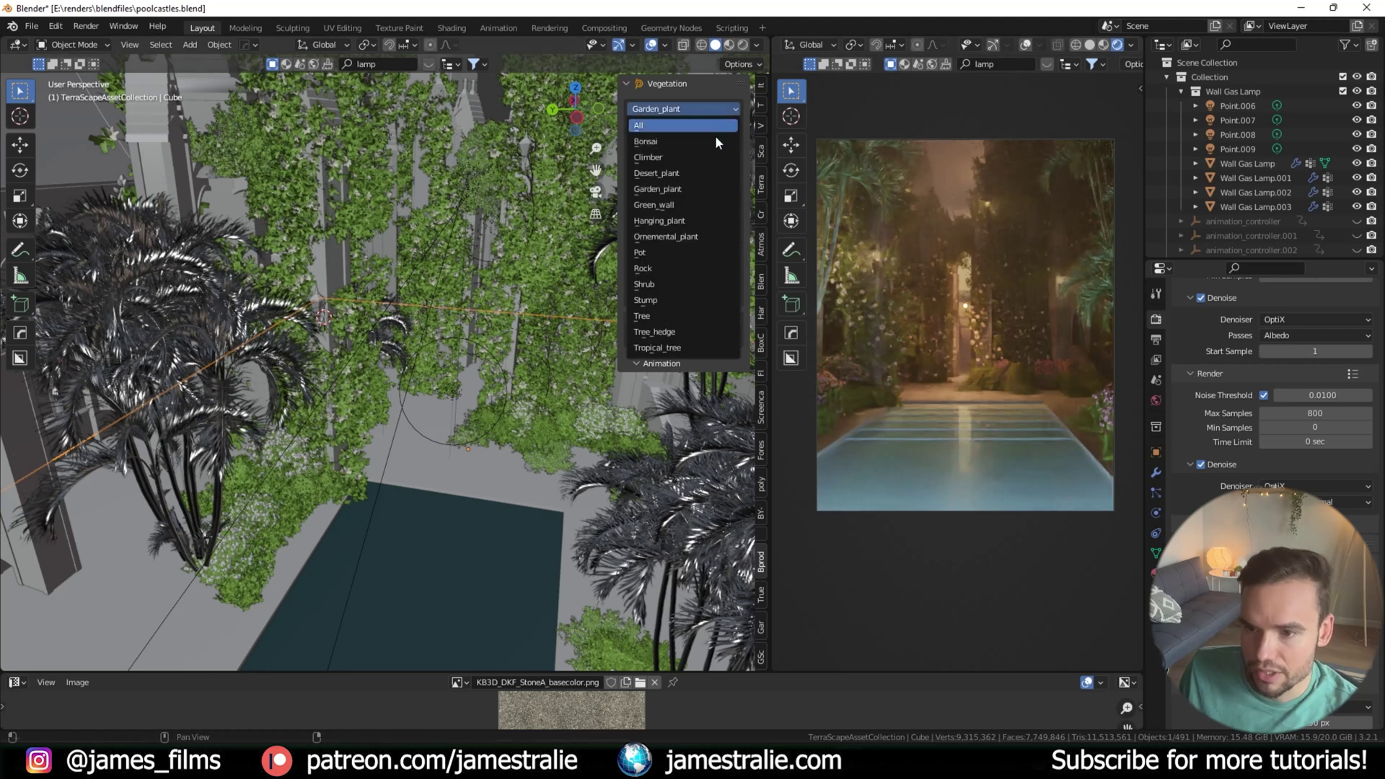
{"action": "left_click", "coordinate": [689, 157]}
{"action": "left_click", "coordinate": [687, 167]}
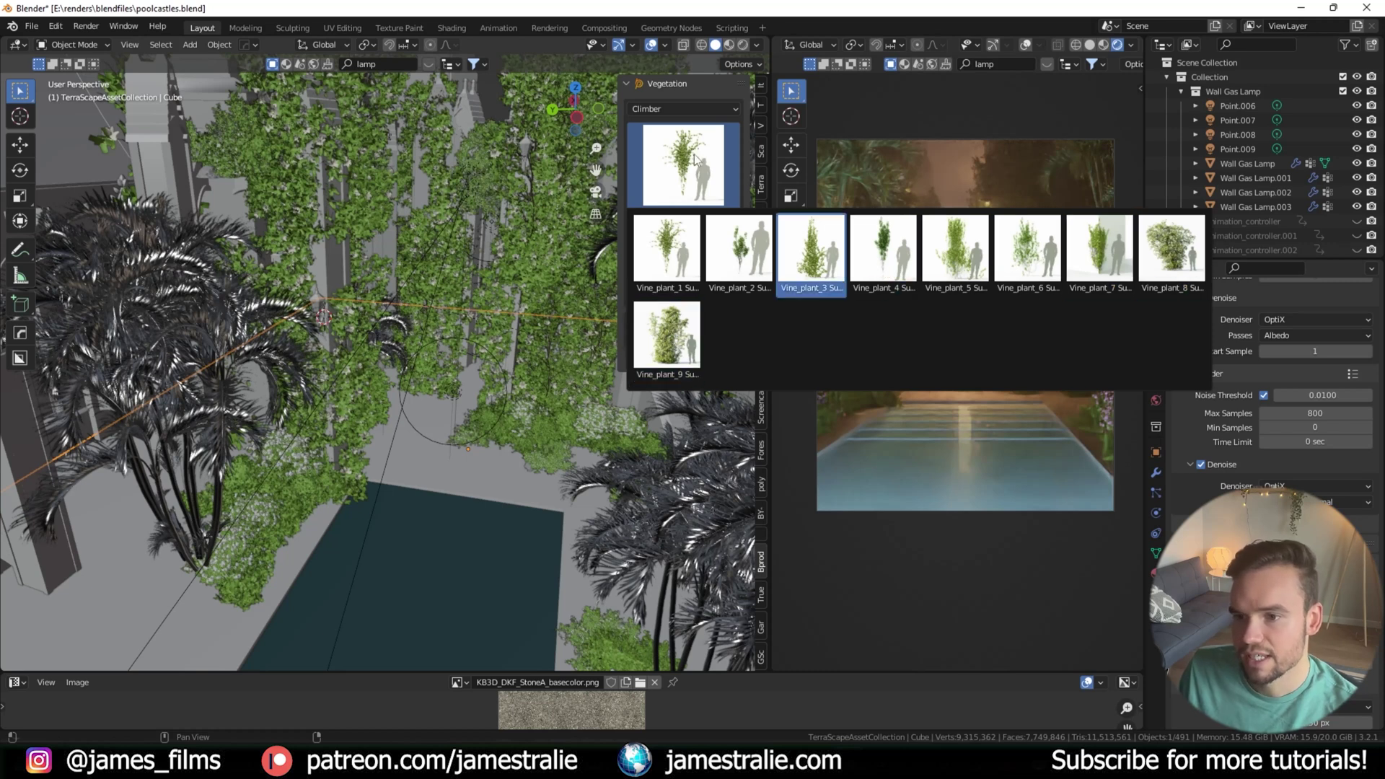
{"action": "left_click", "coordinate": [811, 249]}
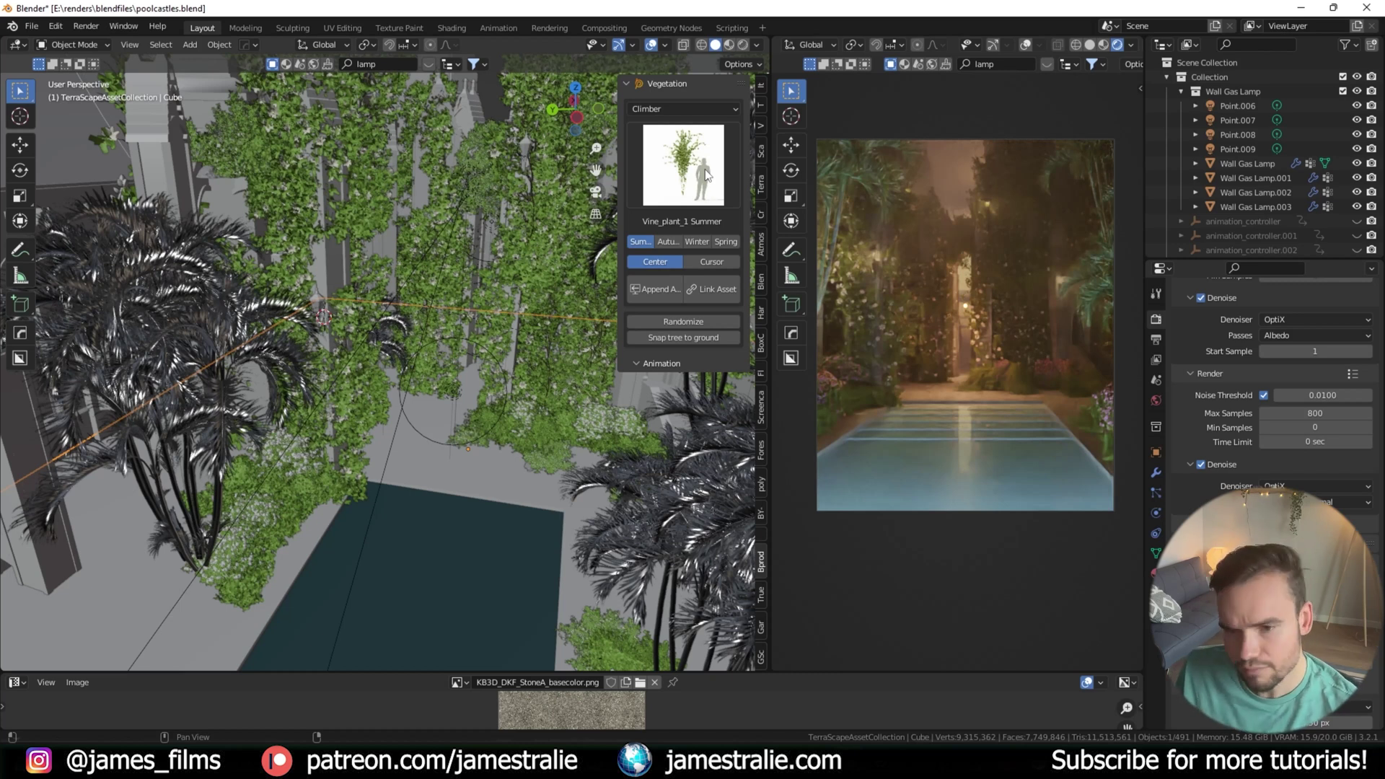
Enable proportional editing for the tall vine's mesh in Edit Mode and return to Object Mode
{"action": "left_click", "coordinate": [446, 300]}
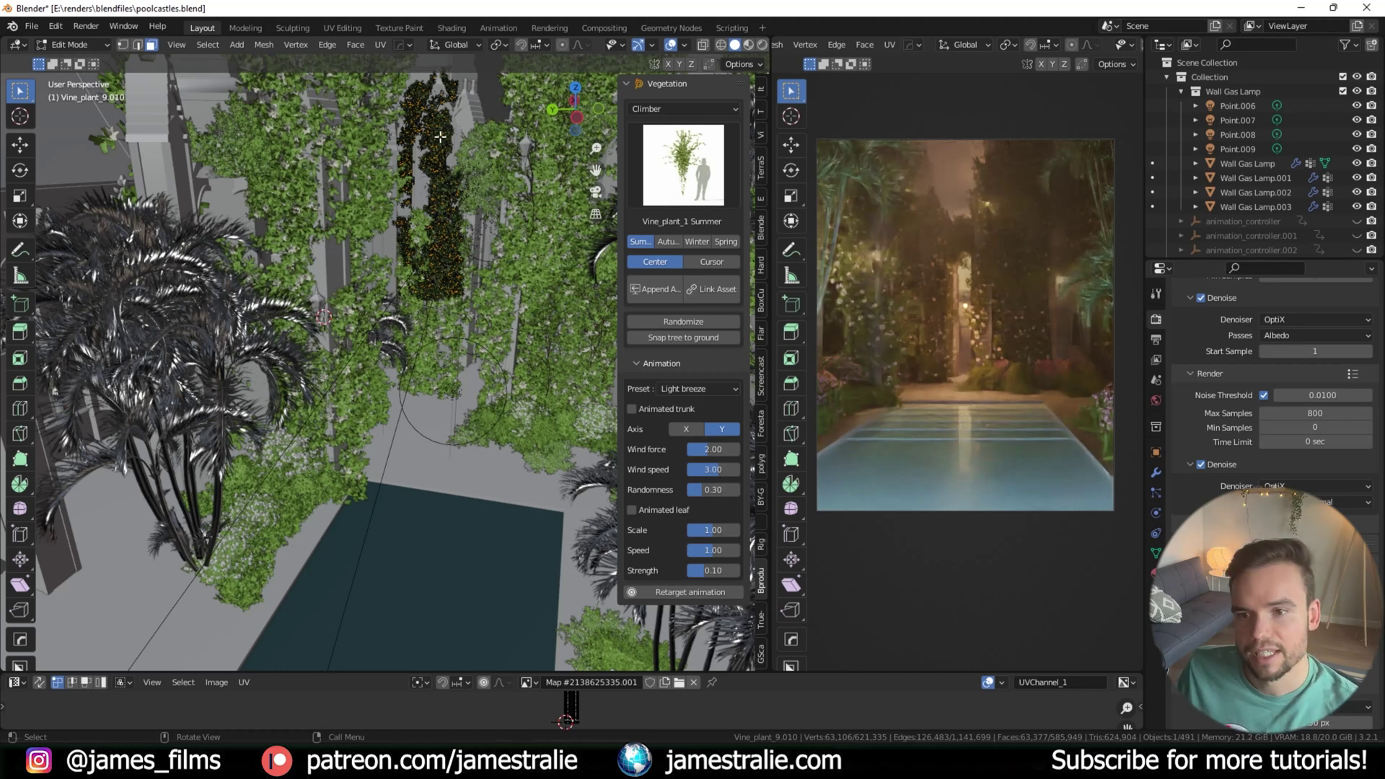
{"action": "left_click", "coordinate": [562, 50]}
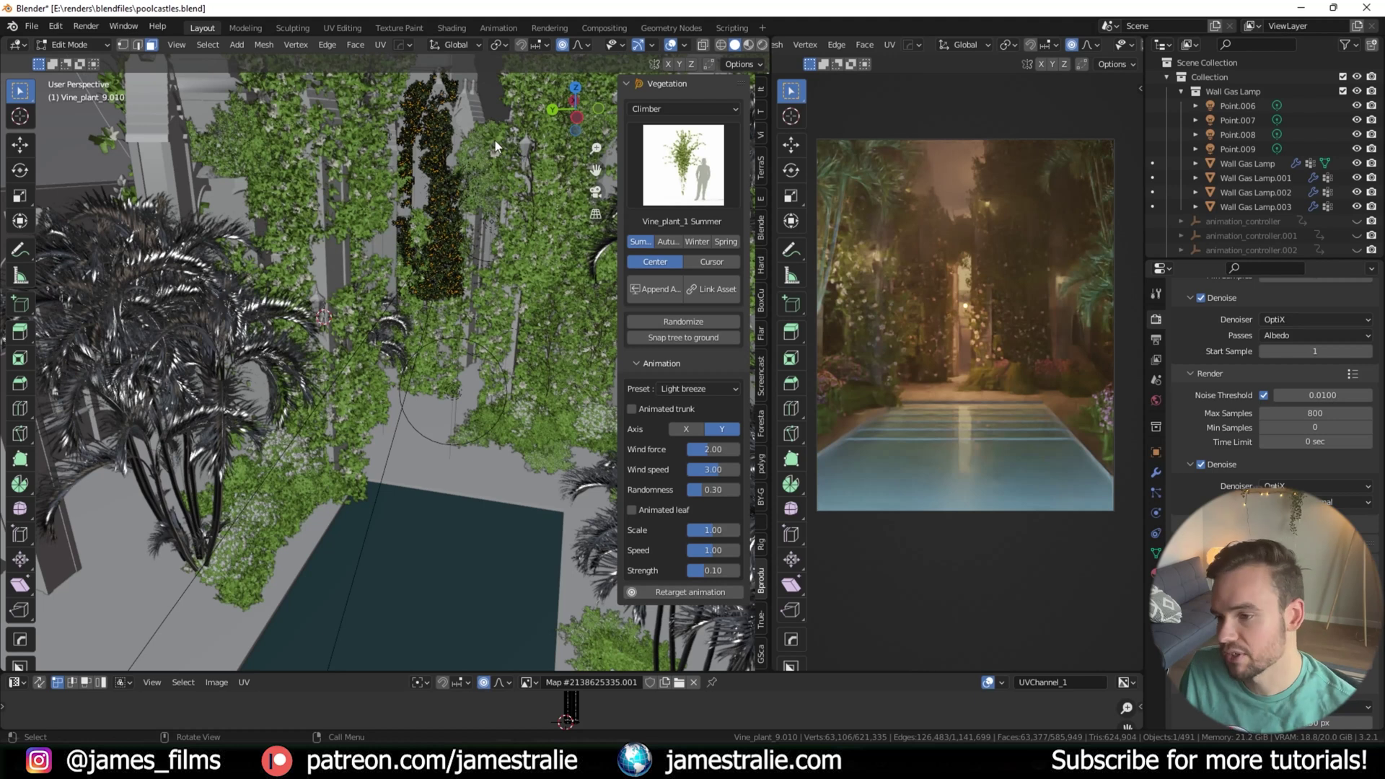
{"action": "key", "text": "Tab"}
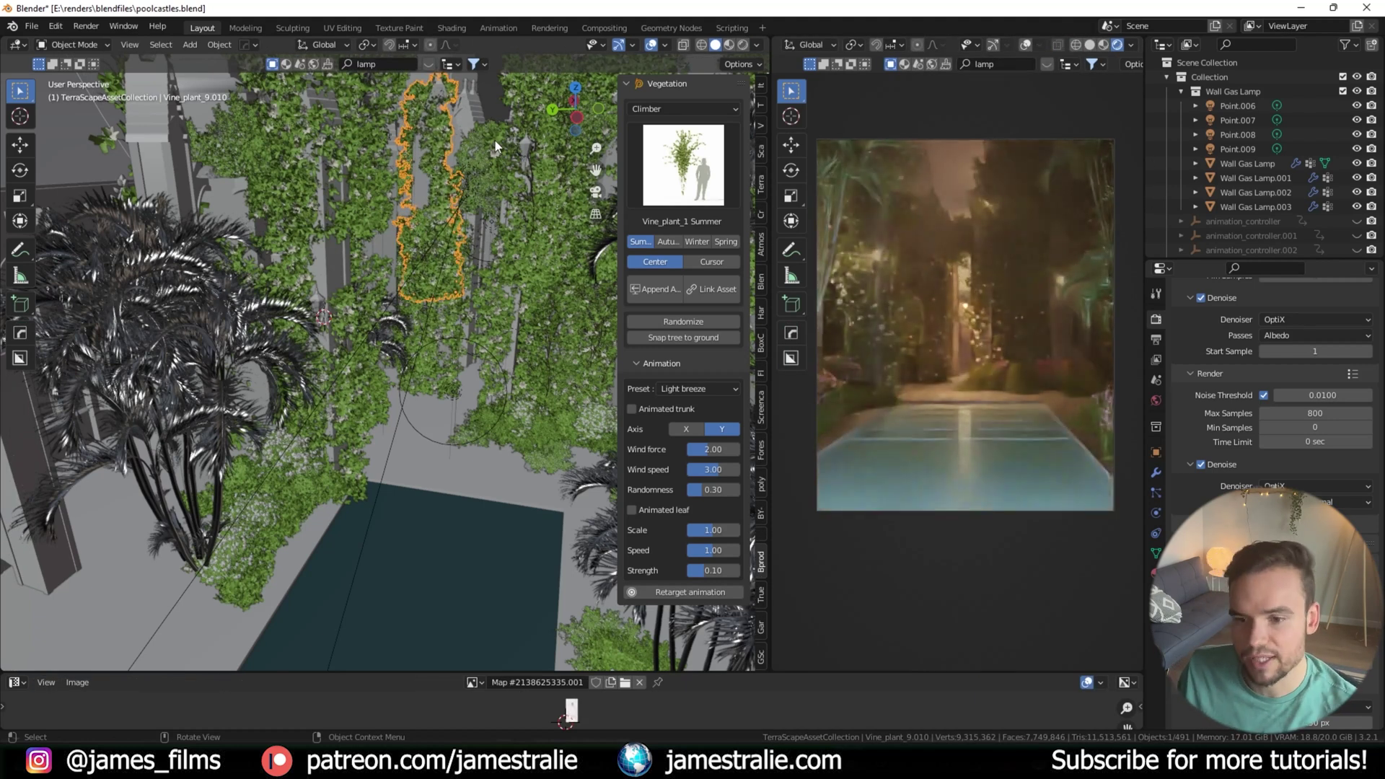
{"action": "middle_click_drag", "start_coordinate": [556, 214], "coordinate": [493, 267]}
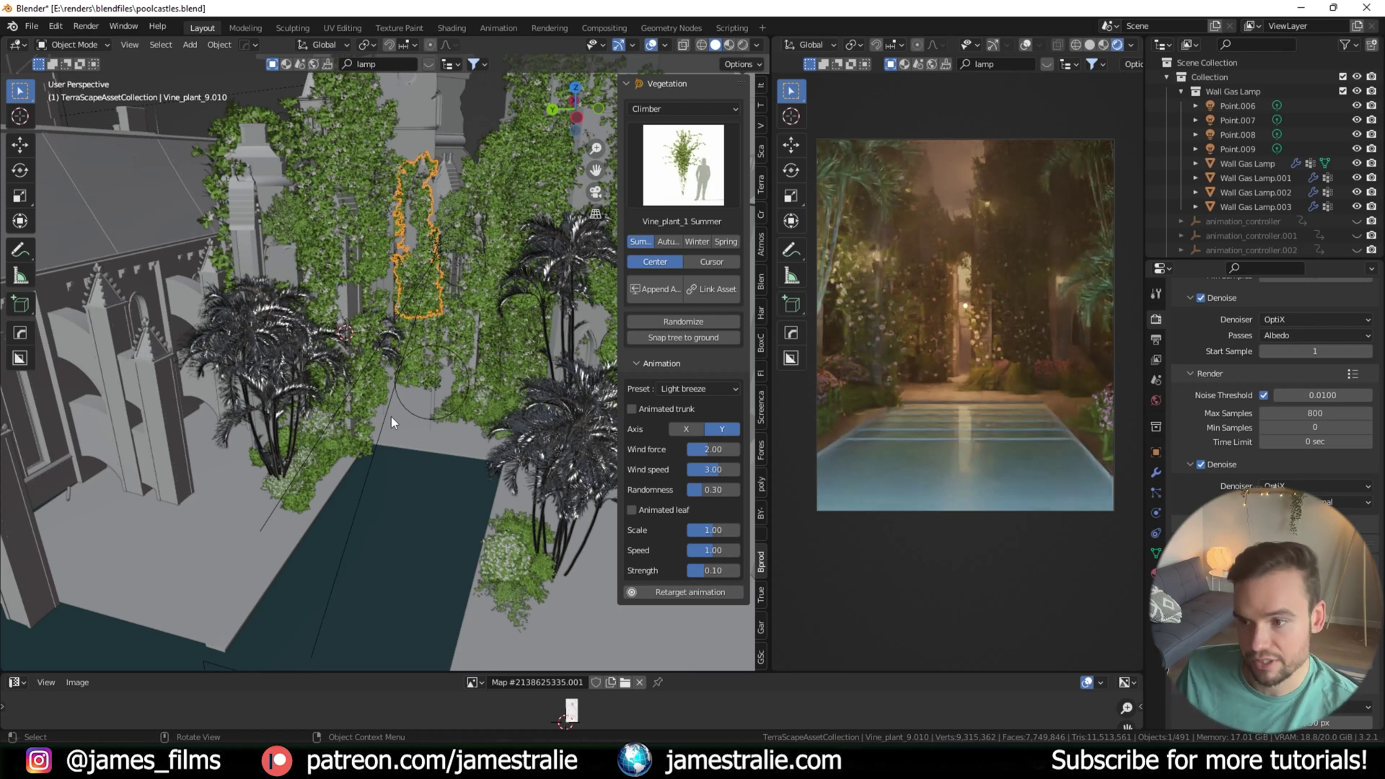
Switch the camera view to solid shading and select the Camera object
{"action": "left_click", "coordinate": [1090, 44]}
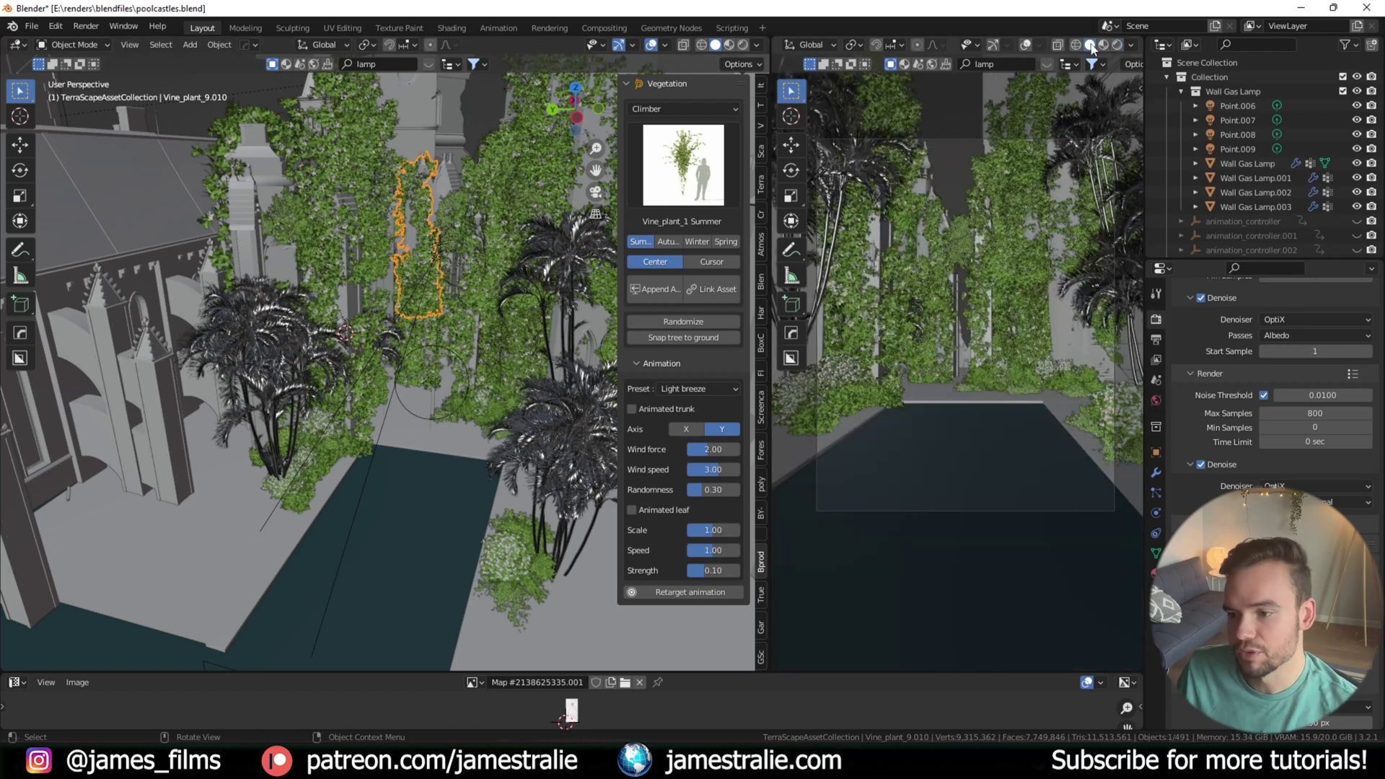
{"action": "left_click", "coordinate": [1182, 92]}
{"action": "scroll", "coordinate": [1202, 119], "scroll_direction": "down", "scroll_amount": 2}
{"action": "left_click", "coordinate": [1230, 163]}
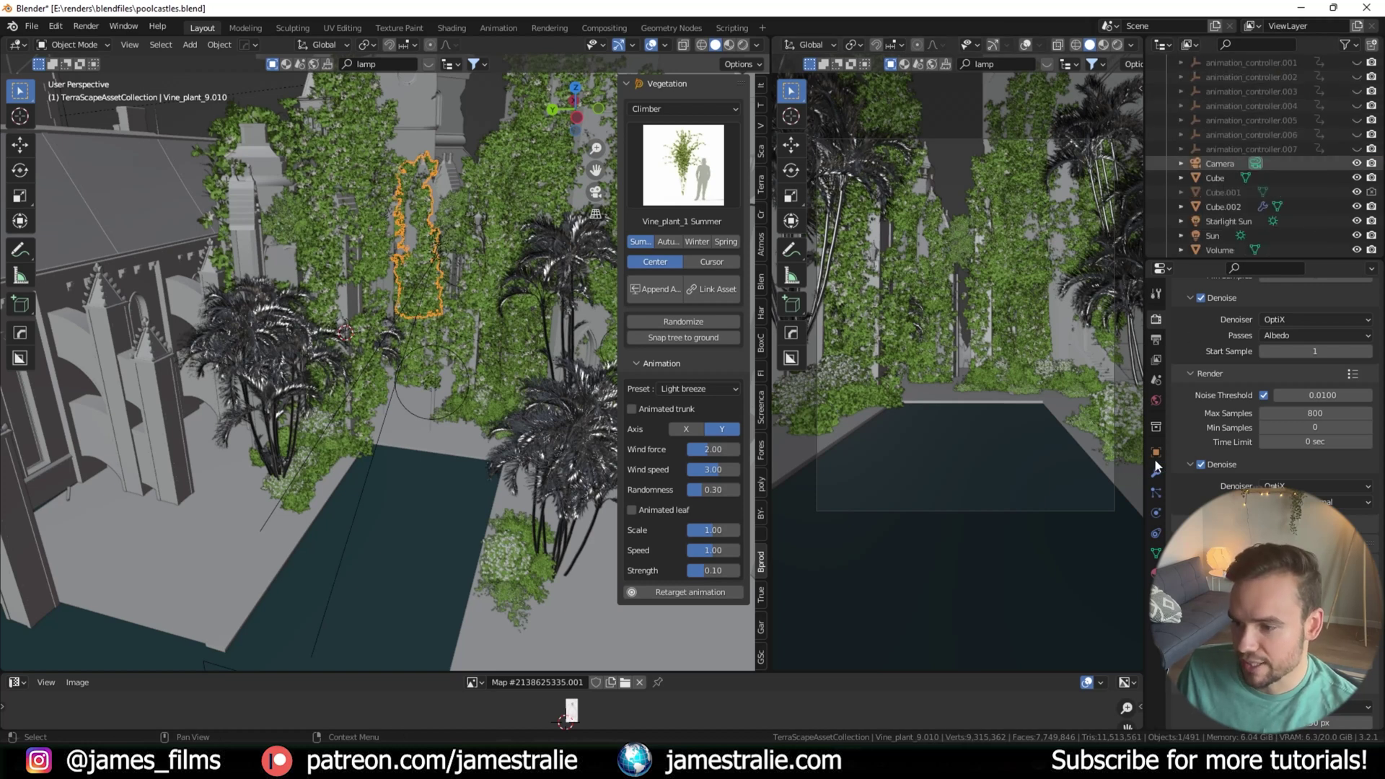
Open the camera's composition guide settings and show the overlays in the camera view
{"action": "left_click", "coordinate": [1157, 513]}
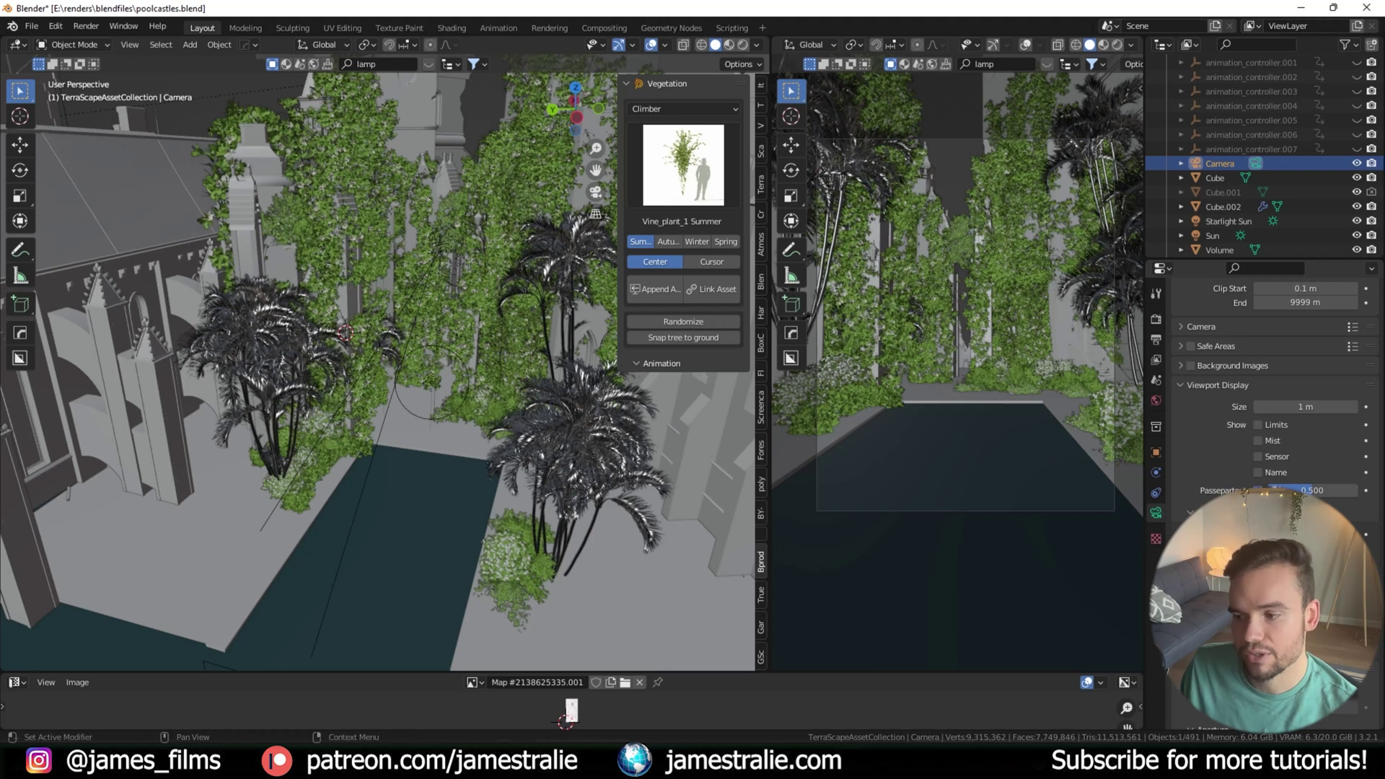
{"action": "scroll", "coordinate": [1194, 487], "scroll_direction": "down", "scroll_amount": 1}
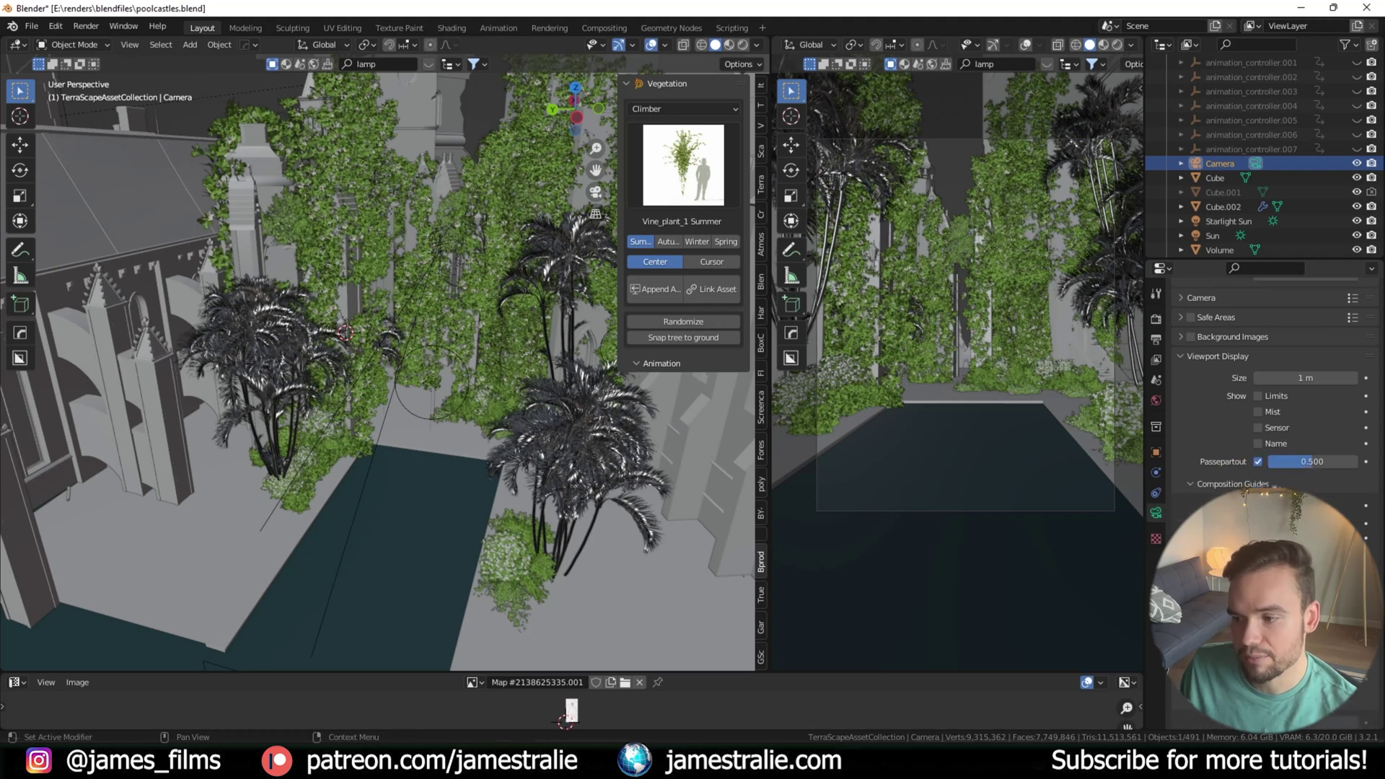
{"action": "left_click", "coordinate": [1027, 45]}
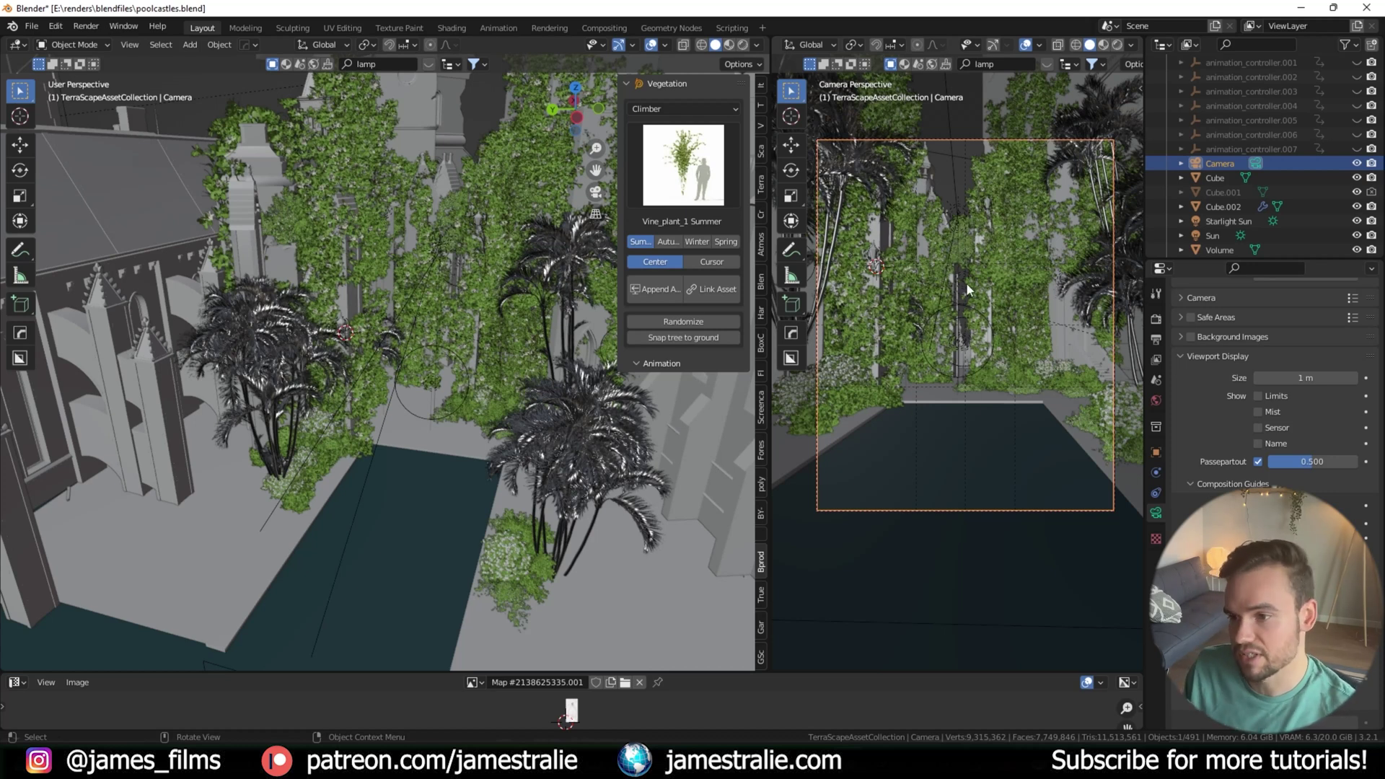
Exclude the bush coverage, climbers, TerraScapeAssetCollection and general lighting collections, and hide the water object
{"action": "scroll", "coordinate": [1274, 166], "scroll_direction": "down", "scroll_amount": 3}
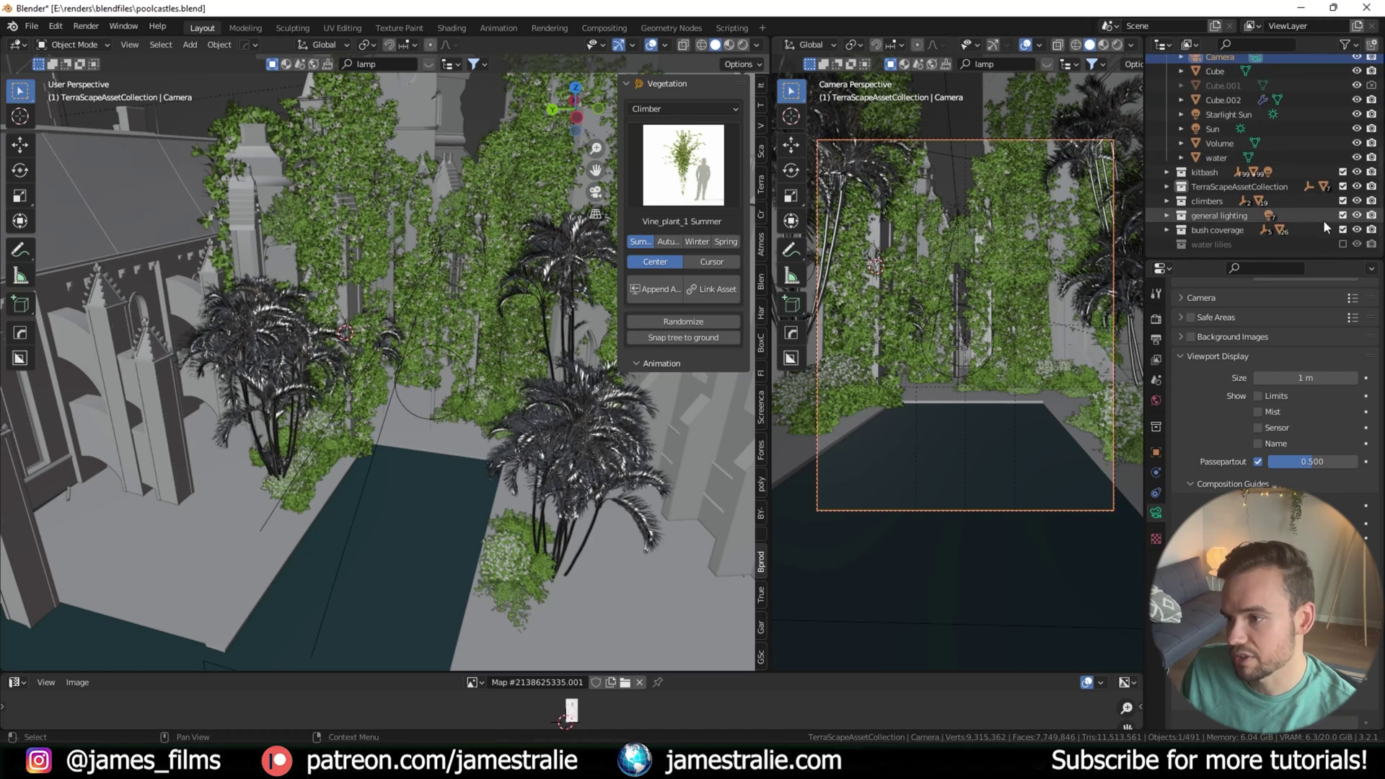
{"action": "left_click", "coordinate": [1343, 229]}
{"action": "left_click", "coordinate": [1343, 200]}
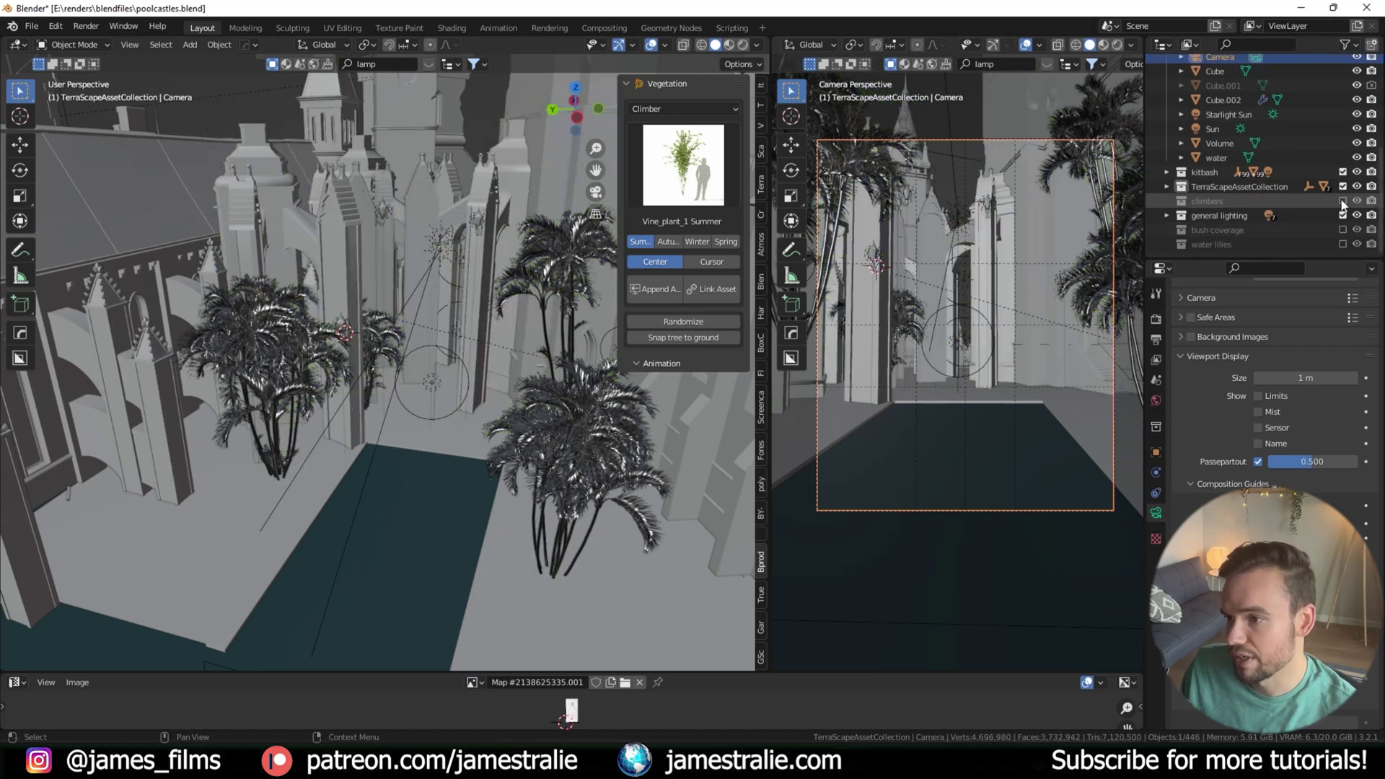
{"action": "left_click", "coordinate": [1343, 186]}
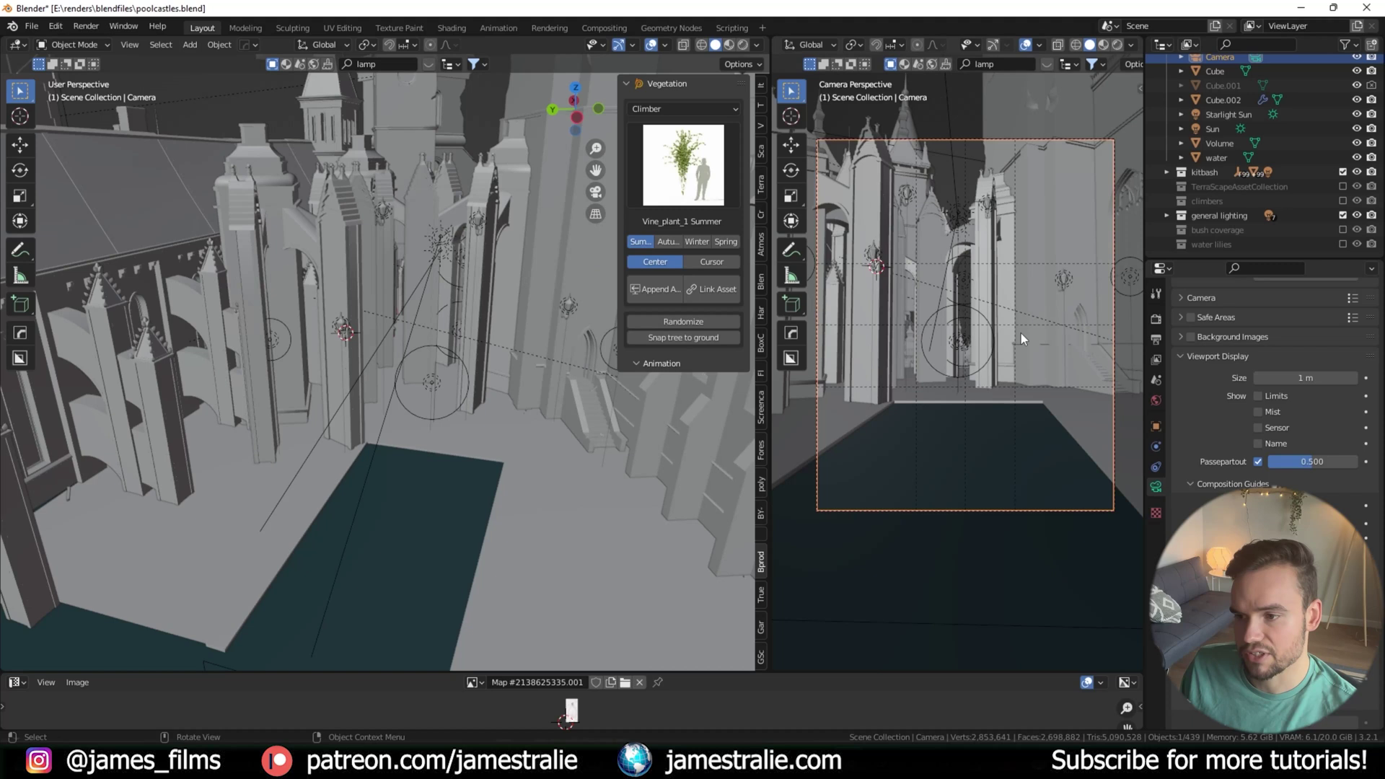
{"action": "left_click", "coordinate": [1342, 215]}
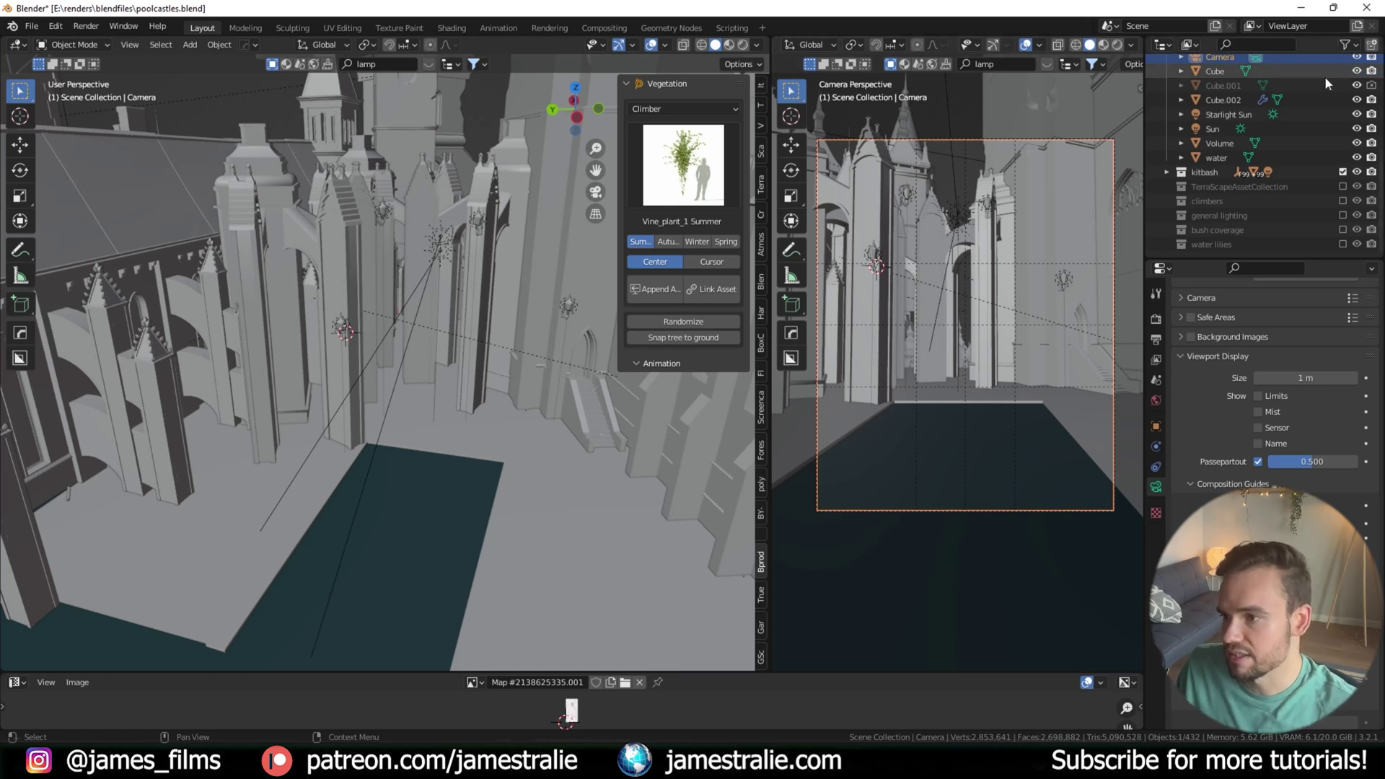
{"action": "left_click", "coordinate": [1356, 158]}
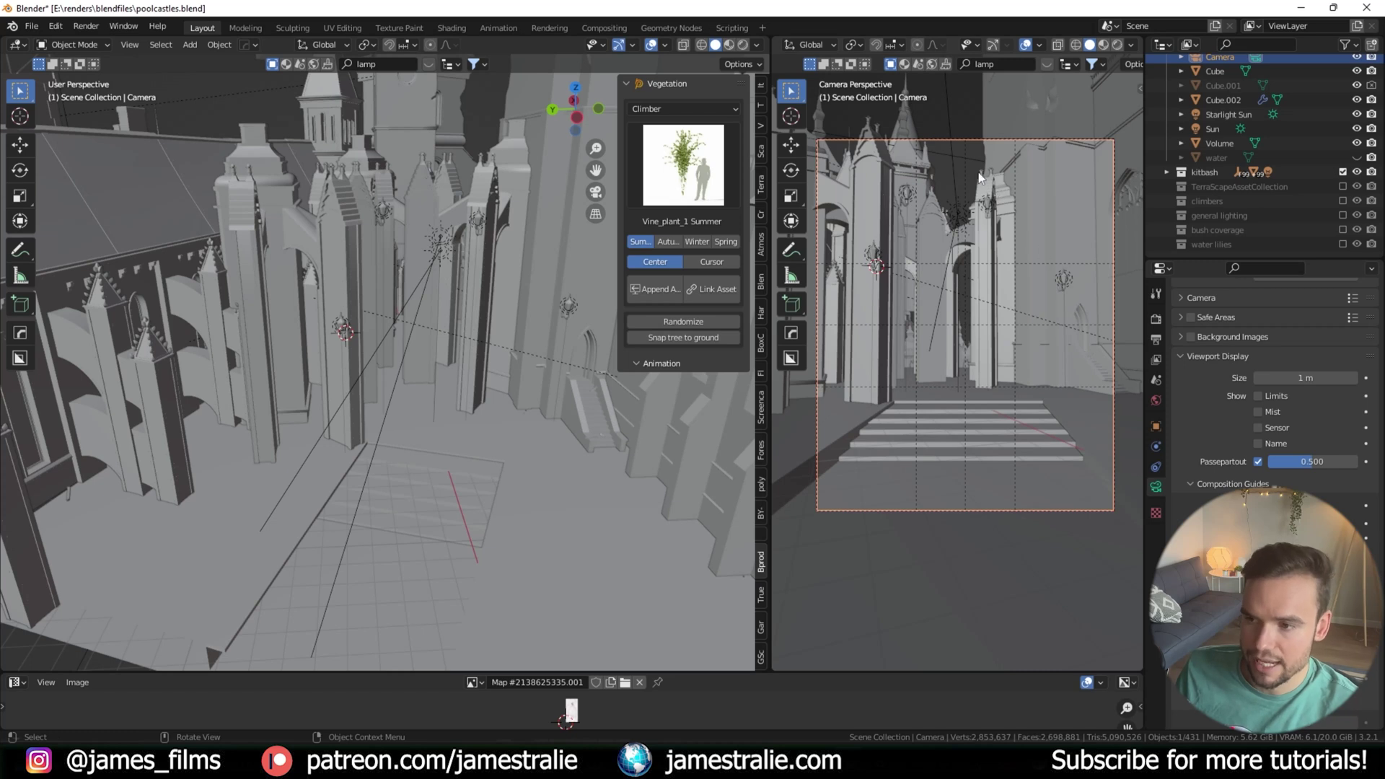
Examine the arrangement of the bare castle buildings around the pool from above and from farther away
{"action": "middle_click_drag", "start_coordinate": [377, 288], "coordinate": [391, 439]}
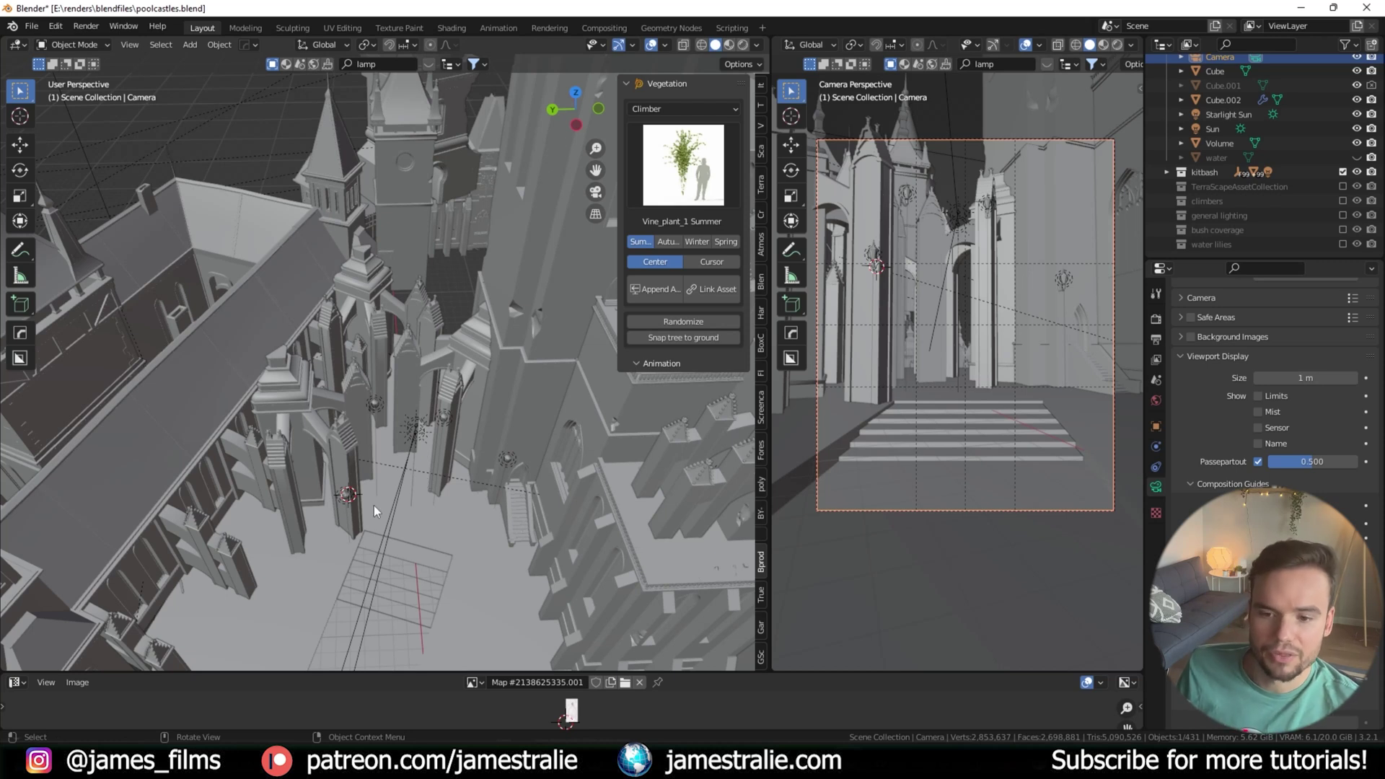
{"action": "middle_click_drag", "start_coordinate": [407, 453], "coordinate": [414, 536]}
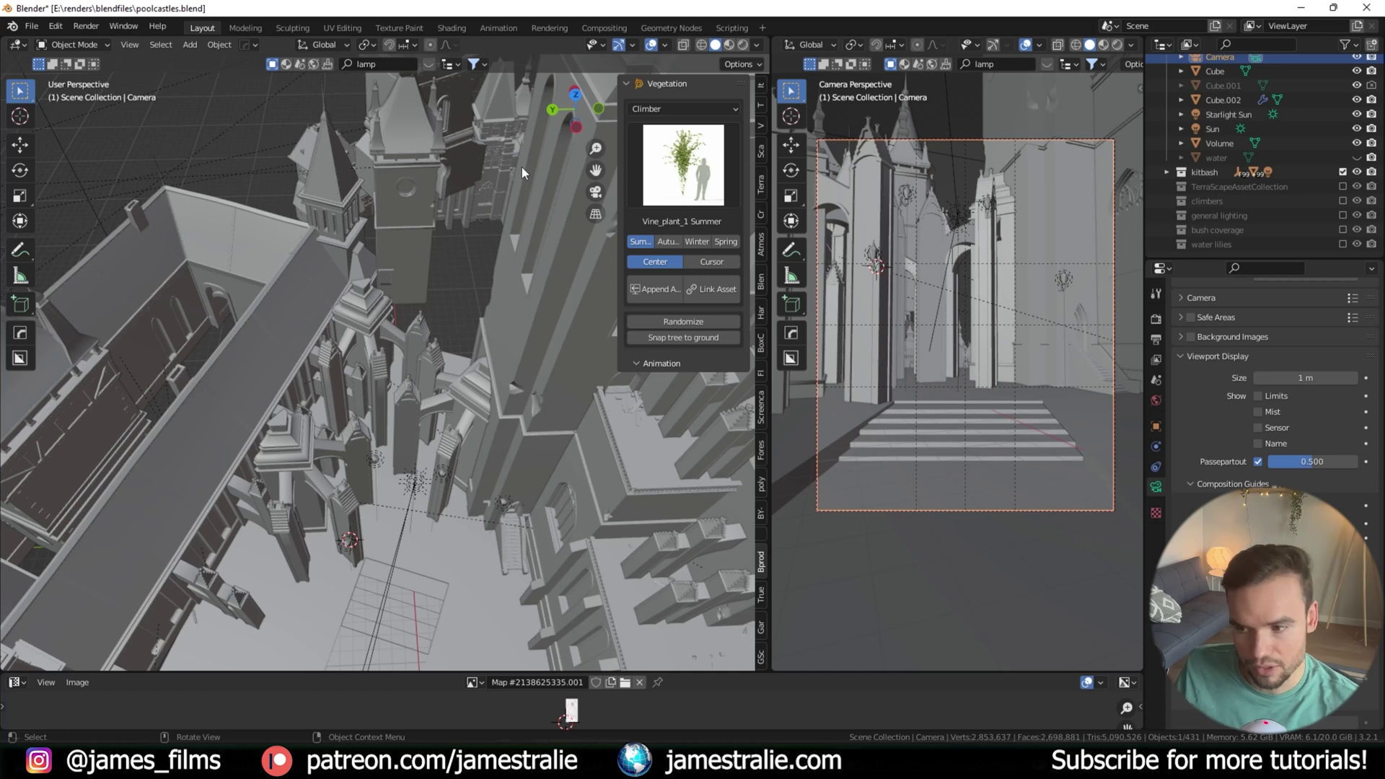
{"action": "scroll", "coordinate": [406, 413], "scroll_direction": "up", "scroll_amount": 2}
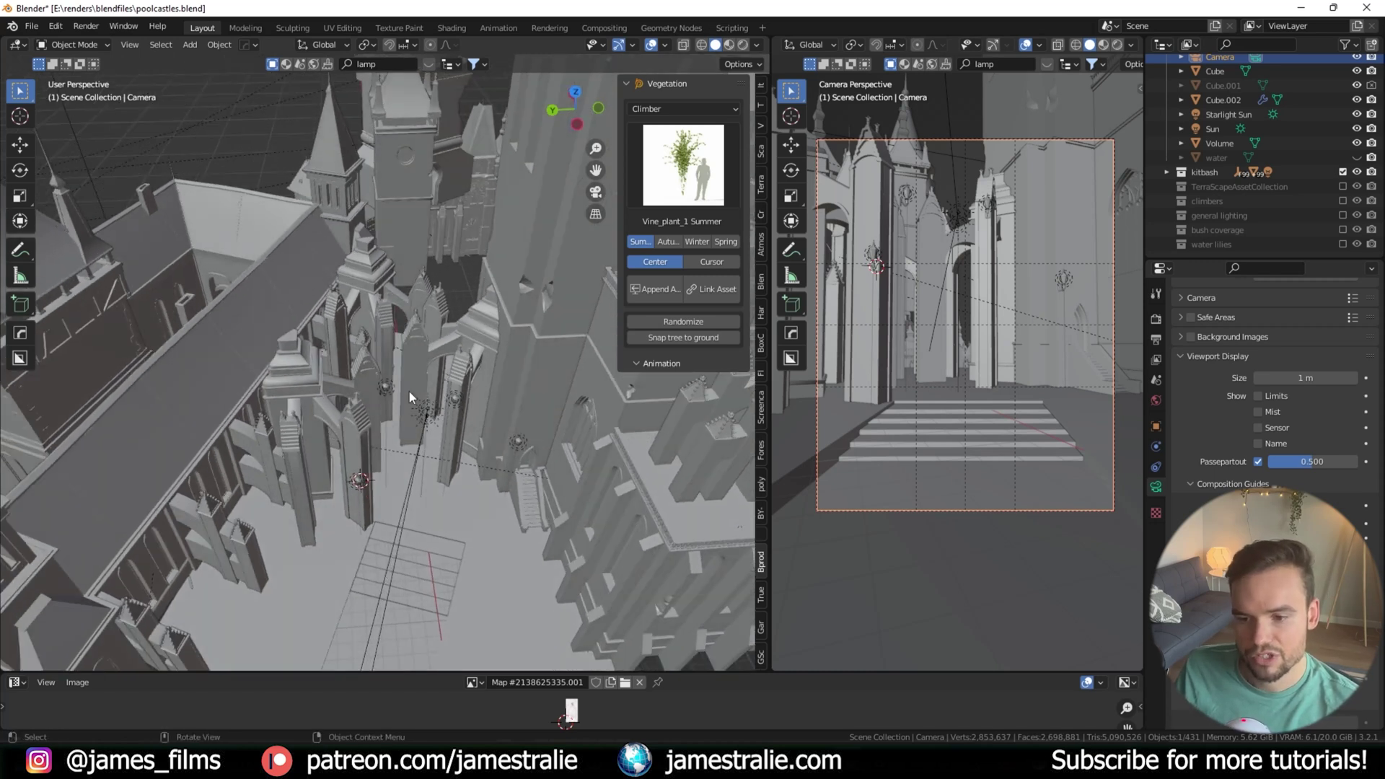
{"action": "middle_click_drag", "start_coordinate": [318, 537], "coordinate": [343, 309]}
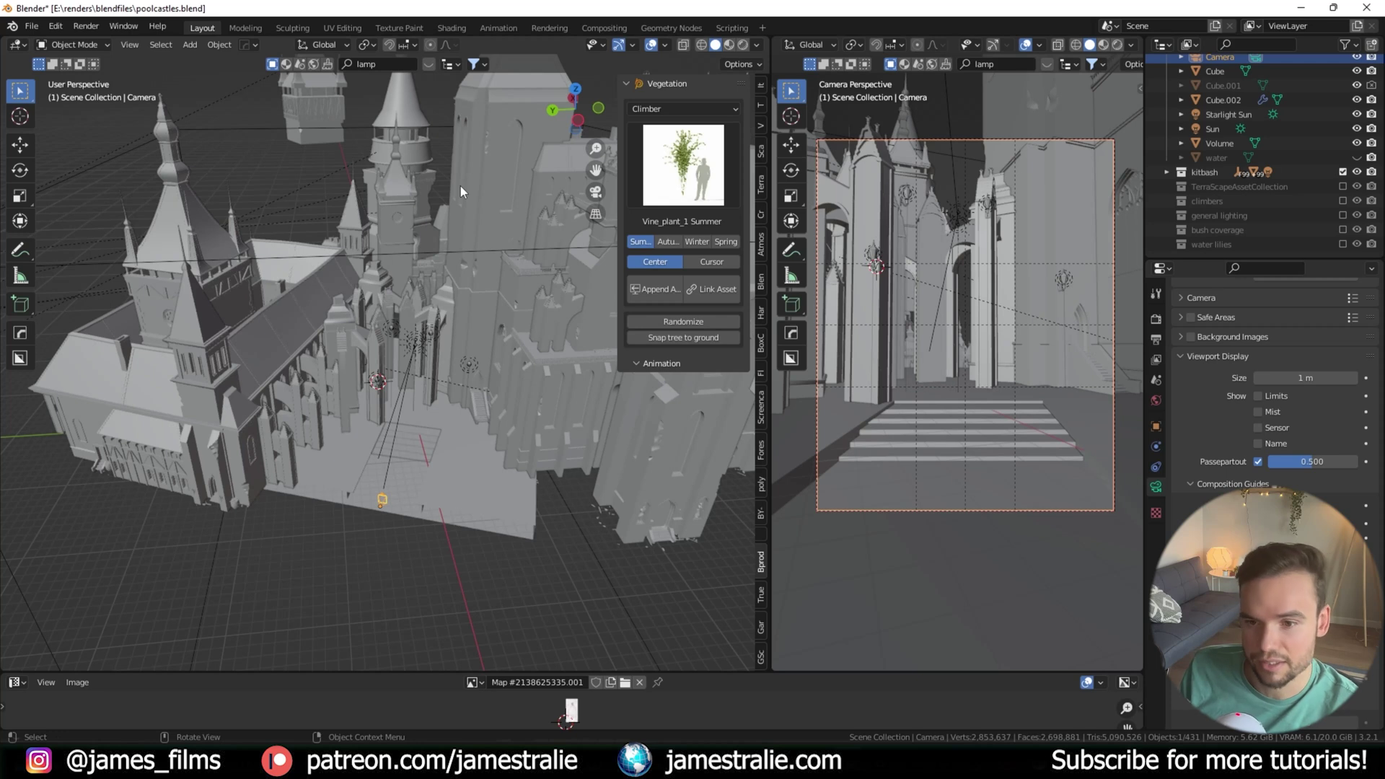
Switch the camera view to rendered shading and hide the Volume object
{"action": "scroll", "coordinate": [443, 314], "scroll_direction": "up", "scroll_amount": 5}
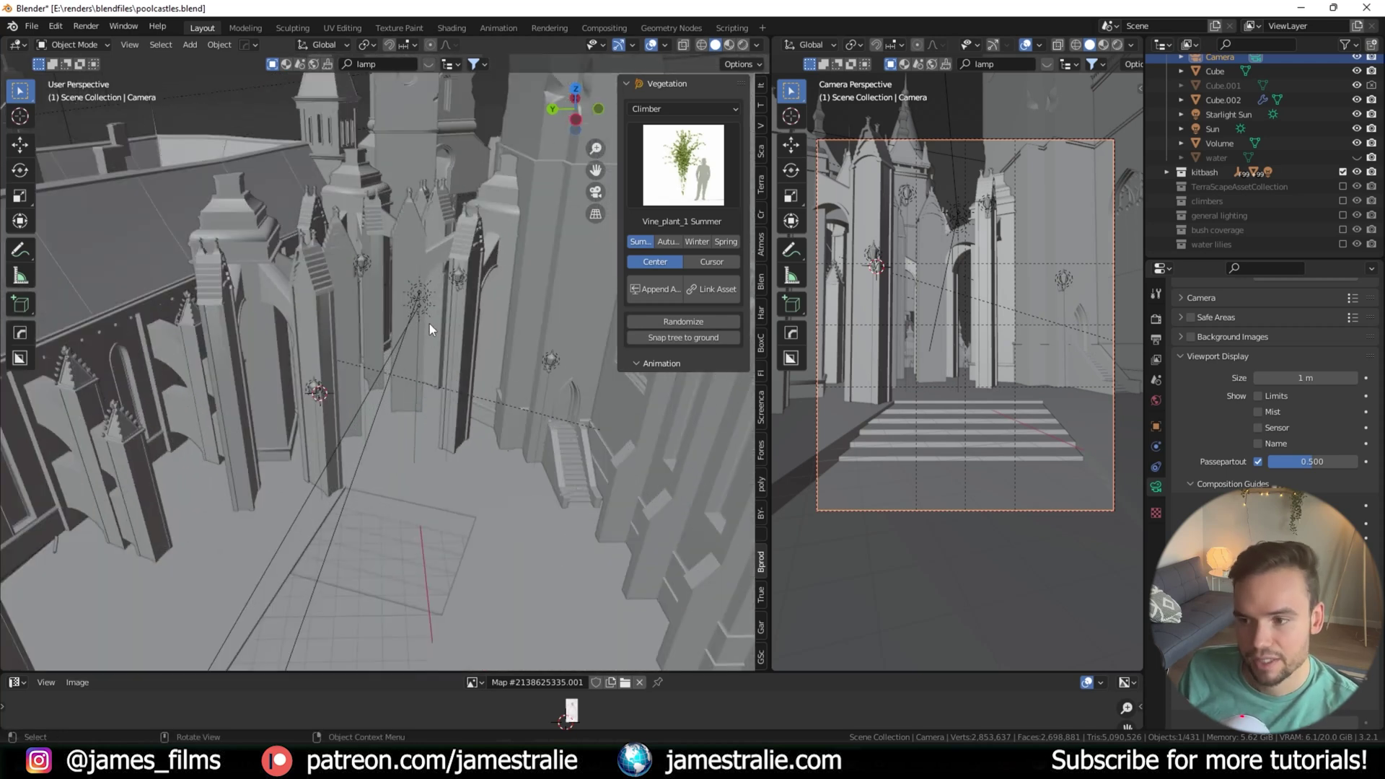
{"action": "left_click", "coordinate": [1119, 45]}
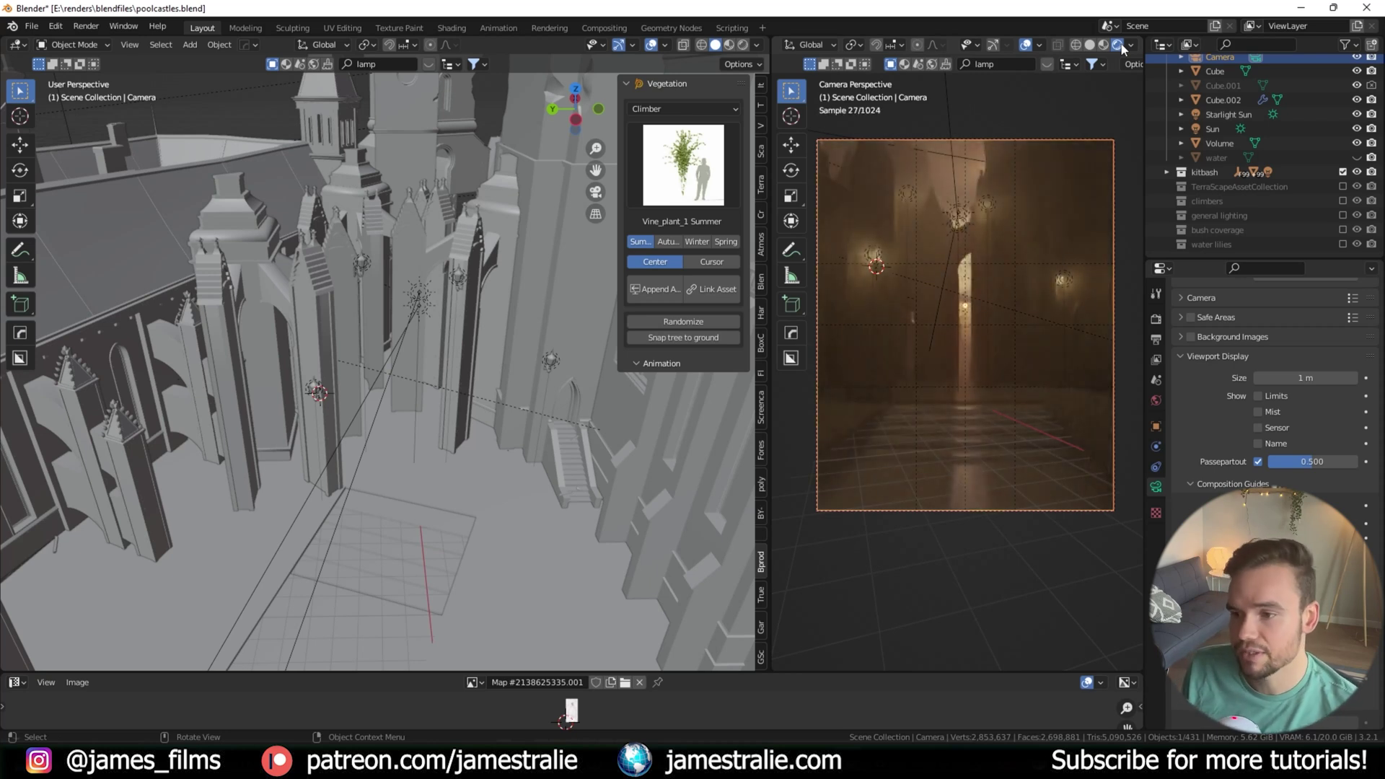
{"action": "left_click", "coordinate": [1358, 143]}
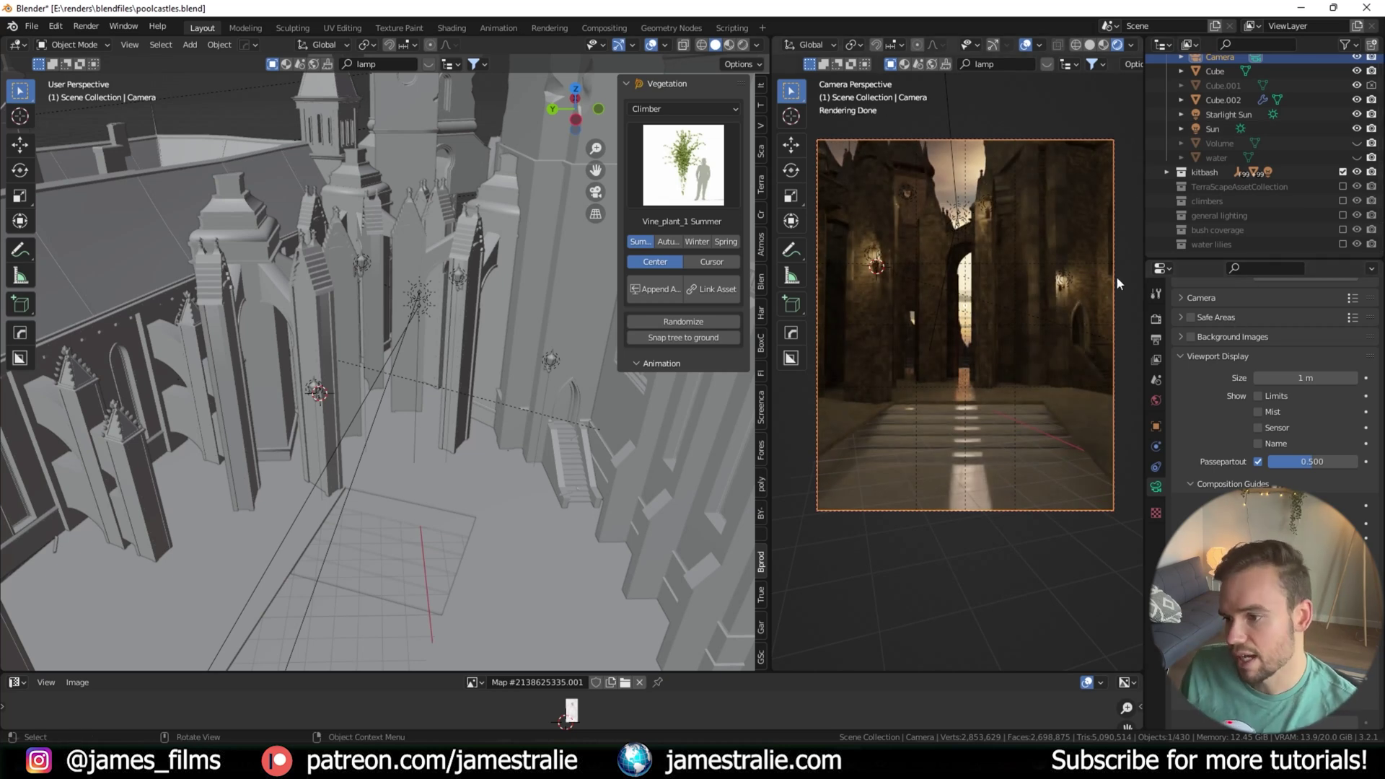
Open the world properties and examine the Physical Atmosphere add-on's sun and atmosphere settings
{"action": "left_click", "coordinate": [1156, 399]}
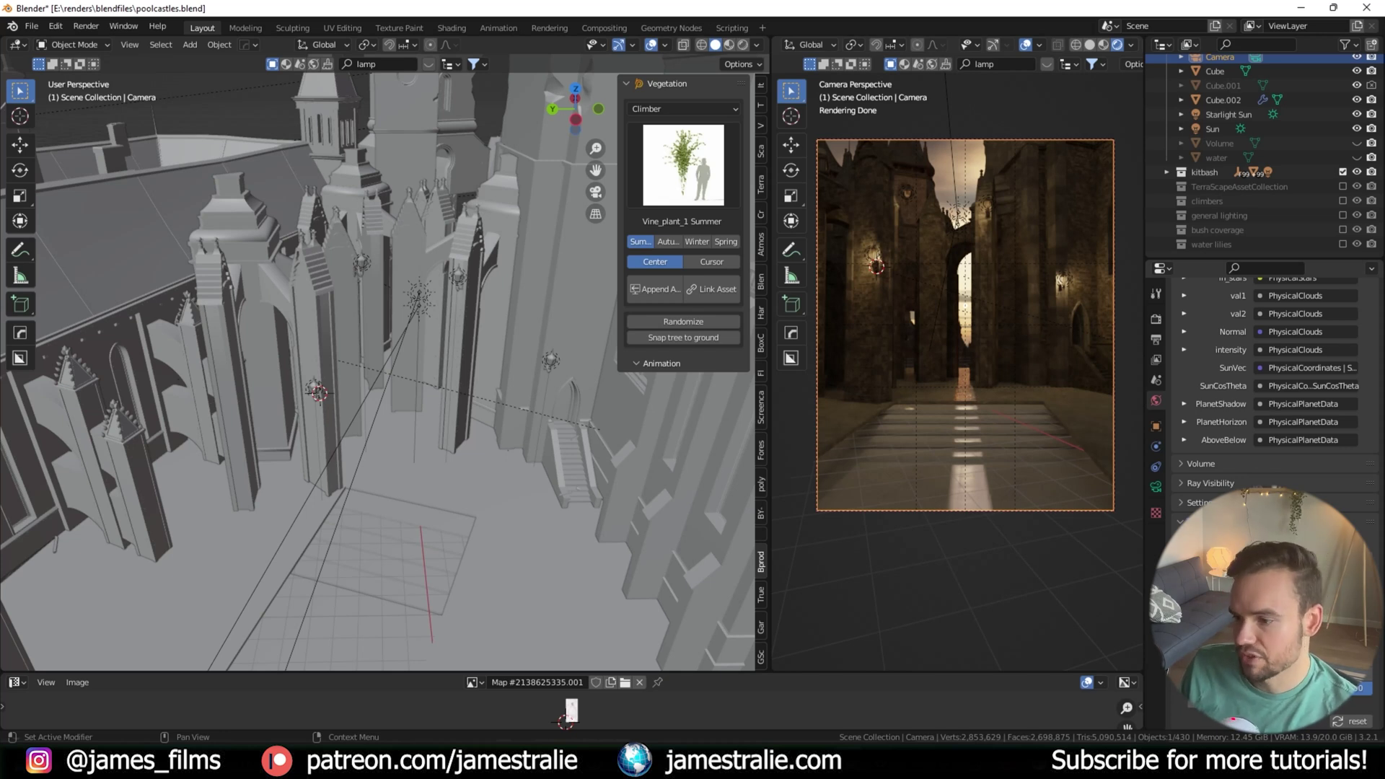
{"action": "scroll", "coordinate": [1277, 390], "scroll_direction": "down", "scroll_amount": 3}
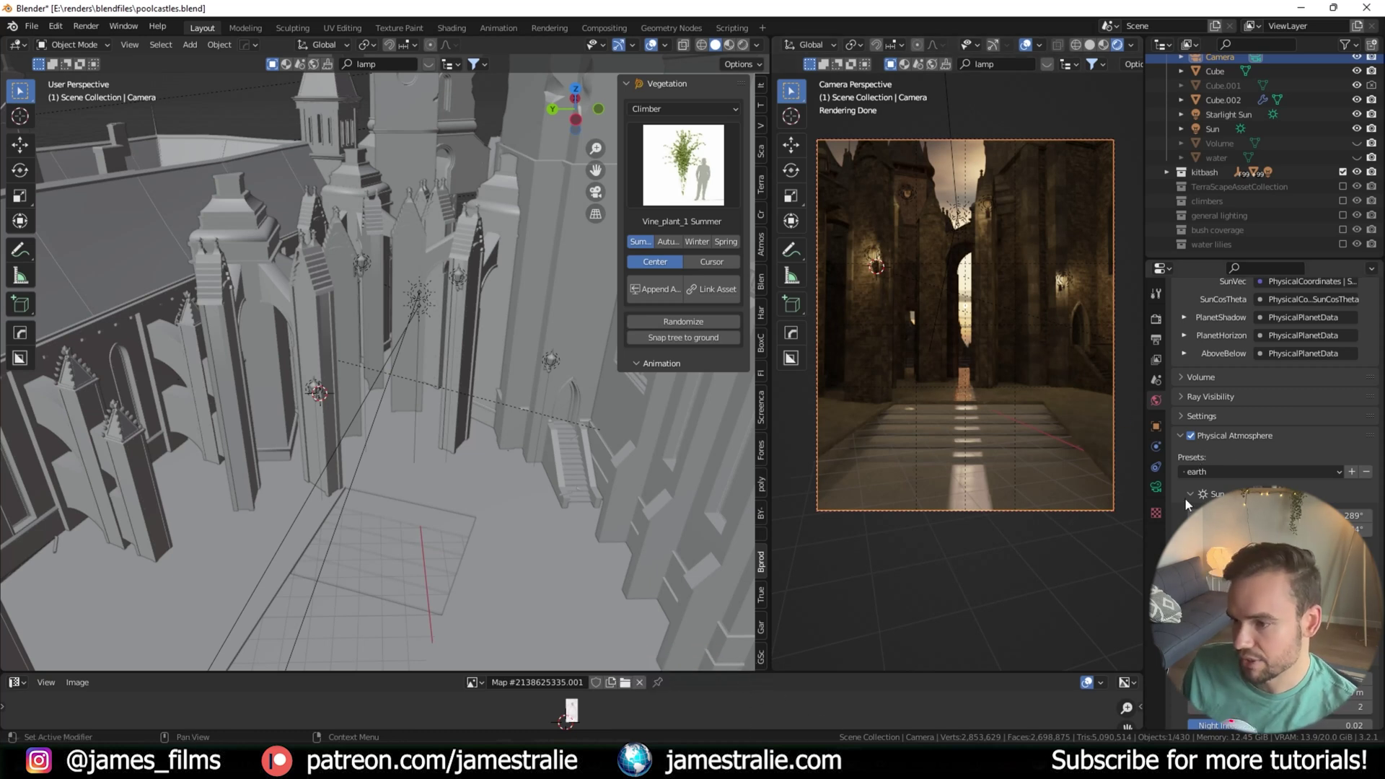
{"action": "scroll", "coordinate": [1185, 496], "scroll_direction": "down", "scroll_amount": 5}
{"action": "scroll", "coordinate": [1170, 491], "scroll_direction": "down", "scroll_amount": 2}
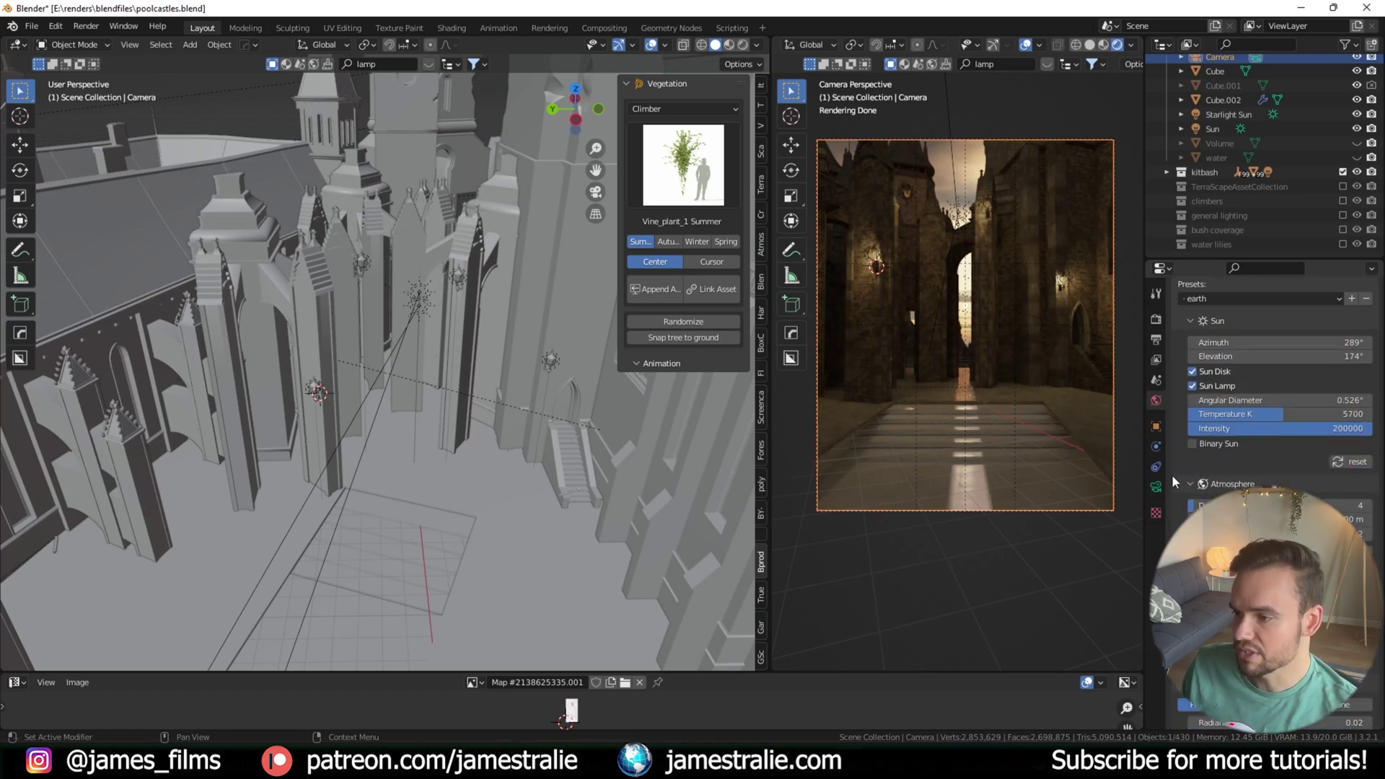
{"action": "scroll", "coordinate": [1173, 389], "scroll_direction": "down", "scroll_amount": 2}
{"action": "scroll", "coordinate": [1171, 415], "scroll_direction": "down", "scroll_amount": 1}
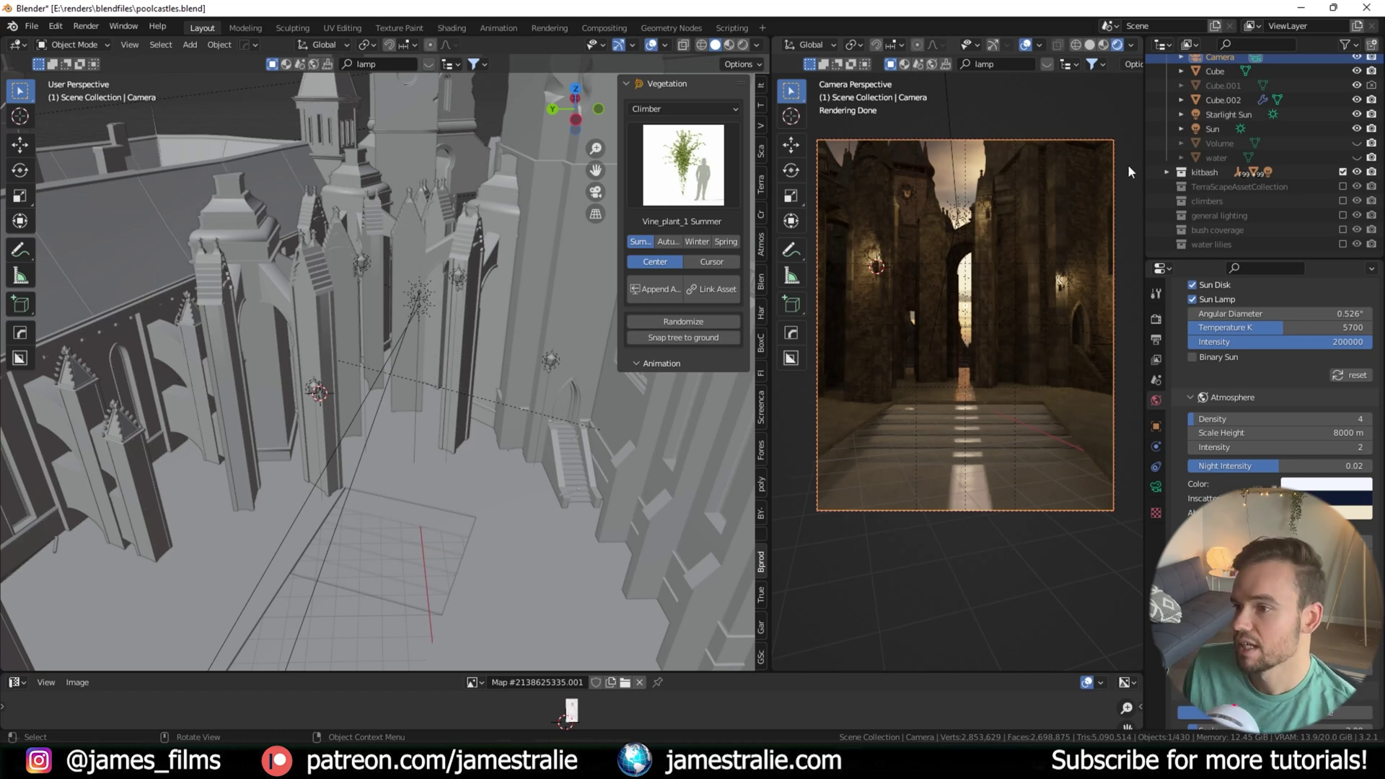
Hide the Sun light and show it again to compare its effect in the rendered camera view
{"action": "left_click", "coordinate": [1222, 124]}
{"action": "key", "text": "h"}
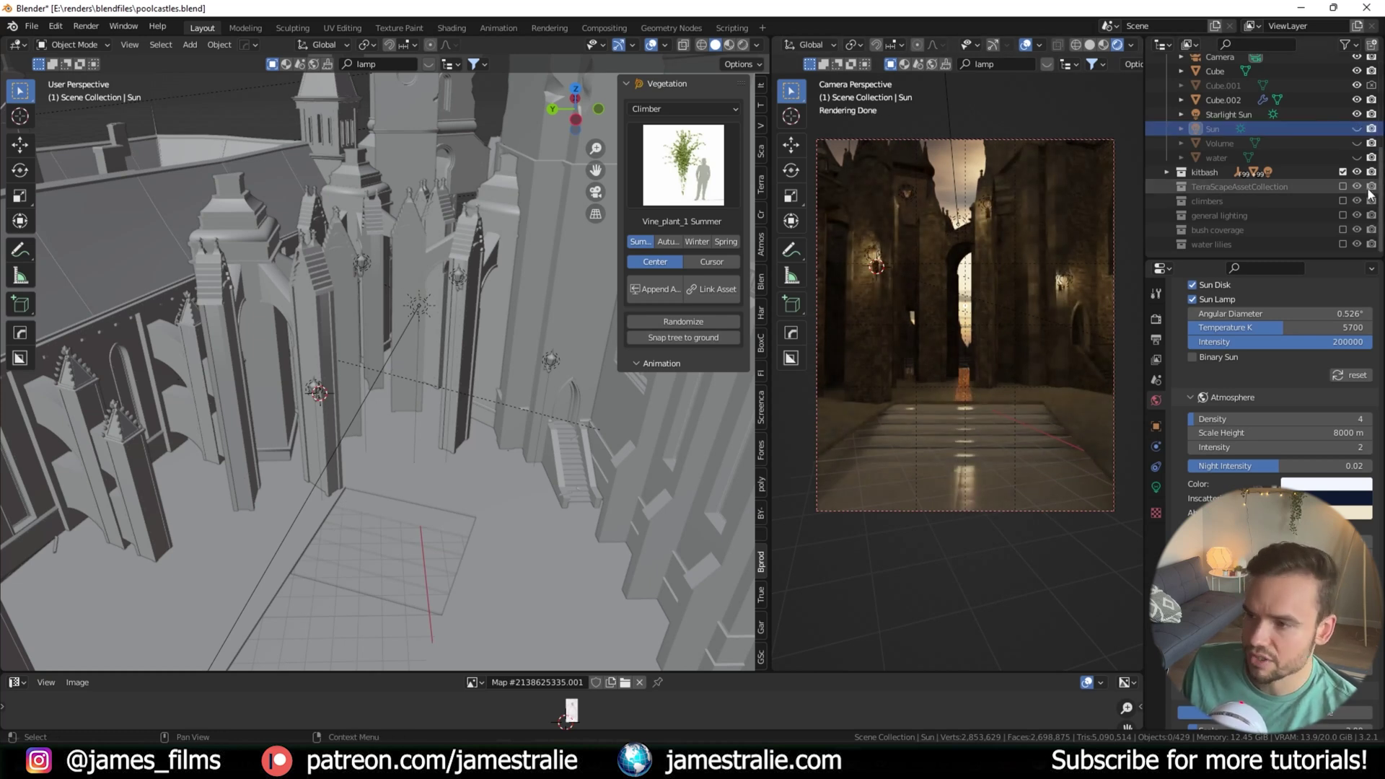
{"action": "left_click", "coordinate": [1357, 128]}
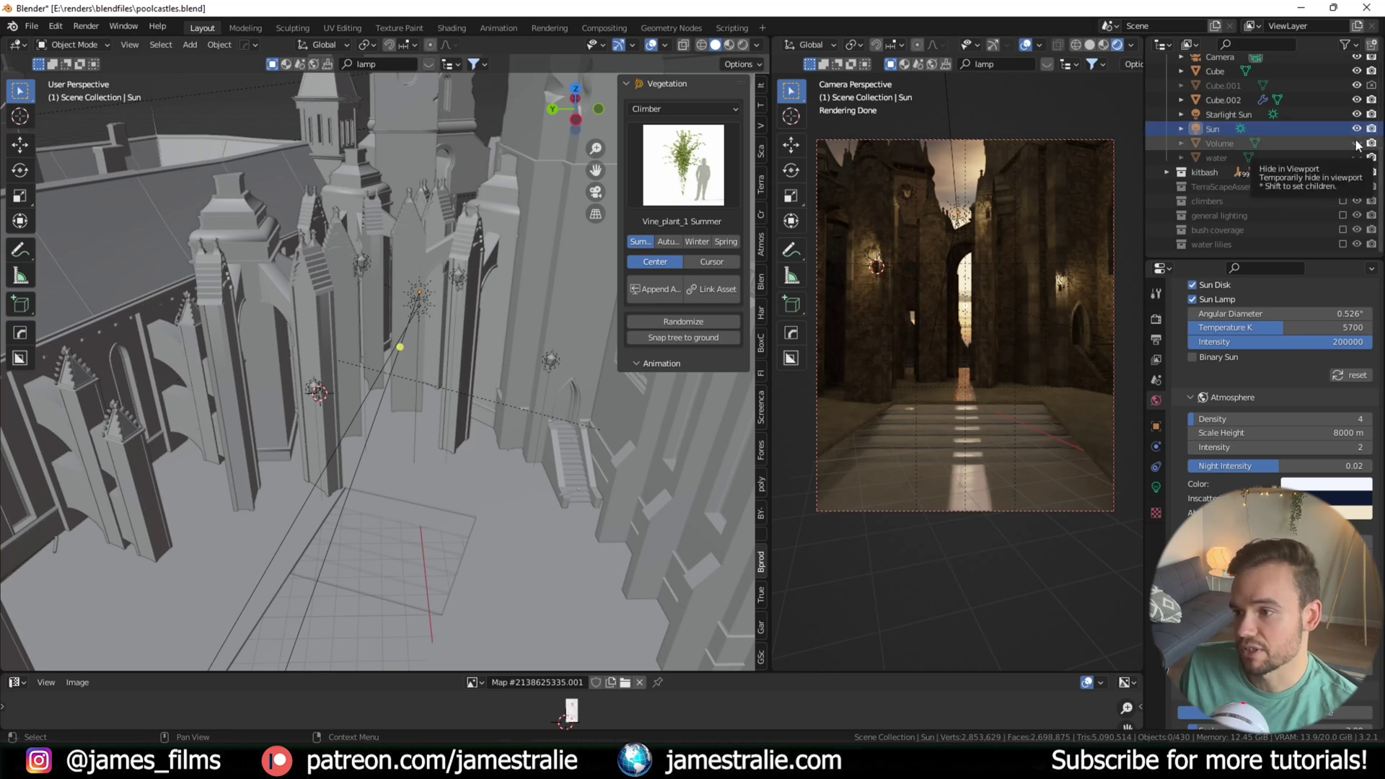
Exclude the Wall Gas Lamp collection from the view layer
{"action": "scroll", "coordinate": [1304, 146], "scroll_direction": "up", "scroll_amount": 5}
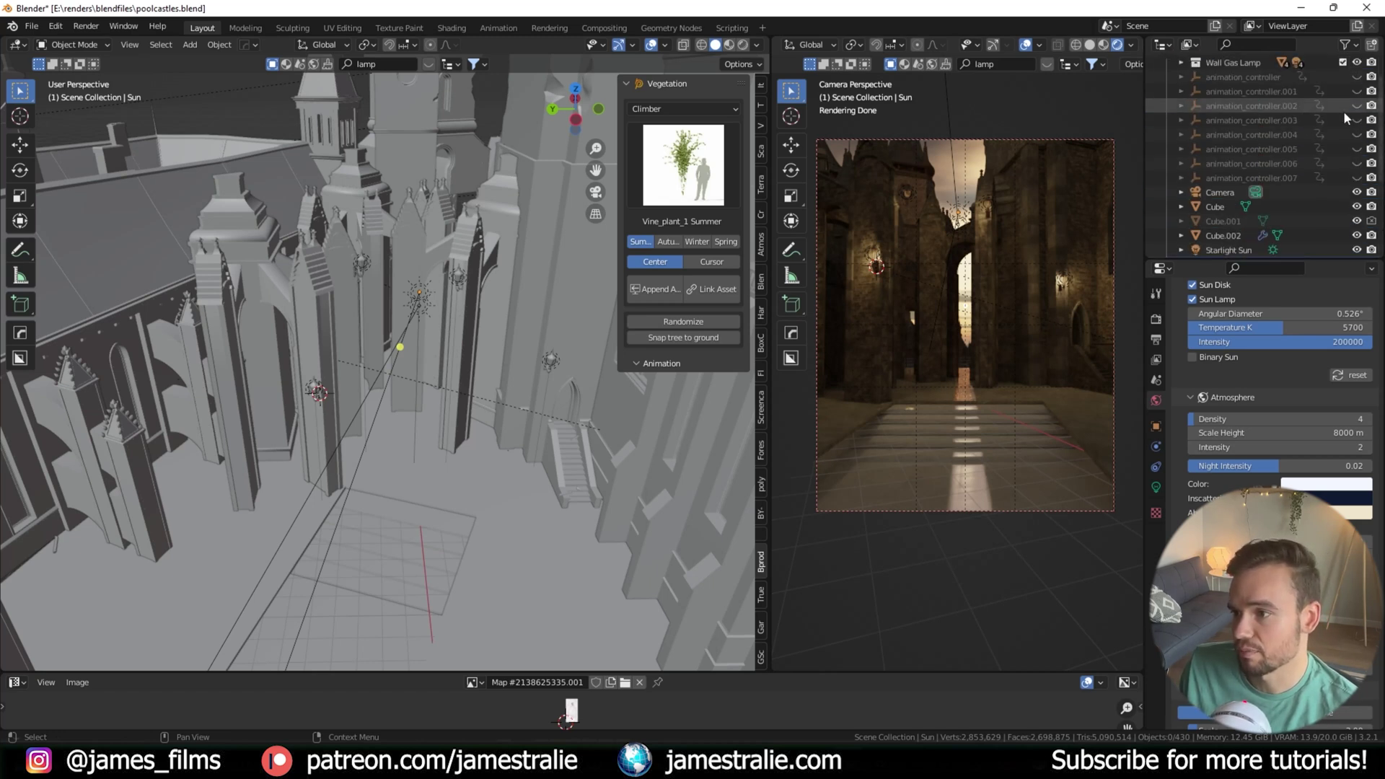
{"action": "left_click", "coordinate": [1342, 63]}
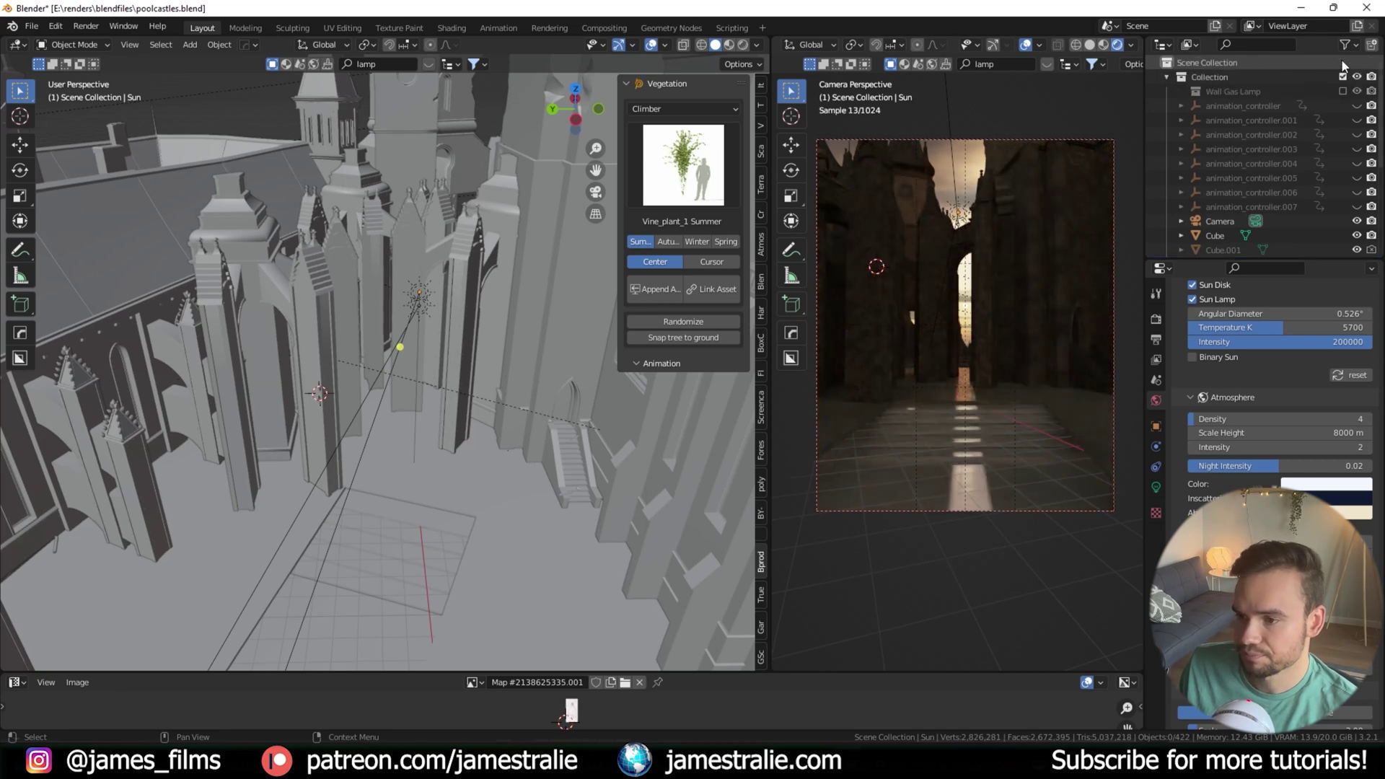
{"action": "scroll", "coordinate": [1317, 178], "scroll_direction": "up", "scroll_amount": 2}
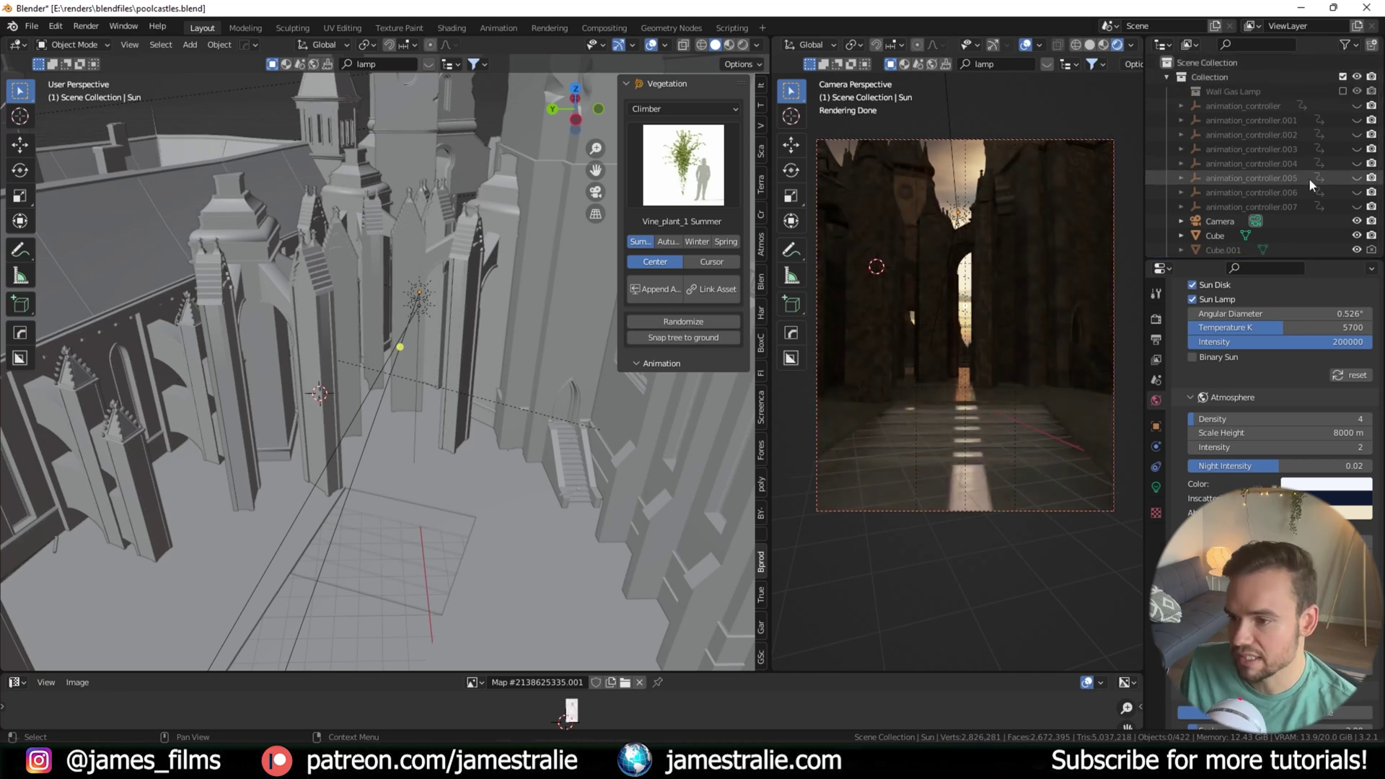
Include the climbers collection and exclude it again to compare the rendered view with and without vines
{"action": "scroll", "coordinate": [1310, 177], "scroll_direction": "down", "scroll_amount": 4}
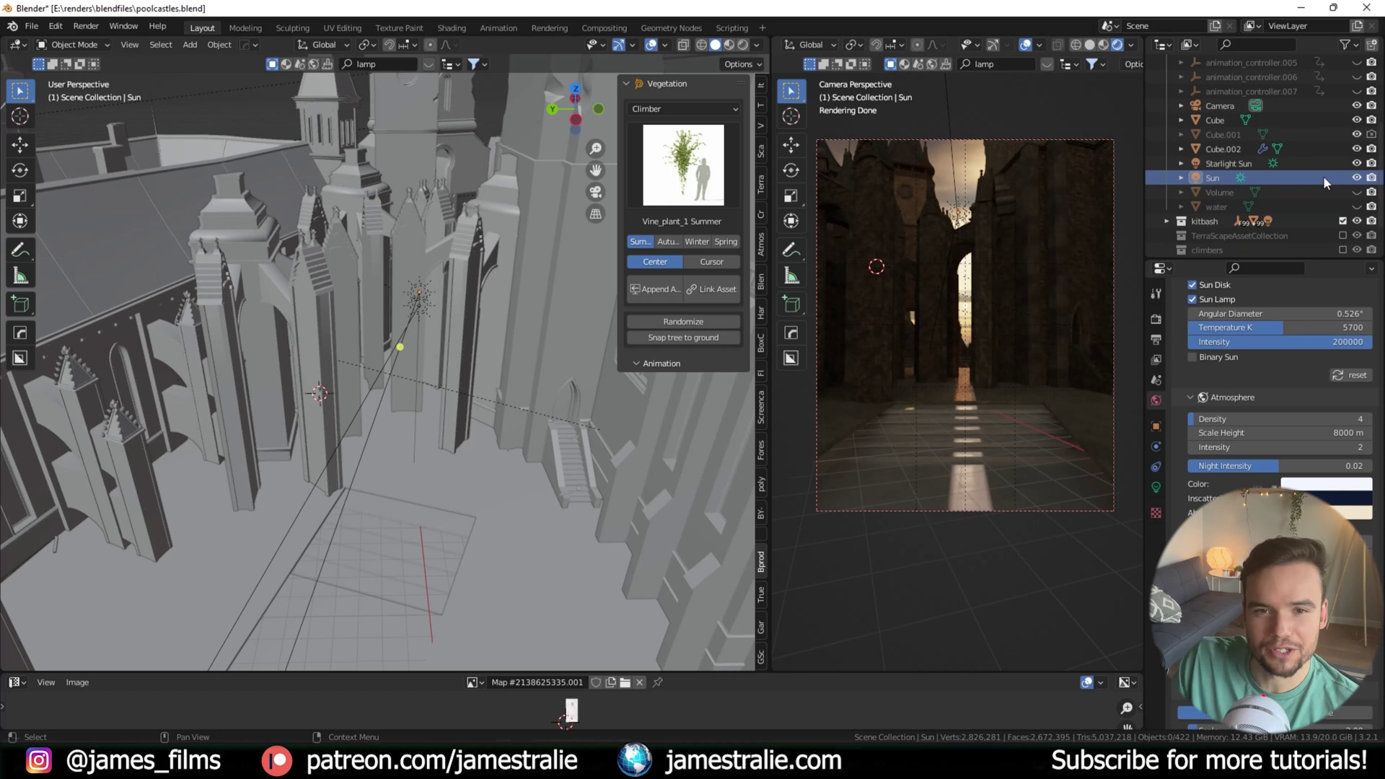
{"action": "scroll", "coordinate": [1323, 176], "scroll_direction": "down", "scroll_amount": 2}
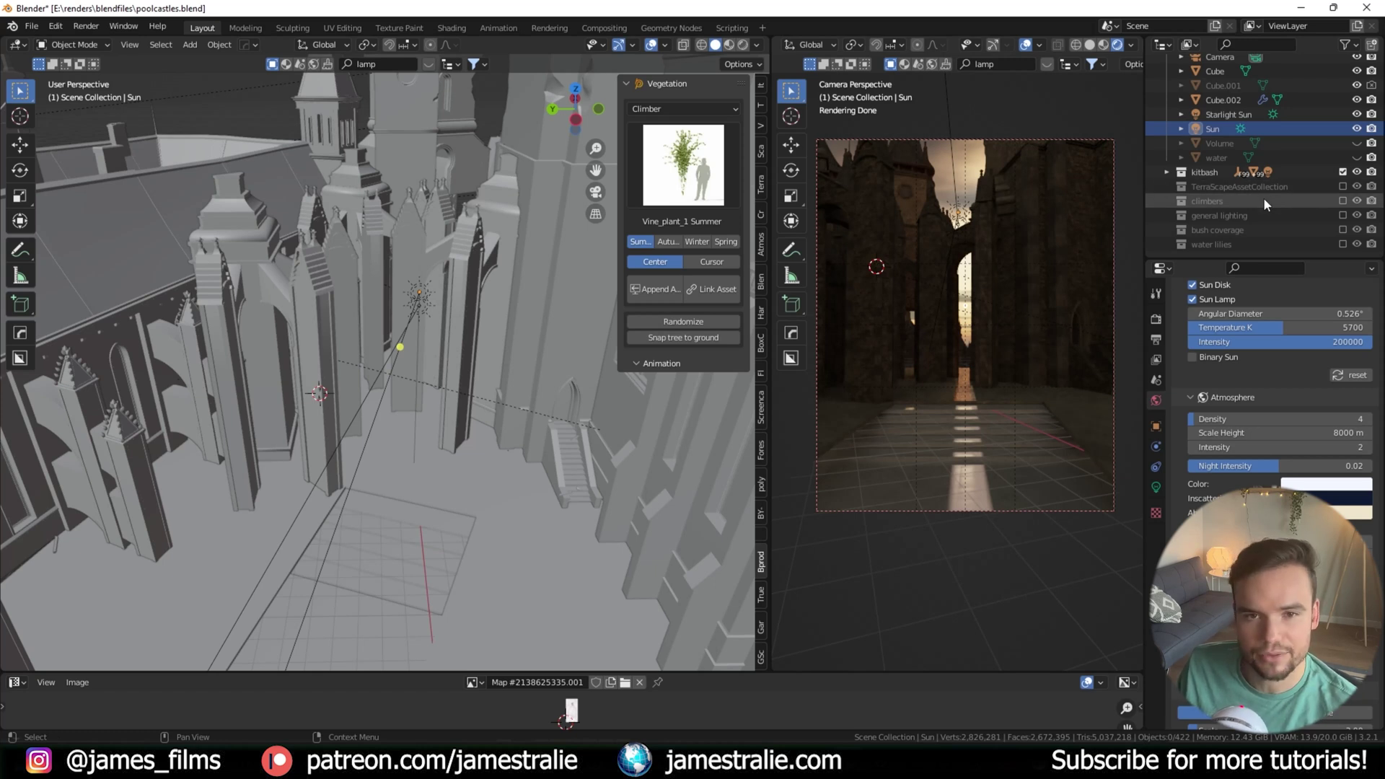
{"action": "left_click", "coordinate": [1343, 201]}
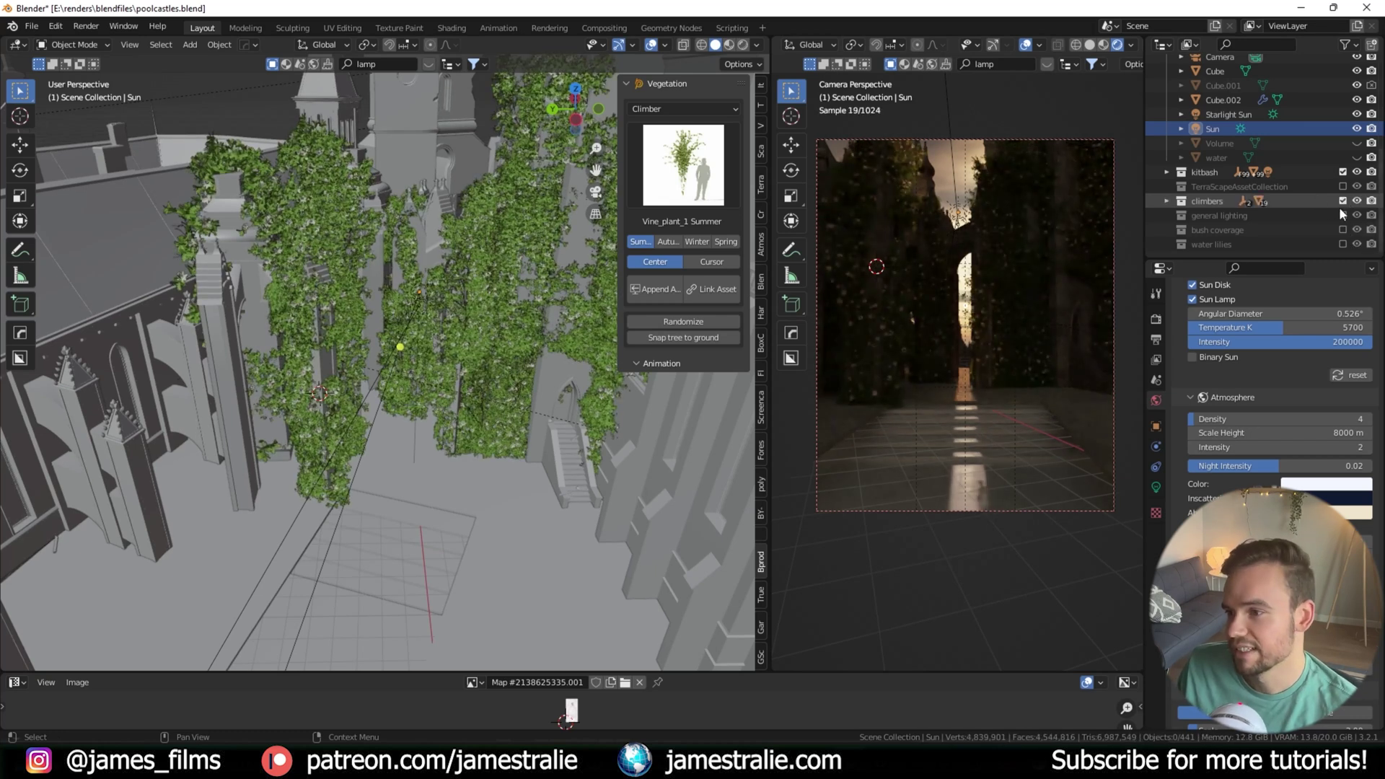
{"action": "left_click", "coordinate": [1343, 201]}
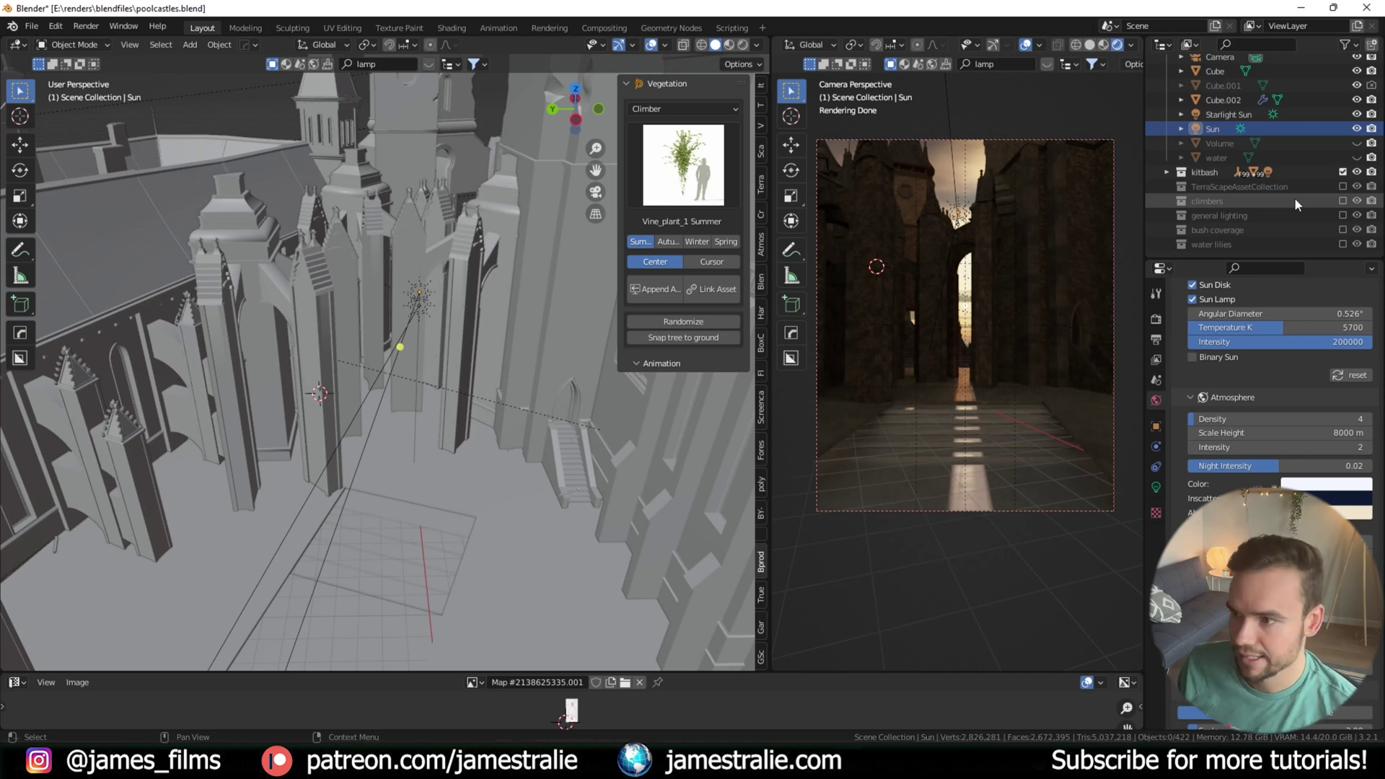
Show the Volume object, enlarge the lower editor area and select the volume box surrounding the castle
{"action": "left_click", "coordinate": [1356, 144]}
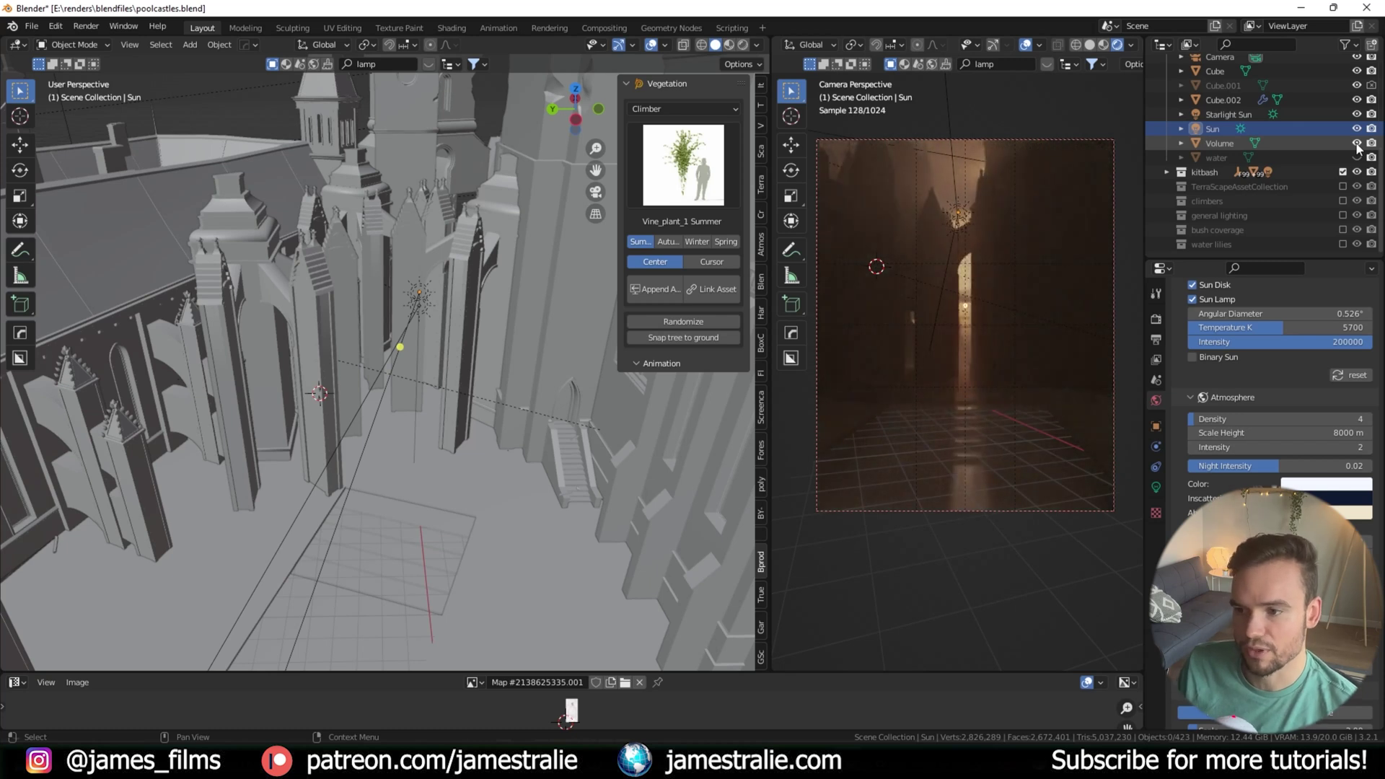
{"action": "left_click", "coordinate": [1209, 146]}
{"action": "left_click_drag", "start_coordinate": [657, 670], "coordinate": [671, 498]}
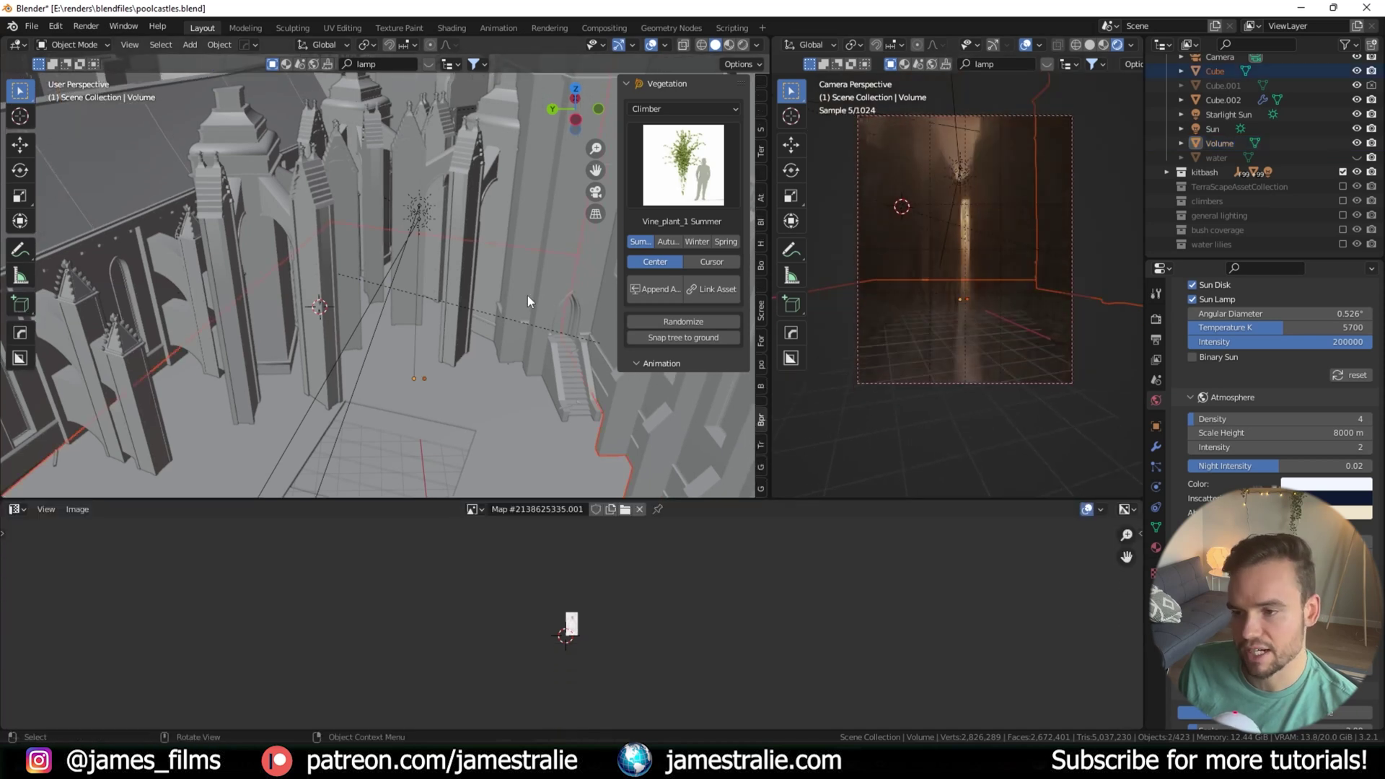
{"action": "scroll", "coordinate": [498, 283], "scroll_direction": "down", "scroll_amount": 10}
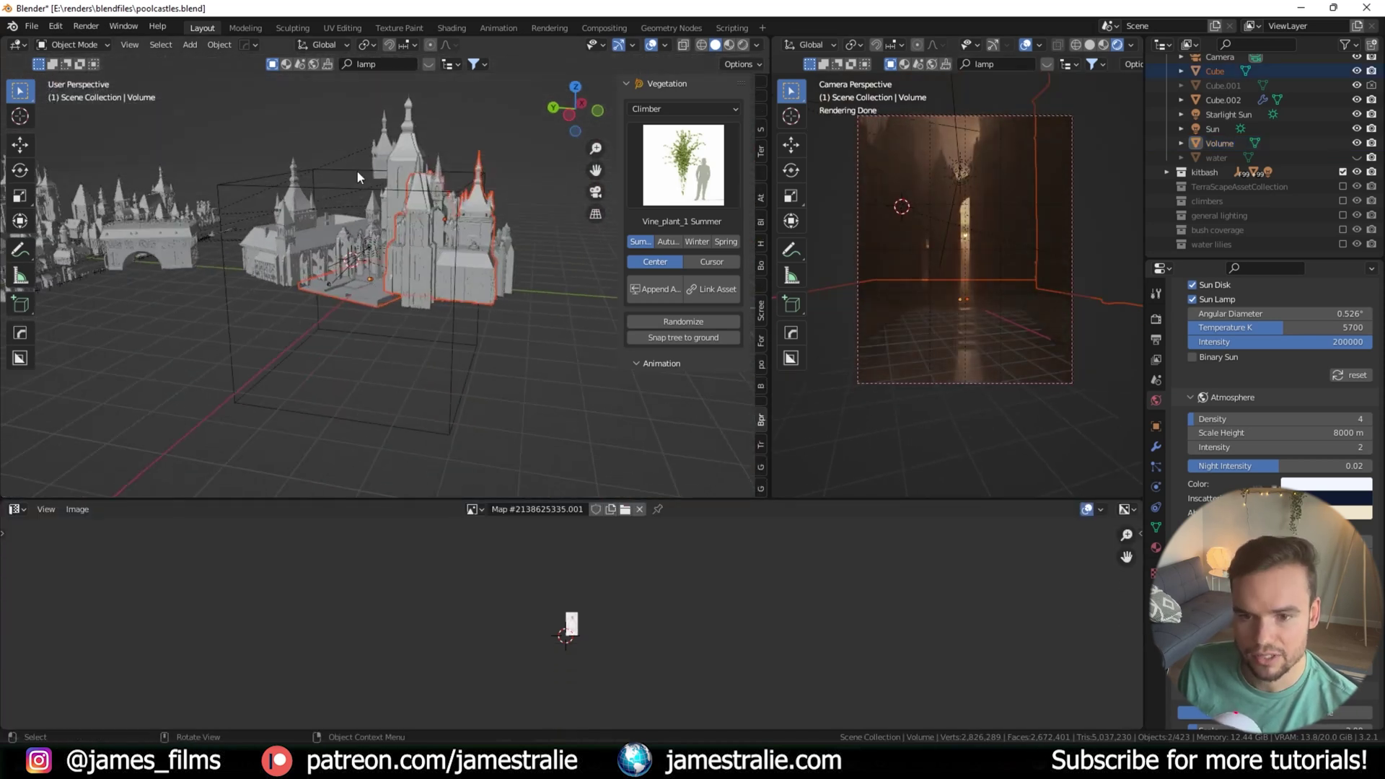
{"action": "left_click", "coordinate": [253, 186]}
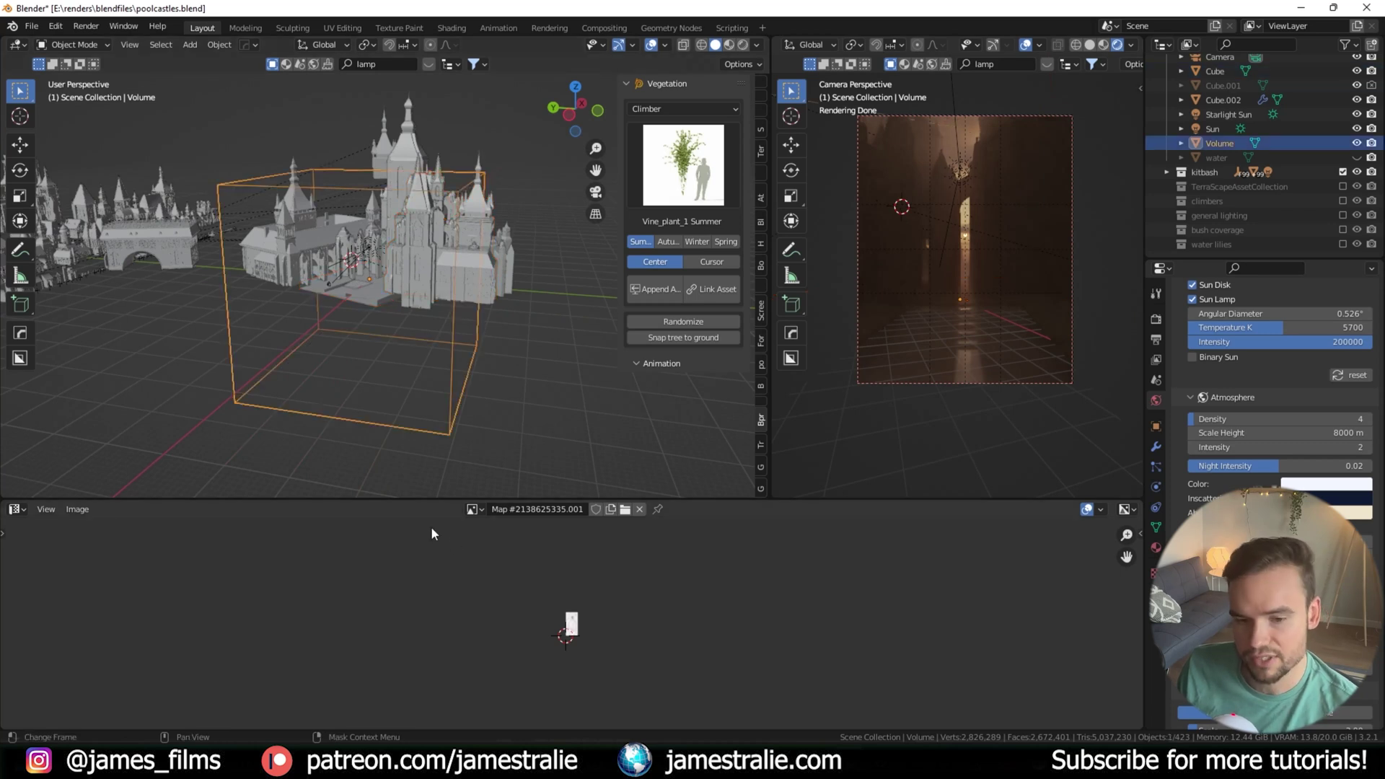
Change the lower editor to the Shader Editor and frame the volume material's Principled Volume and Material Output nodes
{"action": "left_click", "coordinate": [14, 510]}
{"action": "left_click", "coordinate": [62, 641]}
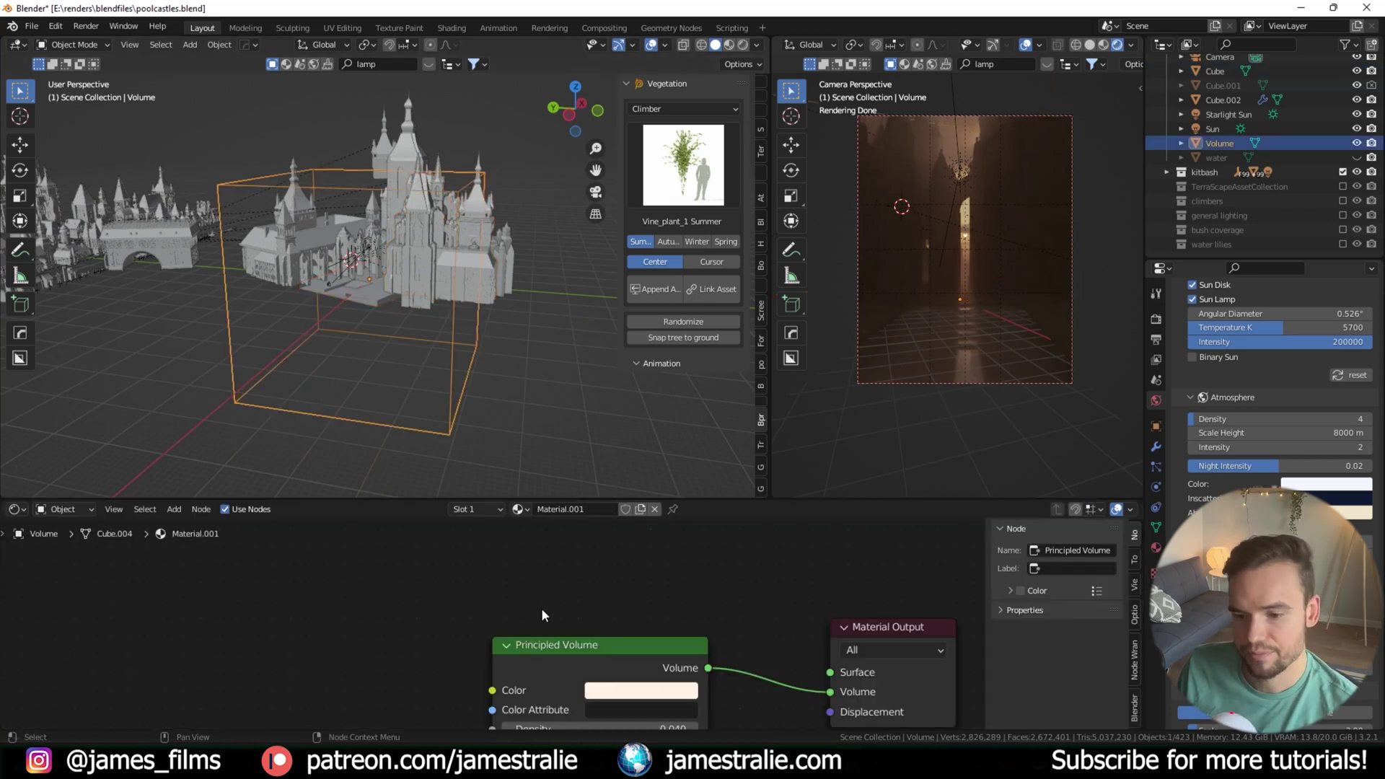
{"action": "middle_click_drag", "start_coordinate": [543, 615], "coordinate": [404, 581]}
{"action": "scroll", "coordinate": [322, 594], "scroll_direction": "down", "scroll_amount": 1}
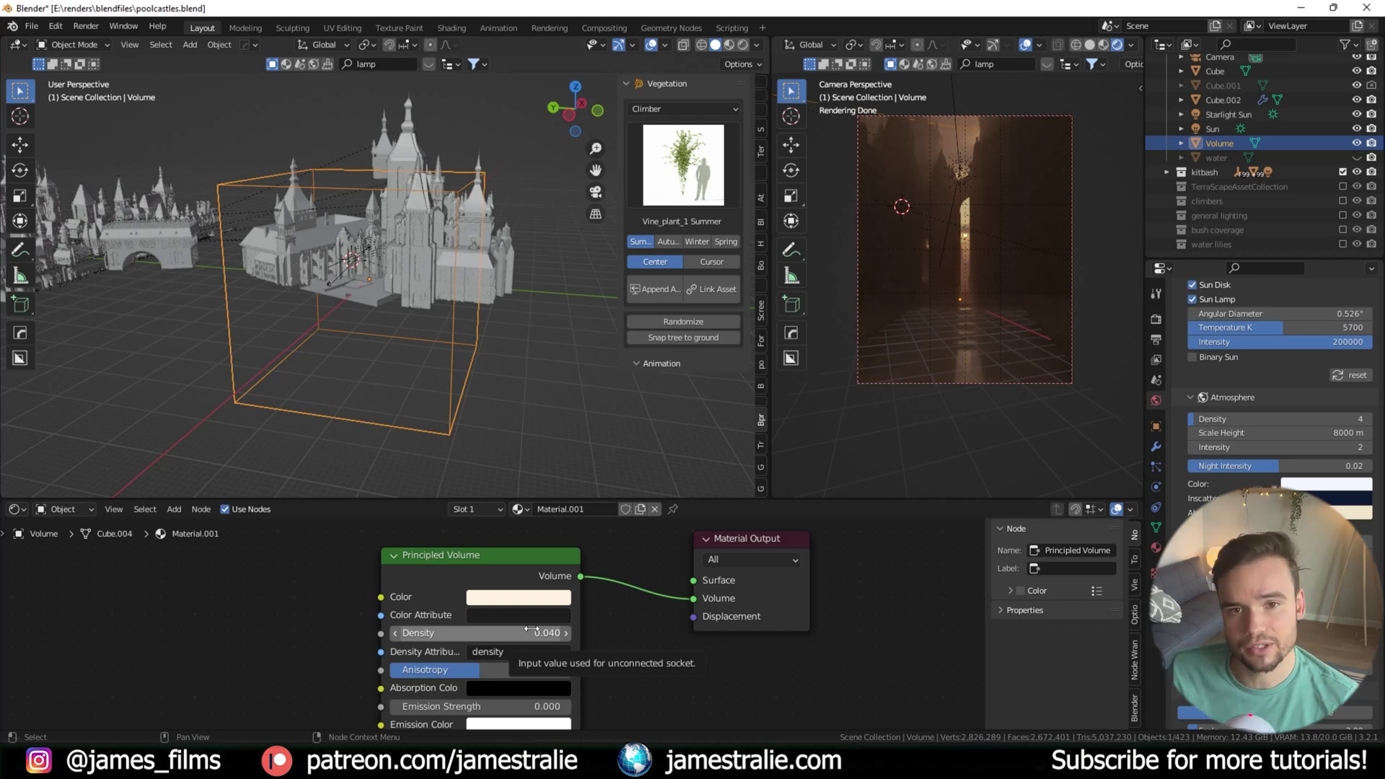
Open the view layer properties at the render passes and turn off the overlays in the camera view
{"action": "left_click", "coordinate": [1155, 360]}
{"action": "scroll", "coordinate": [1253, 350], "scroll_direction": "up", "scroll_amount": 15}
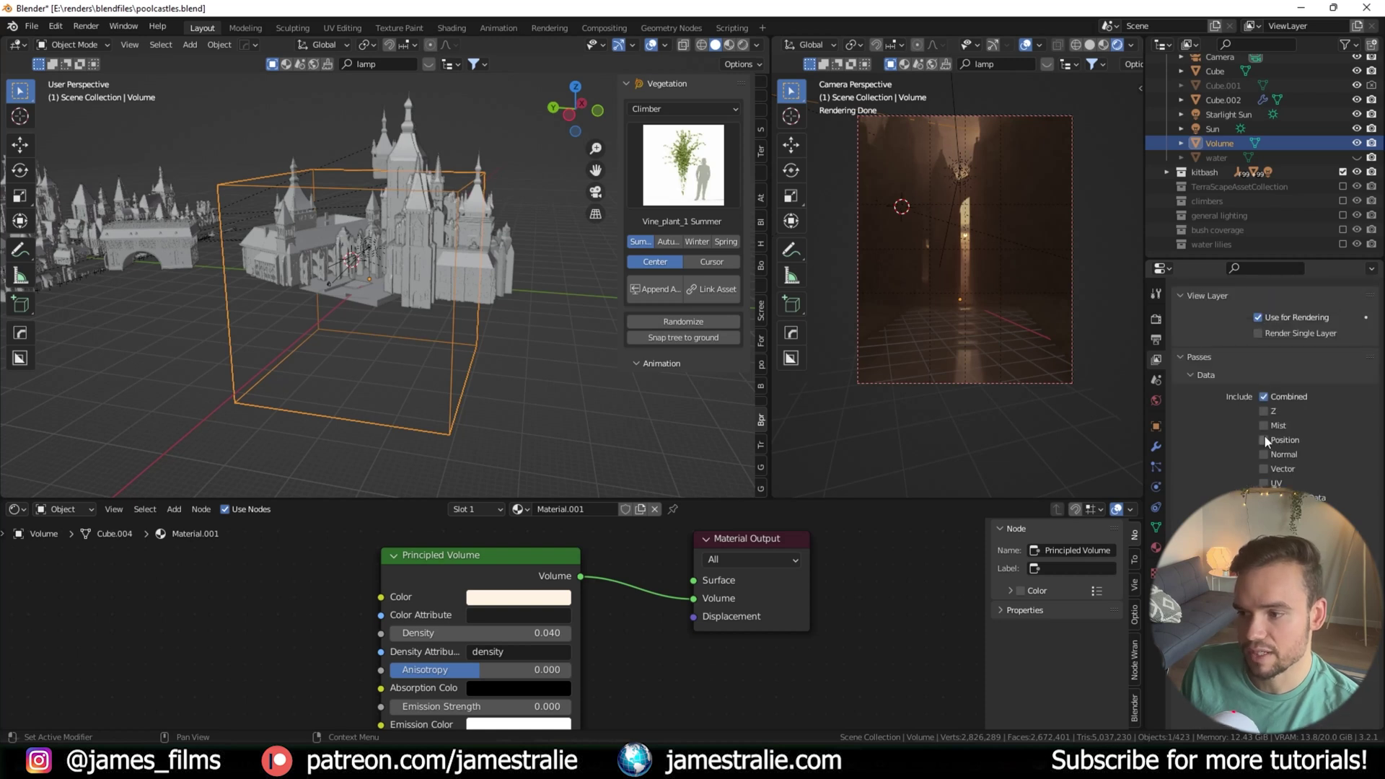
{"action": "scroll", "coordinate": [1011, 250], "scroll_direction": "up", "scroll_amount": 2}
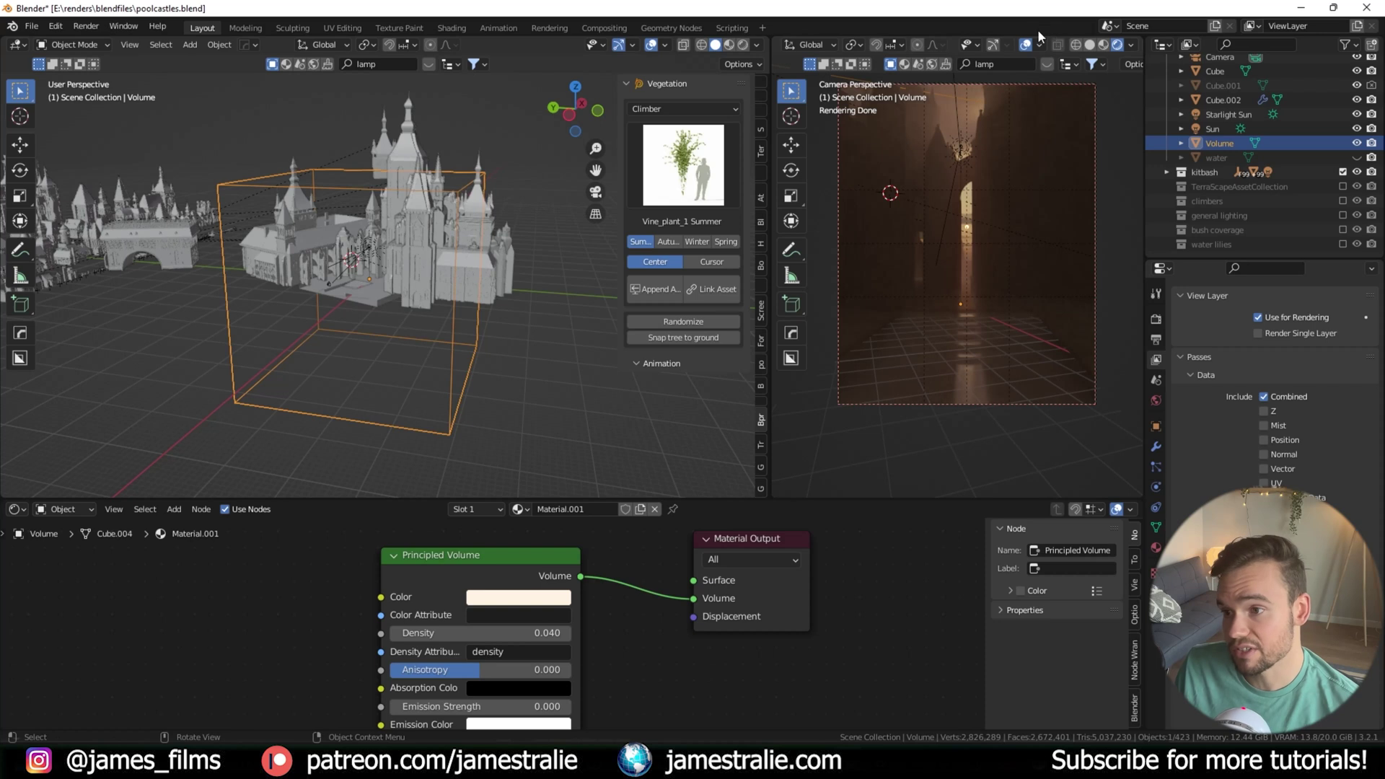
{"action": "left_click", "coordinate": [1026, 48]}
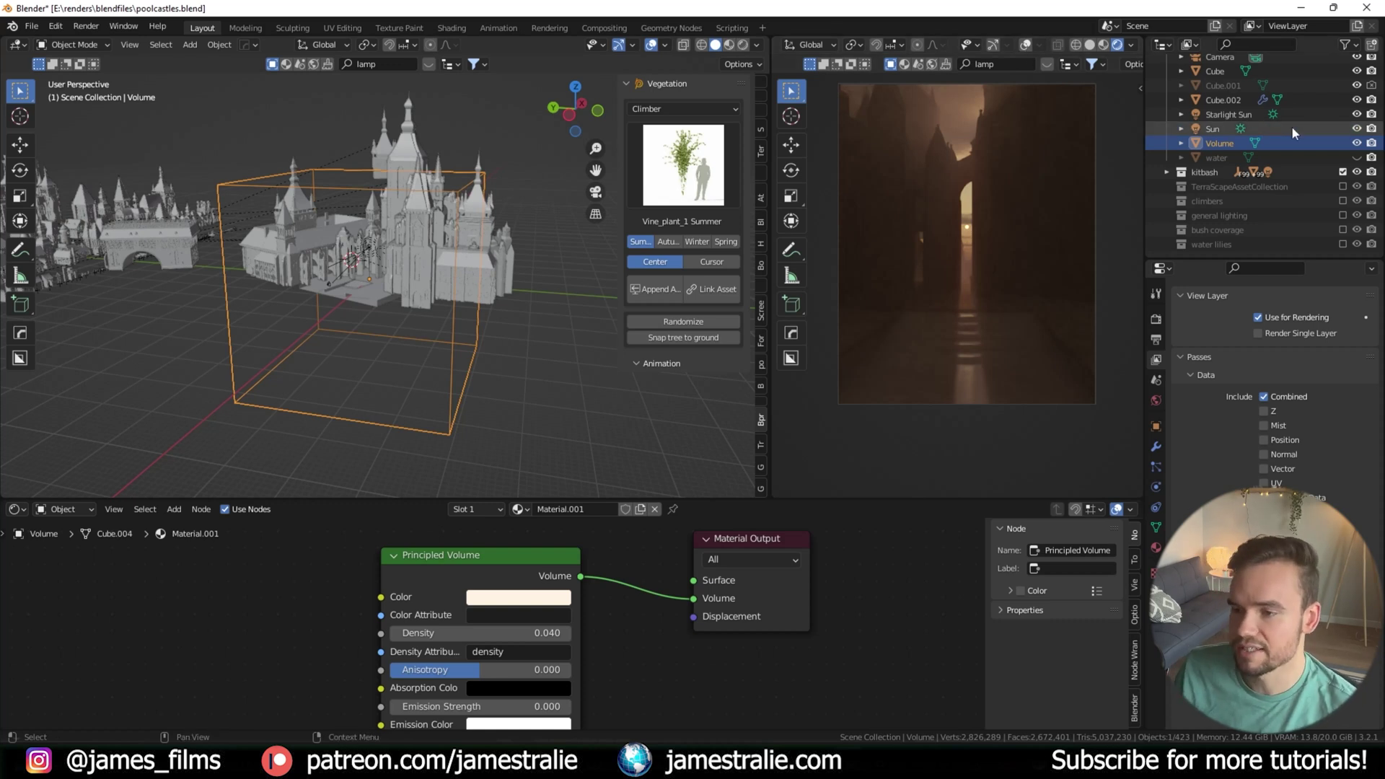
Include the Wall Gas Lamp collection again and inspect a lamp on the castle pillar up close
{"action": "scroll", "coordinate": [1258, 189], "scroll_direction": "up", "scroll_amount": 5}
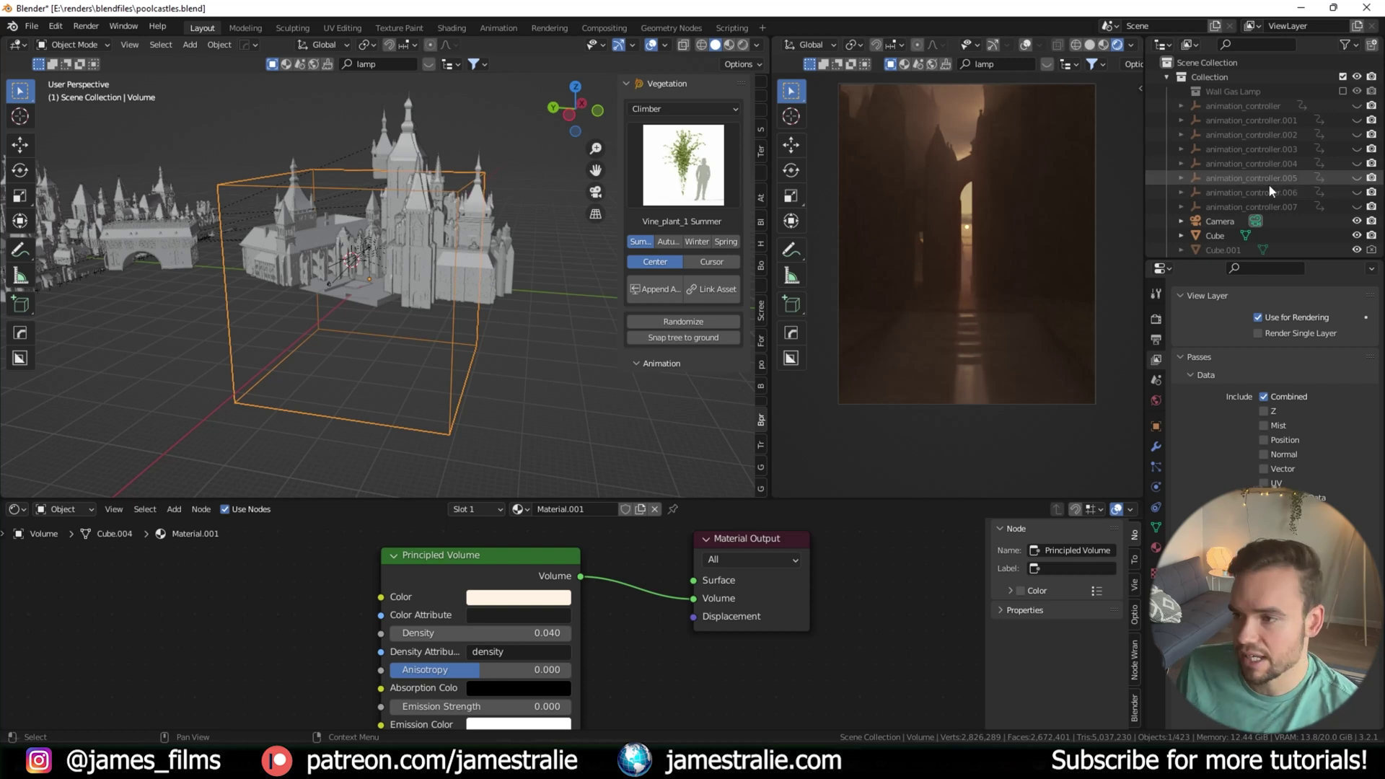
{"action": "left_click", "coordinate": [1343, 91]}
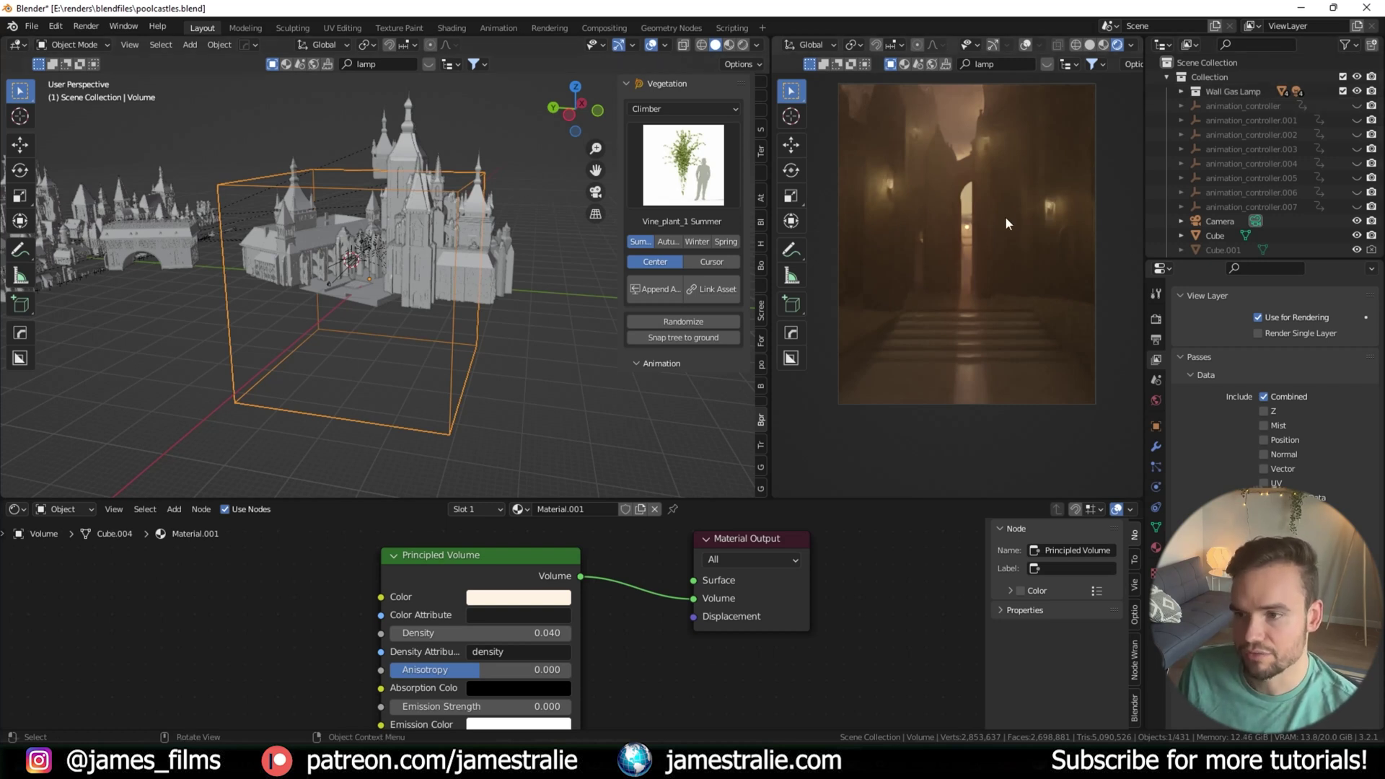
{"action": "scroll", "coordinate": [353, 263], "scroll_direction": "down", "scroll_amount": 10}
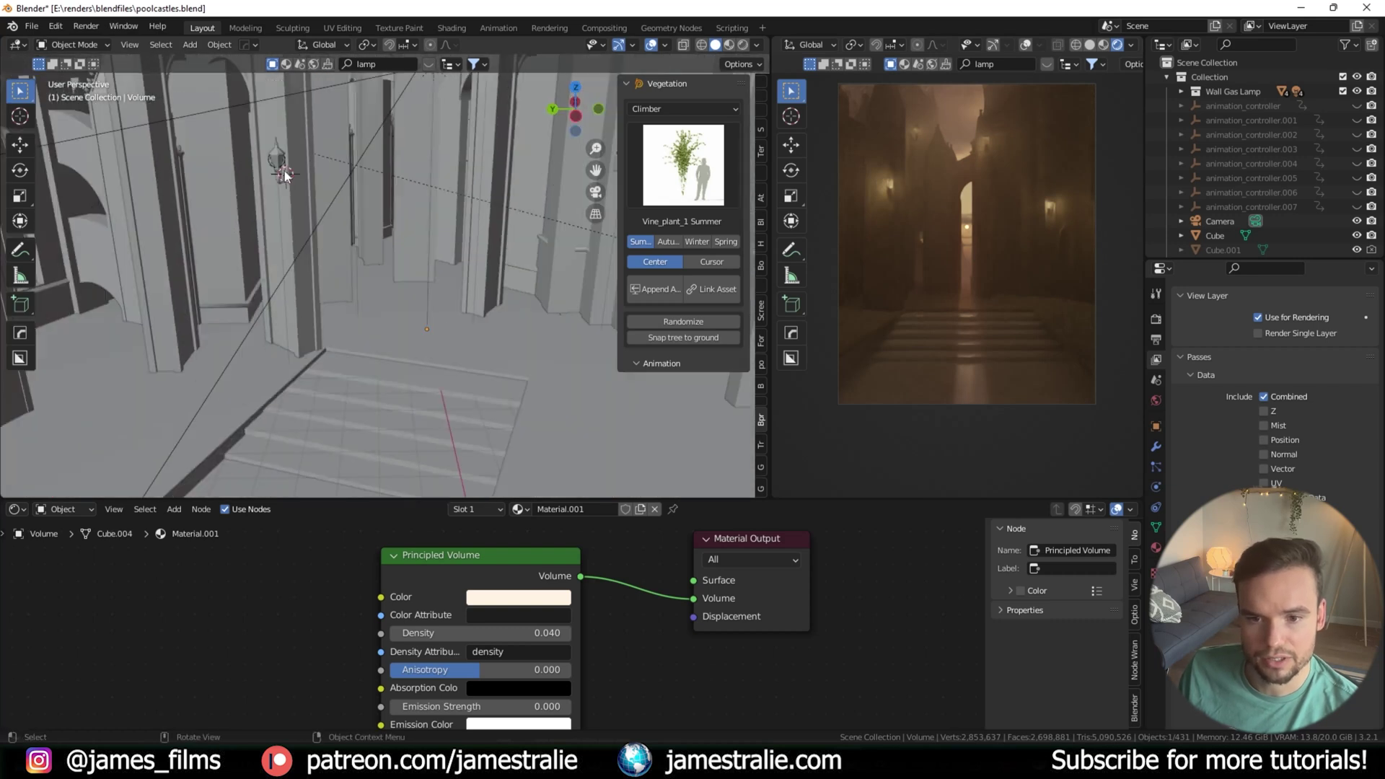
{"action": "scroll", "coordinate": [292, 170], "scroll_direction": "up", "scroll_amount": 5}
{"action": "middle_click_drag", "start_coordinate": [374, 205], "coordinate": [389, 180]}
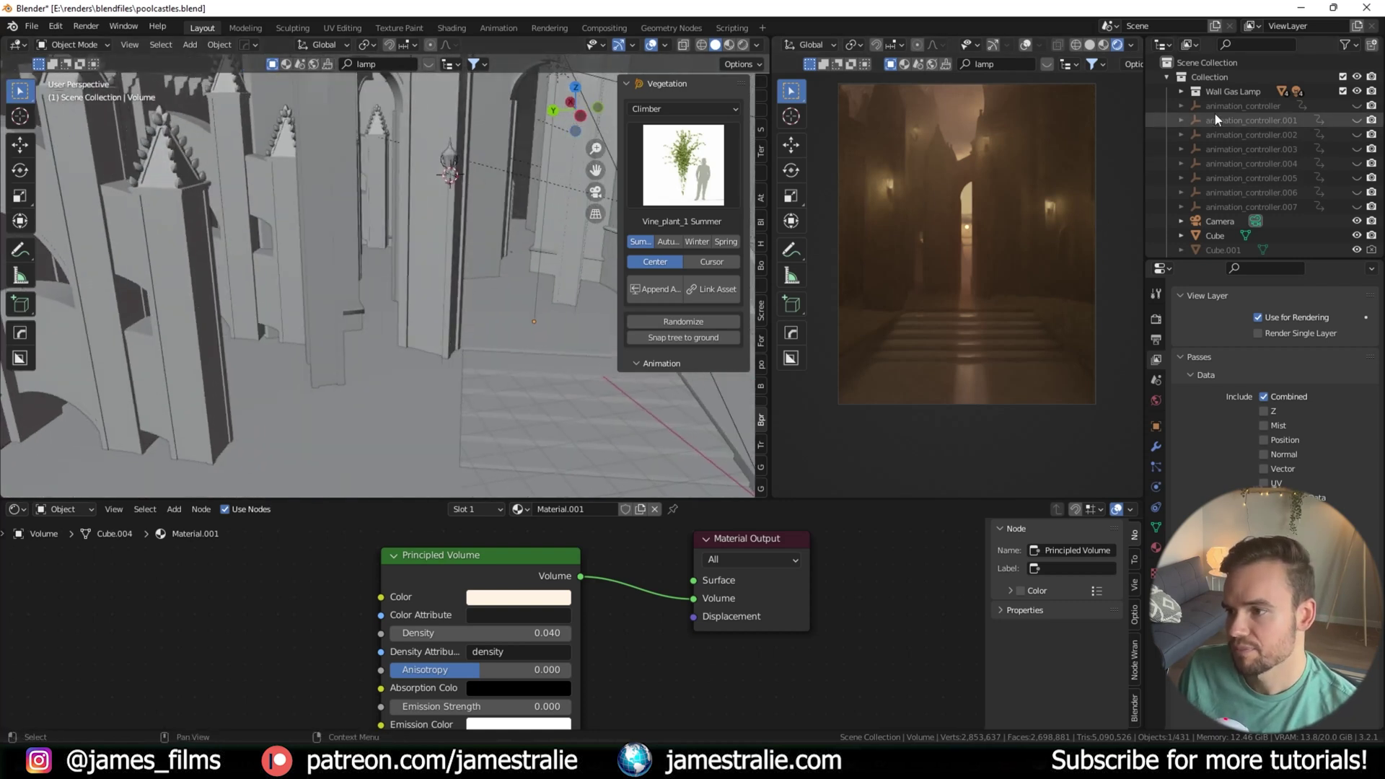
Include the general lighting collection and expand it to examine its area and point lights in the scene
{"action": "scroll", "coordinate": [1204, 131], "scroll_direction": "down", "scroll_amount": 4}
{"action": "scroll", "coordinate": [1207, 129], "scroll_direction": "down", "scroll_amount": 2}
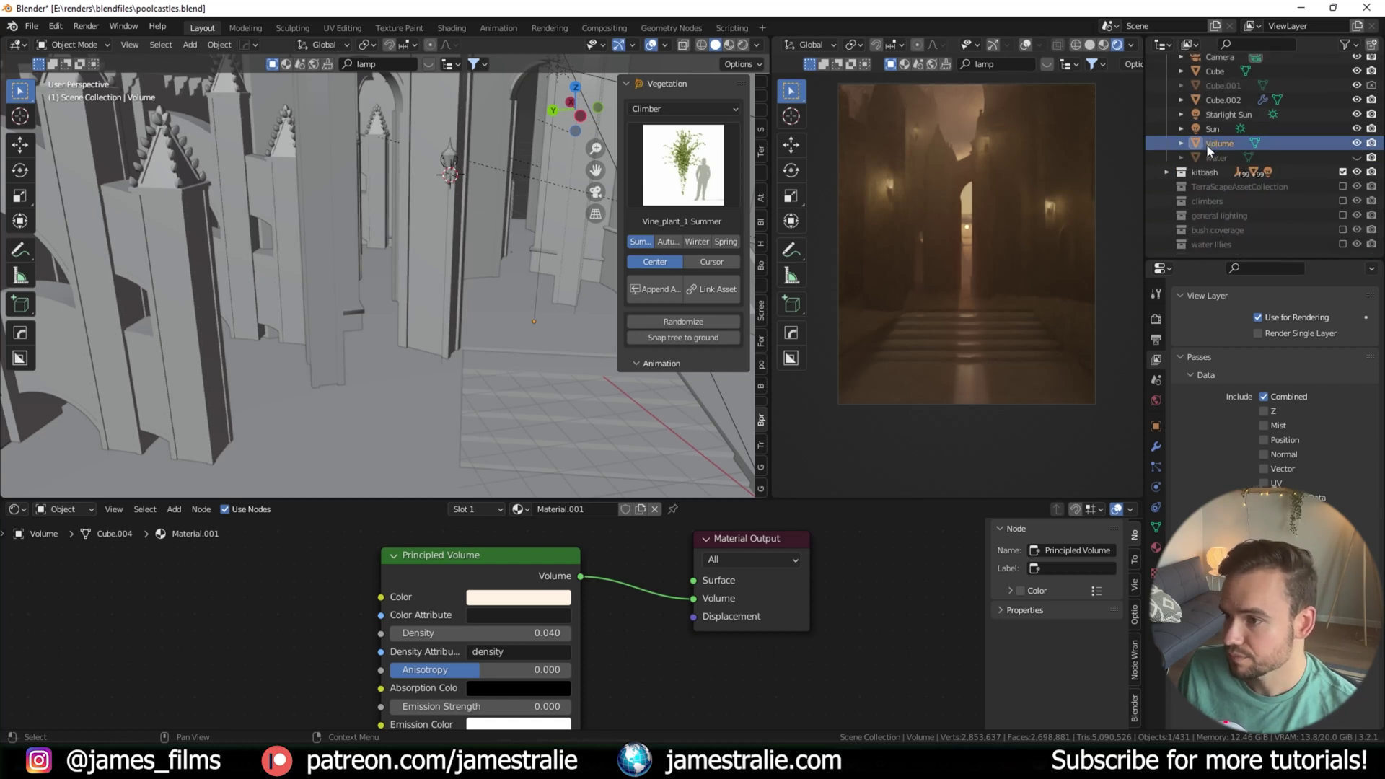
{"action": "left_click", "coordinate": [1248, 219]}
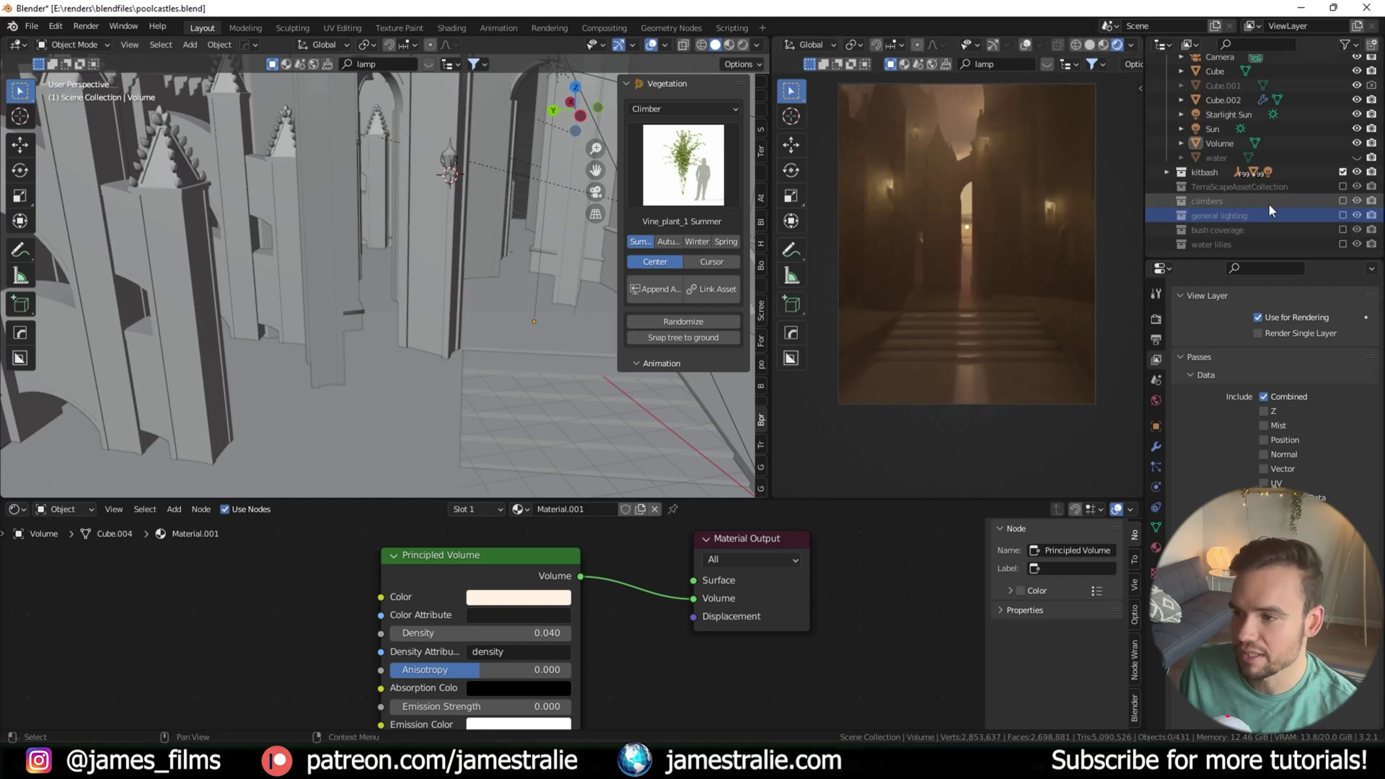
{"action": "left_click", "coordinate": [1342, 216]}
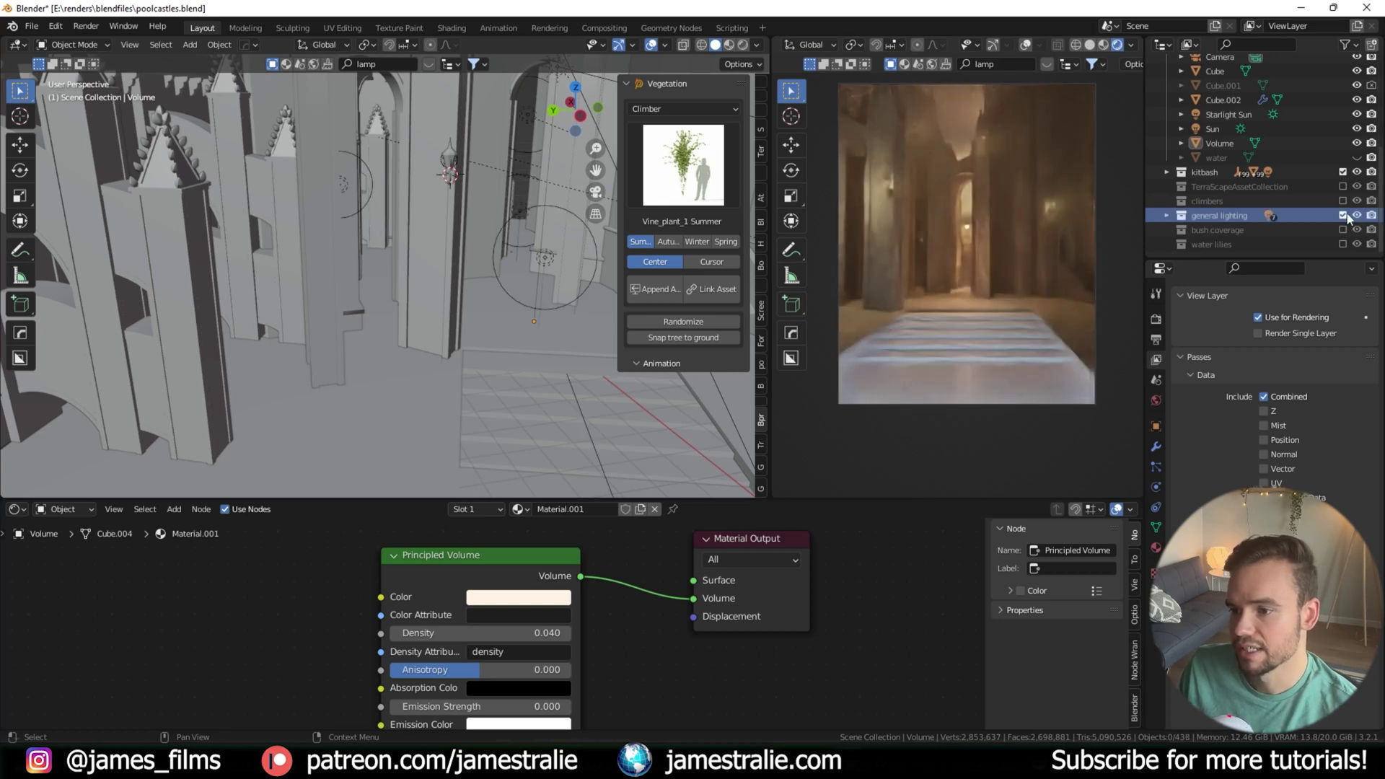
{"action": "left_click", "coordinate": [1167, 216]}
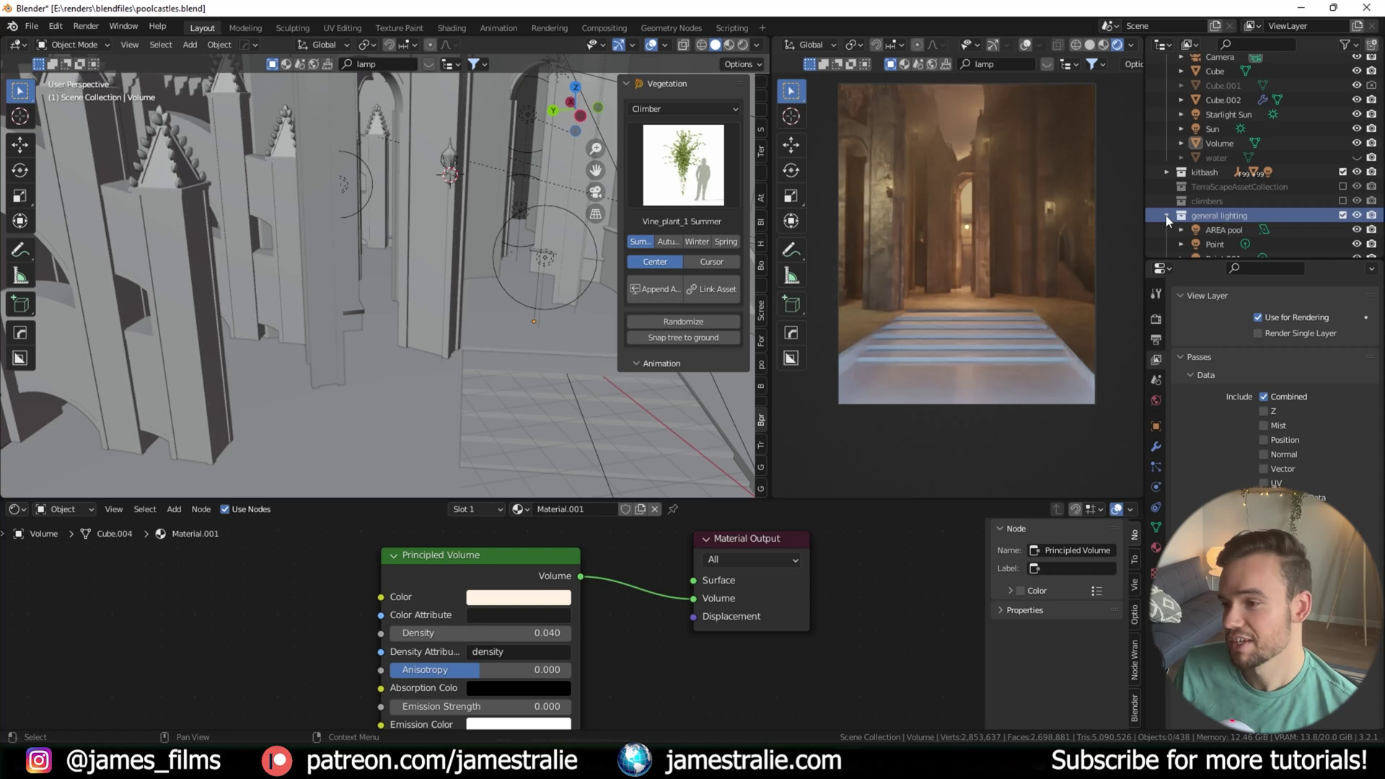
{"action": "scroll", "coordinate": [1199, 206], "scroll_direction": "down", "scroll_amount": 4}
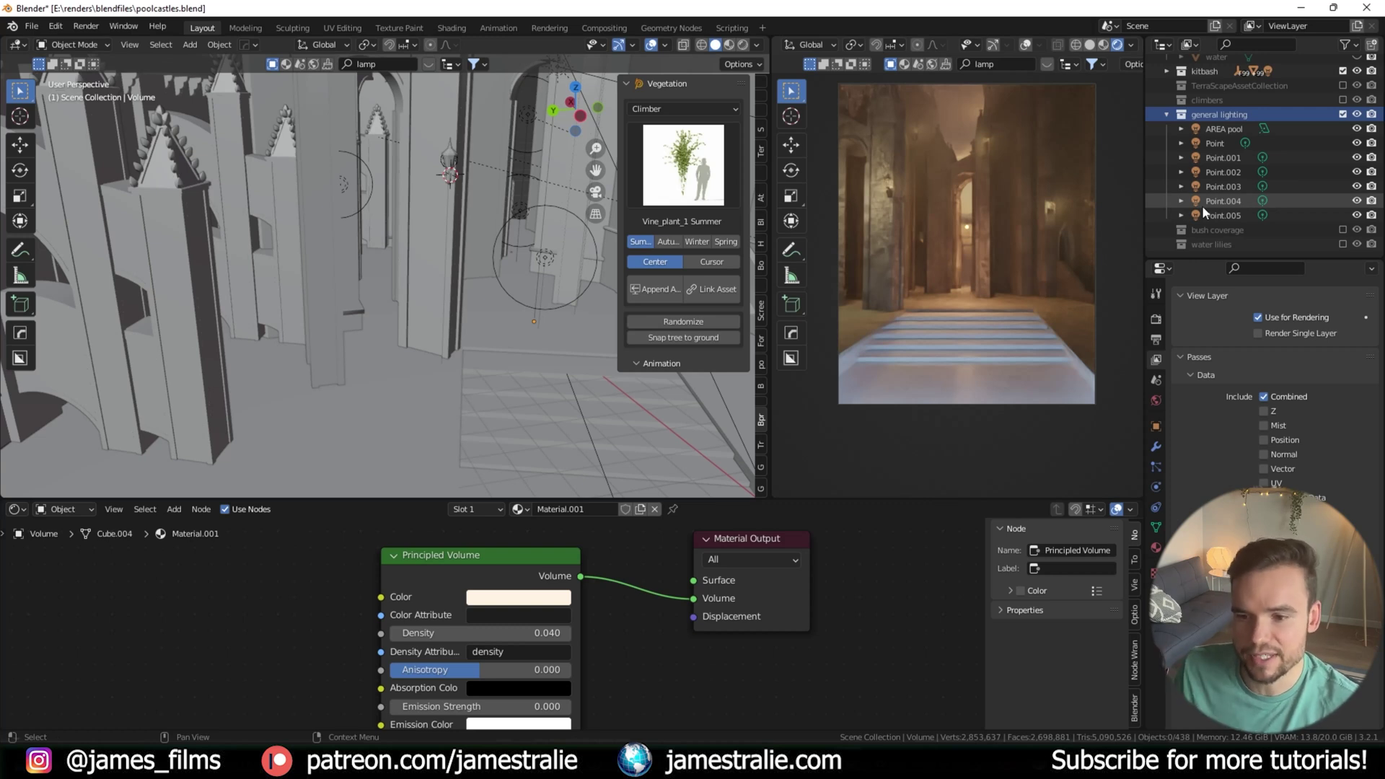
{"action": "scroll", "coordinate": [442, 287], "scroll_direction": "down", "scroll_amount": 4}
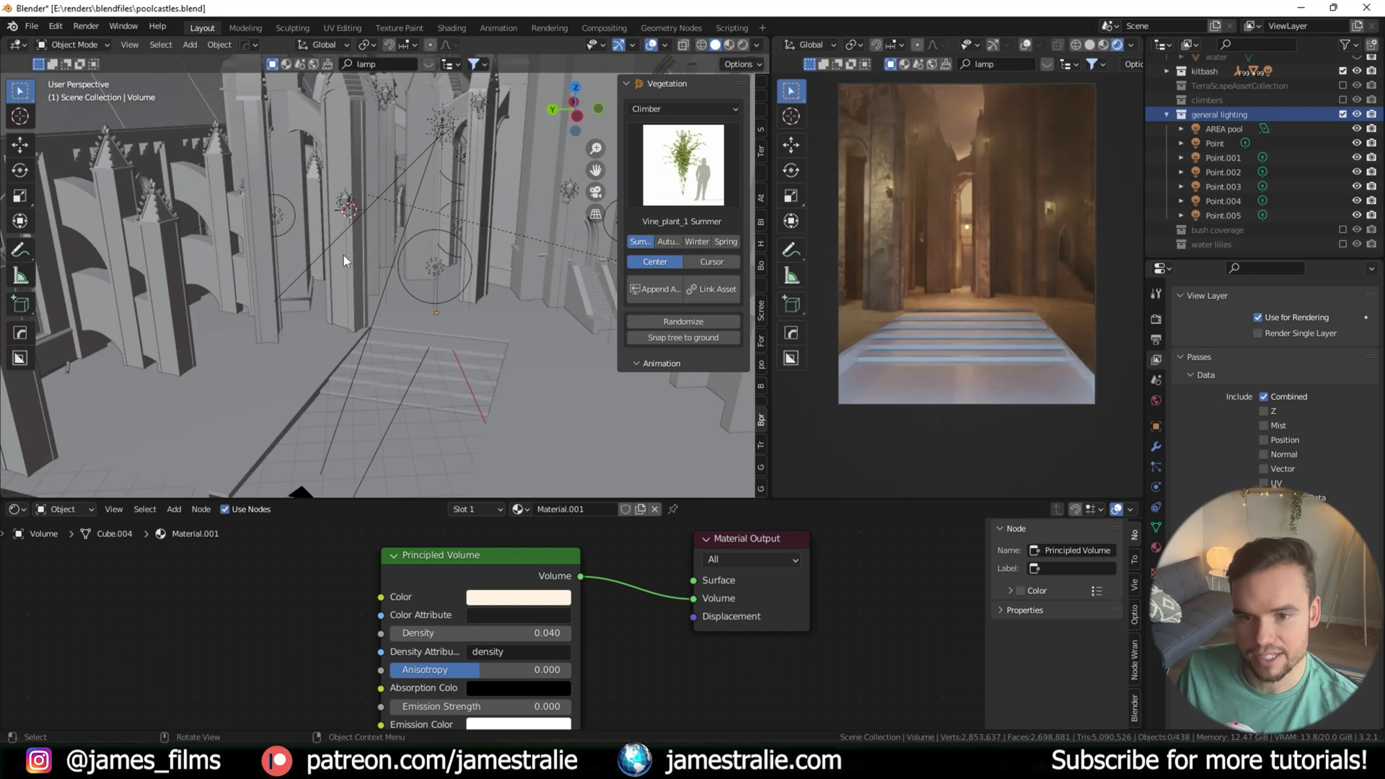
Select the point light beside the castle arches and inspect its light settings and ray visibility options
{"action": "left_click", "coordinate": [280, 218]}
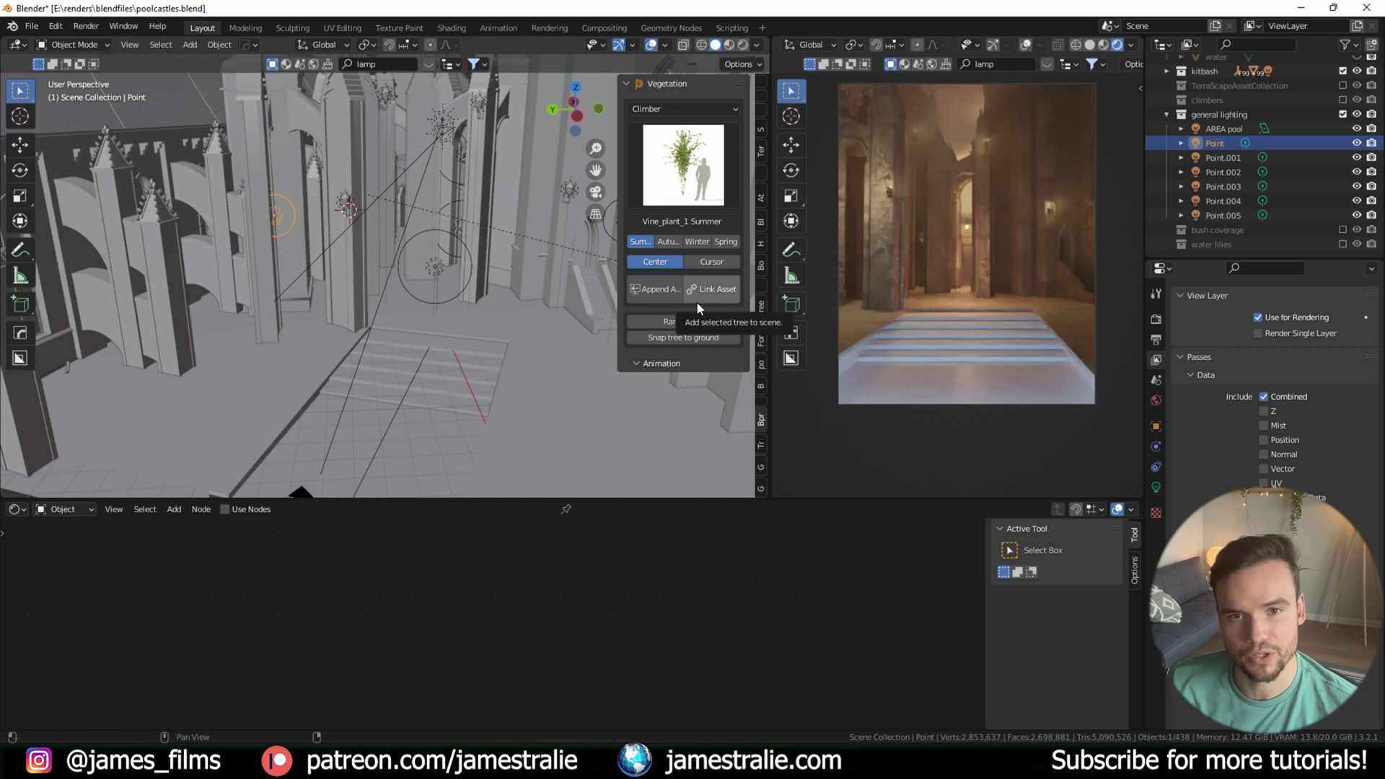
{"action": "left_click", "coordinate": [1155, 429]}
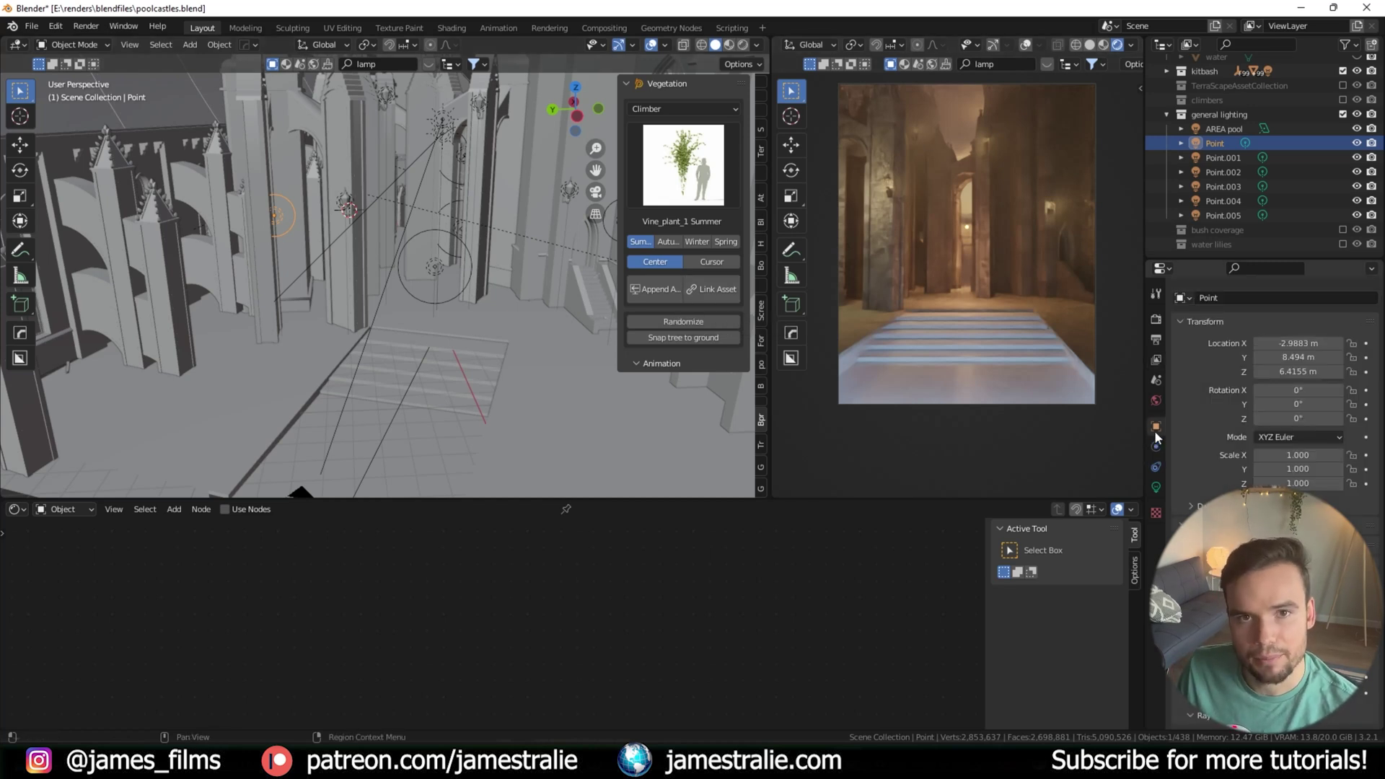
{"action": "scroll", "coordinate": [1201, 427], "scroll_direction": "down", "scroll_amount": 5}
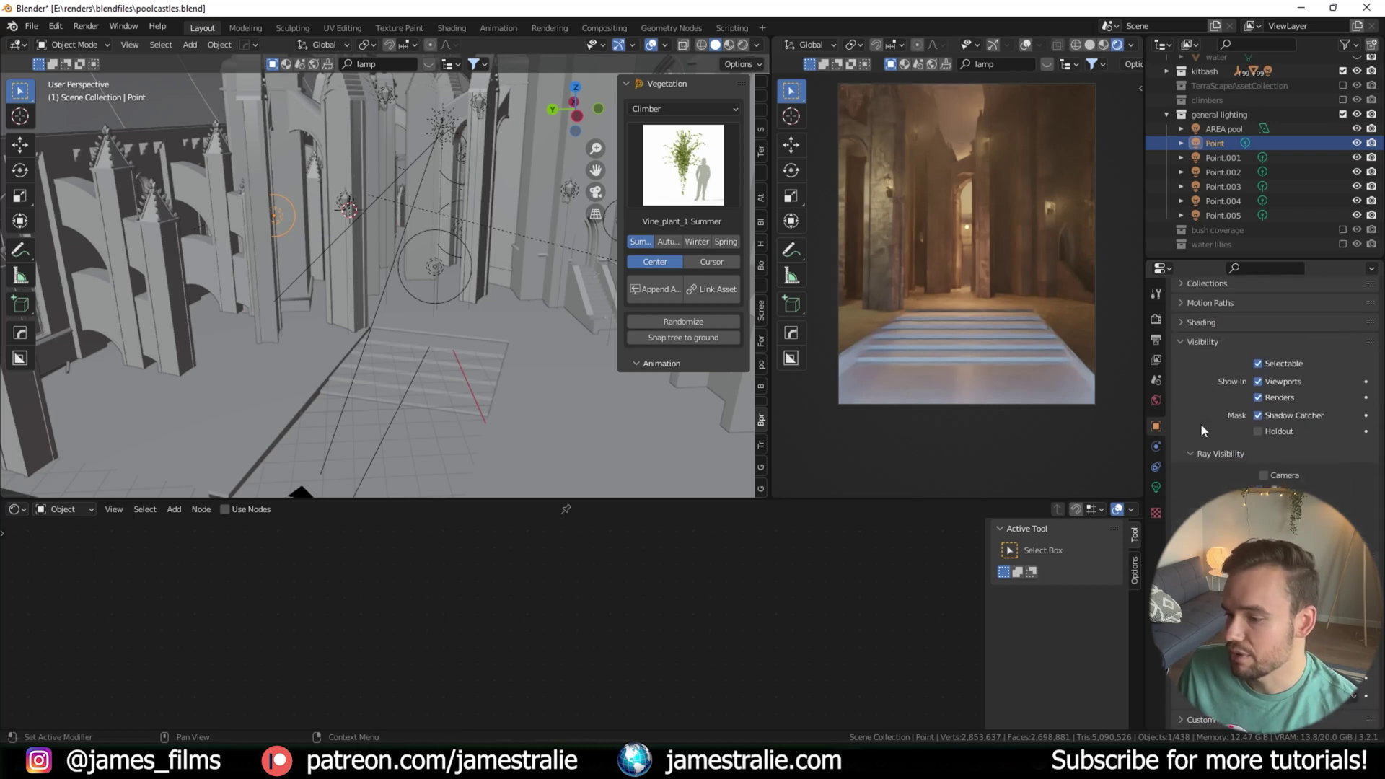
{"action": "left_click", "coordinate": [1156, 487]}
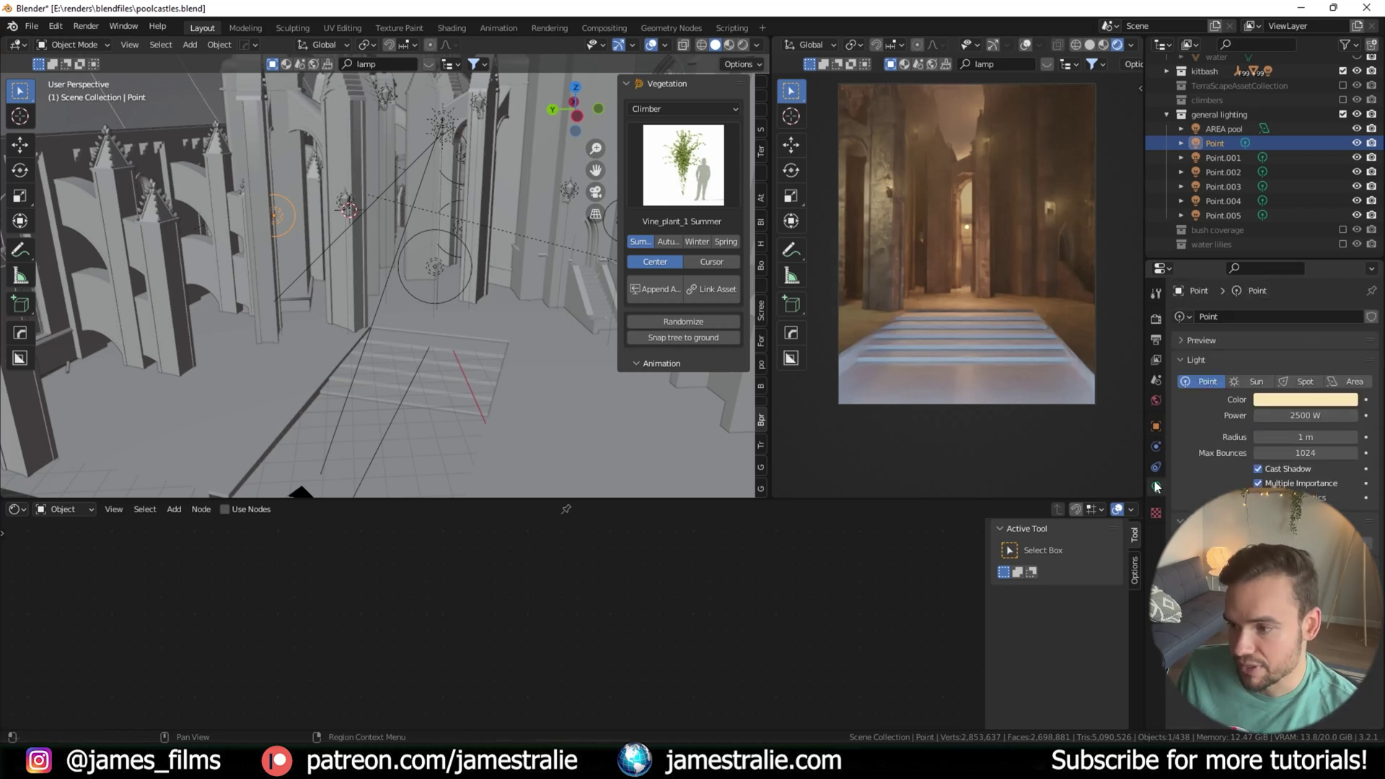
{"action": "left_click", "coordinate": [1155, 427]}
{"action": "scroll", "coordinate": [1187, 483], "scroll_direction": "down", "scroll_amount": 5}
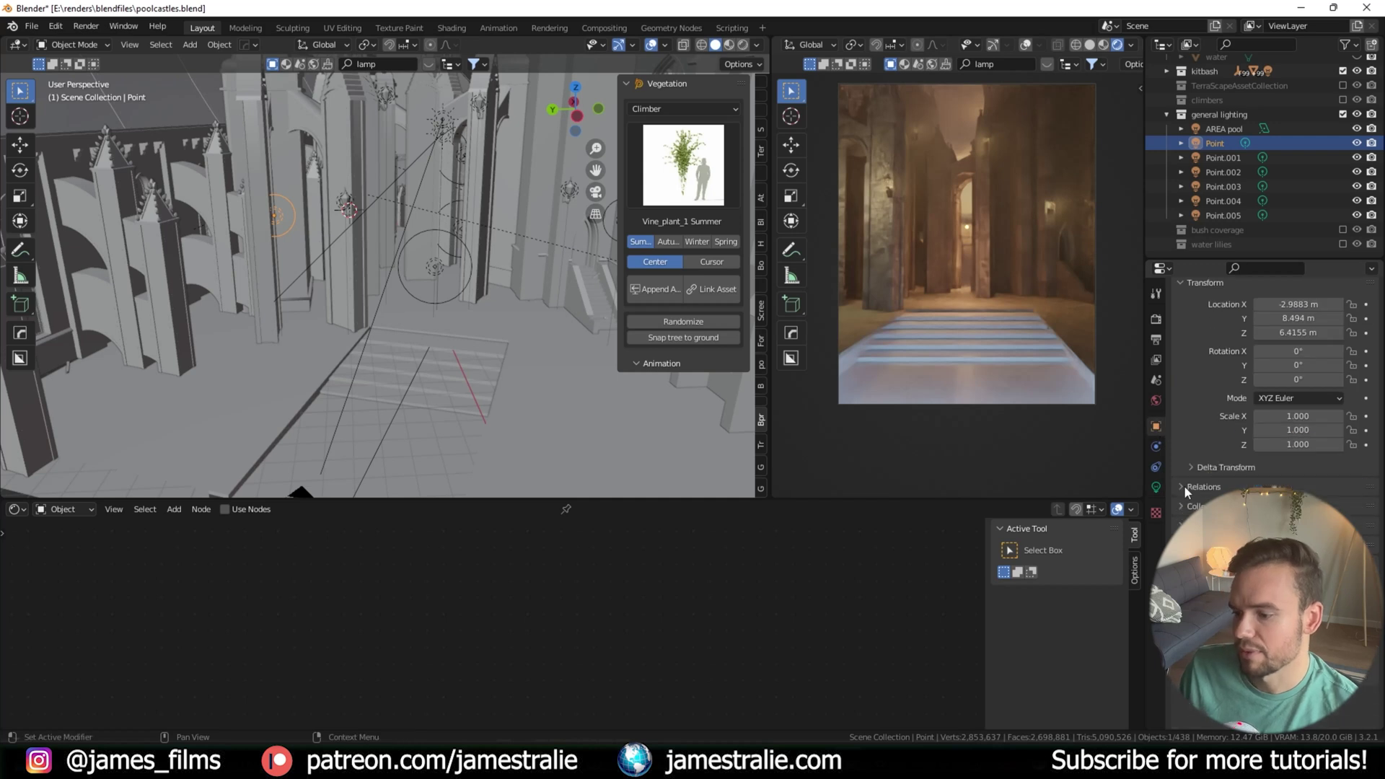
{"action": "scroll", "coordinate": [1189, 484], "scroll_direction": "down", "scroll_amount": 1}
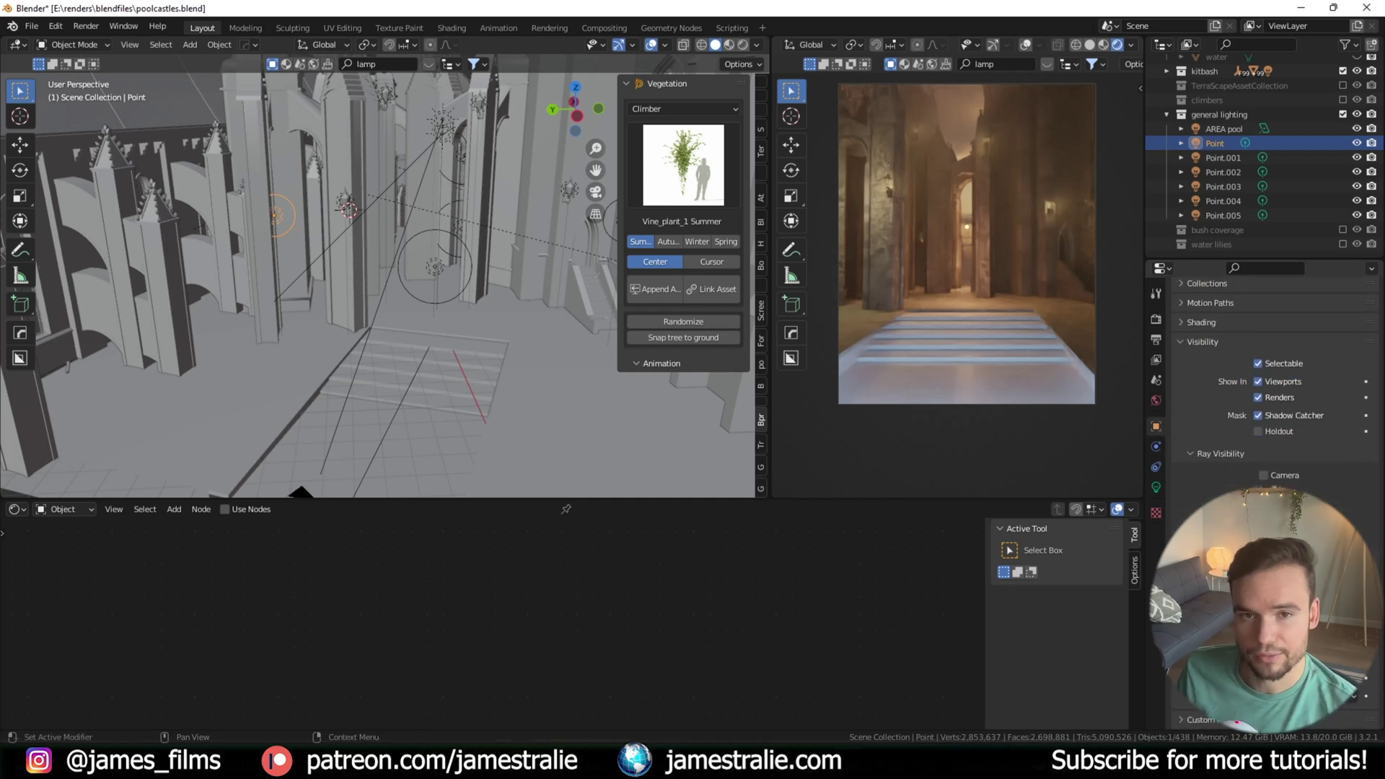
Unhide the water object in the pool and select the Point.005 light behind it
{"action": "scroll", "coordinate": [1270, 173], "scroll_direction": "up", "scroll_amount": 3}
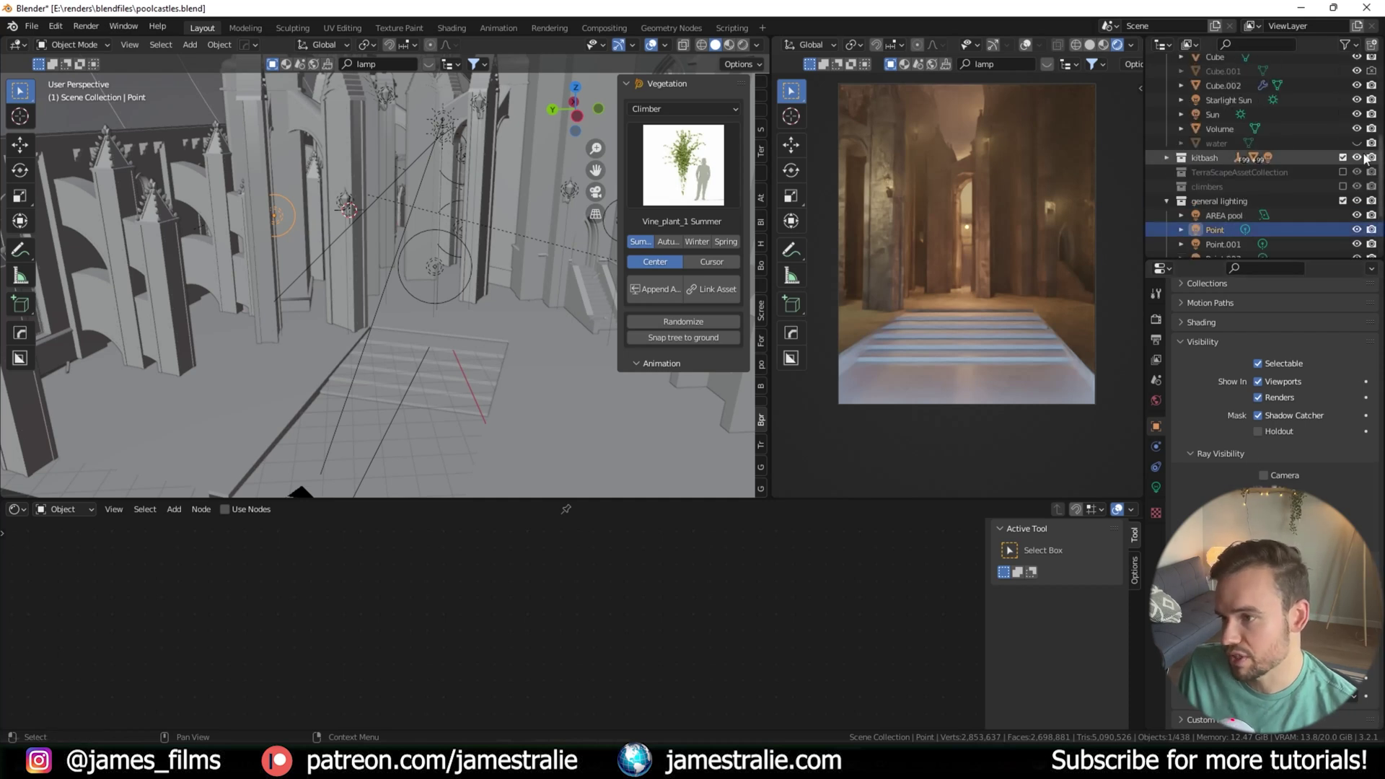
{"action": "left_click", "coordinate": [1358, 143]}
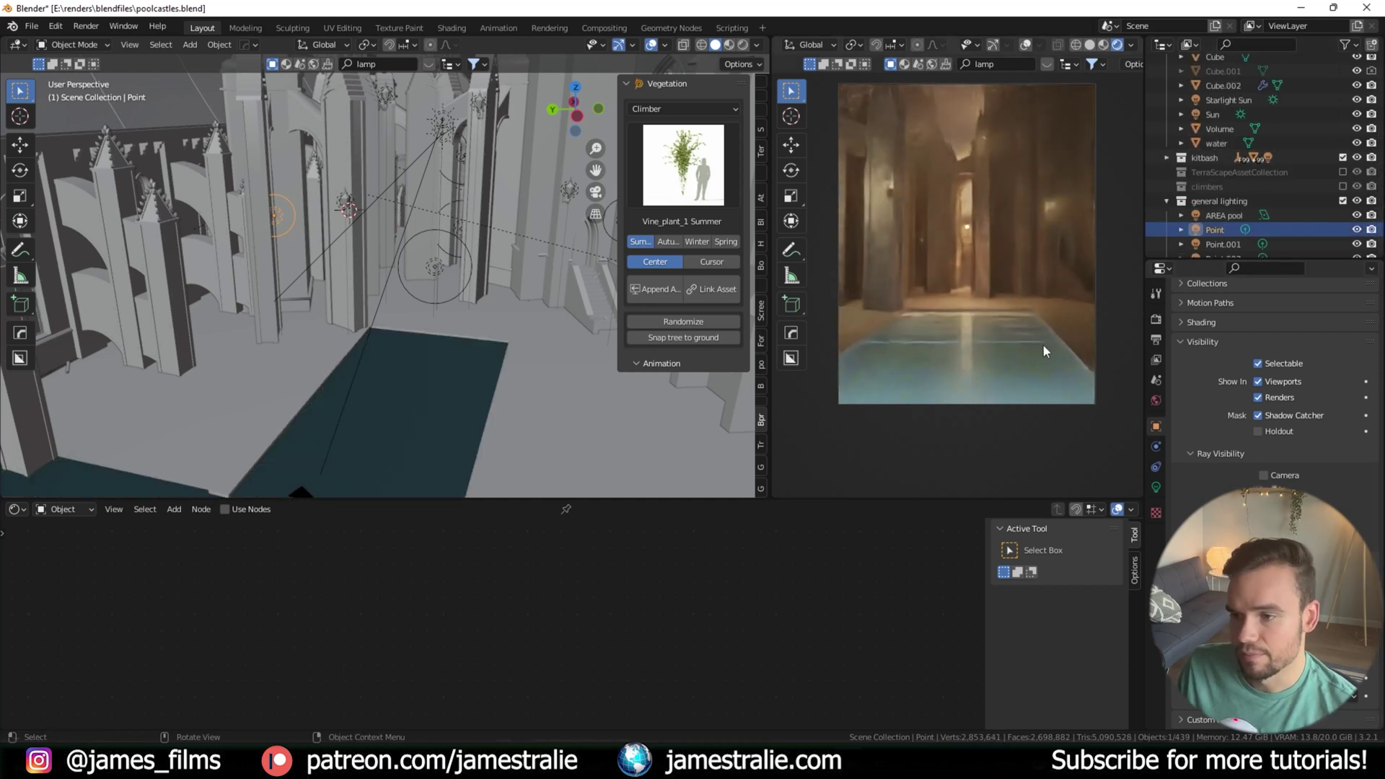
{"action": "left_click", "coordinate": [435, 271]}
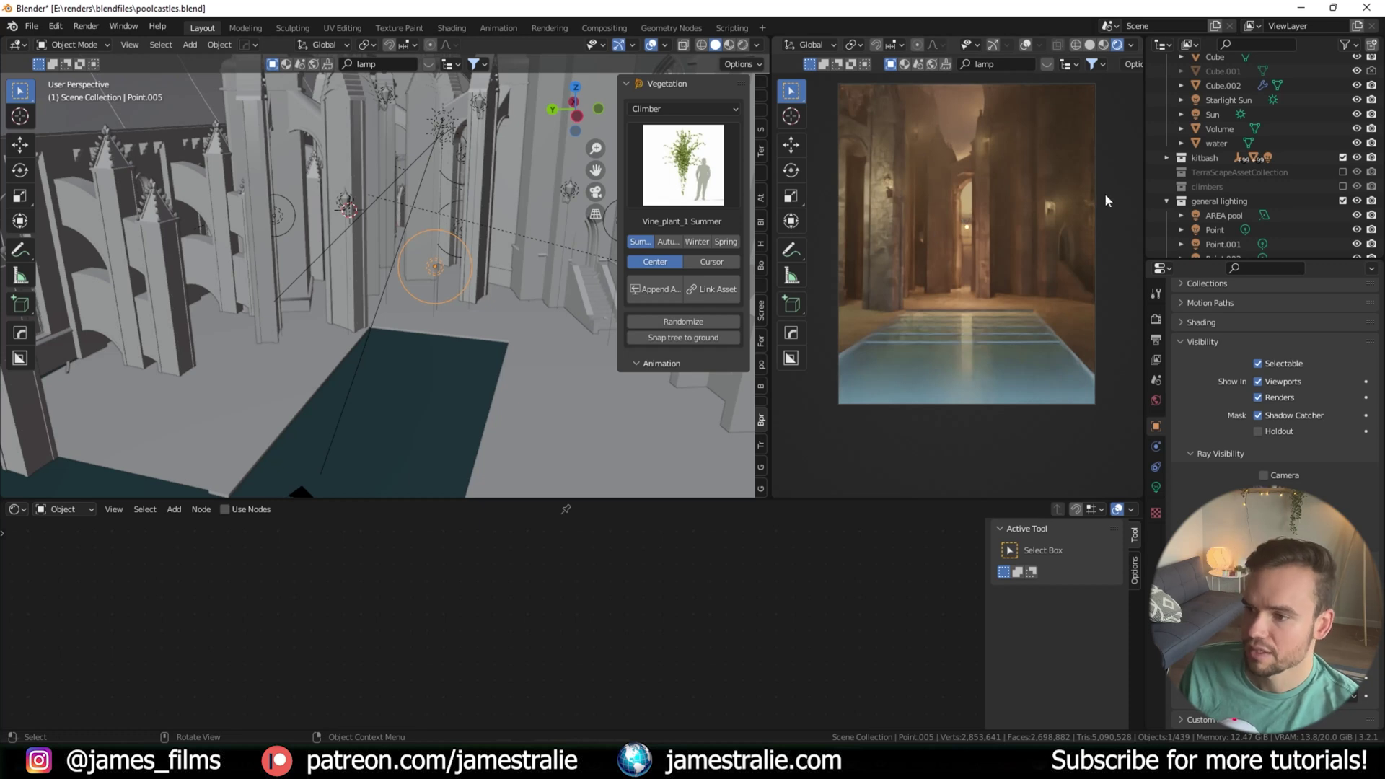
Collapse the general lighting collection and include the bush coverage, TerraScapeAssetCollection and climbers collections in the view layer
{"action": "left_click", "coordinate": [1168, 202]}
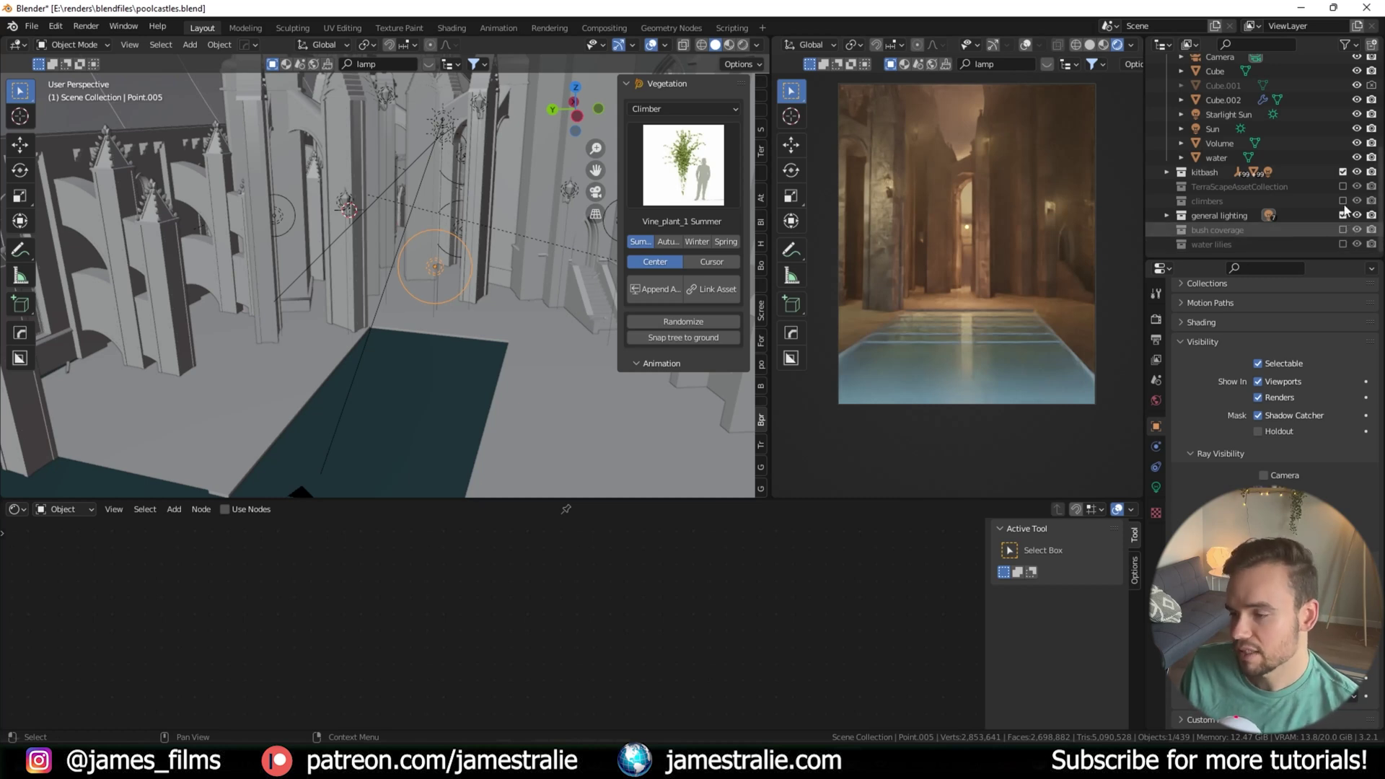
{"action": "left_click", "coordinate": [1343, 229]}
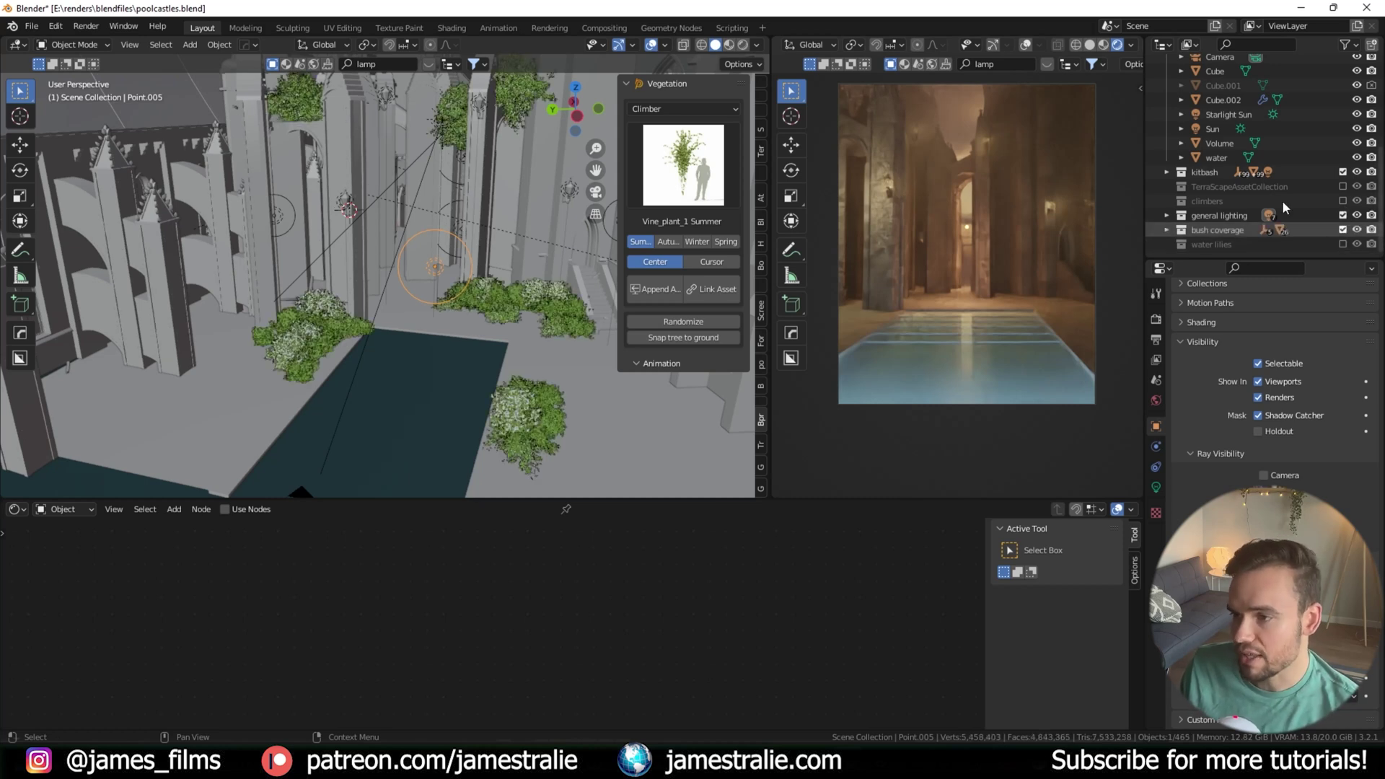
{"action": "left_click", "coordinate": [1342, 186]}
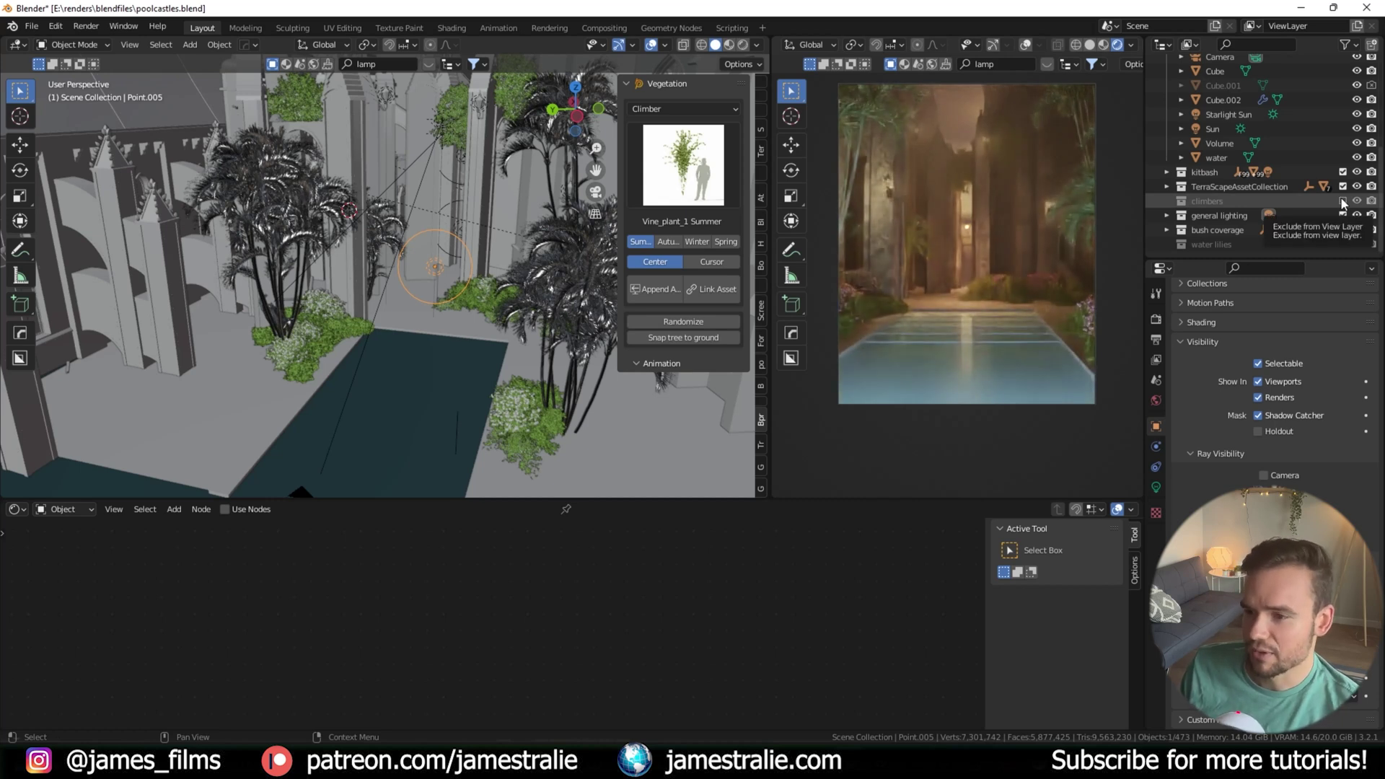
{"action": "left_click", "coordinate": [1343, 201]}
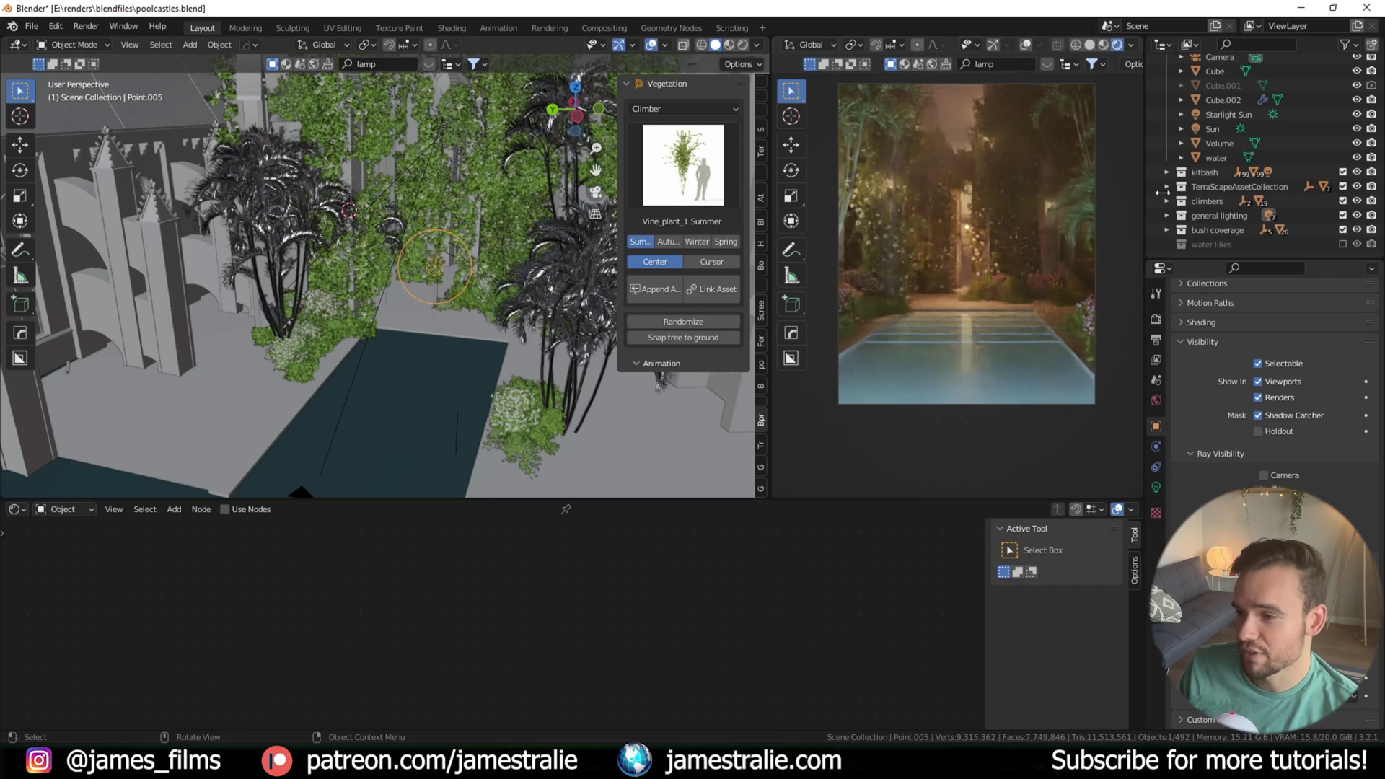
Preview the water lilies collection in the pool, exclude it again and look over the render properties
{"action": "left_click", "coordinate": [1342, 244]}
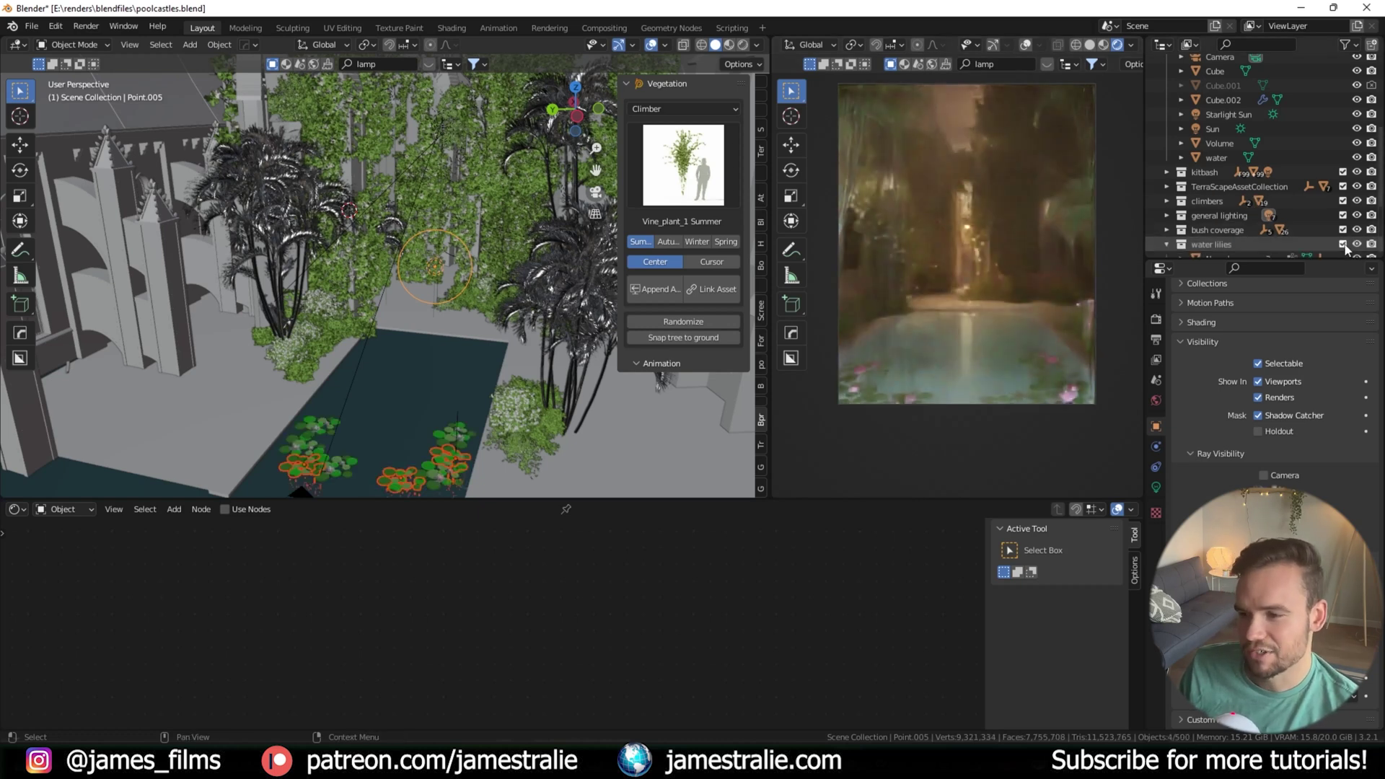
{"action": "scroll", "coordinate": [1346, 245], "scroll_direction": "down", "scroll_amount": 3}
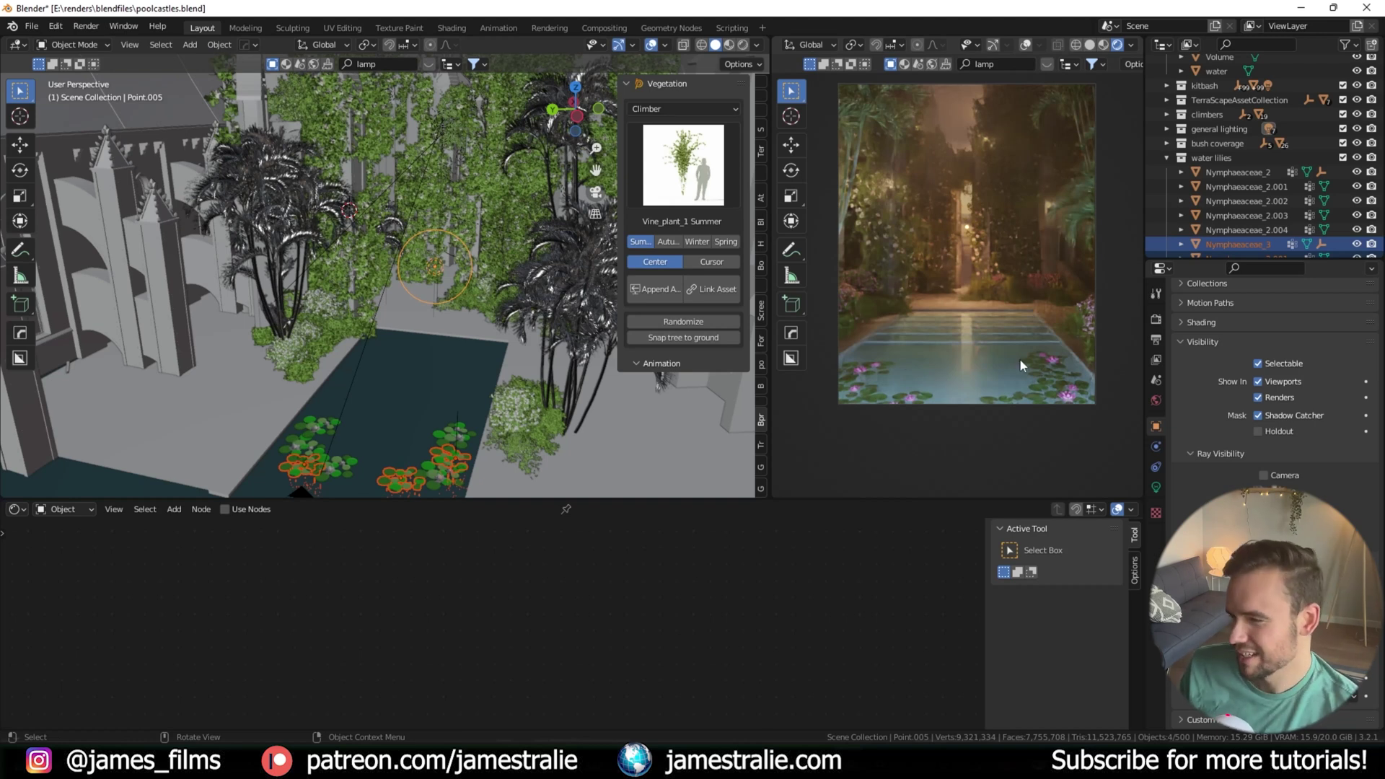
{"action": "left_click", "coordinate": [1342, 157]}
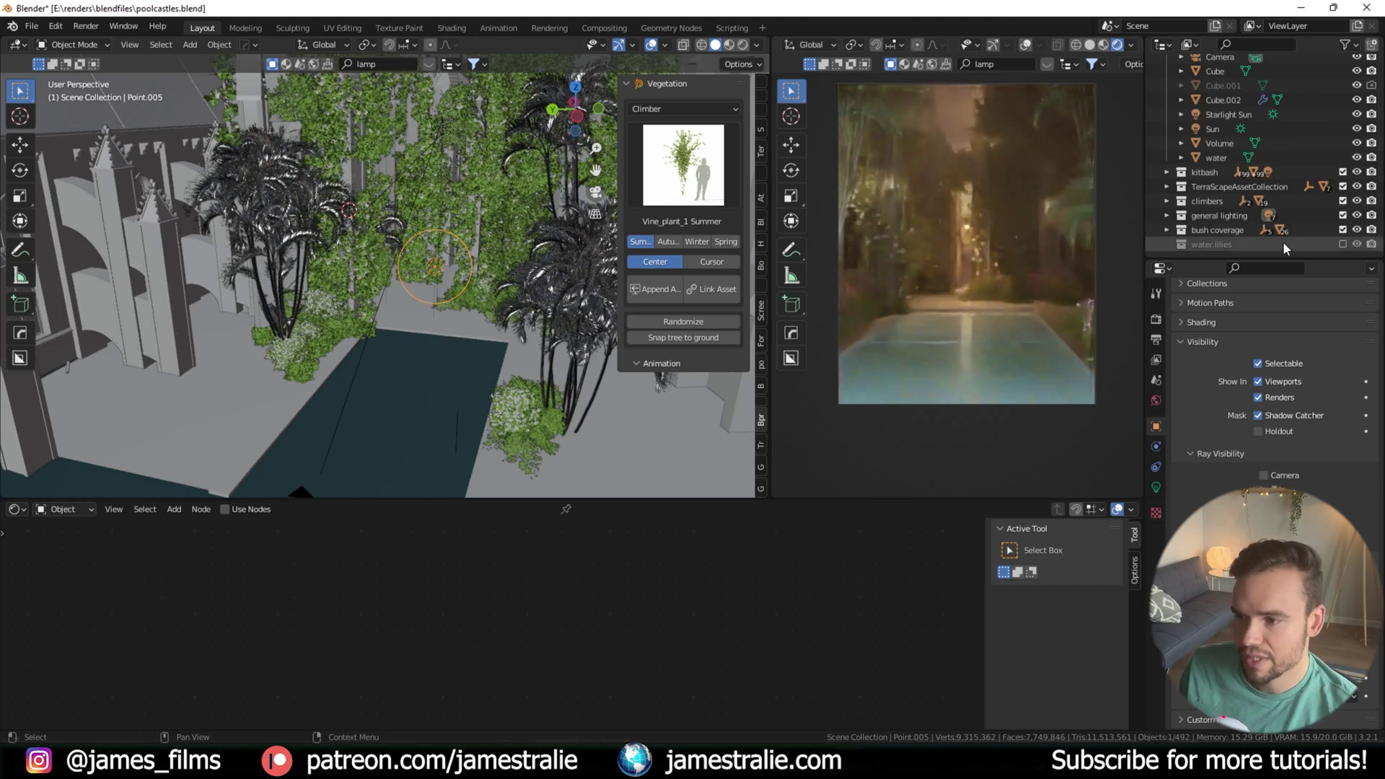
{"action": "left_click", "coordinate": [1156, 319]}
{"action": "scroll", "coordinate": [1241, 361], "scroll_direction": "down", "scroll_amount": 5}
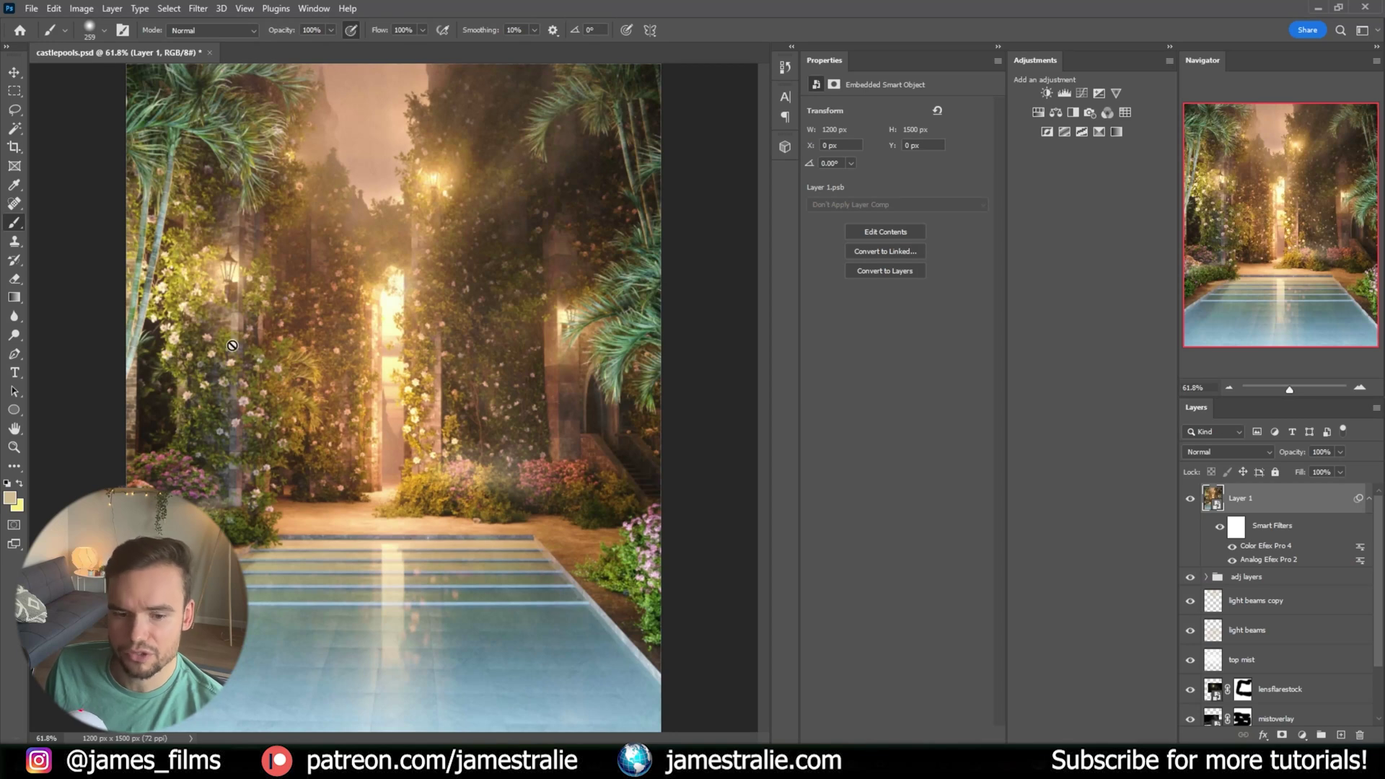
Switch to castlepools.psd in Photoshop and hide every layer above the castle base layer
{"action": "key", "text": "z"}
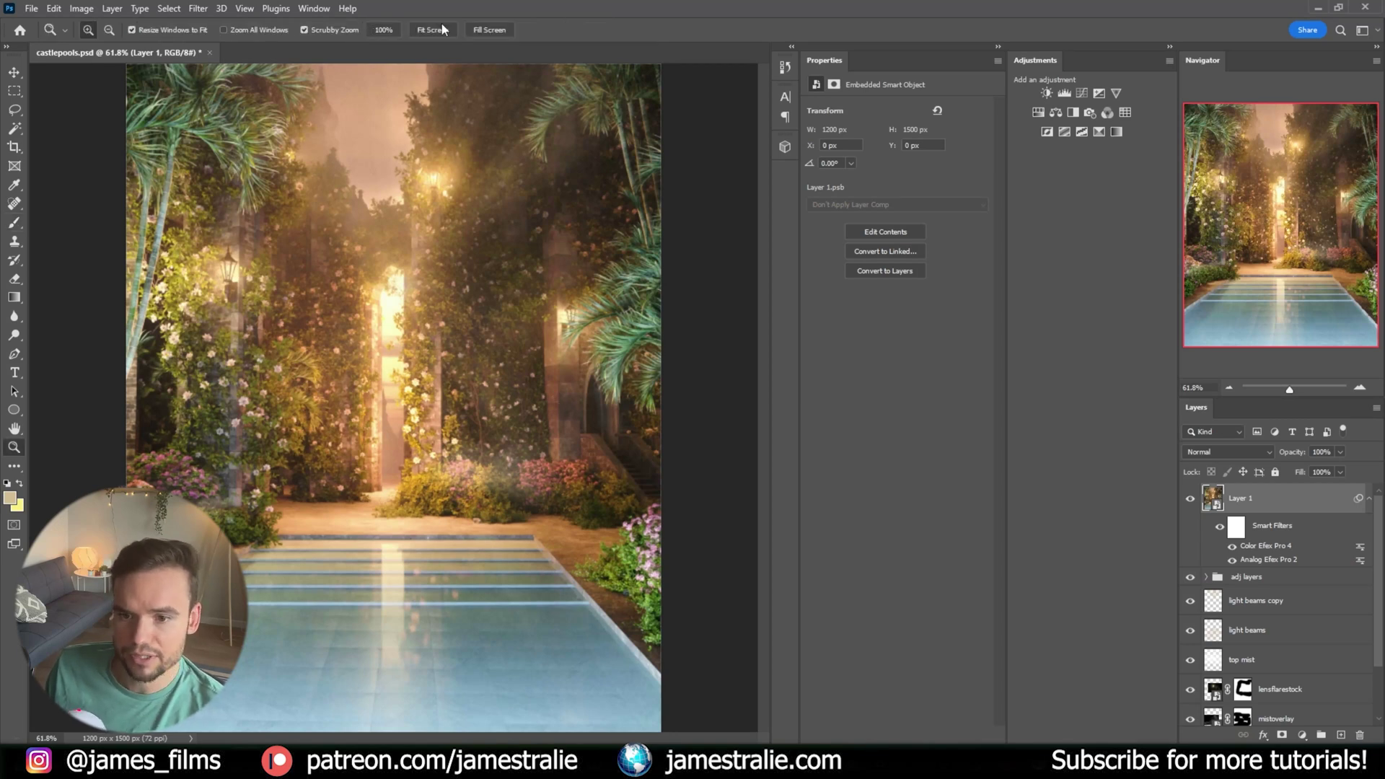
{"action": "left_click_drag", "start_coordinate": [519, 286], "coordinate": [486, 287]}
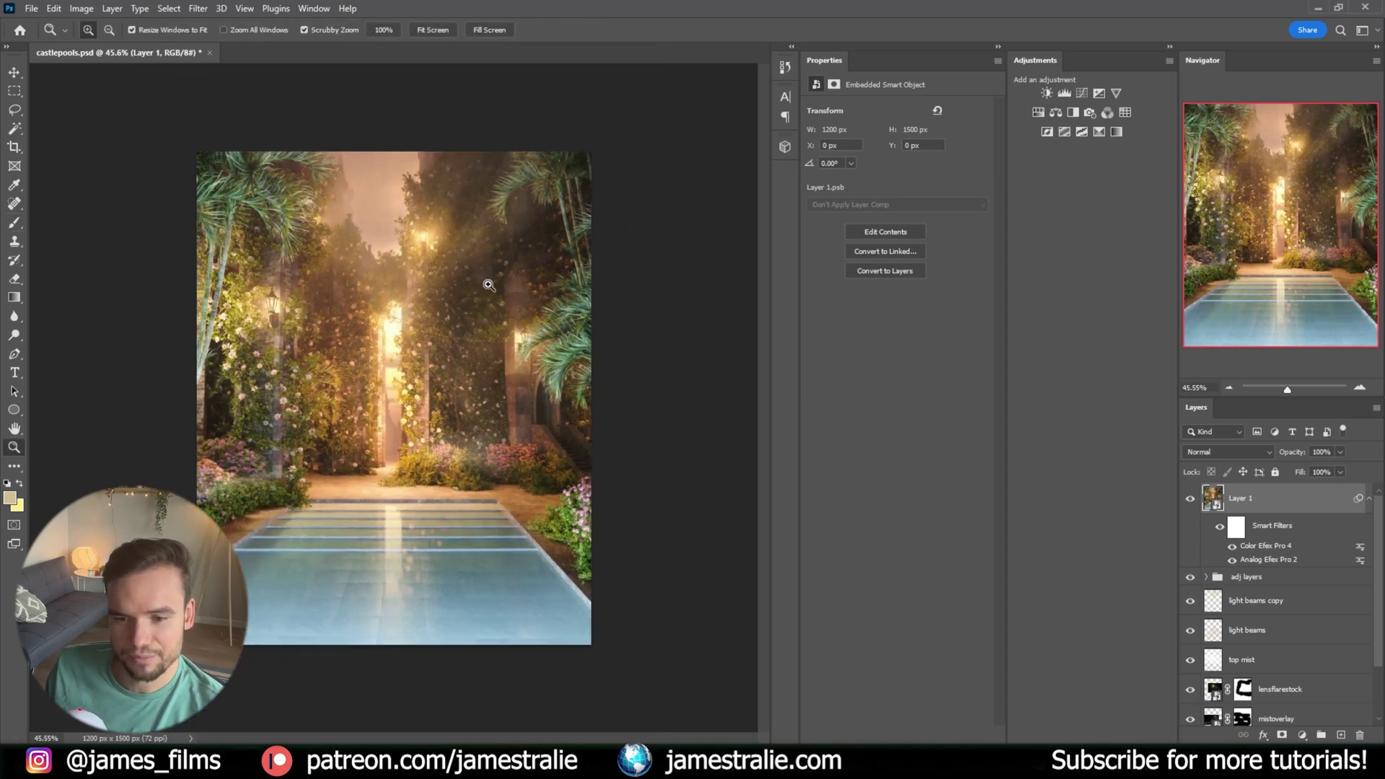
{"action": "left_click", "coordinate": [1191, 498]}
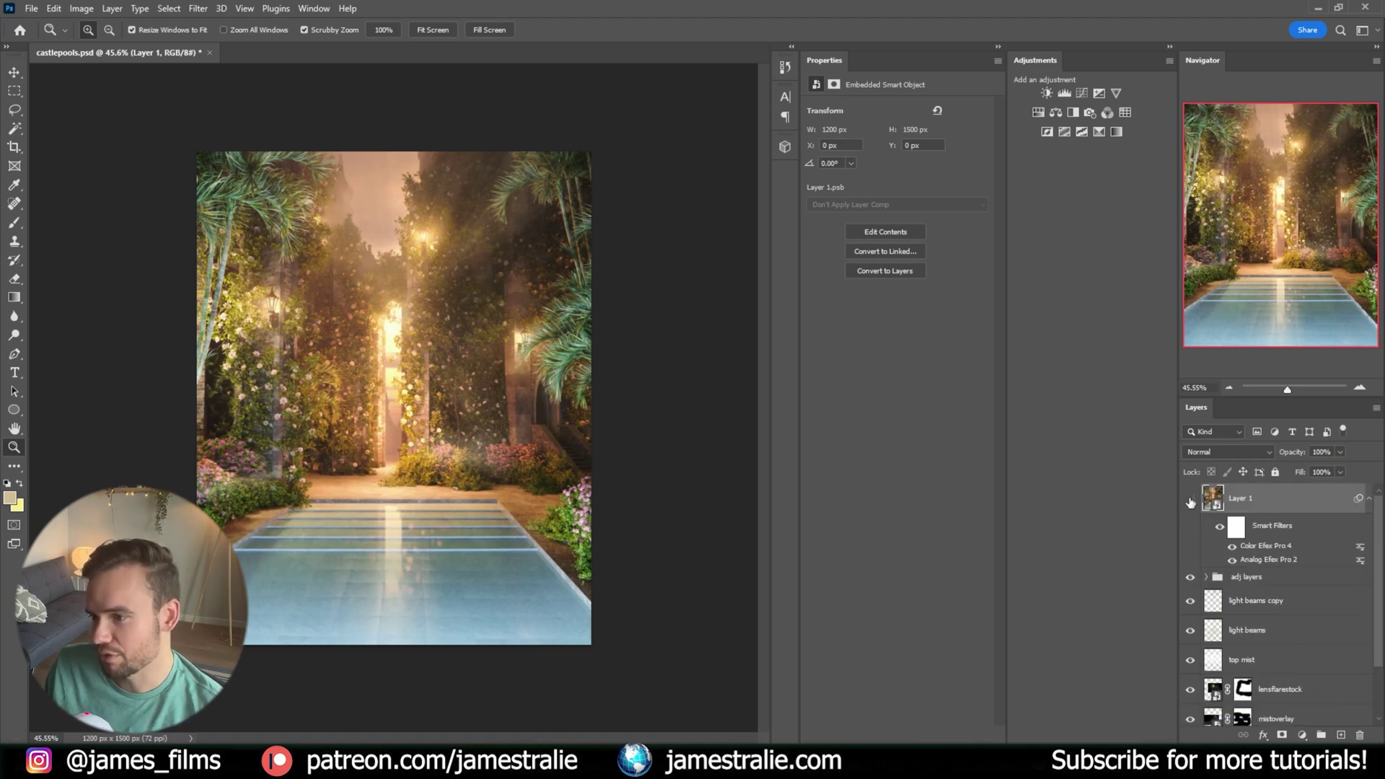
{"action": "scroll", "coordinate": [1192, 505], "scroll_direction": "down", "scroll_amount": 1}
{"action": "left_click_drag", "start_coordinate": [1191, 511], "coordinate": [1191, 683]}
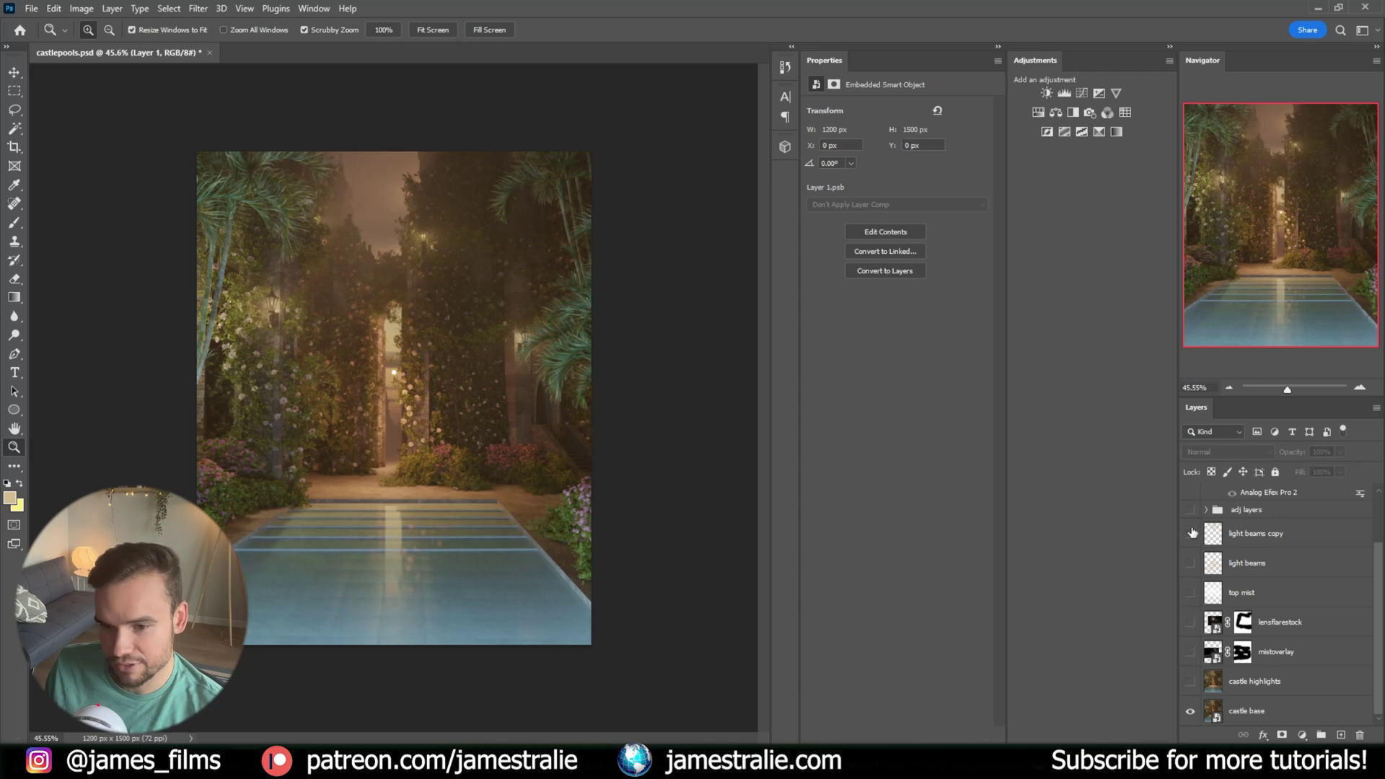
Expand and show the adj layers group, hiding its adjustments from Color Balance 1 down to Brightness/Contrast 1 so only Levels 1 stays on
{"action": "left_click", "coordinate": [1206, 510]}
{"action": "scroll", "coordinate": [1202, 513], "scroll_direction": "up", "scroll_amount": 2}
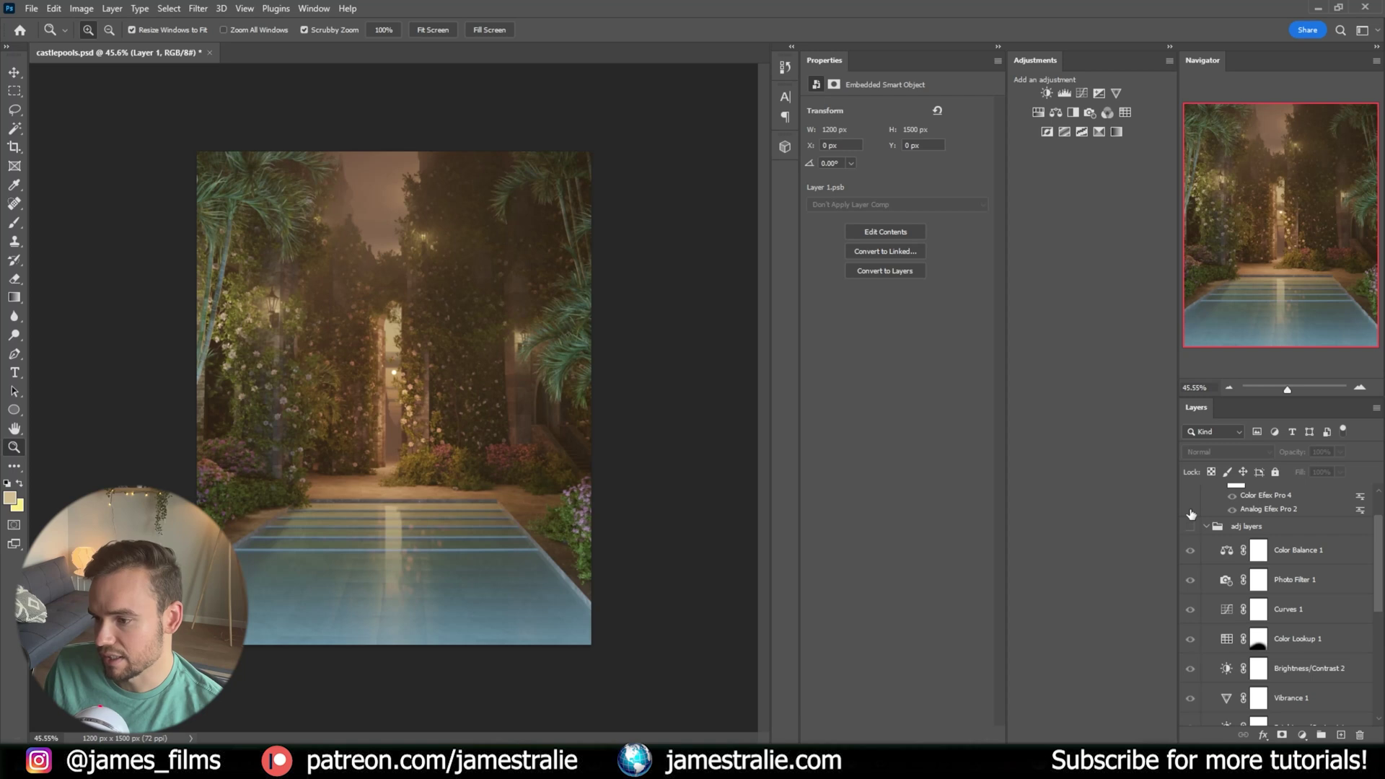
{"action": "left_click", "coordinate": [1190, 526]}
{"action": "left_click_drag", "start_coordinate": [1190, 549], "coordinate": [1197, 636]}
{"action": "scroll", "coordinate": [1194, 653], "scroll_direction": "down", "scroll_amount": 2}
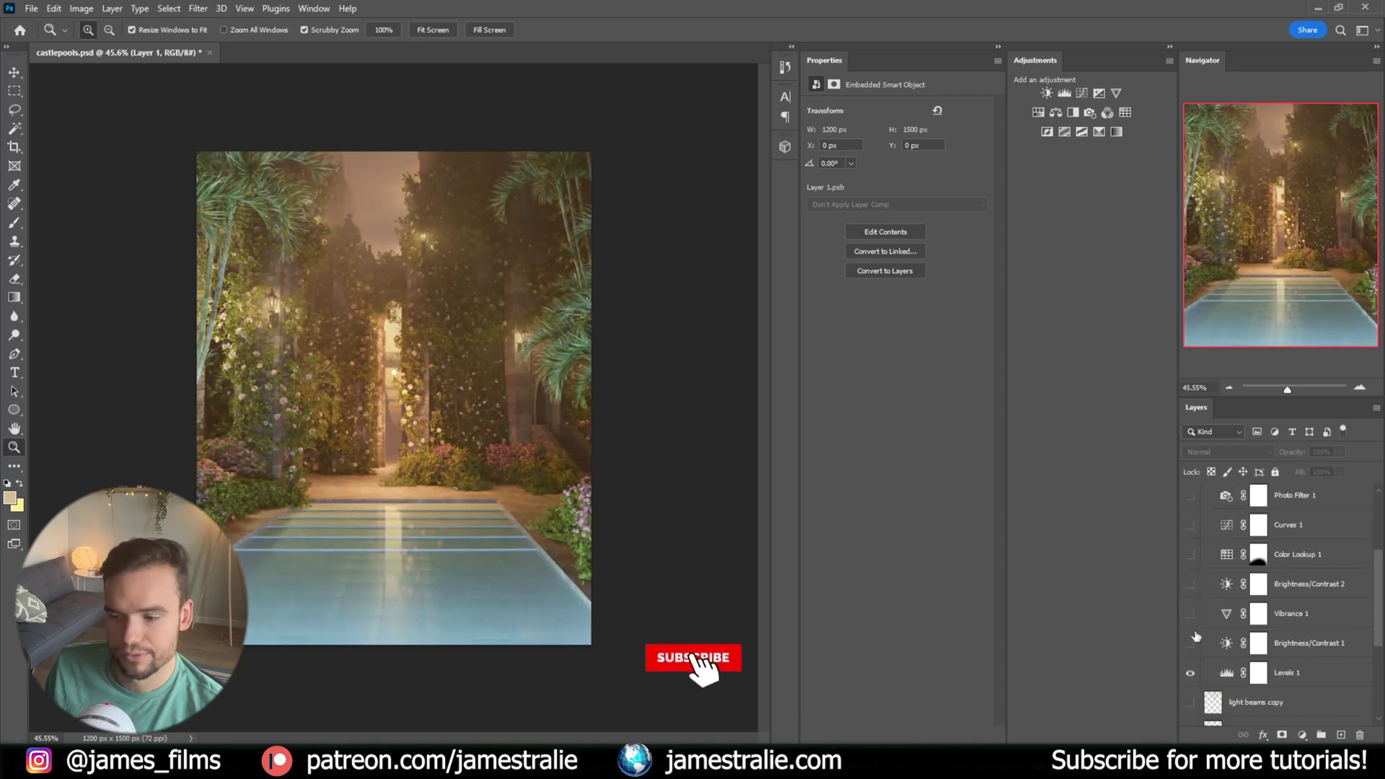
Compare the image with and without Levels 1, and set its input black level to 13 and white level to 191
{"action": "scroll", "coordinate": [1197, 636], "scroll_direction": "down", "scroll_amount": 2}
{"action": "left_click", "coordinate": [1292, 588]}
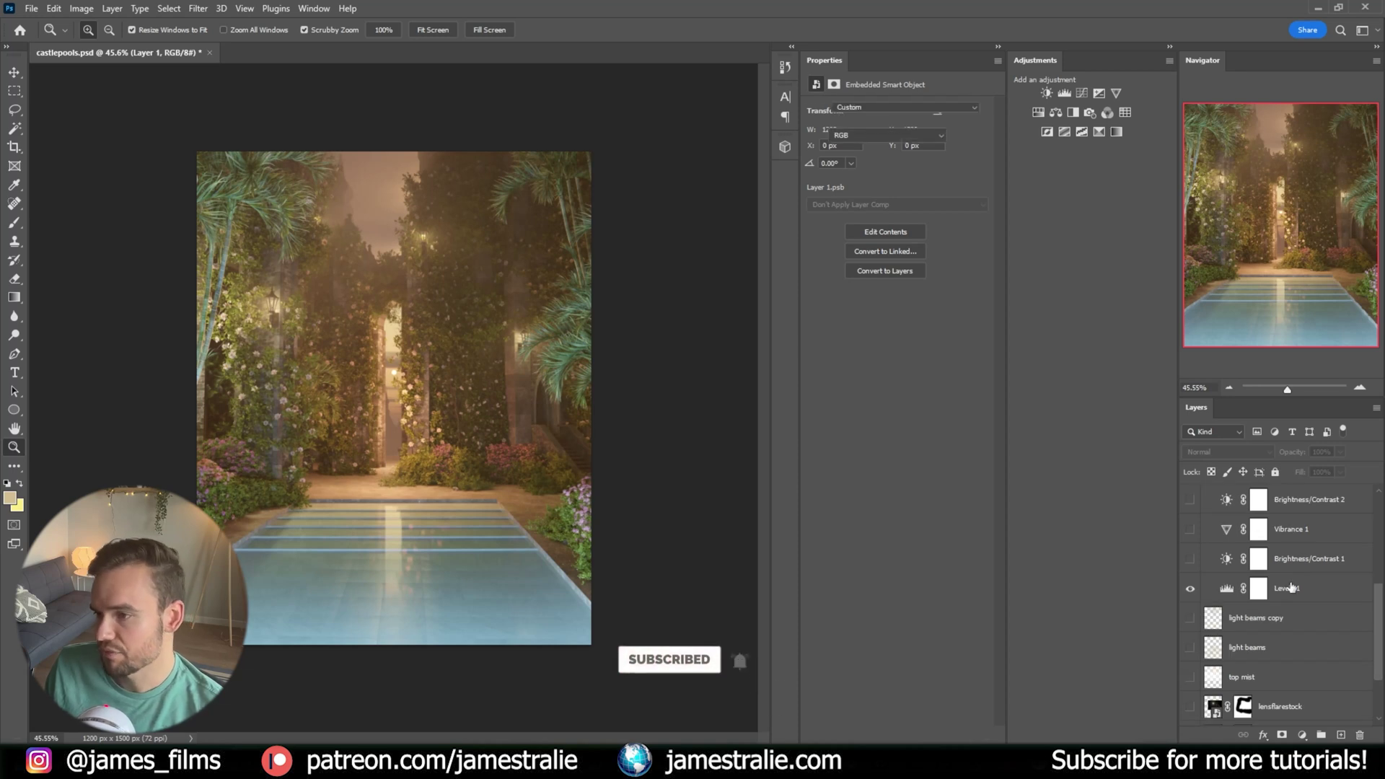
{"action": "left_click", "coordinate": [1191, 588]}
{"action": "left_click", "coordinate": [1191, 589]}
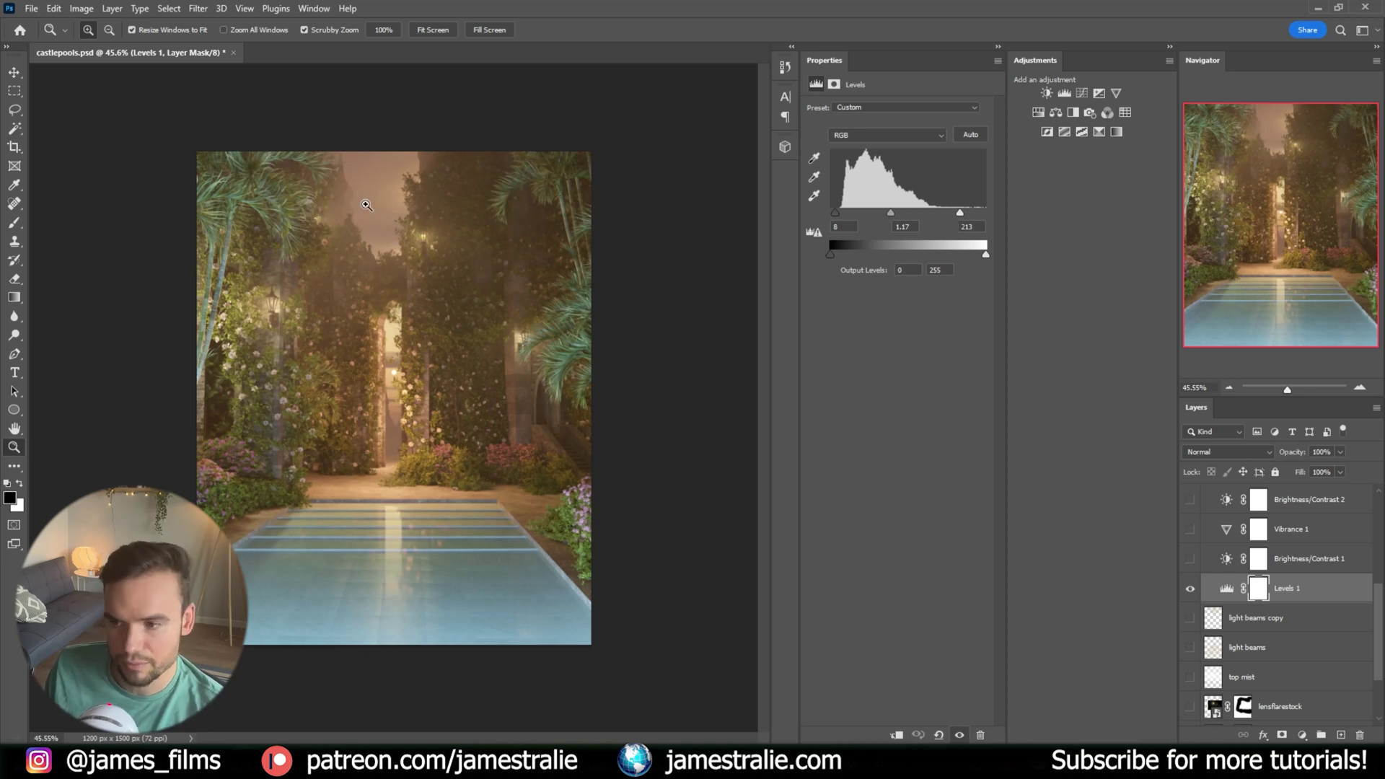
{"action": "mouse_move", "coordinate": [962, 214]}
{"action": "left_mouse_down"}
{"action": "mouse_move", "coordinate": [980, 214]}
{"action": "mouse_move", "coordinate": [947, 217]}
{"action": "left_mouse_up"}
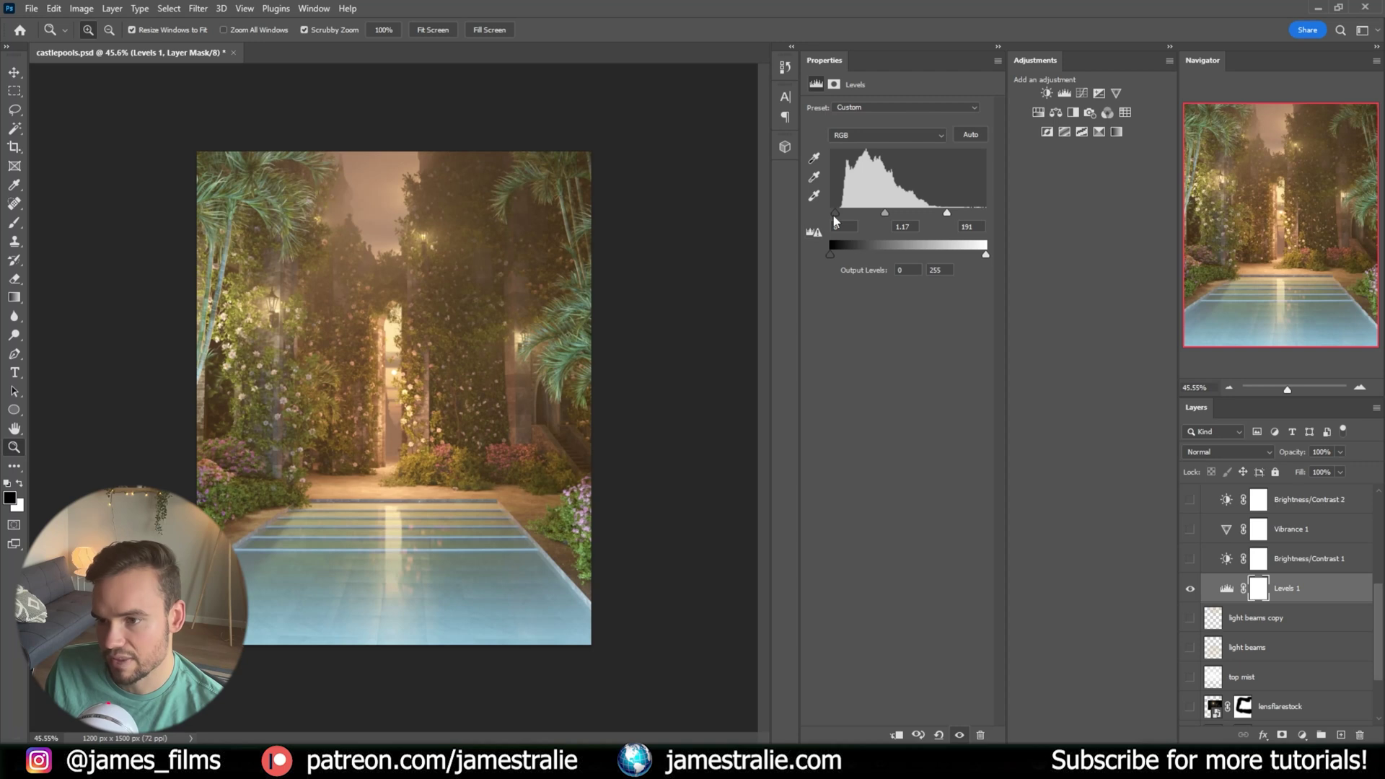
{"action": "left_click_drag", "start_coordinate": [834, 215], "coordinate": [833, 220]}
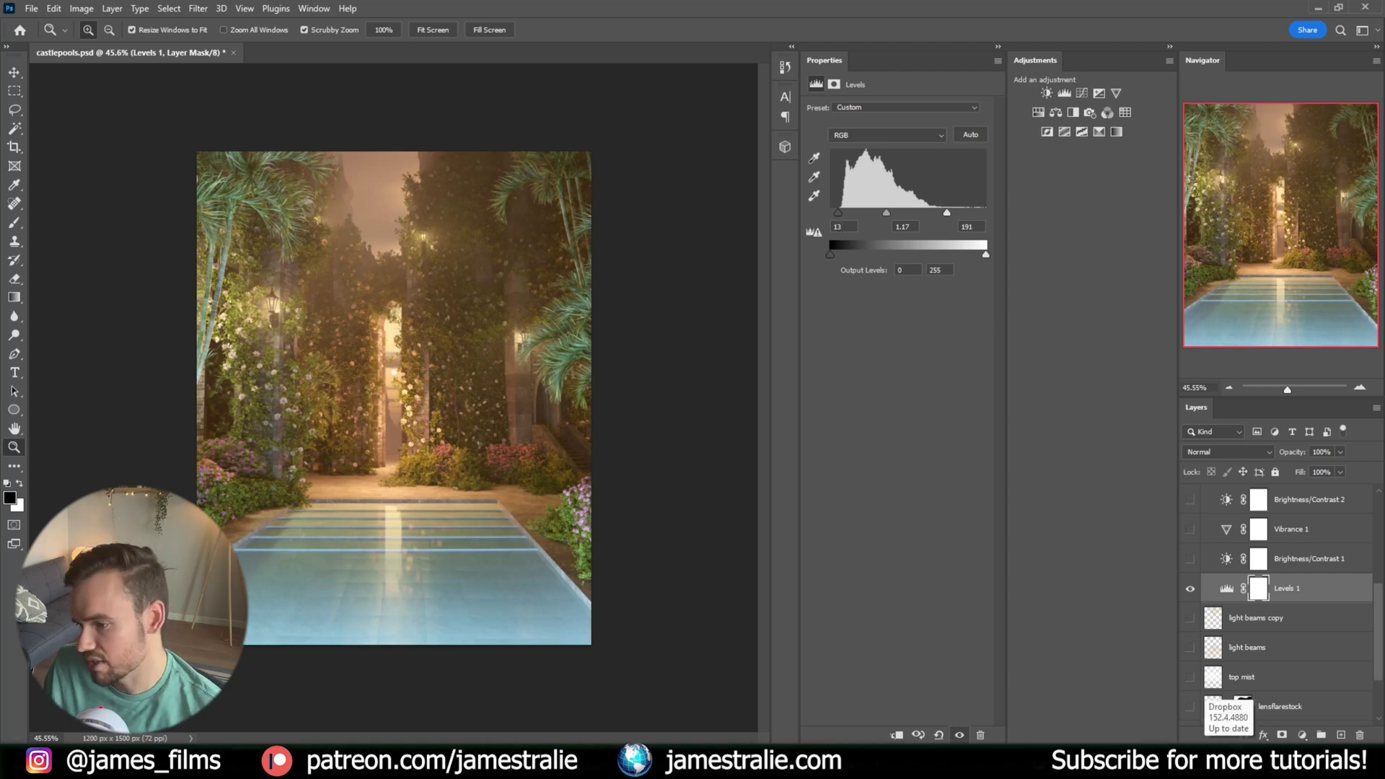
Show the Brightness/Contrast 1 and Vibrance 1 adjustments and open the Vibrance 1 settings
{"action": "left_click", "coordinate": [1191, 559]}
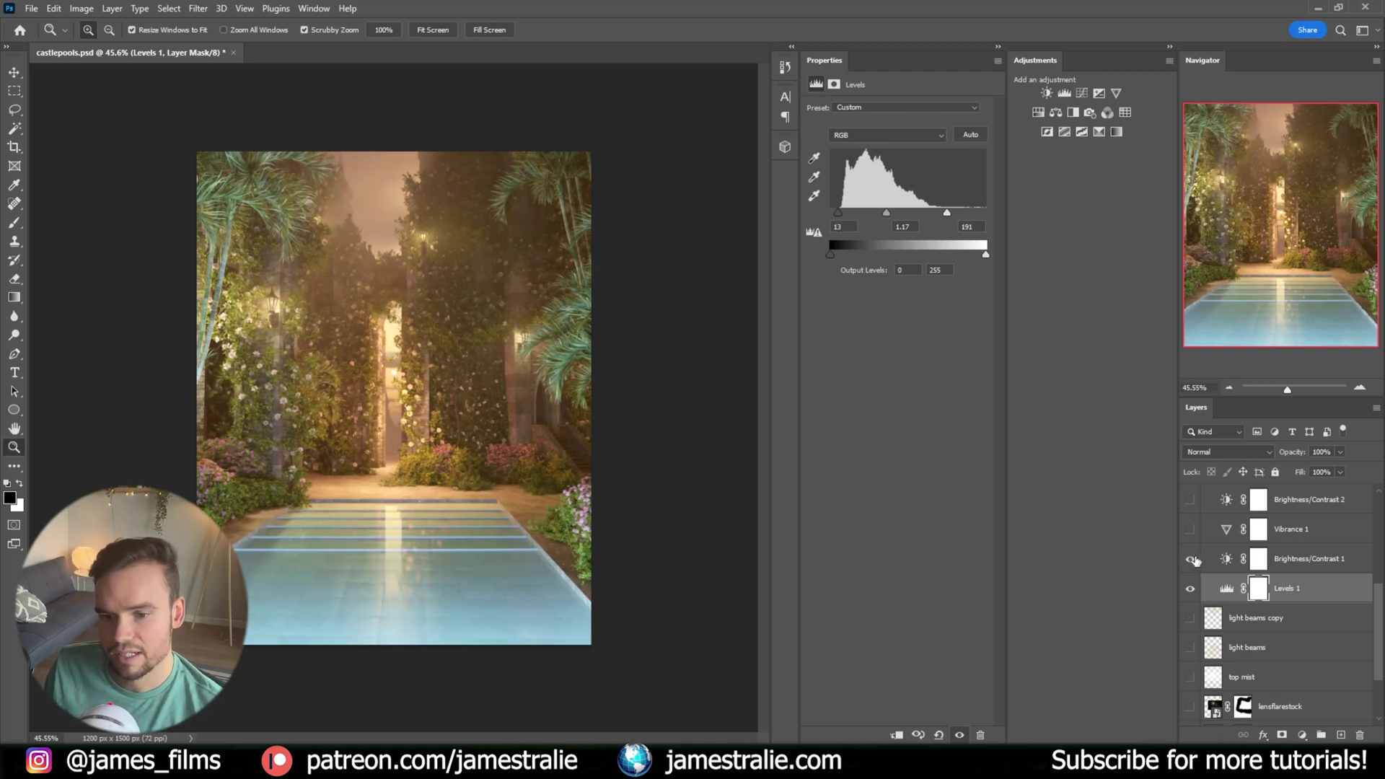
{"action": "scroll", "coordinate": [1197, 570], "scroll_direction": "up", "scroll_amount": 3}
{"action": "left_click", "coordinate": [1189, 615]}
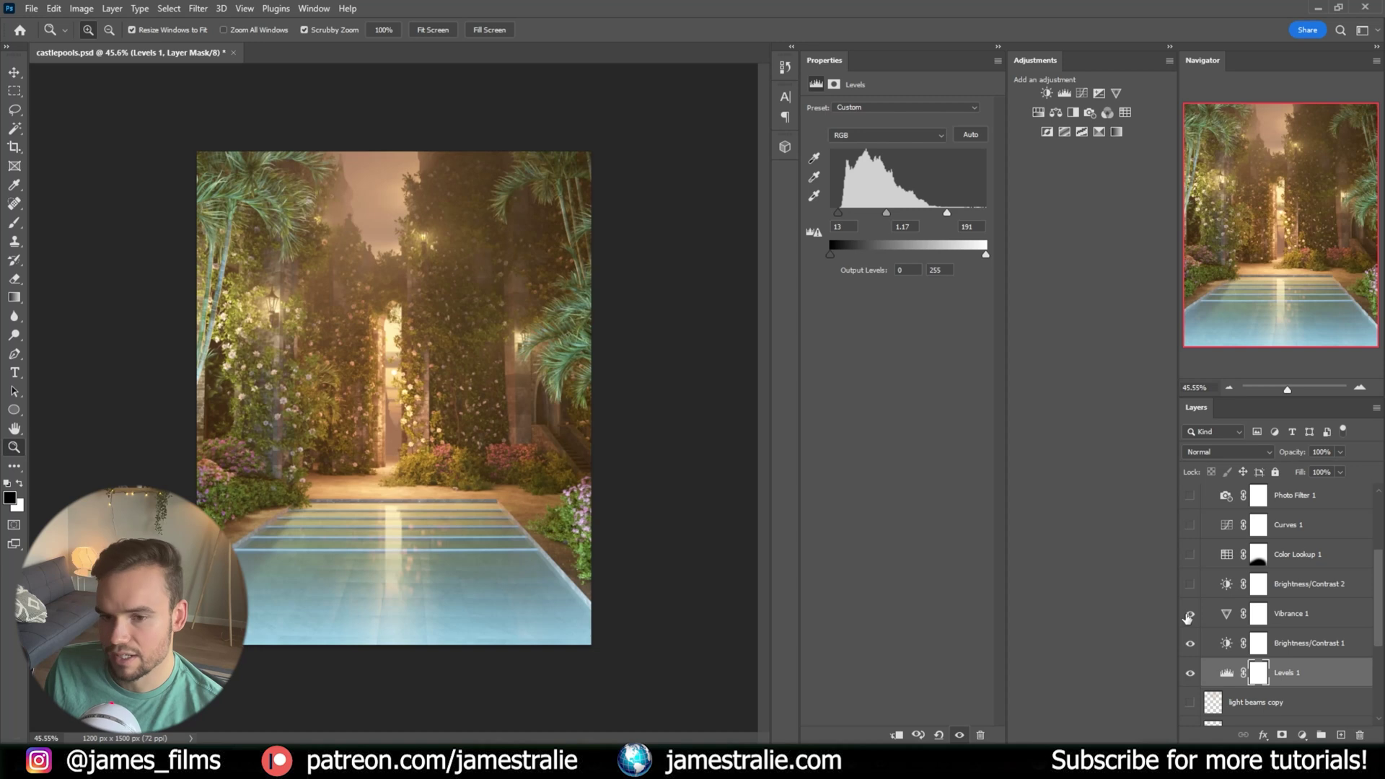
{"action": "left_click", "coordinate": [1303, 618]}
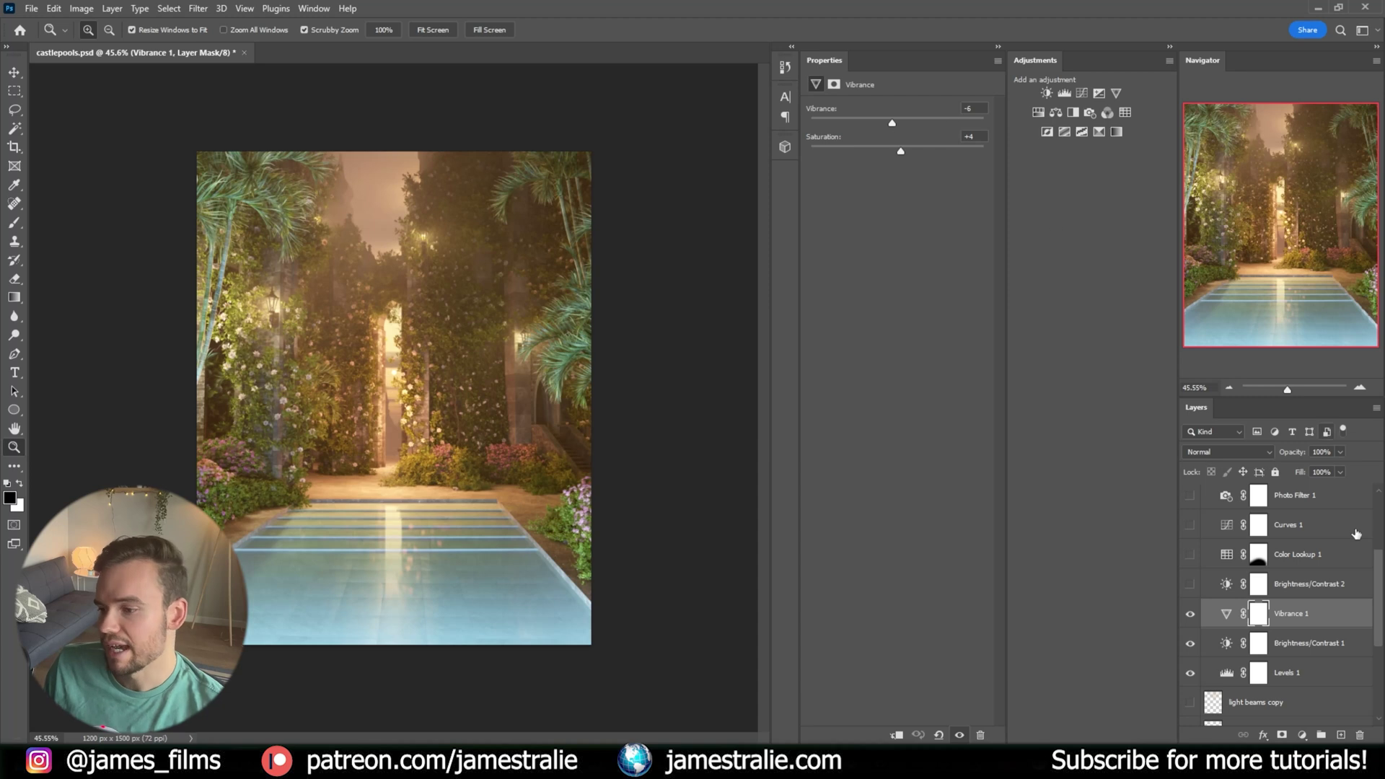
Show Brightness/Contrast 2, Color Lookup 1, Curves 1 and Photo Filter 1, reviewing the settings of each adjustment
{"action": "left_click", "coordinate": [1192, 585]}
{"action": "left_click", "coordinate": [1233, 588]}
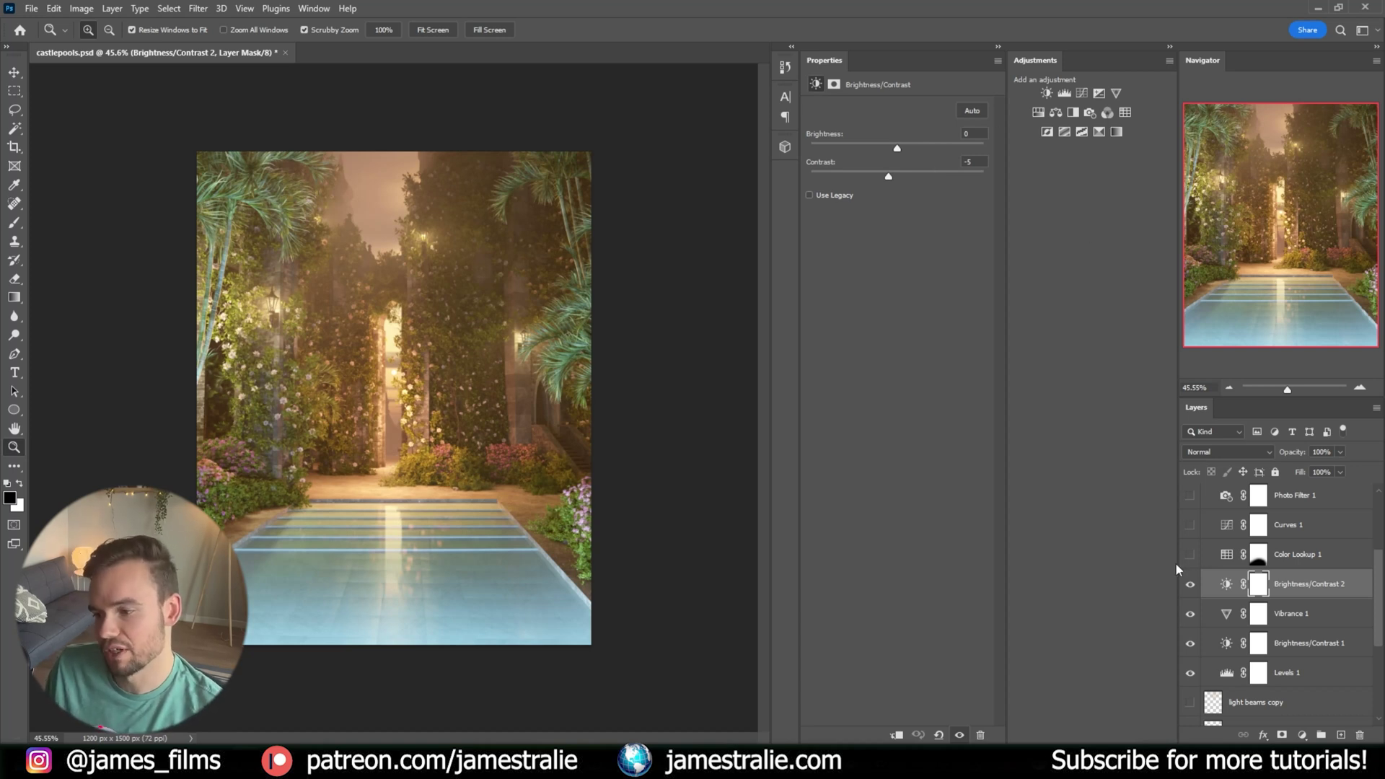
{"action": "left_click", "coordinate": [1227, 556]}
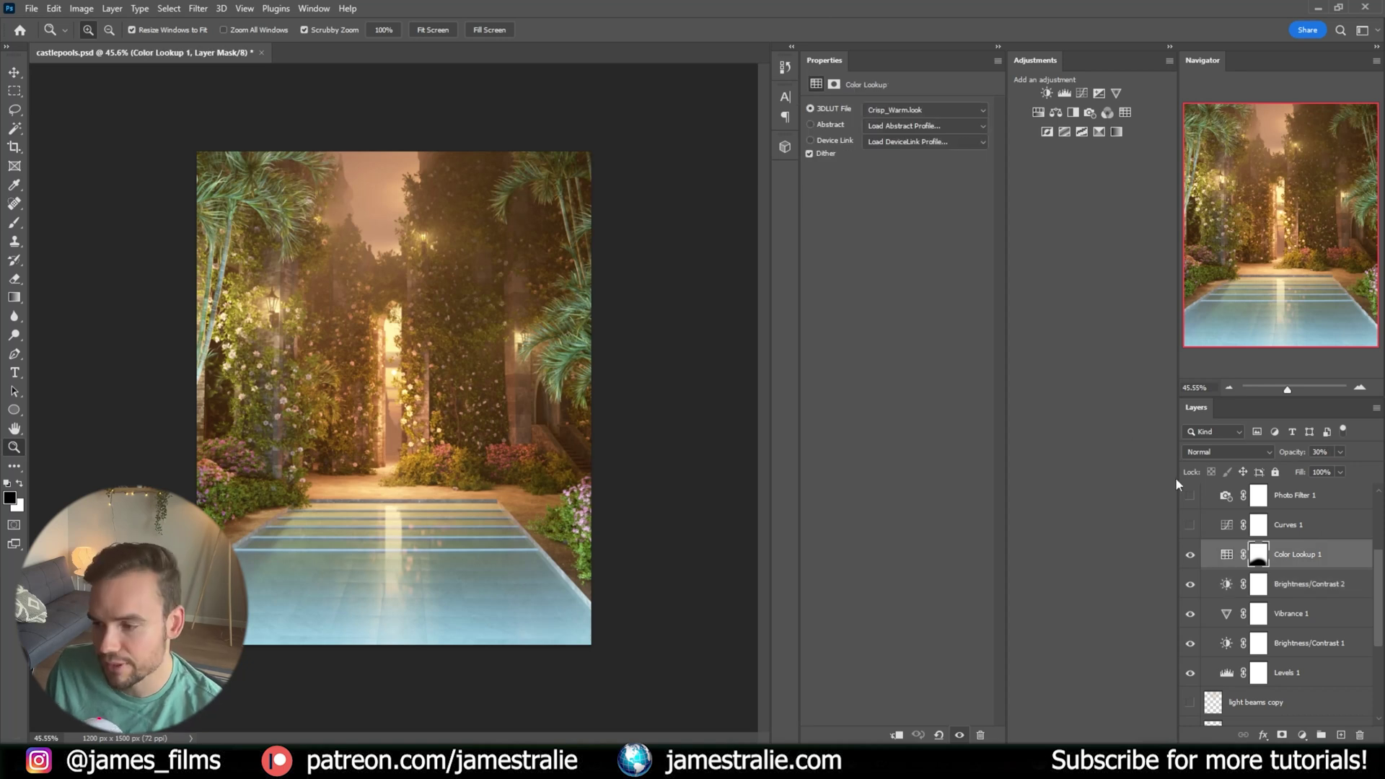
{"action": "left_click", "coordinate": [1227, 525]}
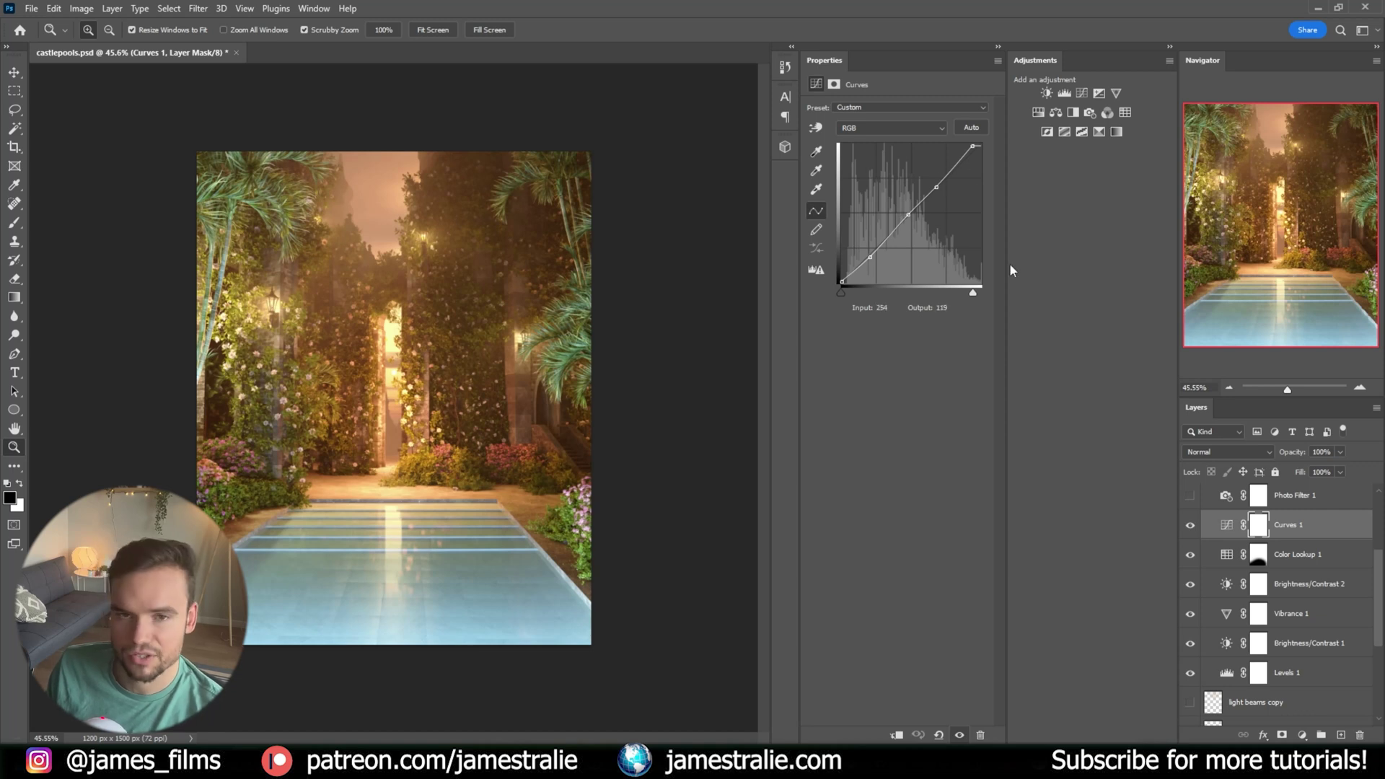
{"action": "scroll", "coordinate": [1251, 583], "scroll_direction": "up", "scroll_amount": 2}
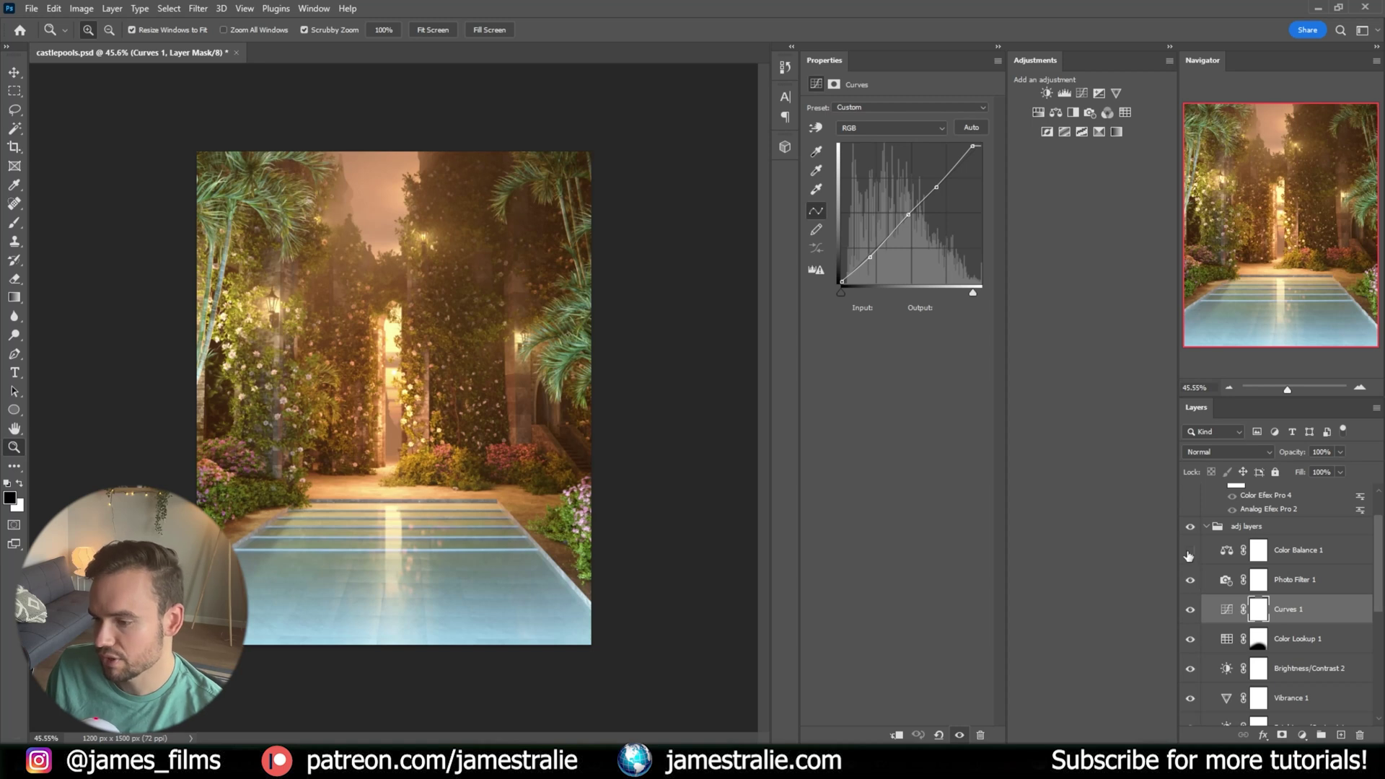
{"action": "left_click", "coordinate": [1221, 578]}
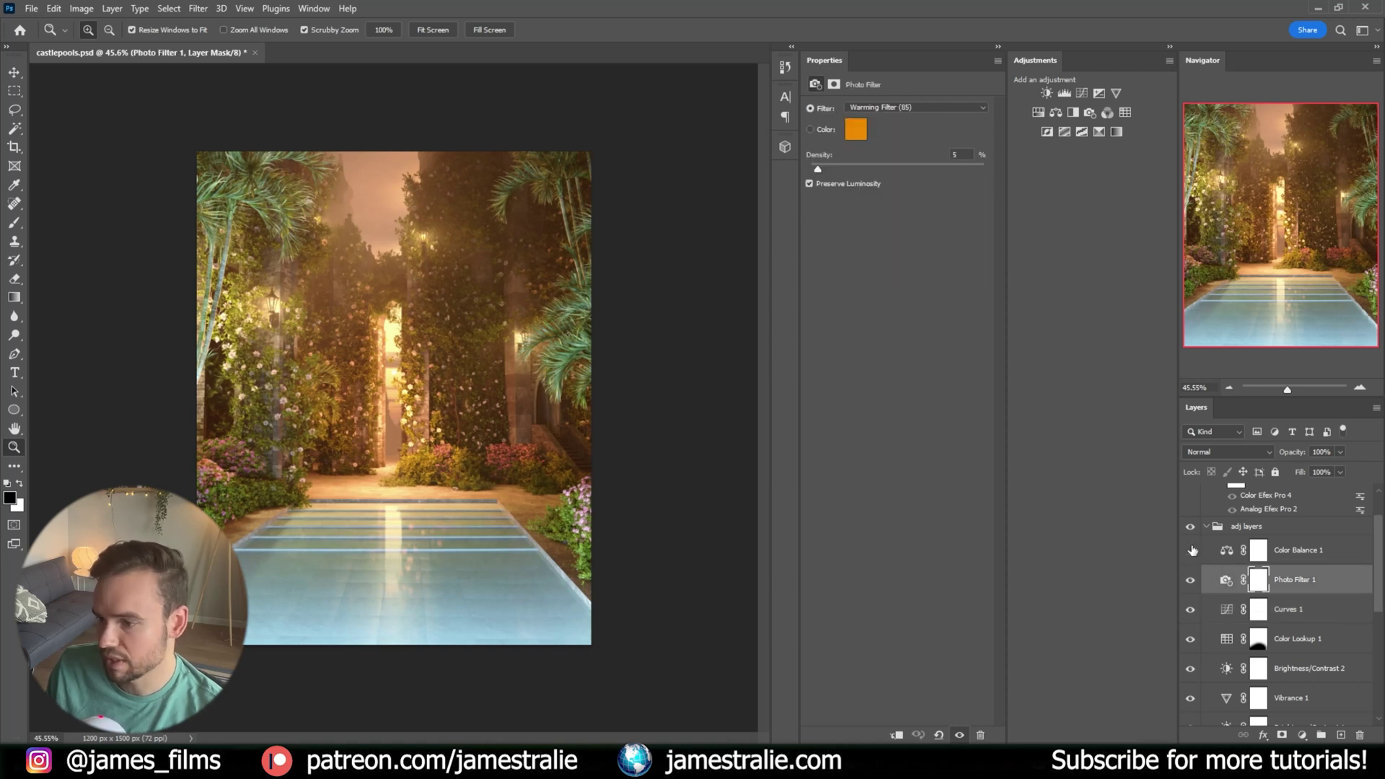
Show the Color Balance 1 adjustment and compare the image with and without it
{"action": "left_click", "coordinate": [1191, 550]}
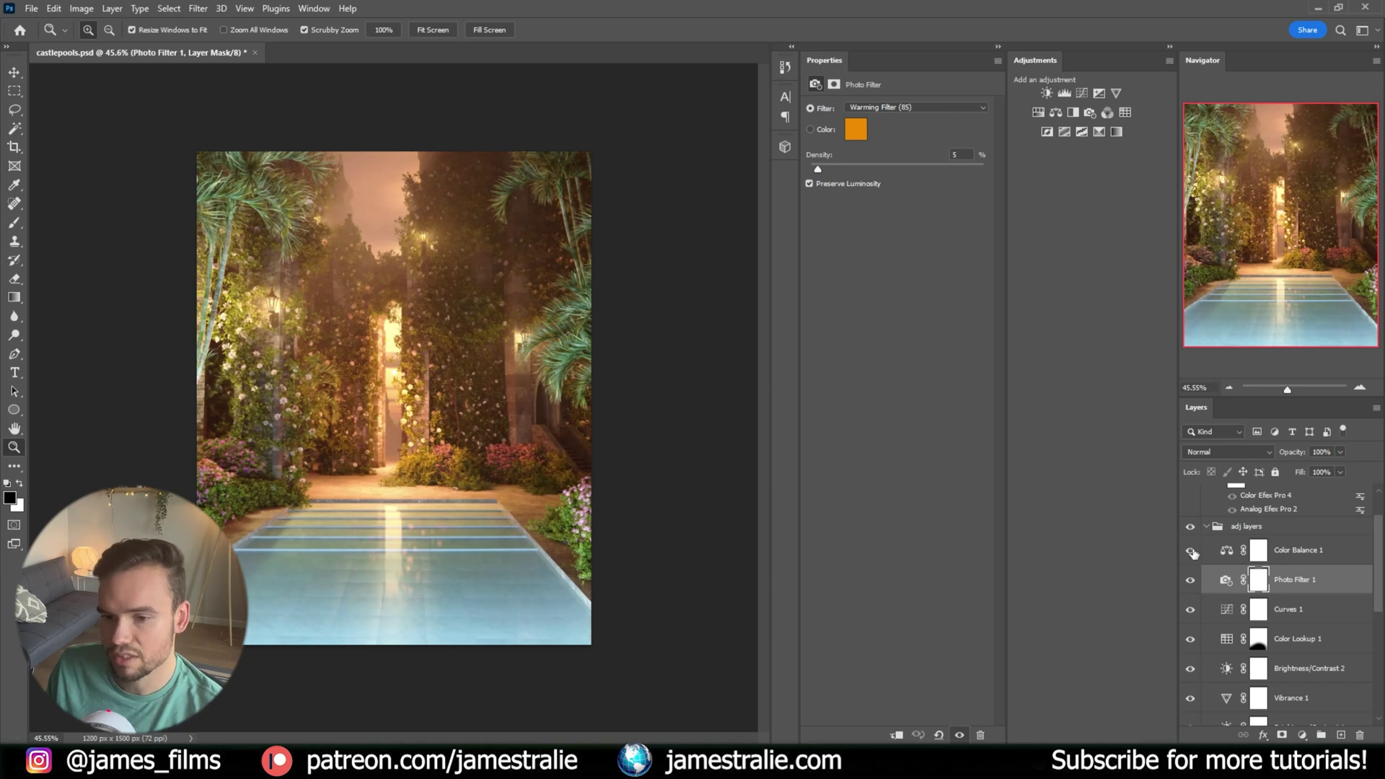
{"action": "left_click", "coordinate": [1191, 551]}
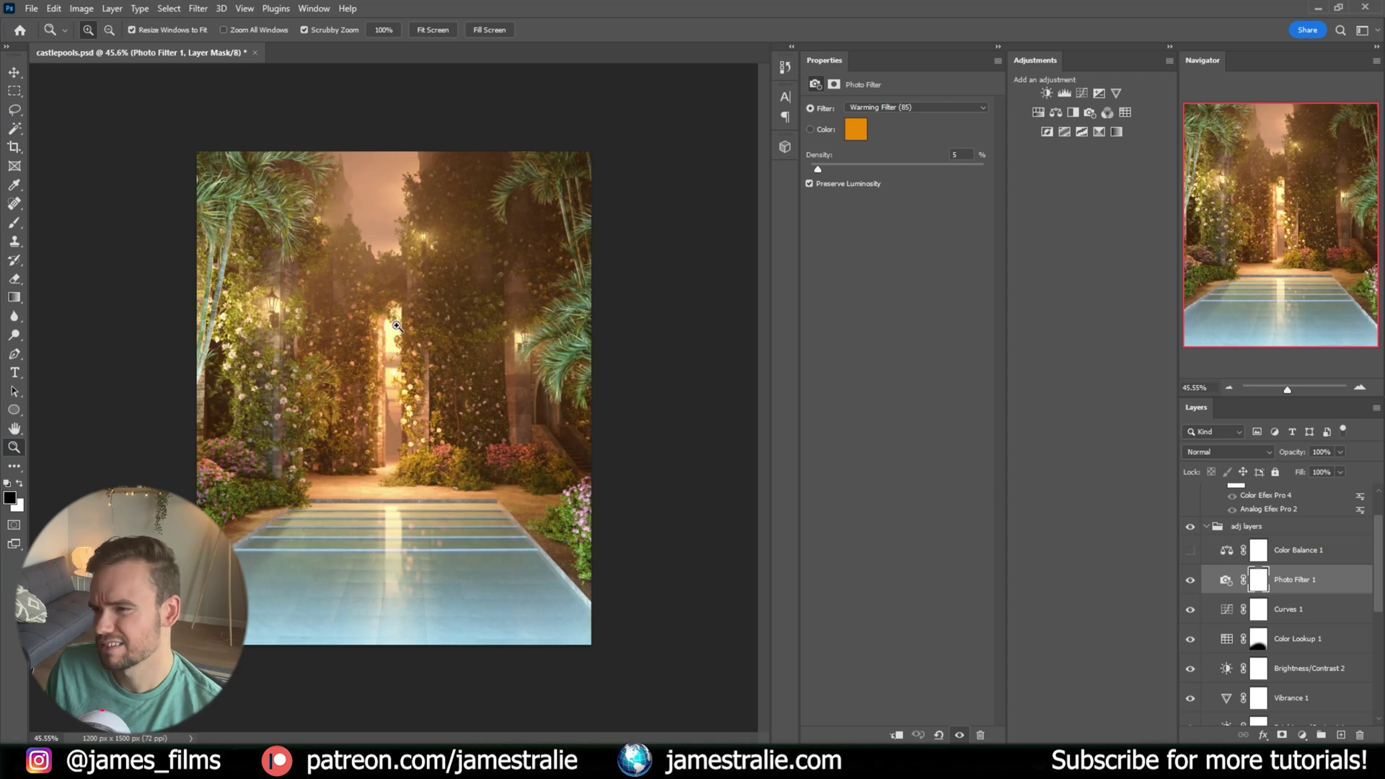
{"action": "left_click", "coordinate": [1191, 553]}
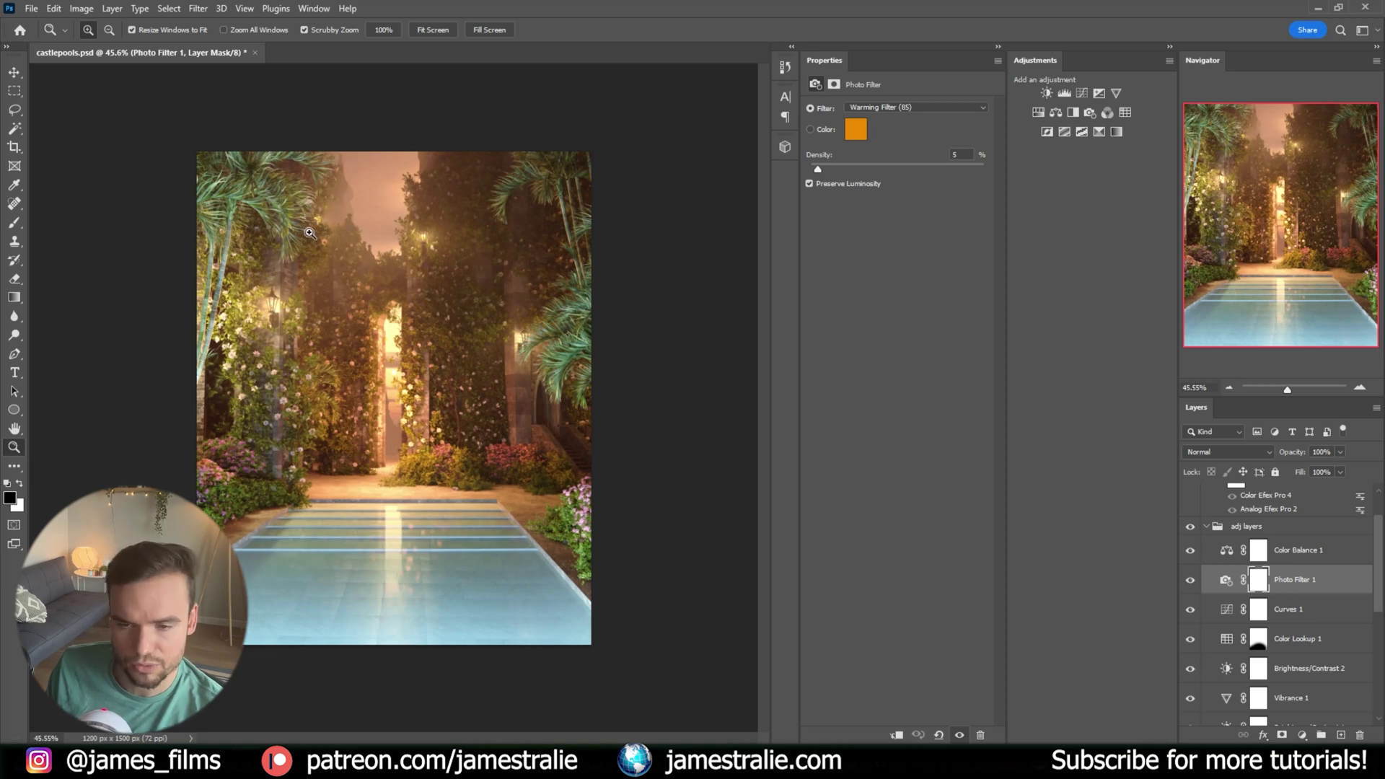
Collapse the adj layers group and compare the image with and without the whole group, leaving it shown
{"action": "left_click", "coordinate": [1207, 527]}
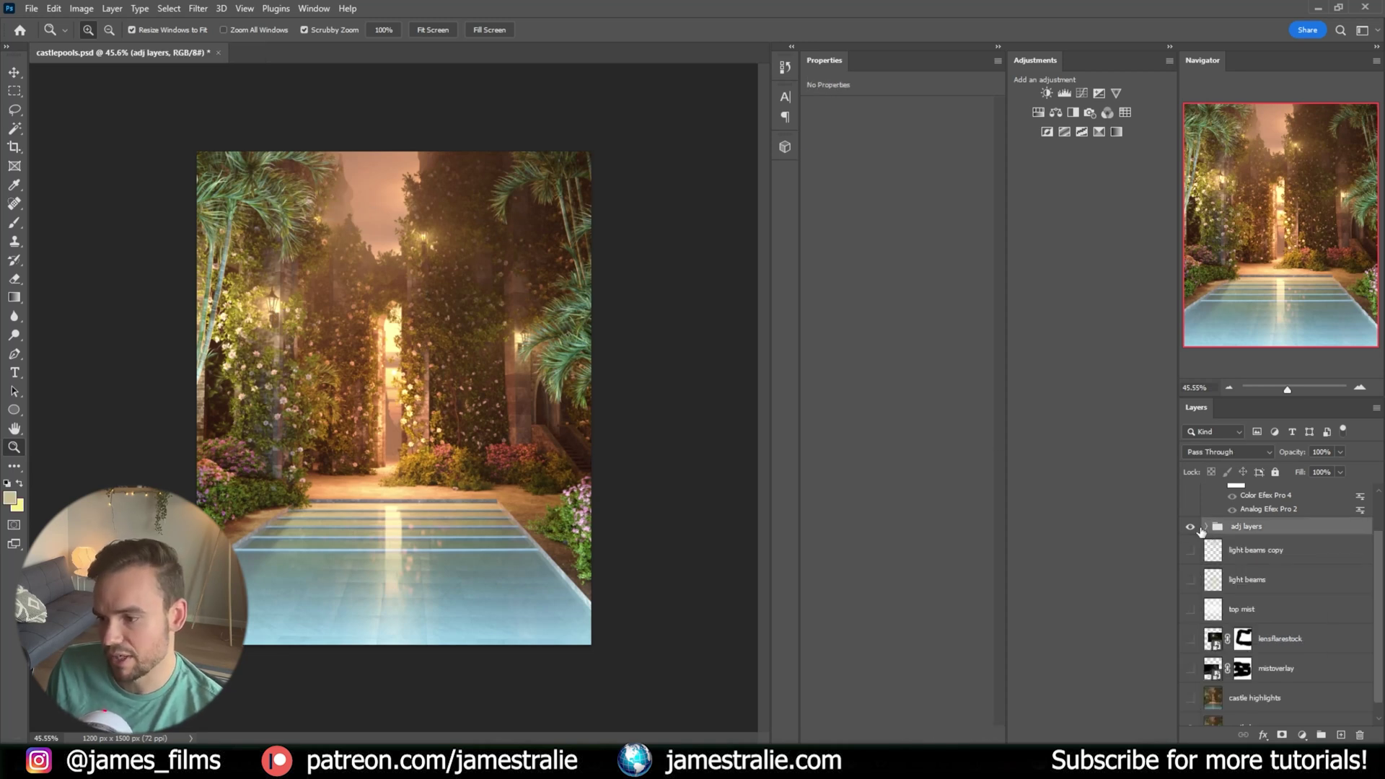
{"action": "left_click", "coordinate": [1191, 527]}
{"action": "left_click", "coordinate": [1190, 528]}
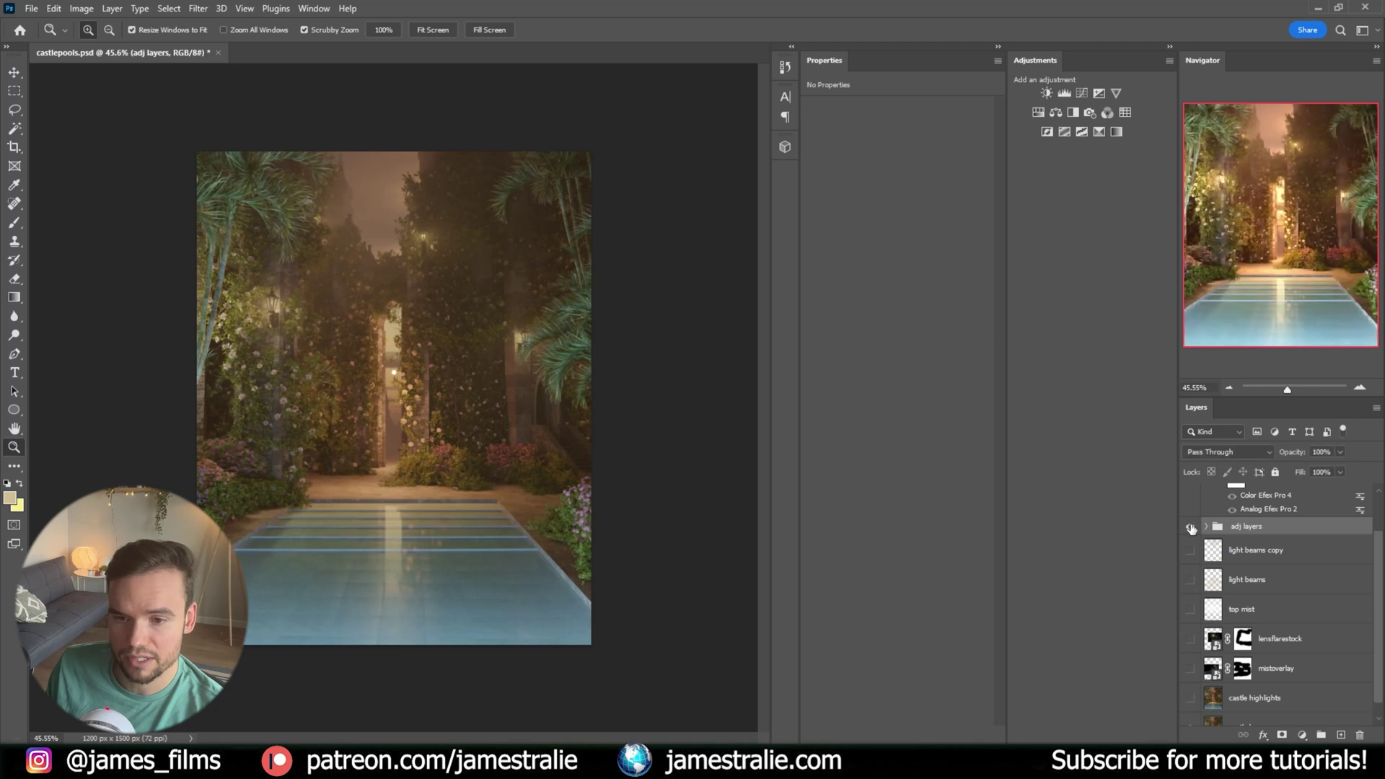
{"action": "left_click", "coordinate": [1190, 527]}
{"action": "left_click", "coordinate": [1190, 527]}
{"action": "left_click", "coordinate": [1191, 527]}
{"action": "left_click", "coordinate": [1190, 527]}
Show the mistoverlay, lensflarestock and top mist layers, comparing the image with and without top mist
{"action": "scroll", "coordinate": [1215, 541], "scroll_direction": "down", "scroll_amount": 1}
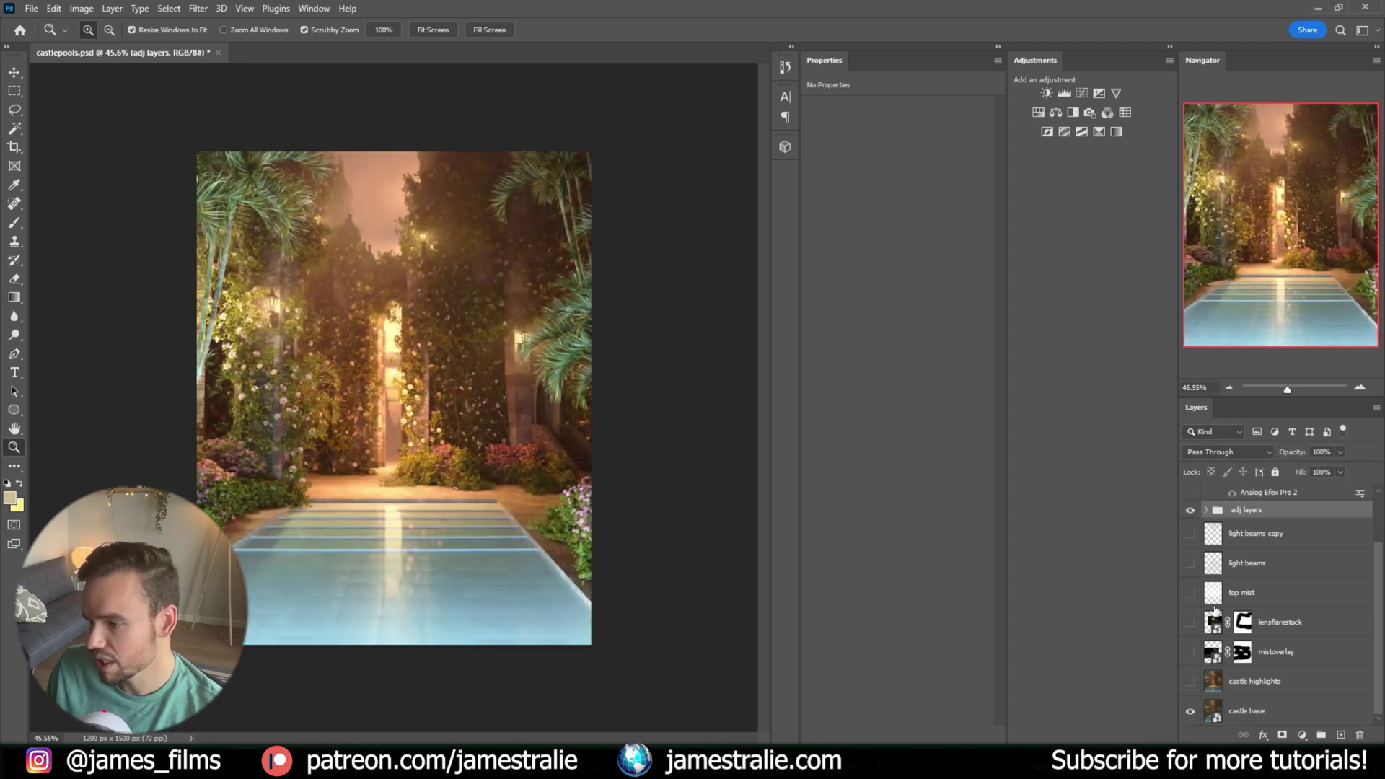
{"action": "left_click", "coordinate": [1191, 654]}
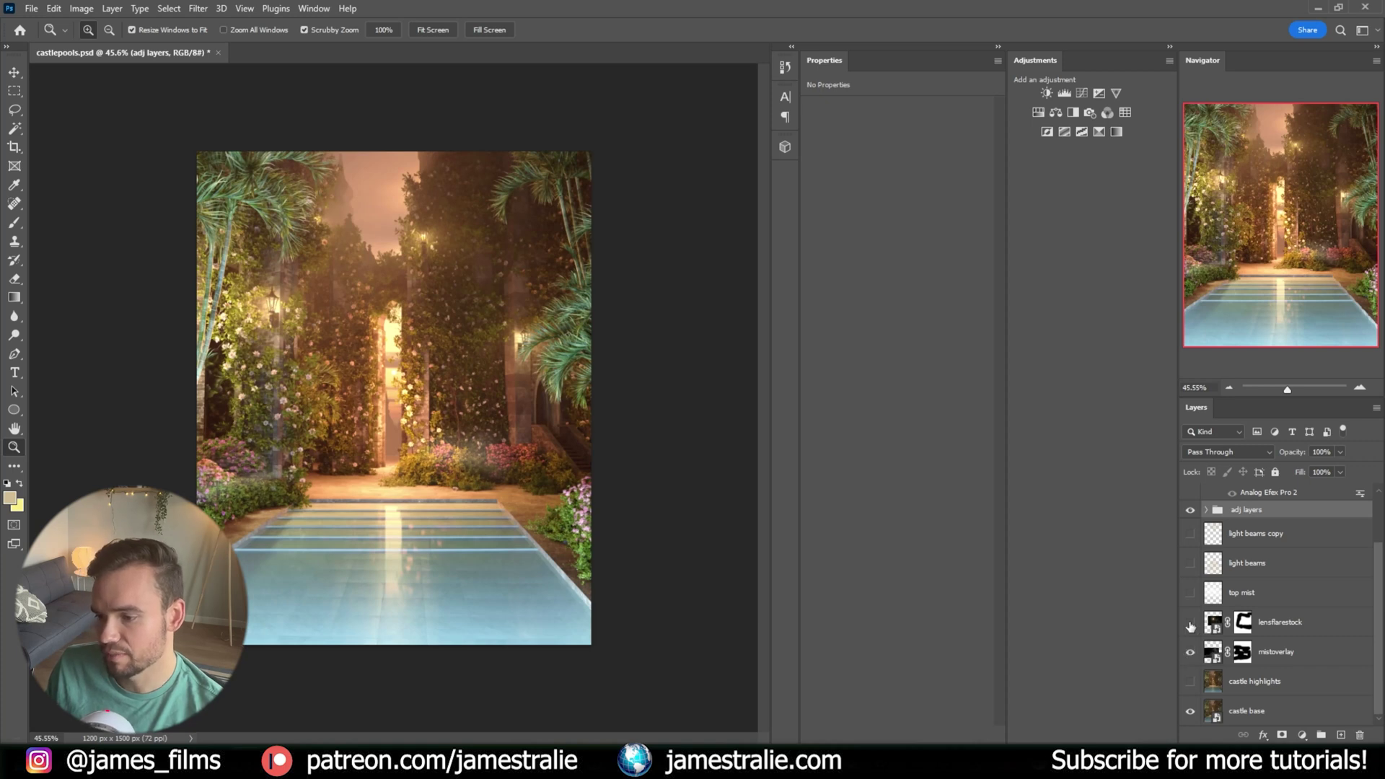
{"action": "left_click", "coordinate": [1190, 623]}
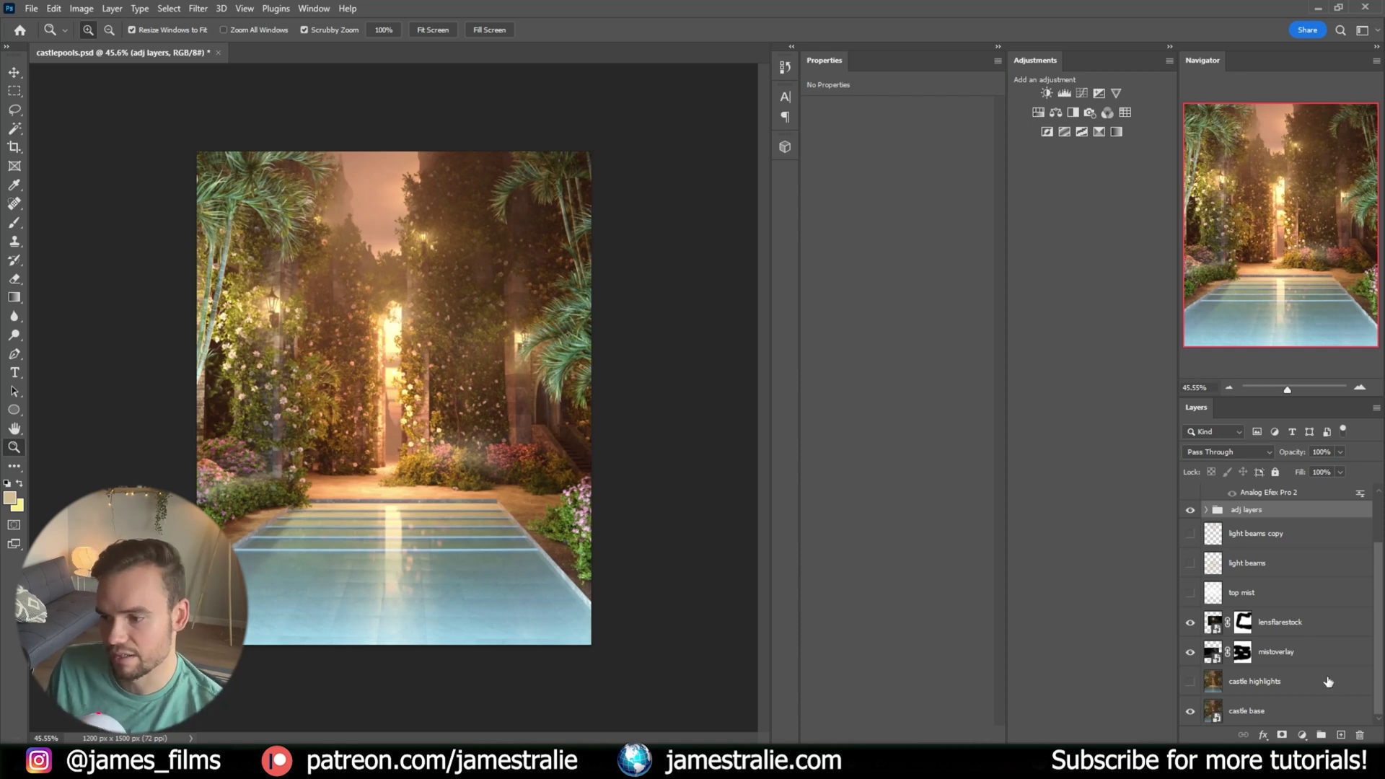
{"action": "left_click", "coordinate": [1191, 592]}
{"action": "left_click", "coordinate": [1190, 593]}
{"action": "left_click", "coordinate": [1191, 592]}
Show the light beams and light beams copy layers, switching each off and on to compare its effect
{"action": "left_click", "coordinate": [1191, 563]}
{"action": "left_click", "coordinate": [1191, 535]}
{"action": "left_click", "coordinate": [1192, 535]}
{"action": "left_click", "coordinate": [1192, 534]}
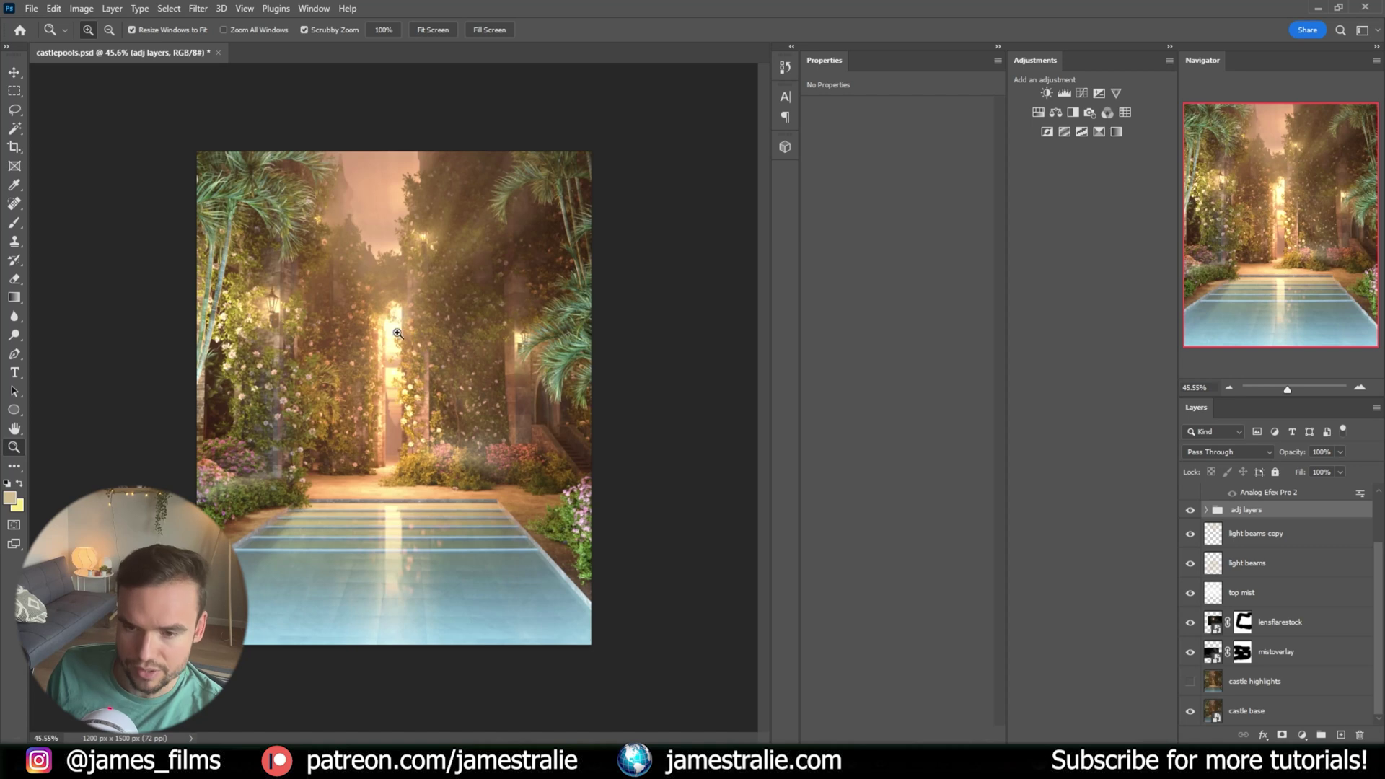
{"action": "left_click", "coordinate": [1192, 565]}
{"action": "left_click", "coordinate": [1191, 564]}
Try the light beams copy layer at 100% opacity, and set its opacity to 14%
{"action": "left_click", "coordinate": [1252, 538]}
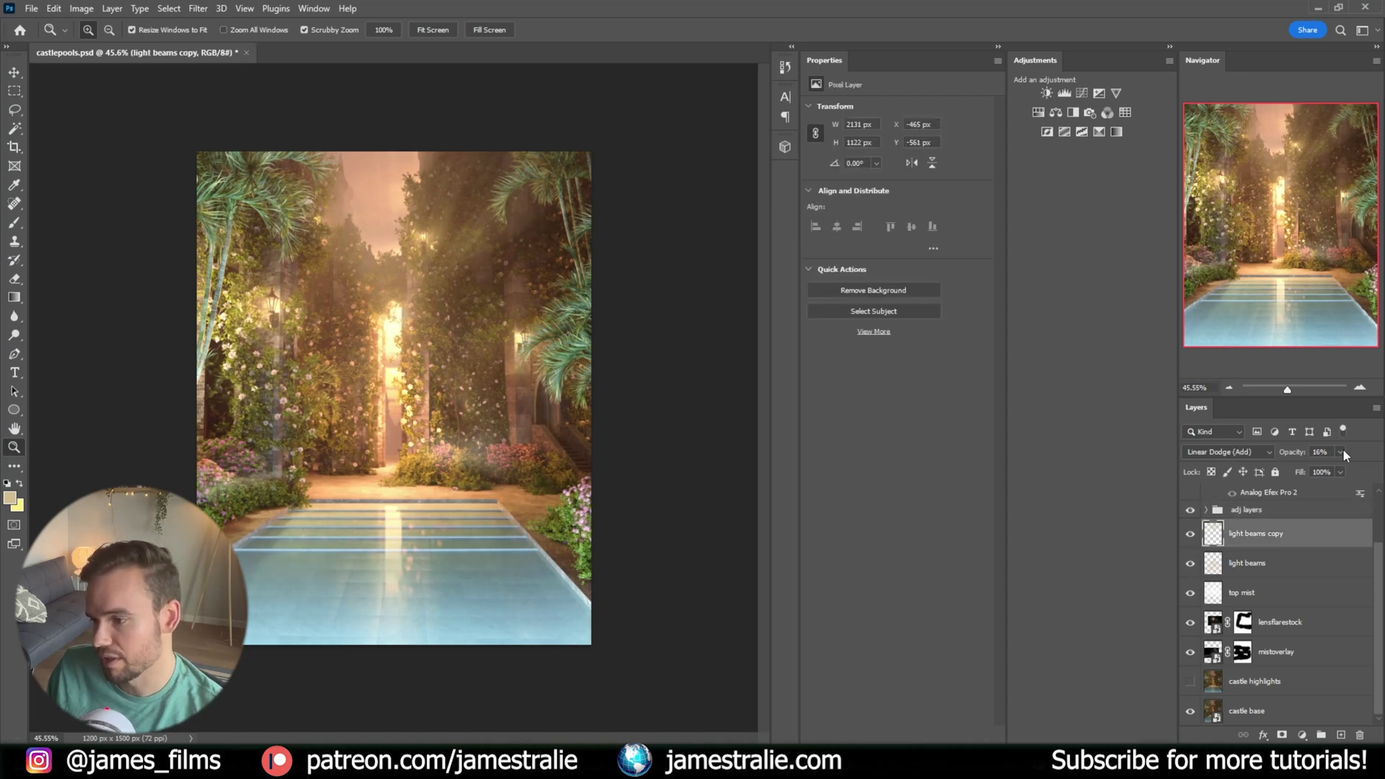
{"action": "left_click_drag", "start_coordinate": [1365, 473], "coordinate": [1378, 472]}
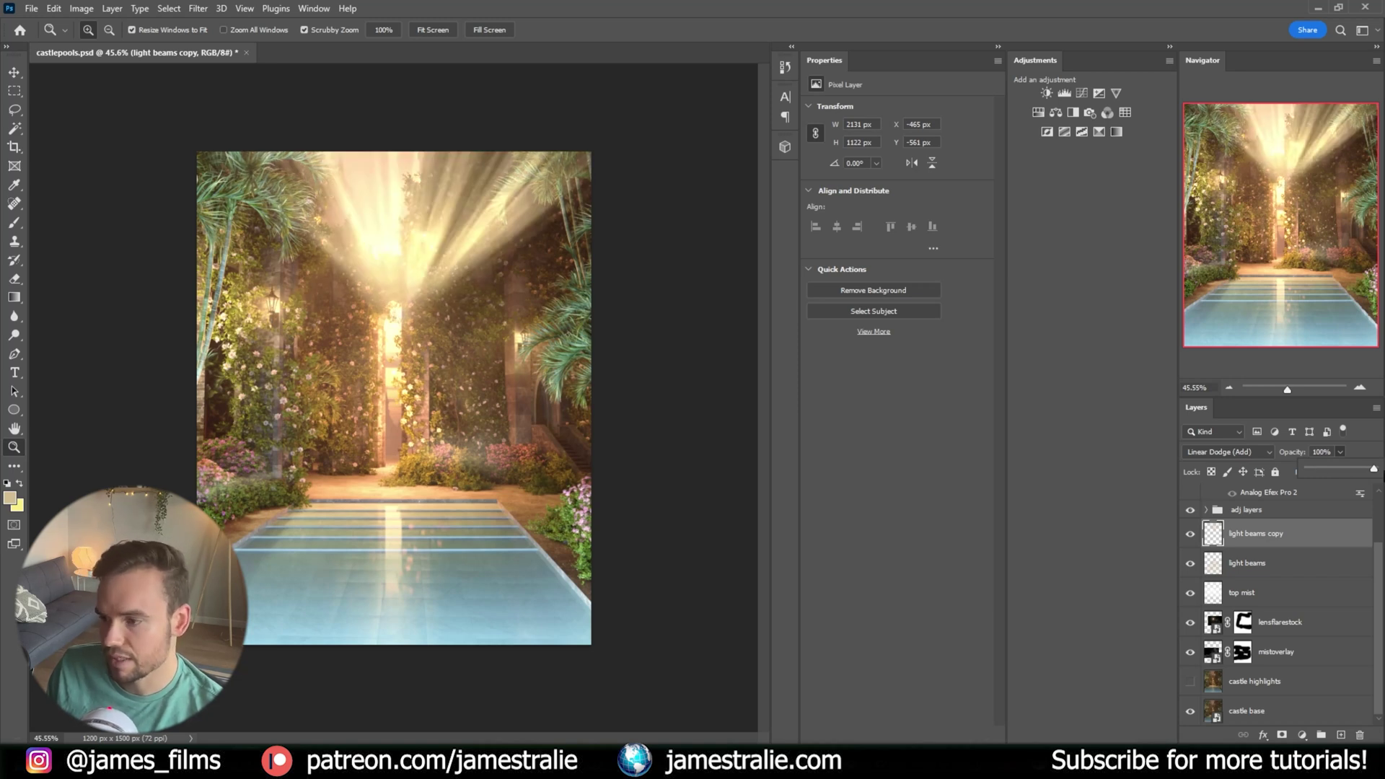
{"action": "left_click_drag", "start_coordinate": [1378, 472], "coordinate": [1306, 533]}
Compare the image repeatedly with and without the original light beams layer, leaving it shown
{"action": "left_click", "coordinate": [1190, 564]}
{"action": "left_click", "coordinate": [1190, 564]}
{"action": "left_click", "coordinate": [1190, 564]}
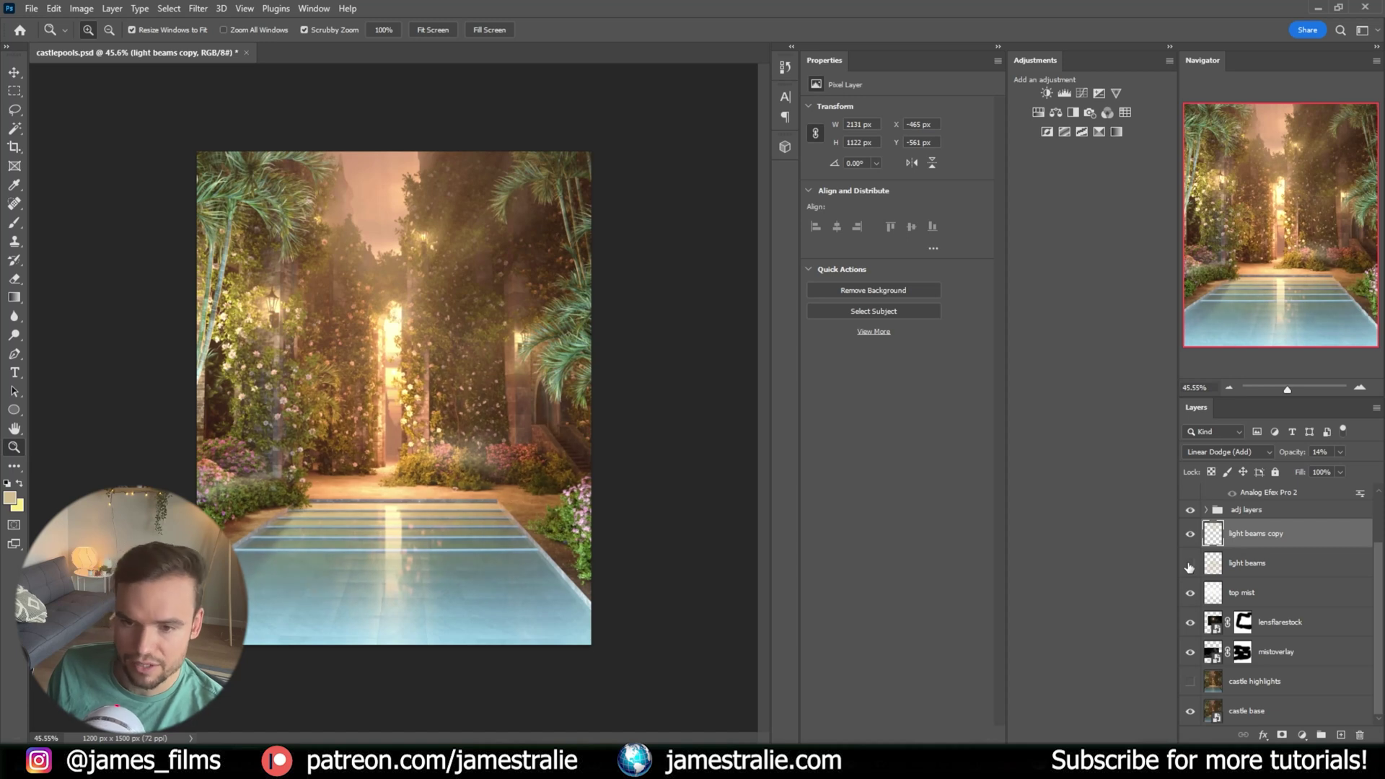
{"action": "left_click", "coordinate": [1190, 564]}
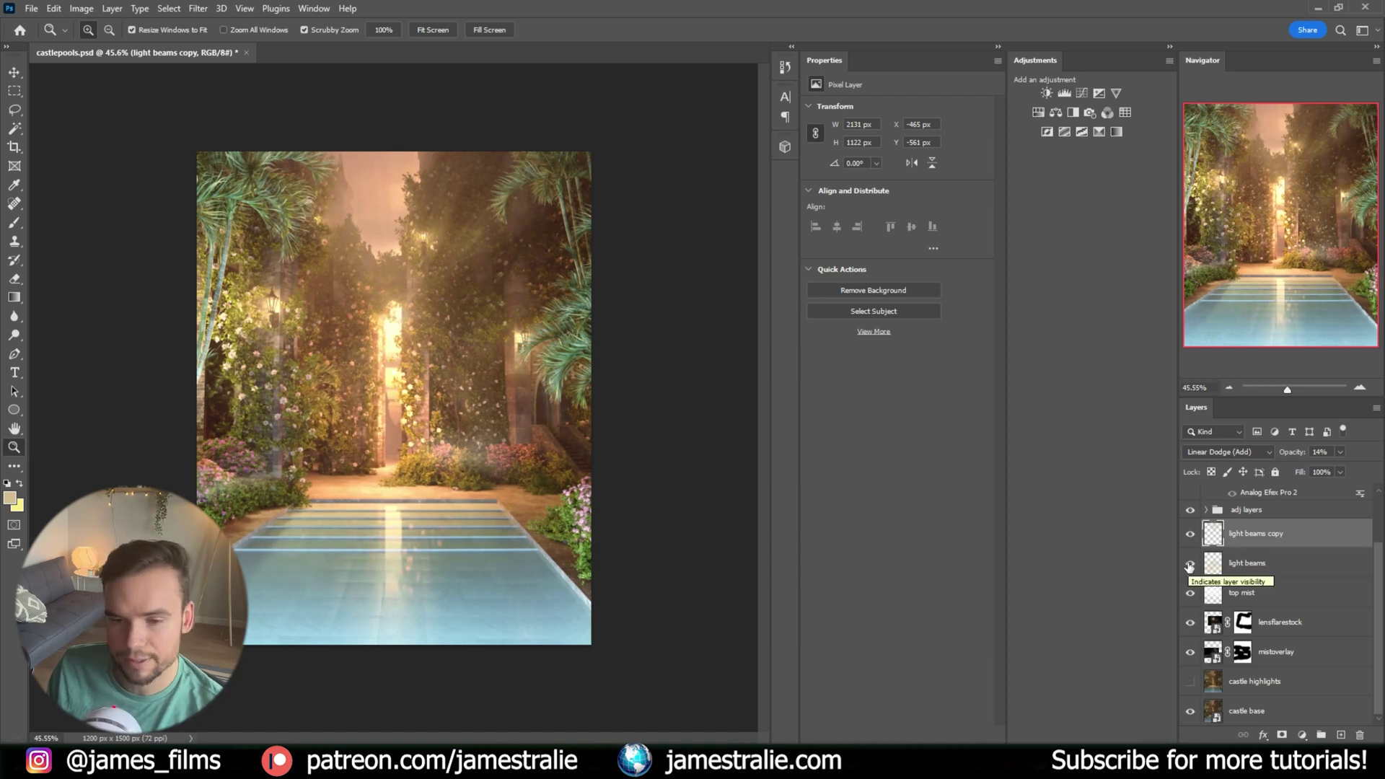
{"action": "left_click", "coordinate": [1189, 564]}
{"action": "left_click", "coordinate": [1190, 565]}
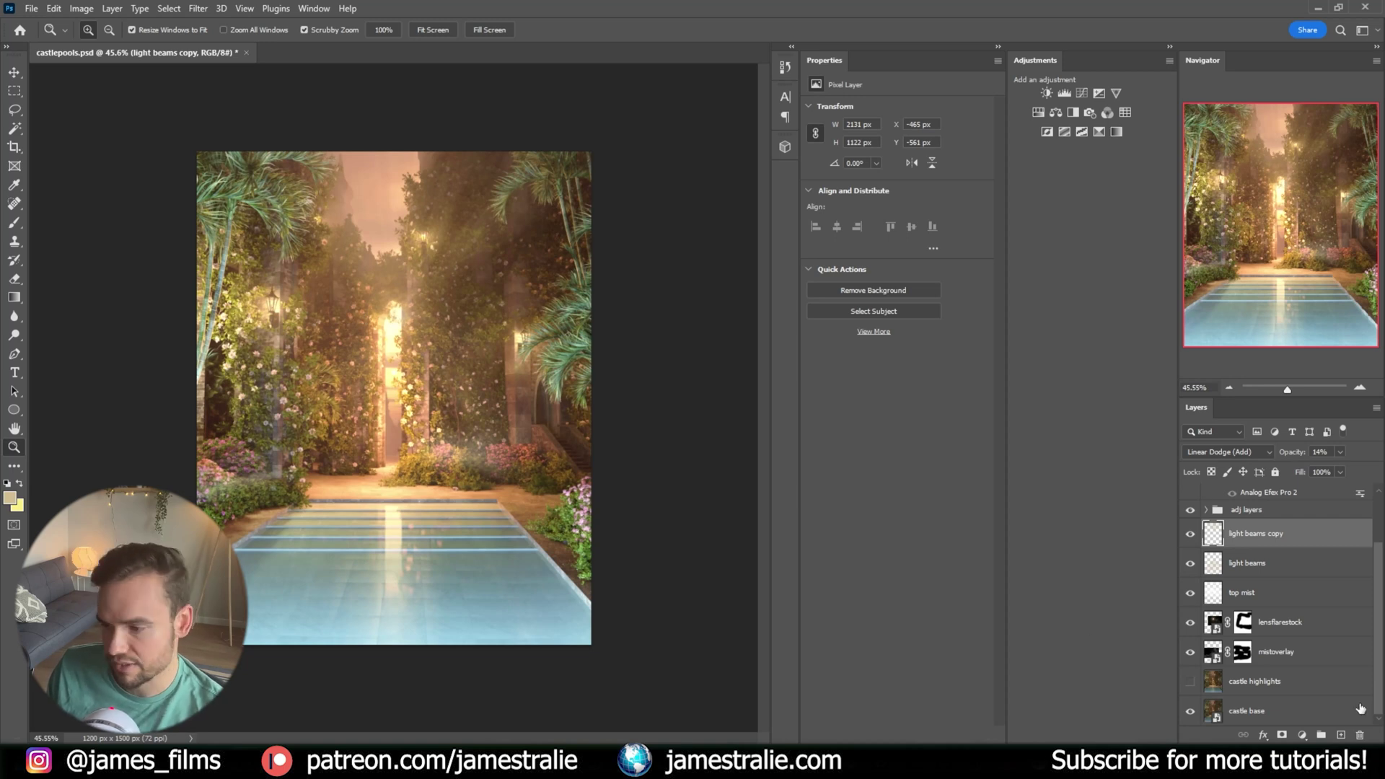
Show the castle highlights layer and compare the image with and without it
{"action": "left_click", "coordinate": [1189, 682]}
{"action": "left_click", "coordinate": [1190, 682]}
{"action": "left_click", "coordinate": [1190, 682]}
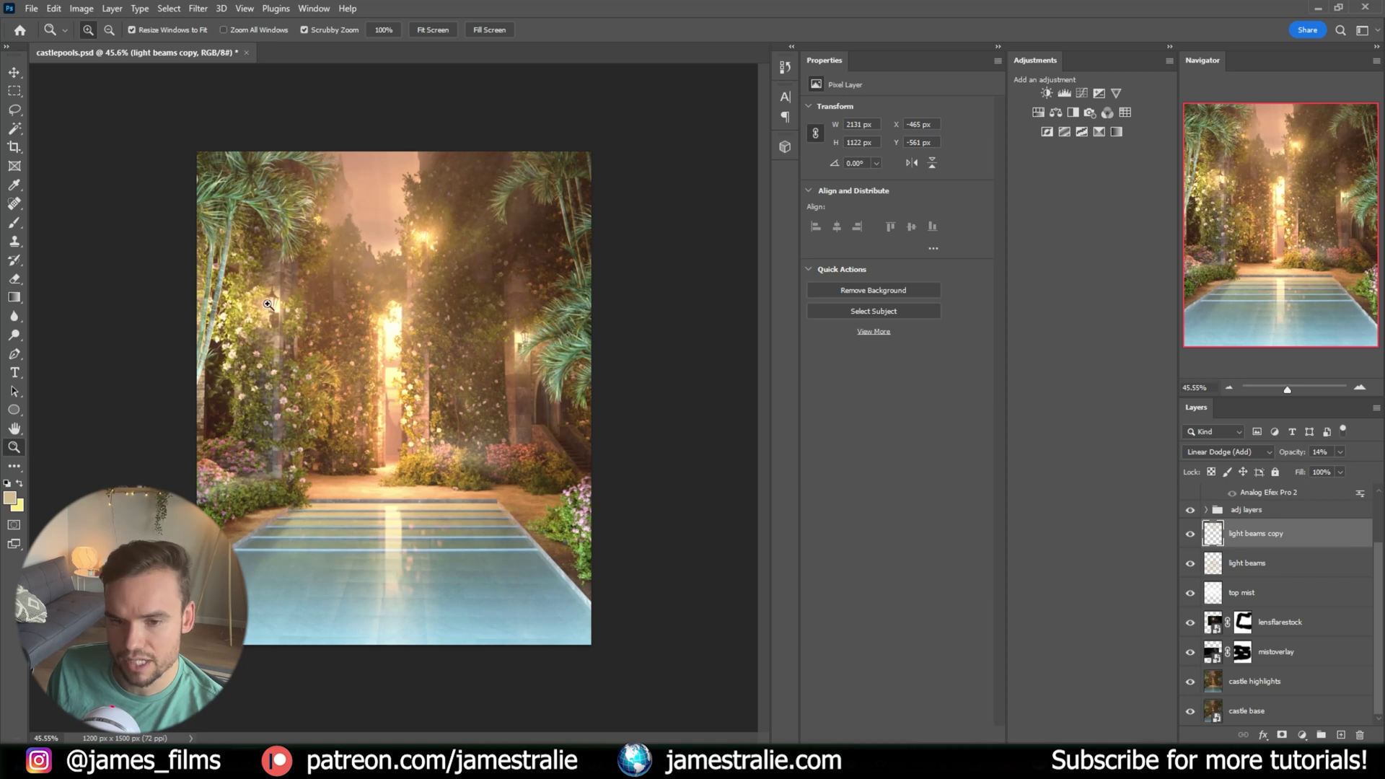
{"action": "left_click", "coordinate": [1190, 682]}
{"action": "left_click", "coordinate": [1191, 682]}
Show Layer 1 with its Color Efex Pro 4 and Analog Efex Pro 2 smart filters, comparing the image without it
{"action": "scroll", "coordinate": [1276, 629], "scroll_direction": "up", "scroll_amount": 2}
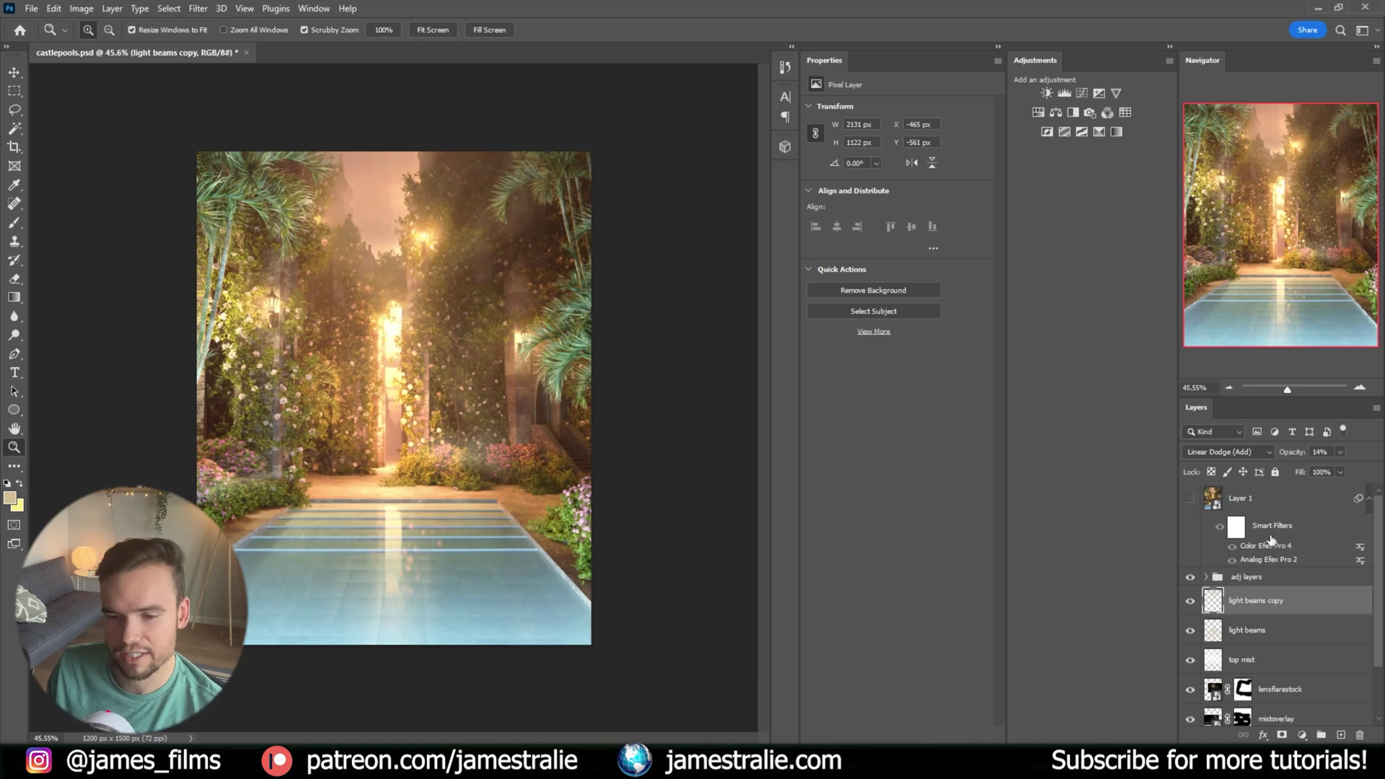
{"action": "left_click", "coordinate": [1190, 499]}
{"action": "left_click", "coordinate": [1191, 499]}
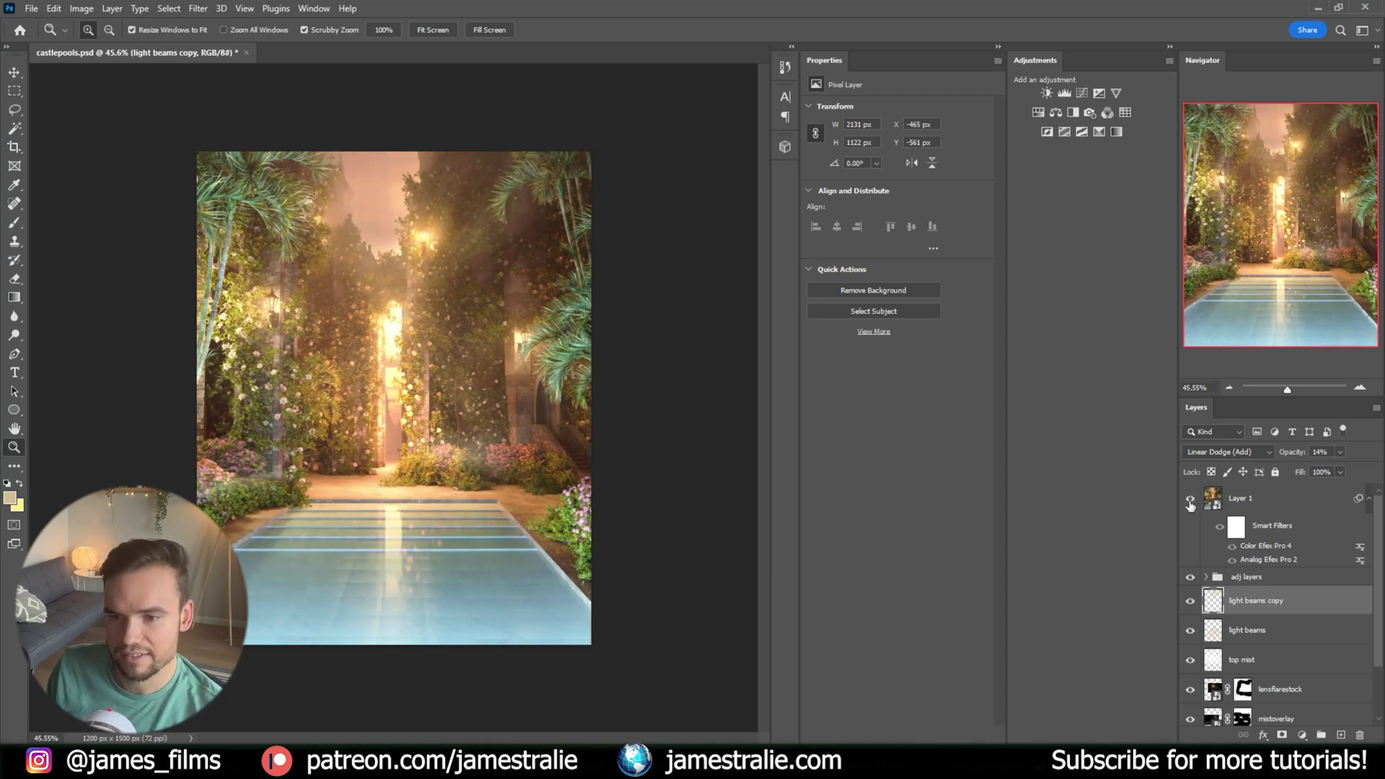
{"action": "left_click", "coordinate": [1190, 499]}
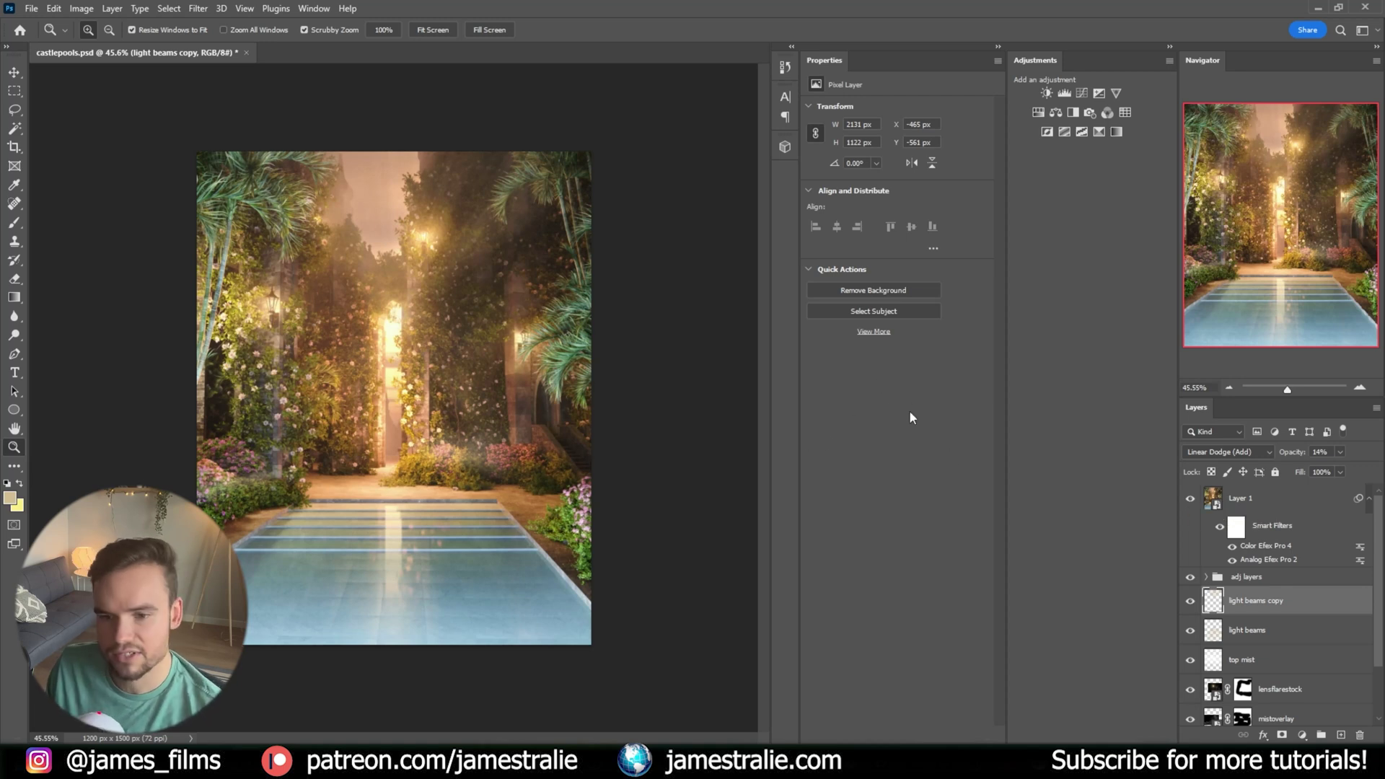
Switch to the fantasyfleurs.blend scene in Blender, examine the flower bed and select its topplane ground object with the Scatter5 settings open
{"action": "scroll", "coordinate": [1259, 580], "scroll_direction": "down", "scroll_amount": 2}
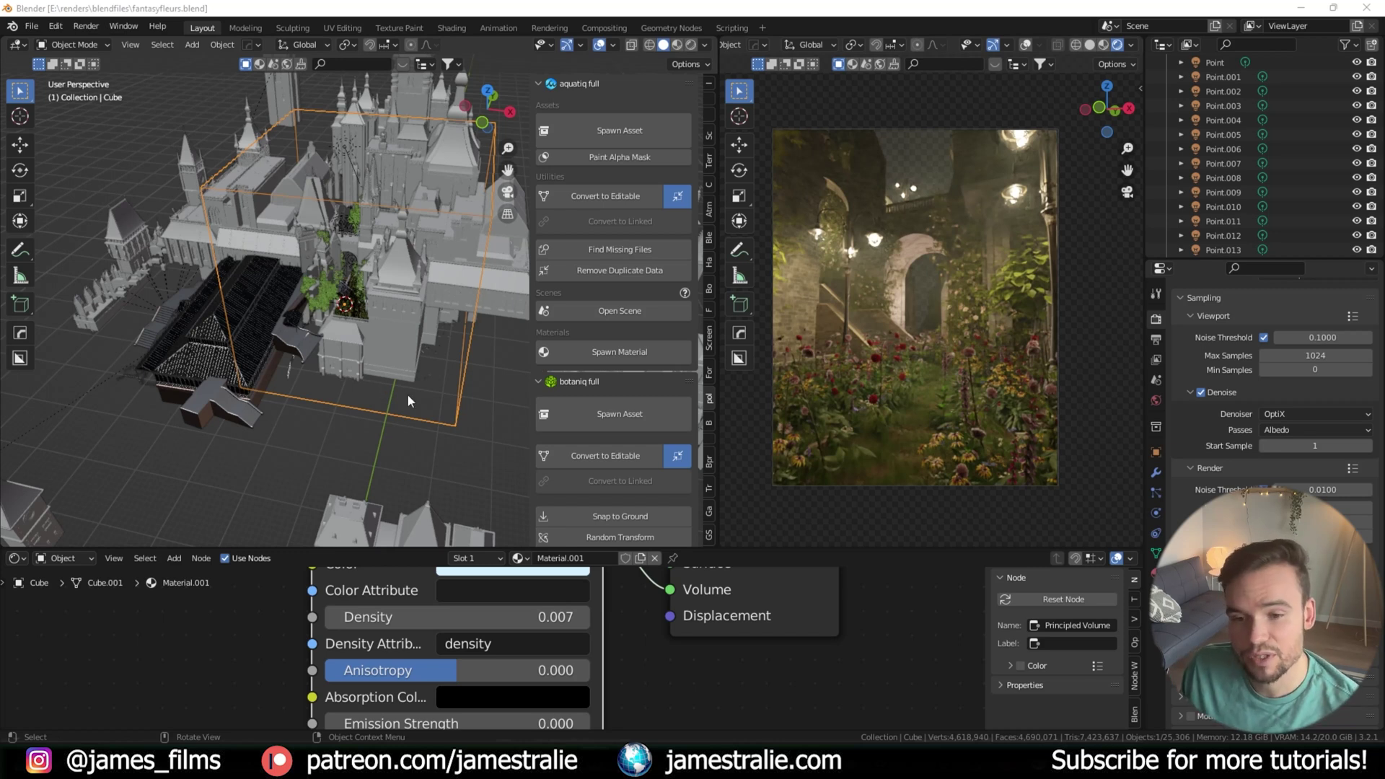
{"action": "scroll", "coordinate": [408, 401], "scroll_direction": "up", "scroll_amount": 10}
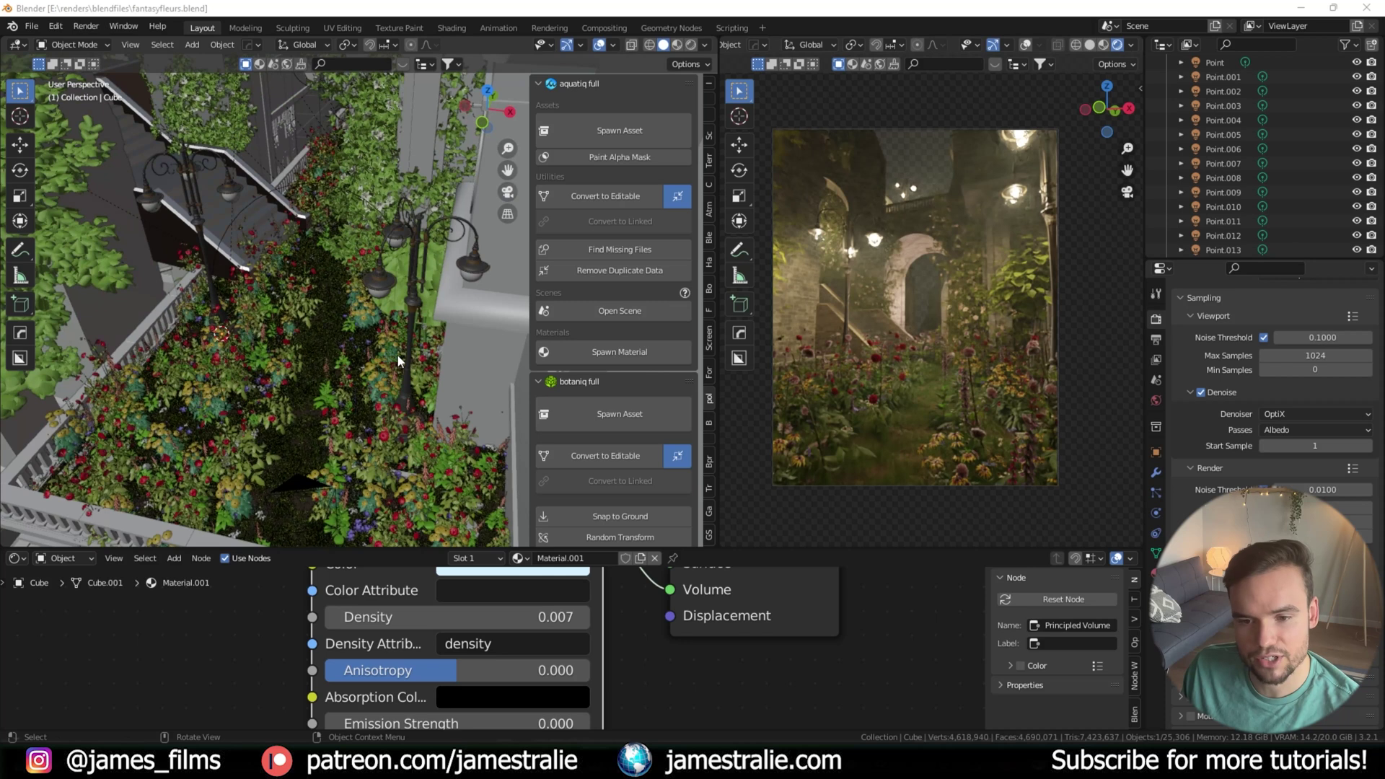
{"action": "scroll", "coordinate": [397, 354], "scroll_direction": "up", "scroll_amount": 8}
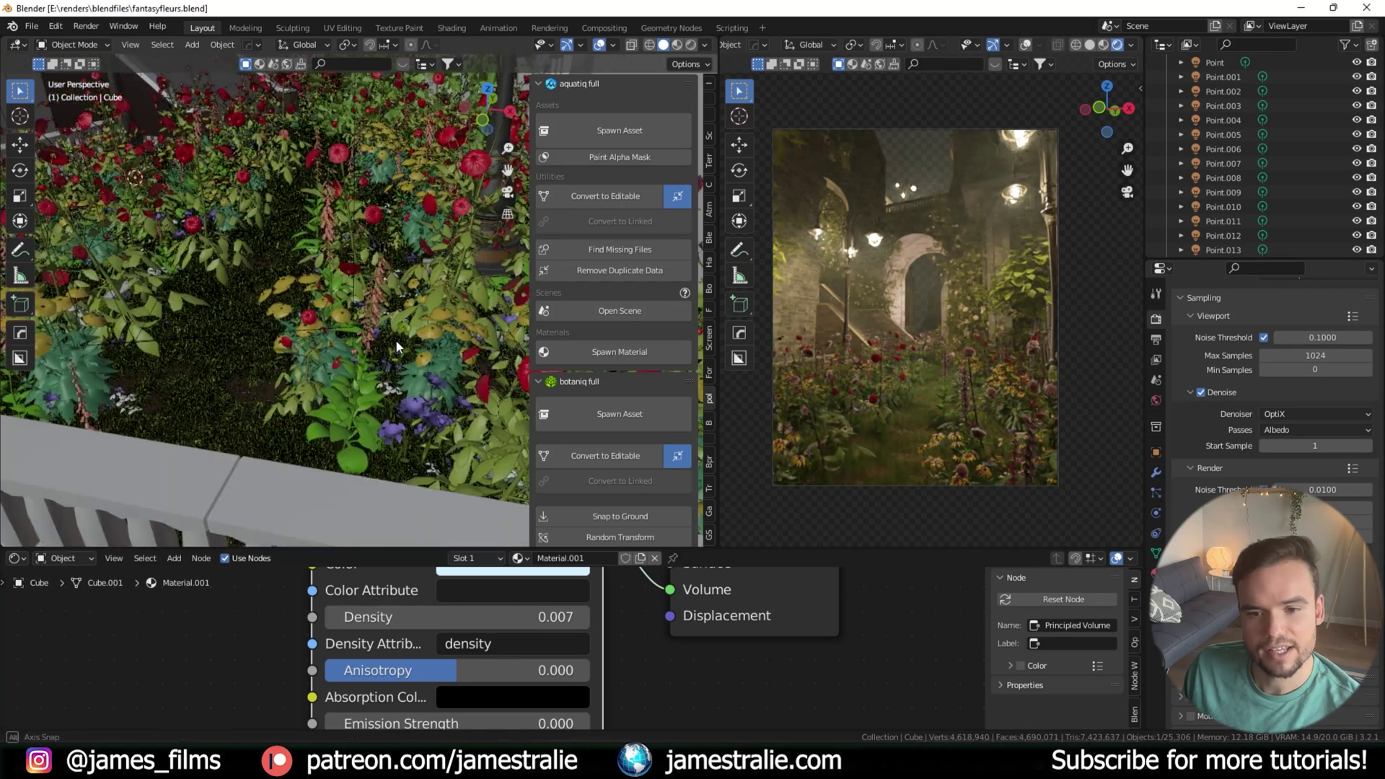
{"action": "scroll", "coordinate": [395, 339], "scroll_direction": "up", "scroll_amount": 3}
{"action": "left_click", "coordinate": [708, 135]}
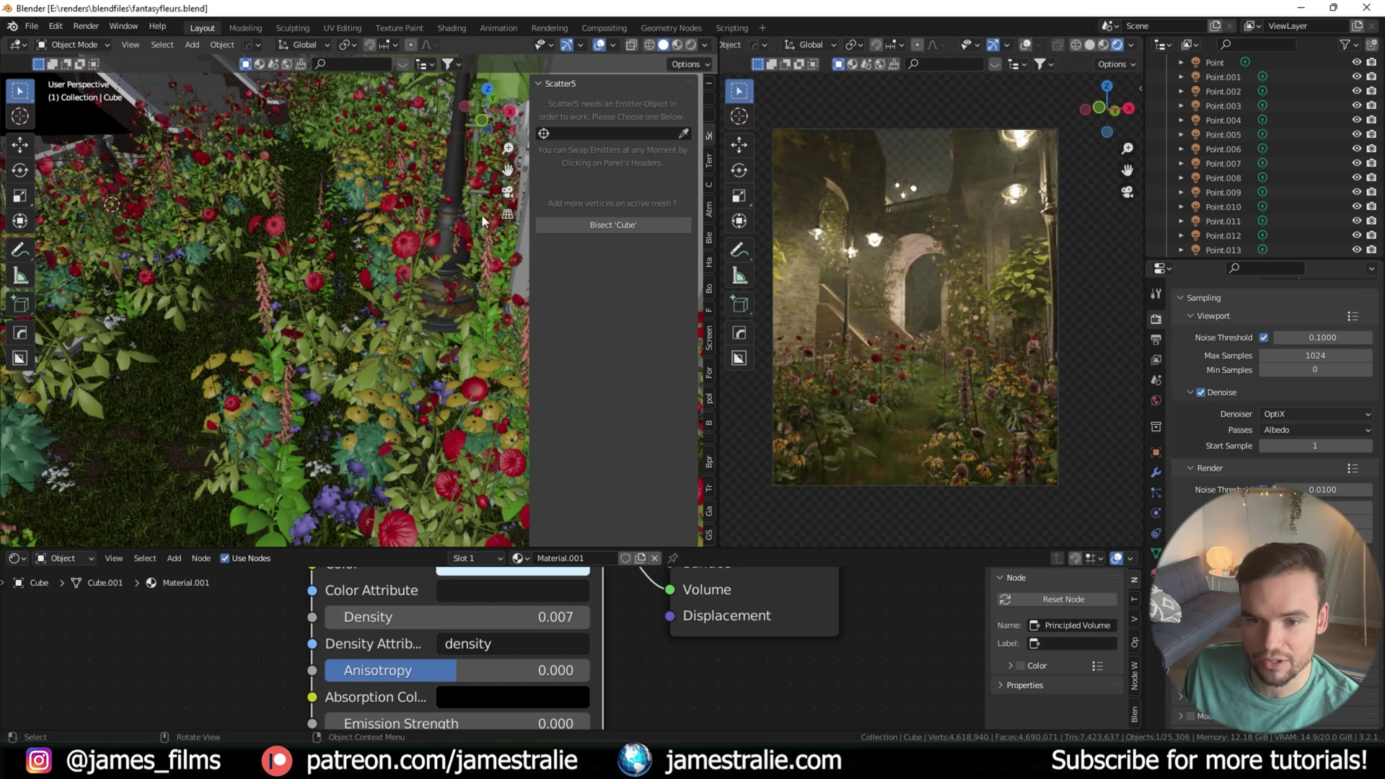
{"action": "left_click", "coordinate": [162, 340]}
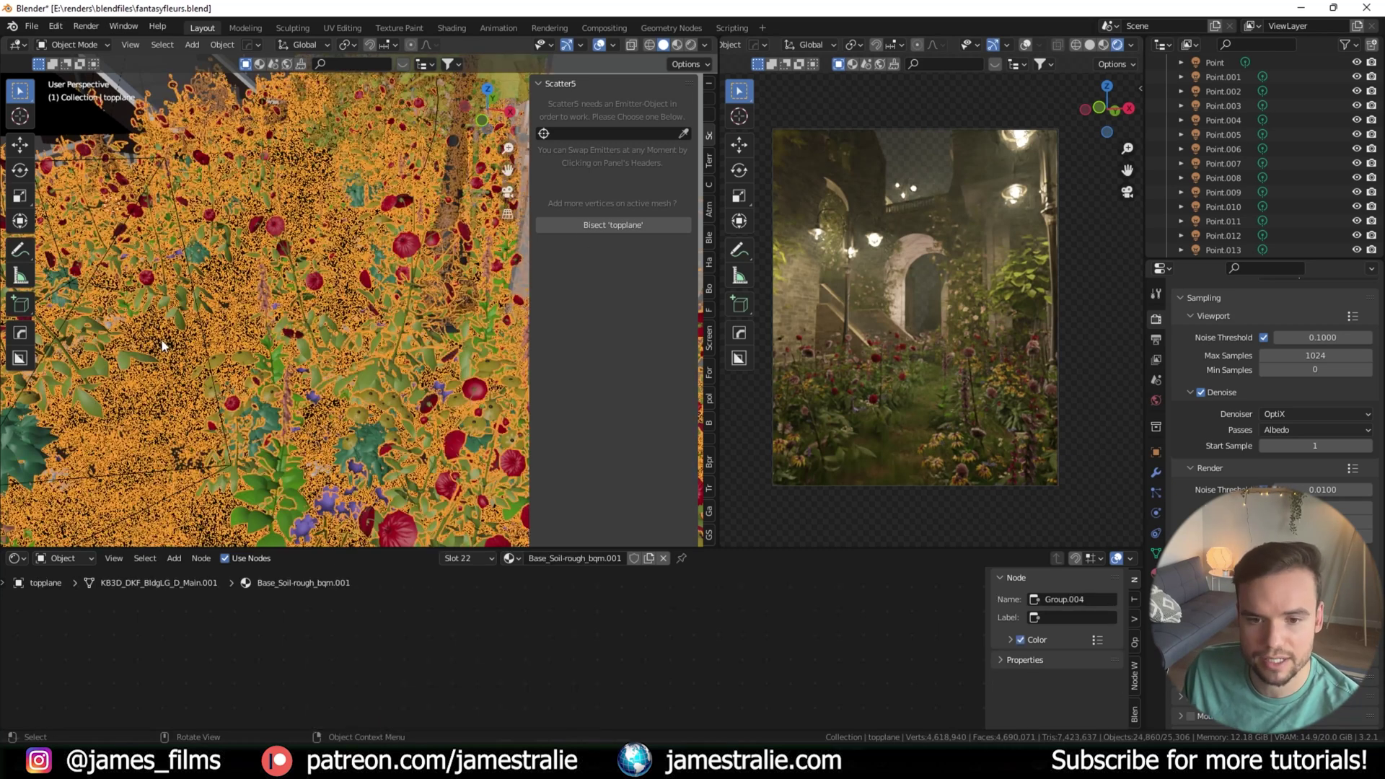
Open the botaniq scatter settings of topplane to review its flower particle systems
{"action": "left_click", "coordinate": [711, 402]}
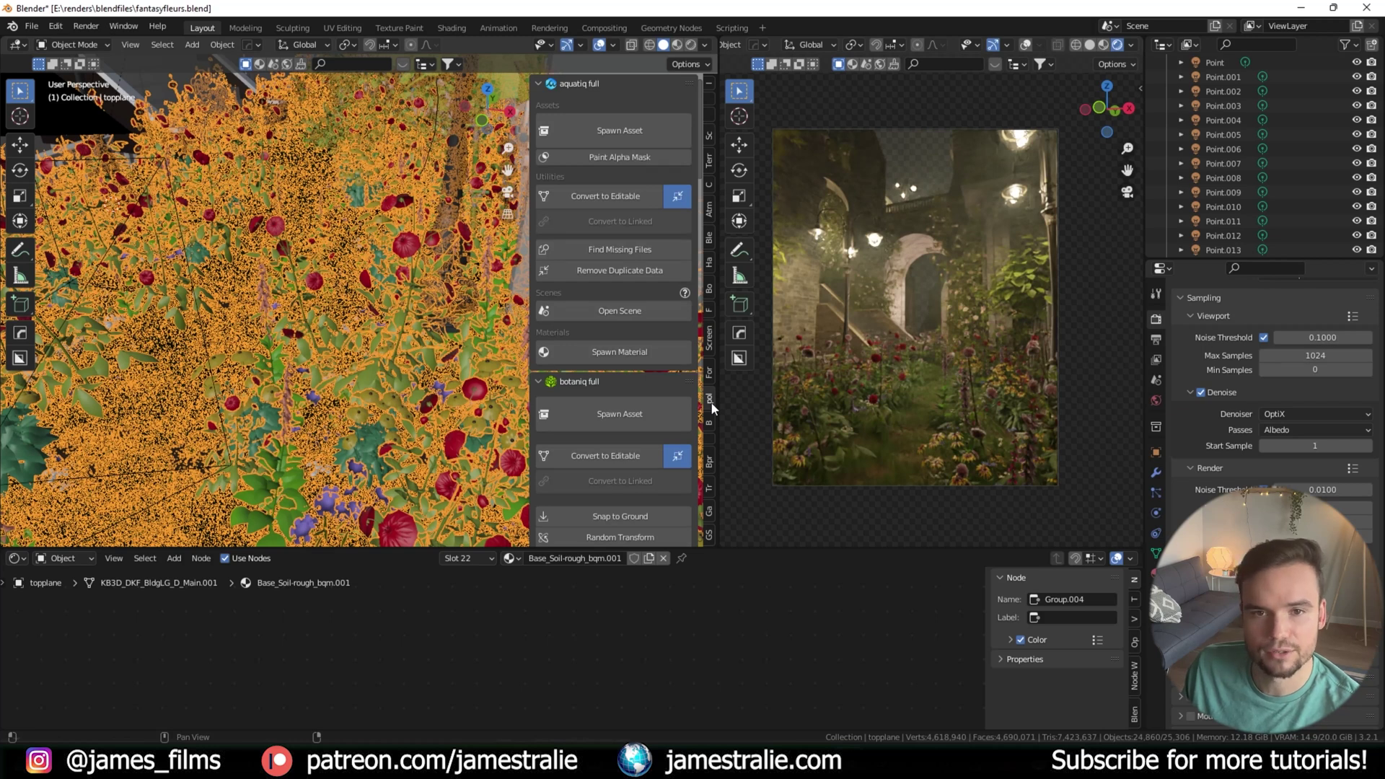
{"action": "scroll", "coordinate": [653, 387], "scroll_direction": "down", "scroll_amount": 1}
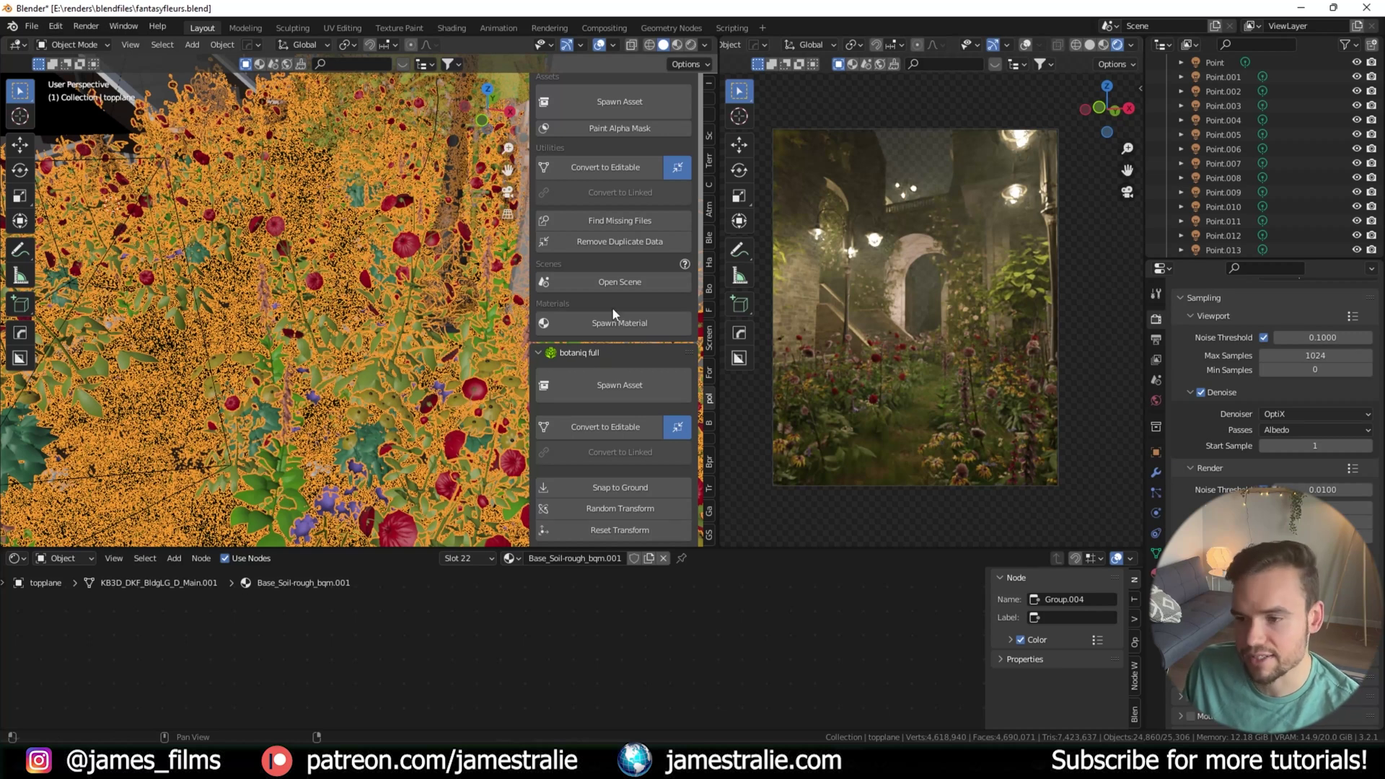
{"action": "scroll", "coordinate": [569, 361], "scroll_direction": "down", "scroll_amount": 2}
{"action": "scroll", "coordinate": [578, 347], "scroll_direction": "down", "scroll_amount": 3}
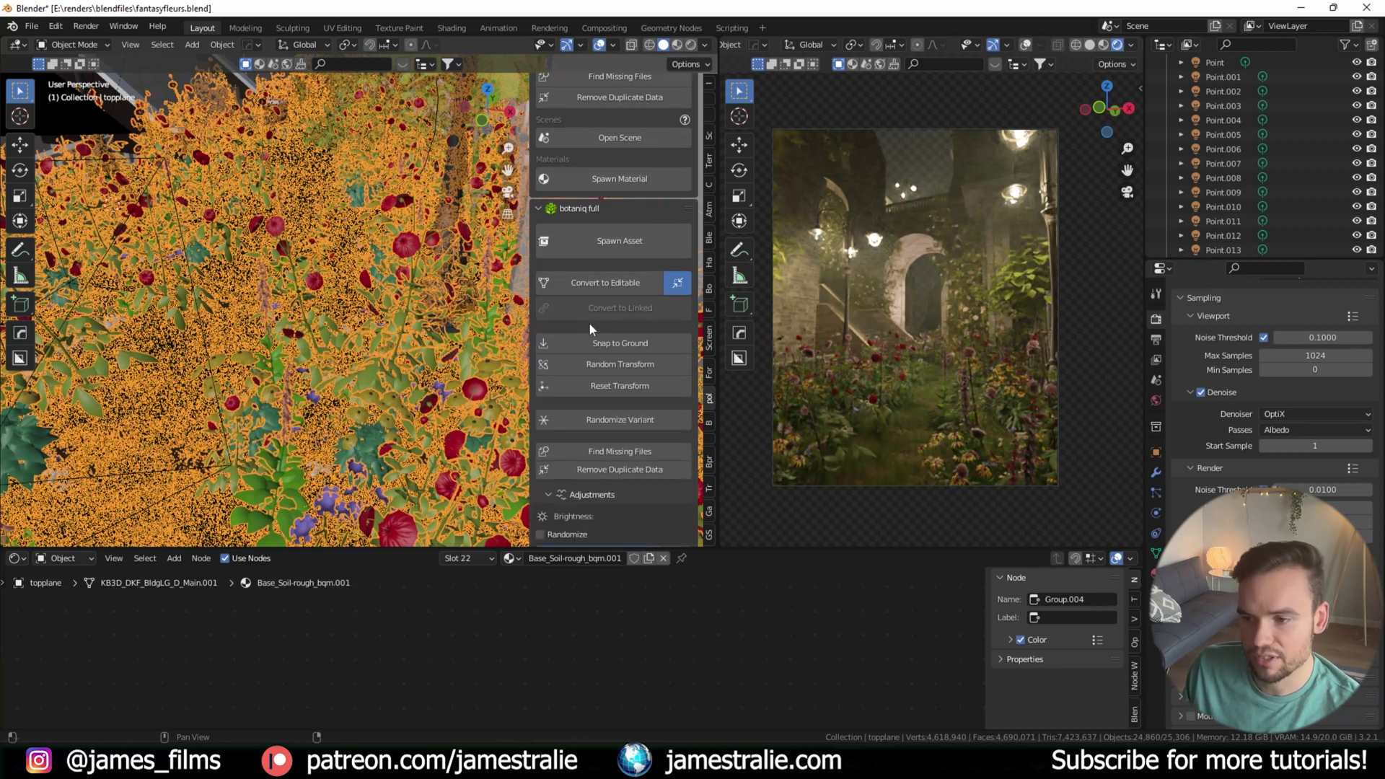
{"action": "scroll", "coordinate": [461, 310], "scroll_direction": "down", "scroll_amount": 8}
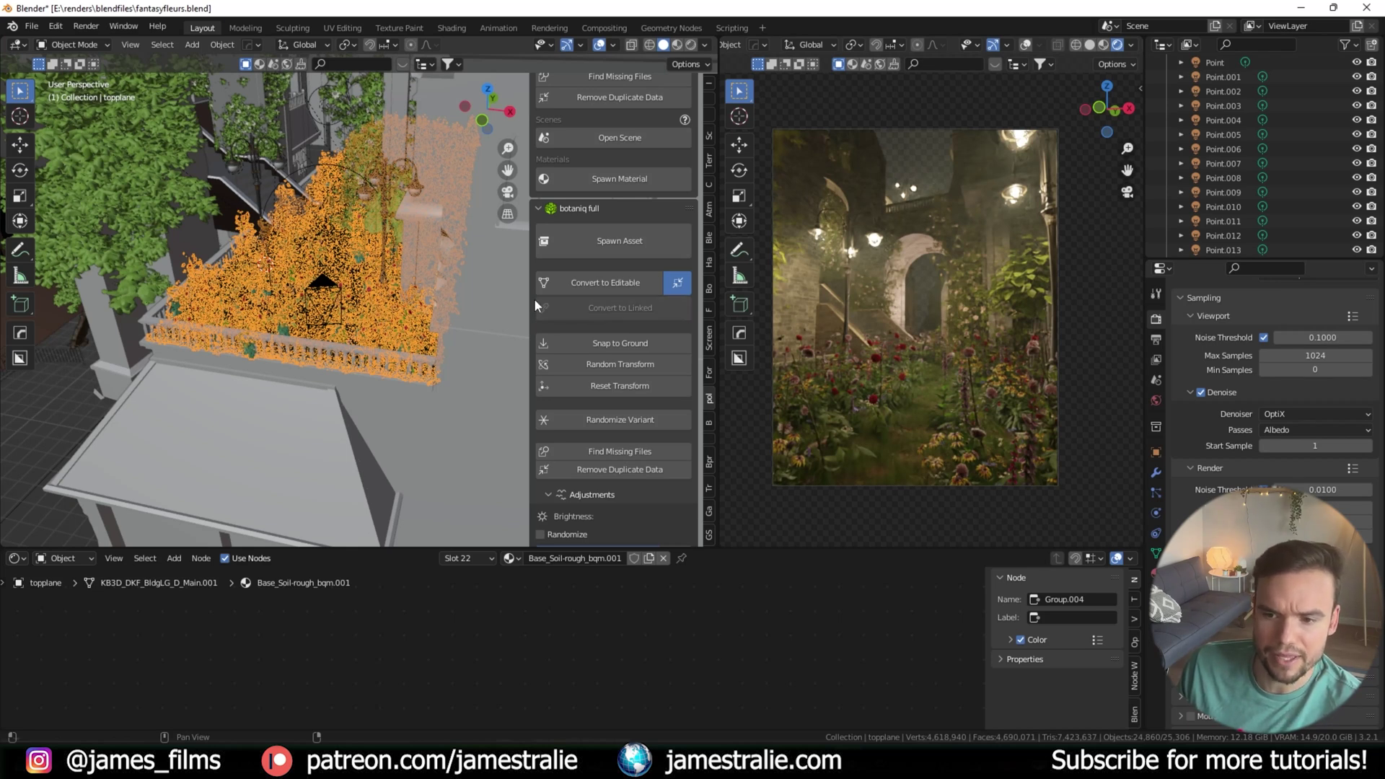
{"action": "scroll", "coordinate": [535, 300], "scroll_direction": "down", "scroll_amount": 12}
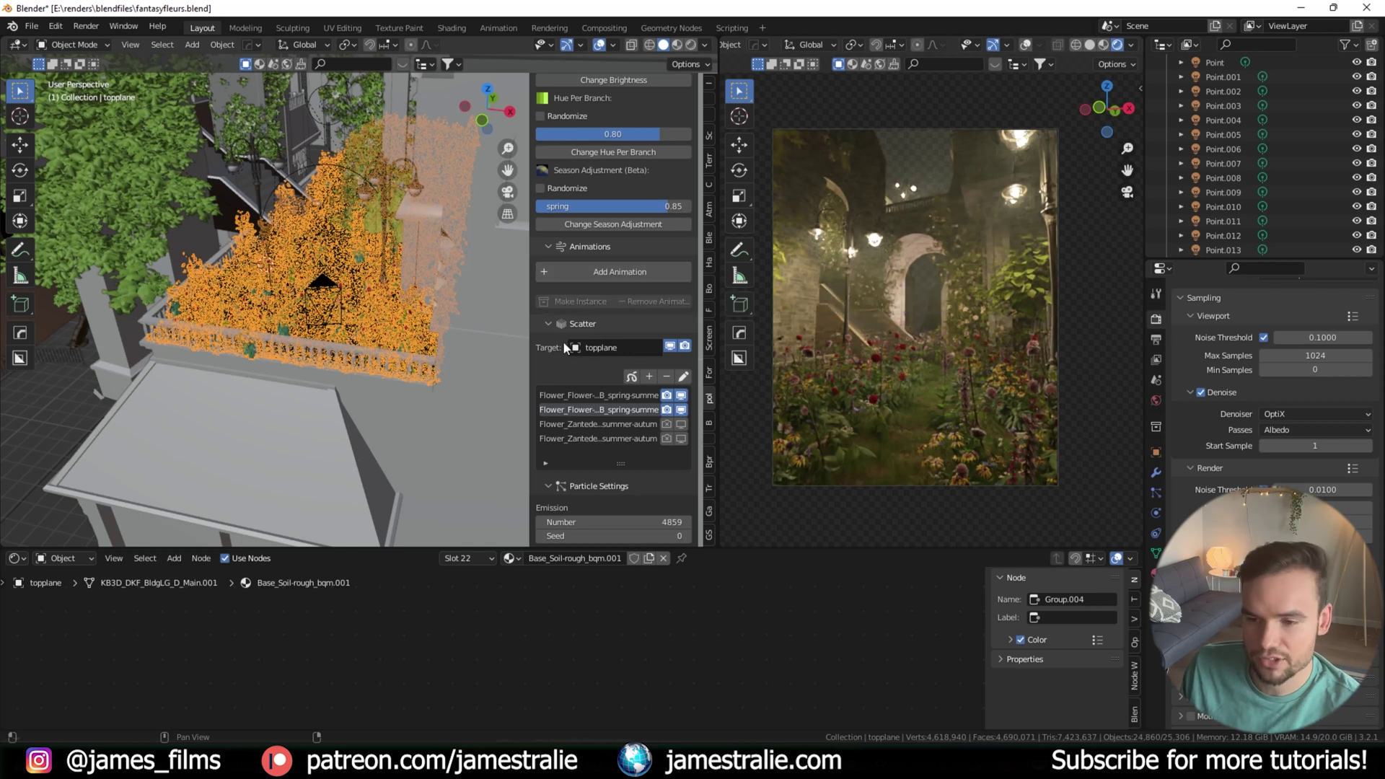
Hide both active flower scatter systems of topplane in the viewport, and show them again one at a time
{"action": "left_click", "coordinate": [681, 408]}
{"action": "left_click", "coordinate": [681, 395]}
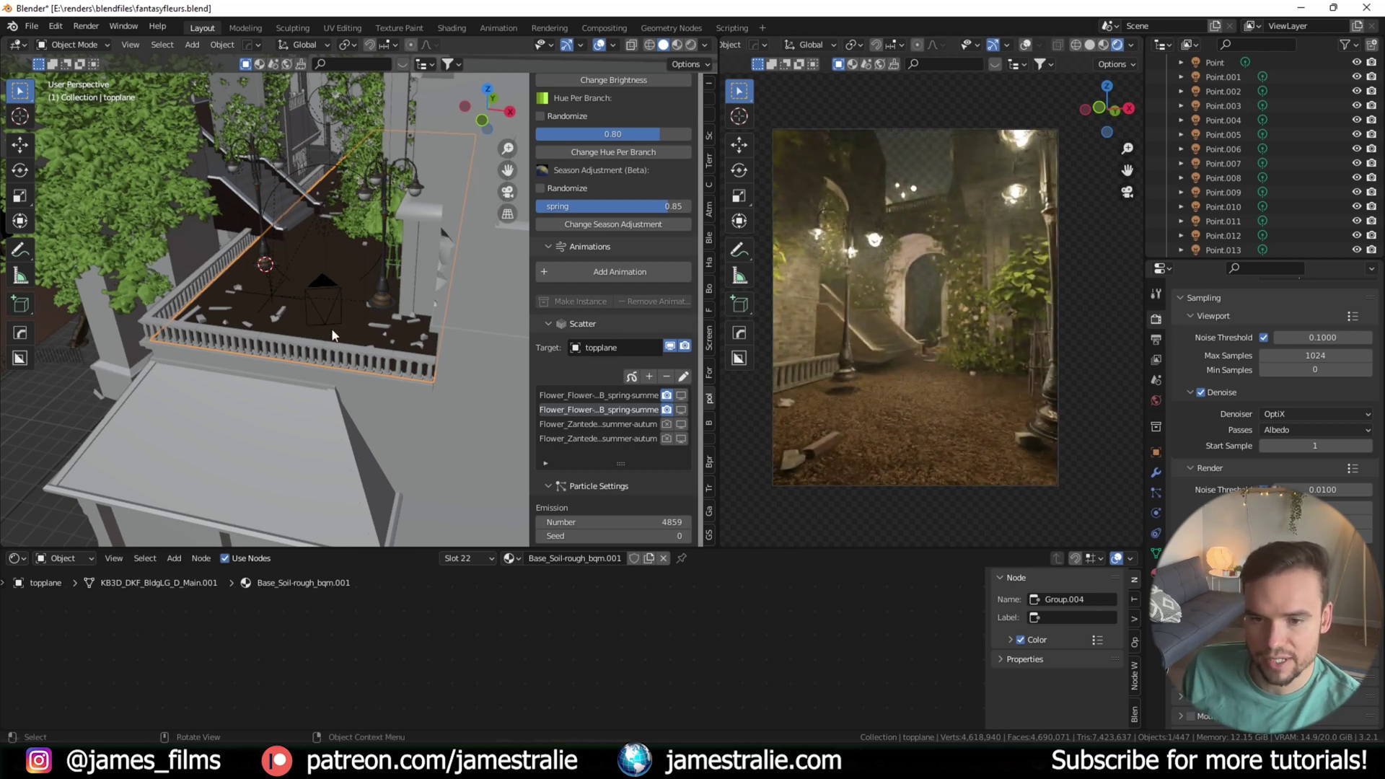
{"action": "left_click", "coordinate": [681, 396]}
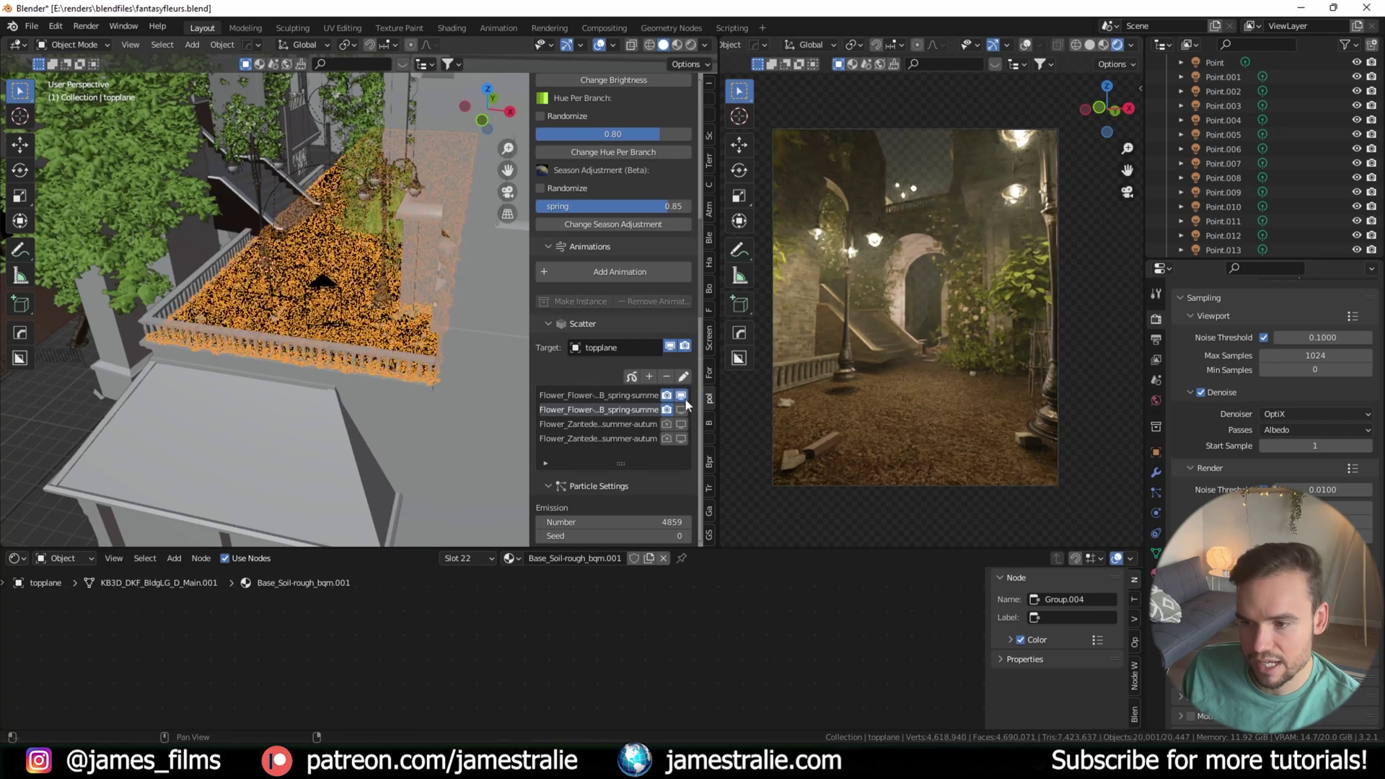
{"action": "left_click", "coordinate": [682, 410]}
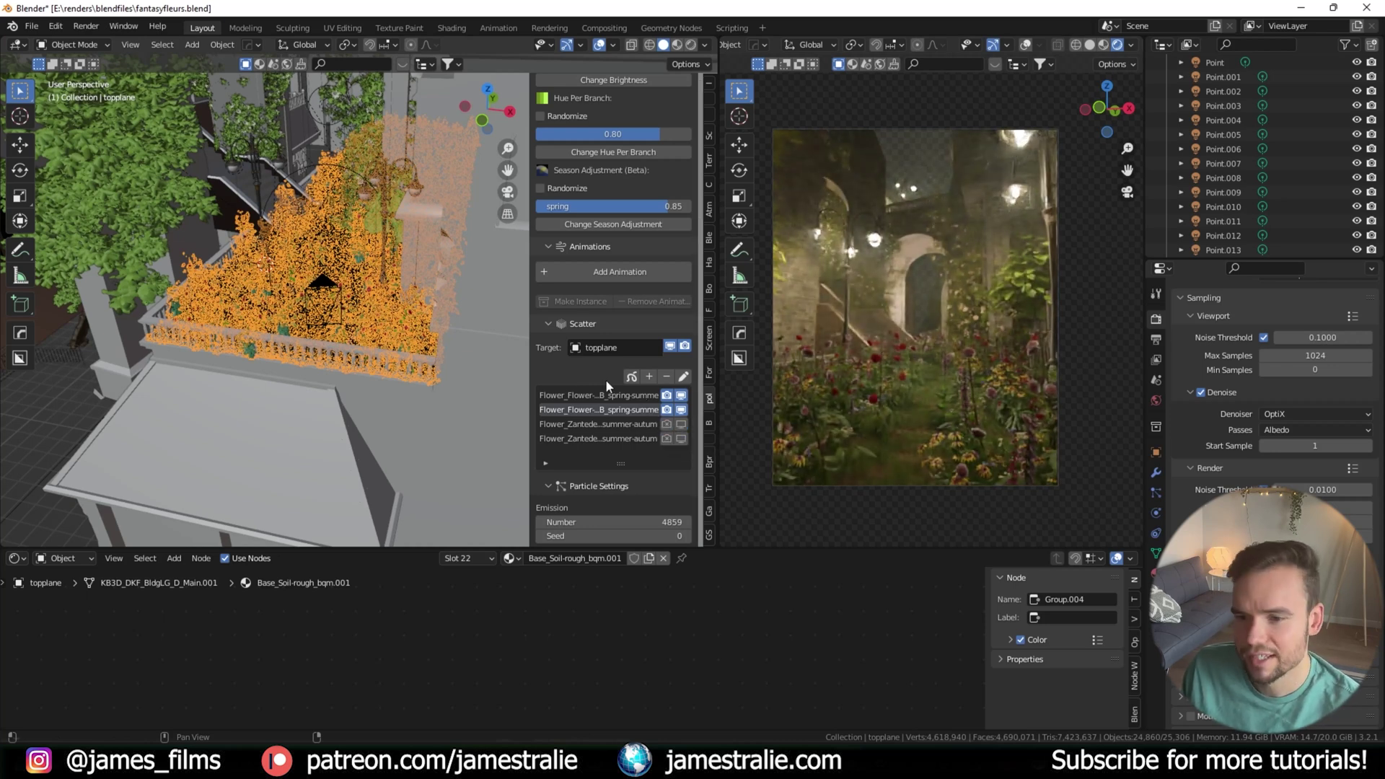
Browse the aquatiq Spawn Asset library, viewing its modular water assets and its fountains category
{"action": "scroll", "coordinate": [565, 380], "scroll_direction": "up", "scroll_amount": 10}
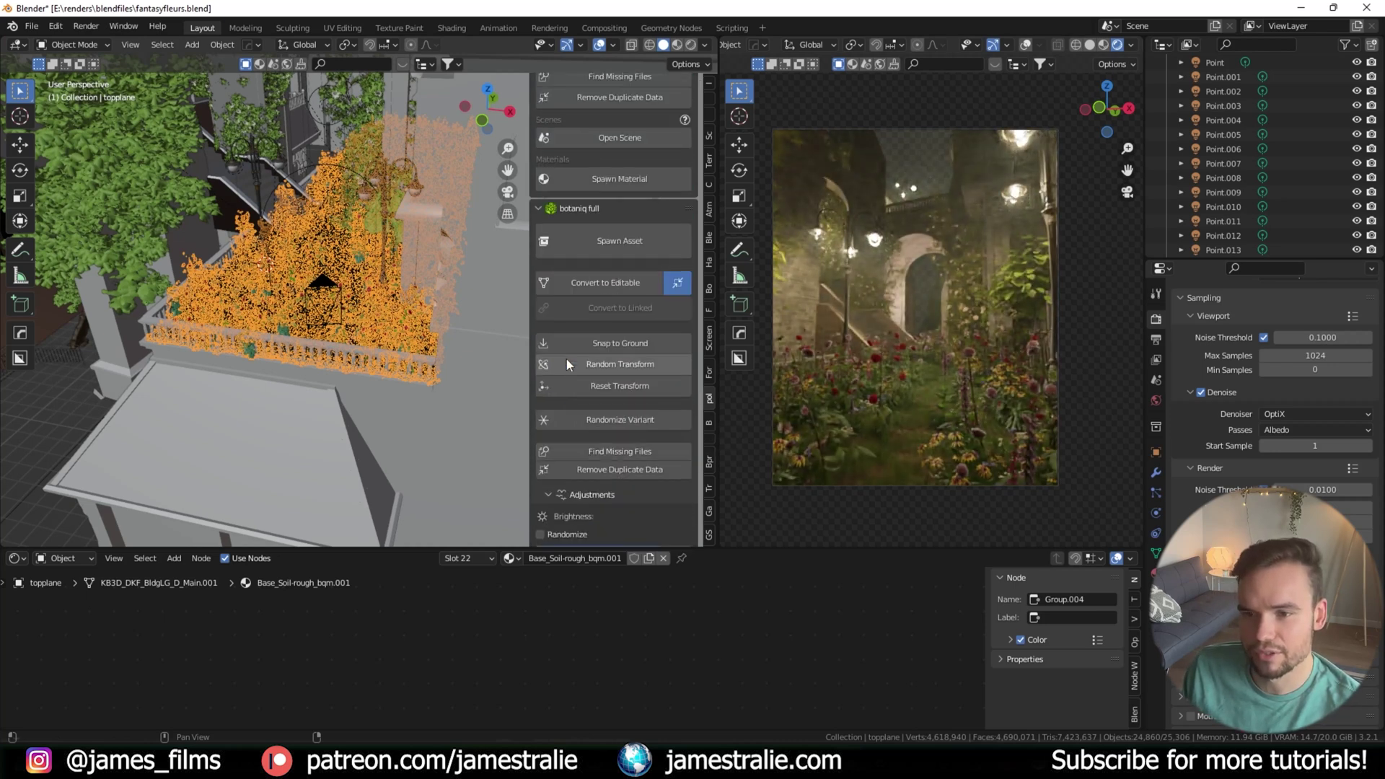
{"action": "scroll", "coordinate": [567, 346], "scroll_direction": "up", "scroll_amount": 5}
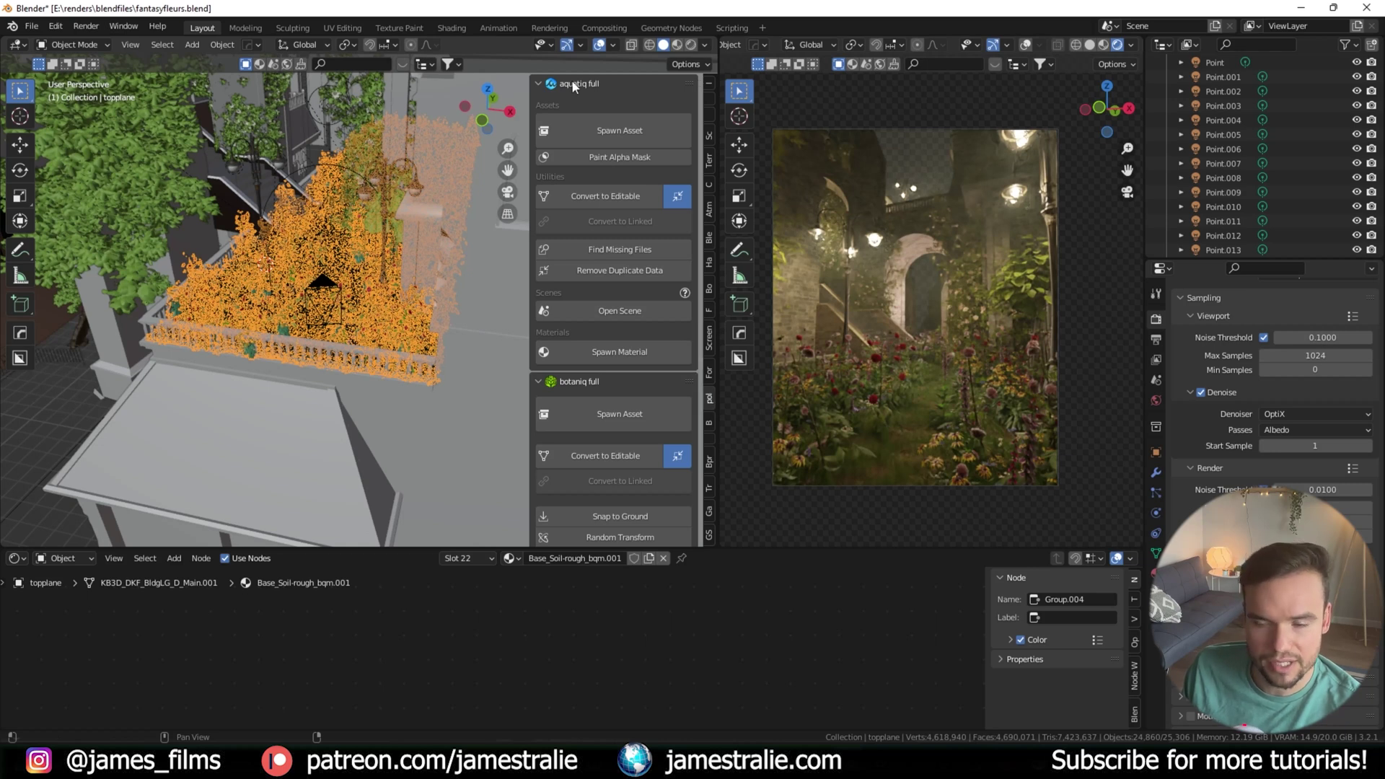
{"action": "left_click", "coordinate": [622, 138]}
{"action": "left_click", "coordinate": [621, 214]}
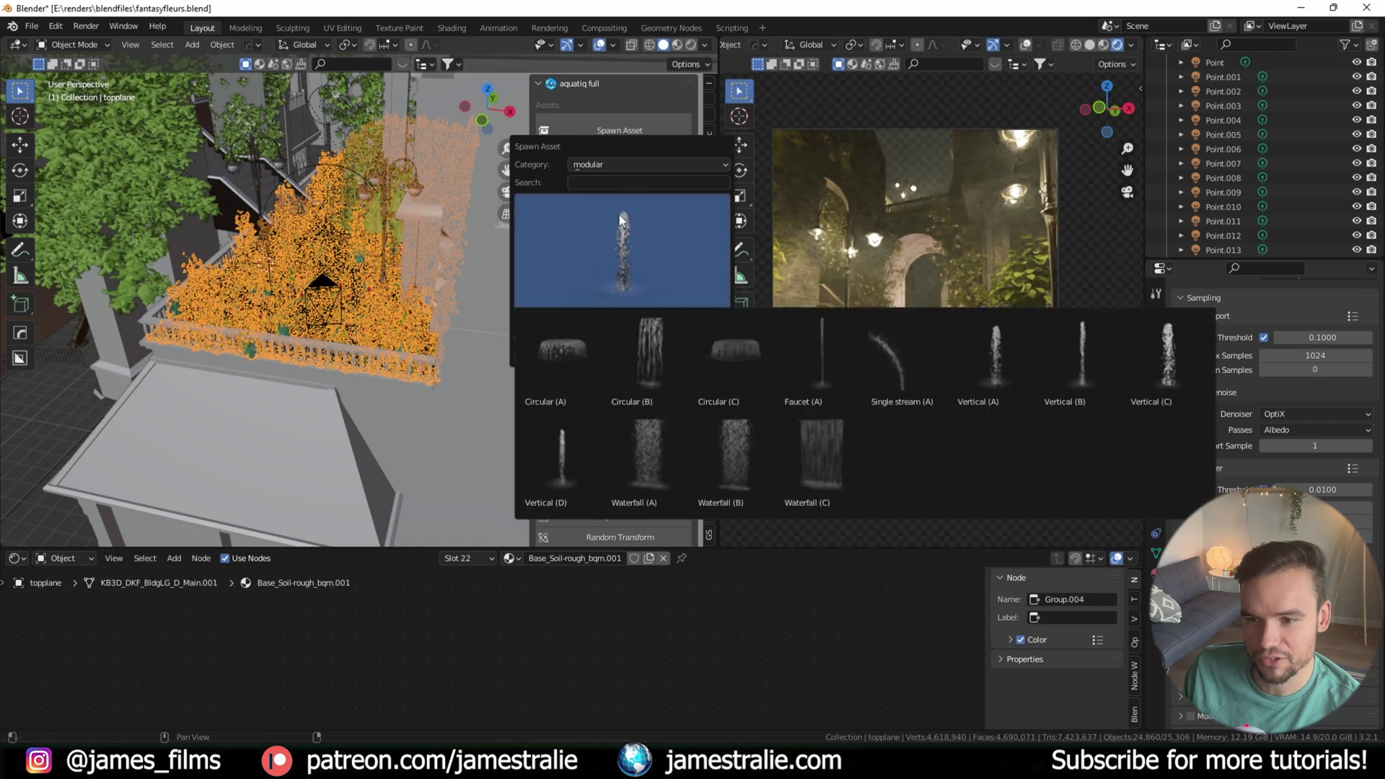
{"action": "left_click", "coordinate": [621, 163]}
{"action": "left_click", "coordinate": [614, 196]}
{"action": "left_click", "coordinate": [608, 245]}
{"action": "left_click", "coordinate": [607, 245]}
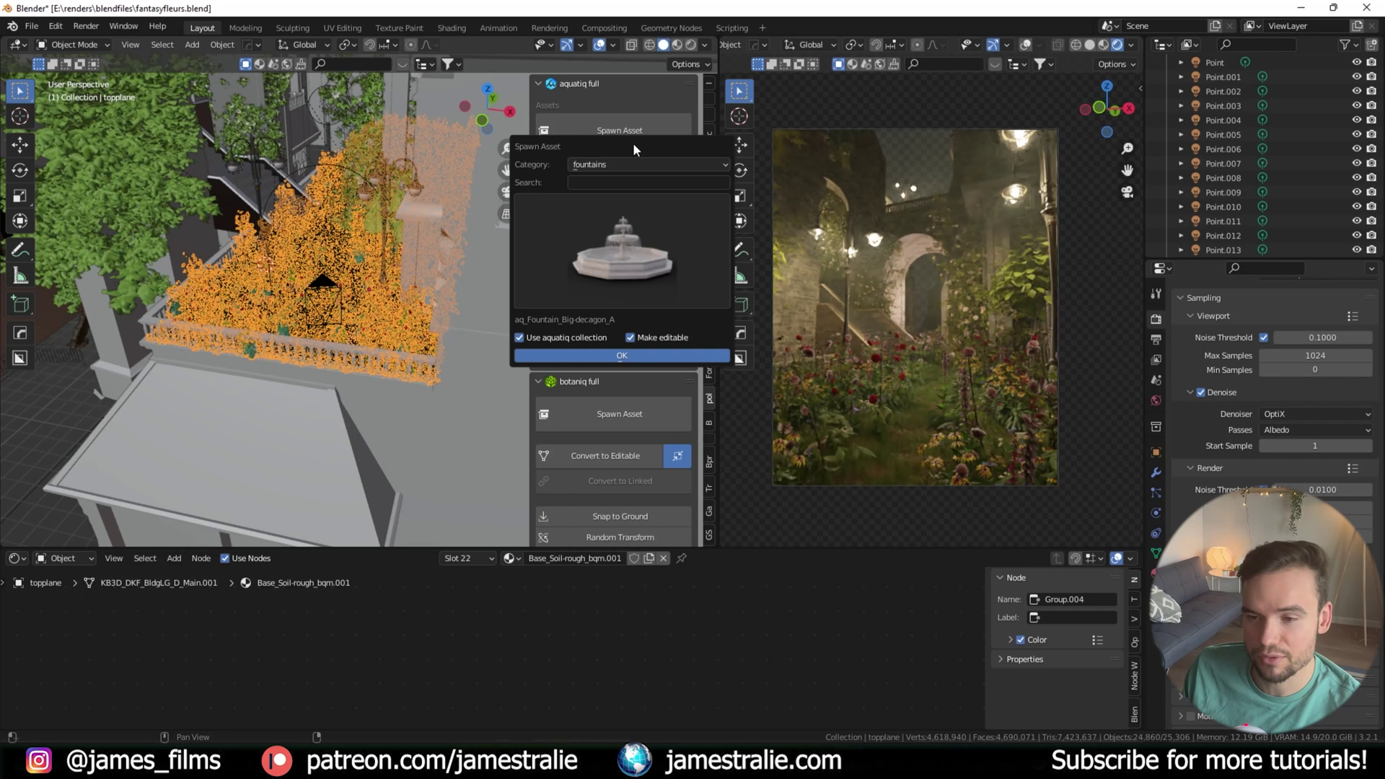
Collapse the aquatiq and botaniq settings, and browse the street signs usa category of the traffiq Spawn Asset library
{"action": "left_click", "coordinate": [538, 85]}
{"action": "left_click", "coordinate": [539, 106]}
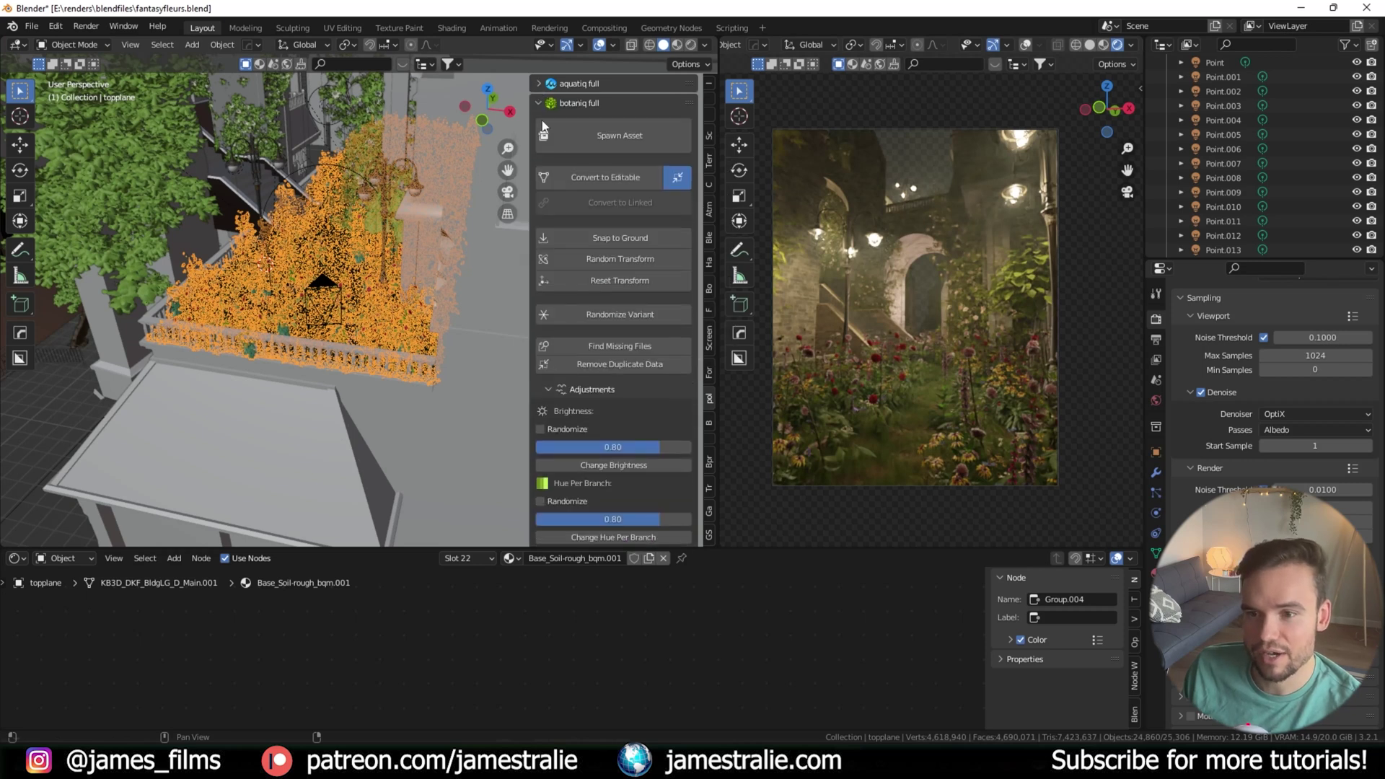
{"action": "left_click", "coordinate": [539, 122]}
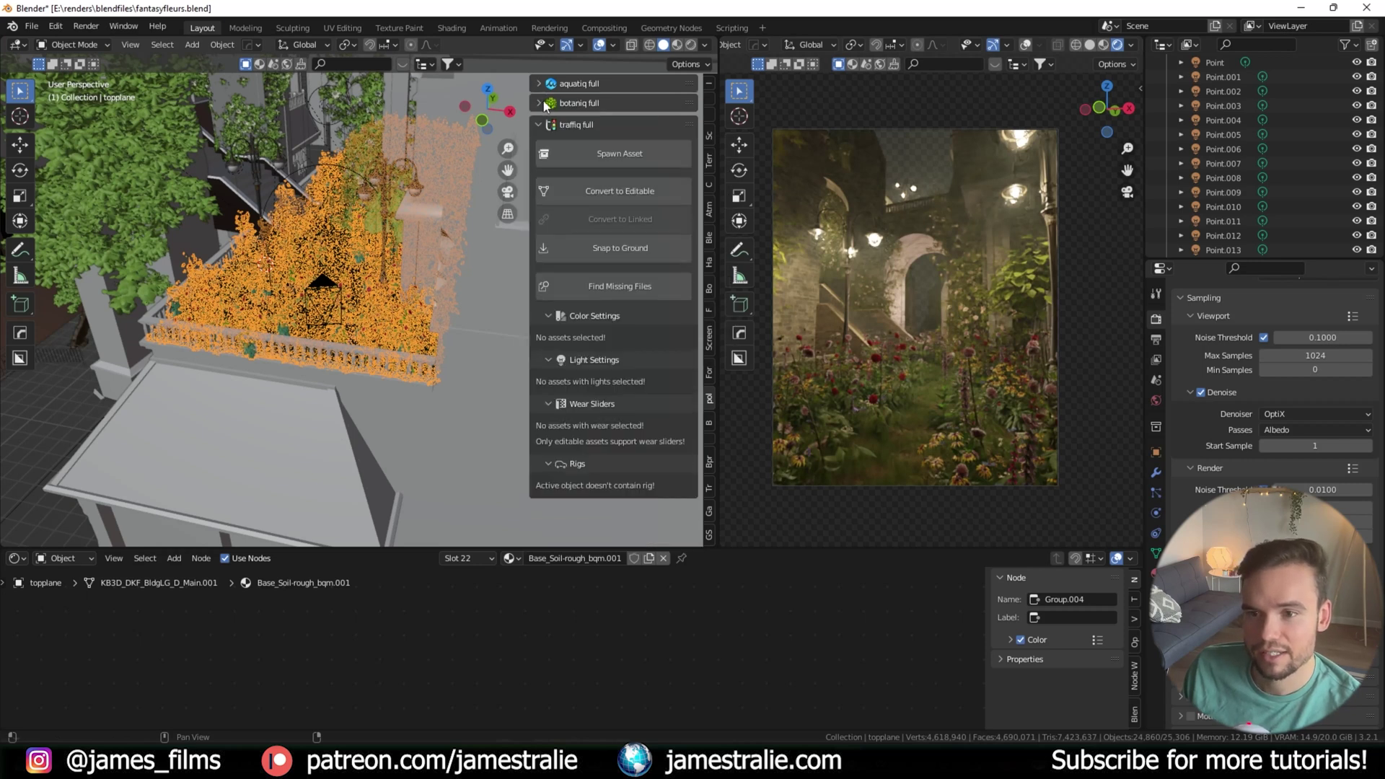
{"action": "left_click", "coordinate": [608, 152]}
{"action": "left_click", "coordinate": [619, 198]}
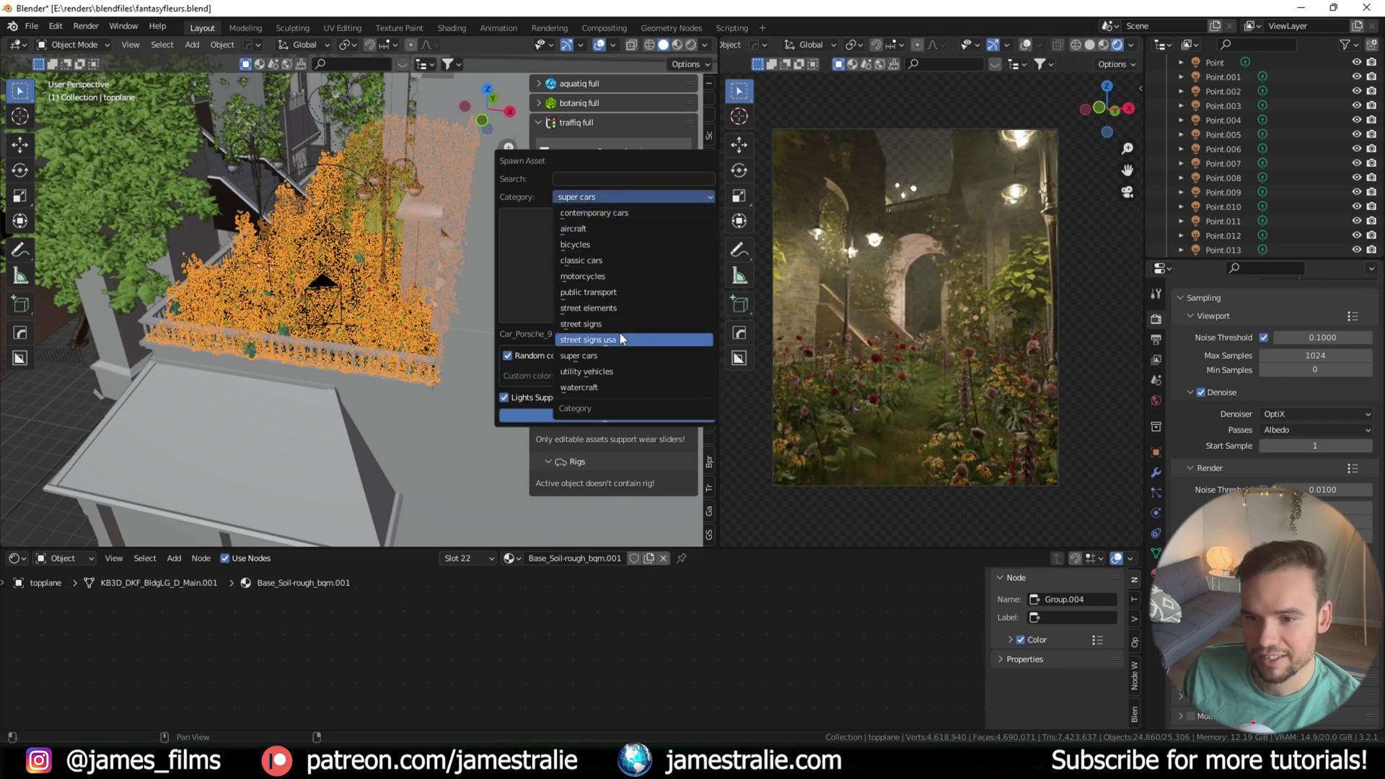
{"action": "left_click", "coordinate": [622, 339]}
{"action": "left_click", "coordinate": [622, 220]}
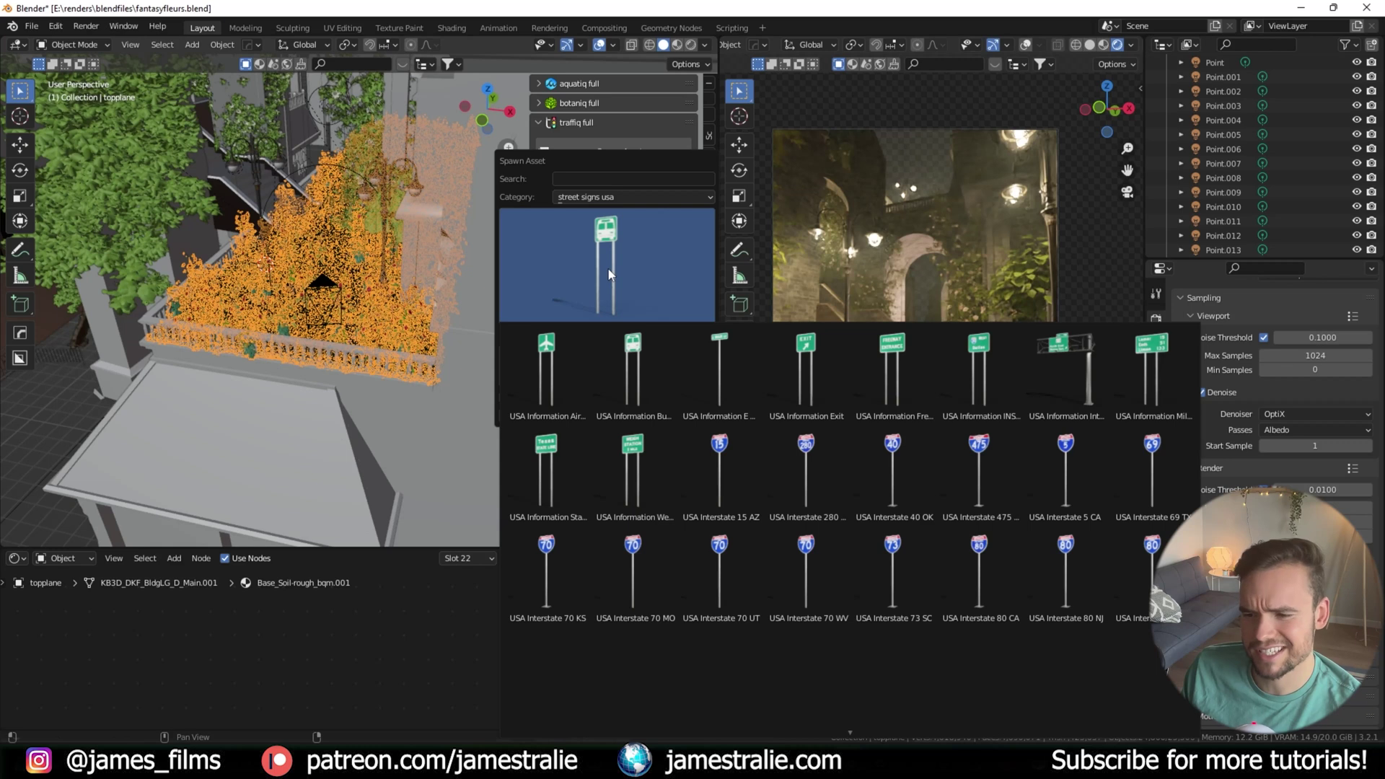
Browse the classic cars and public transport categories of the traffiq asset library
{"action": "left_click", "coordinate": [626, 196]}
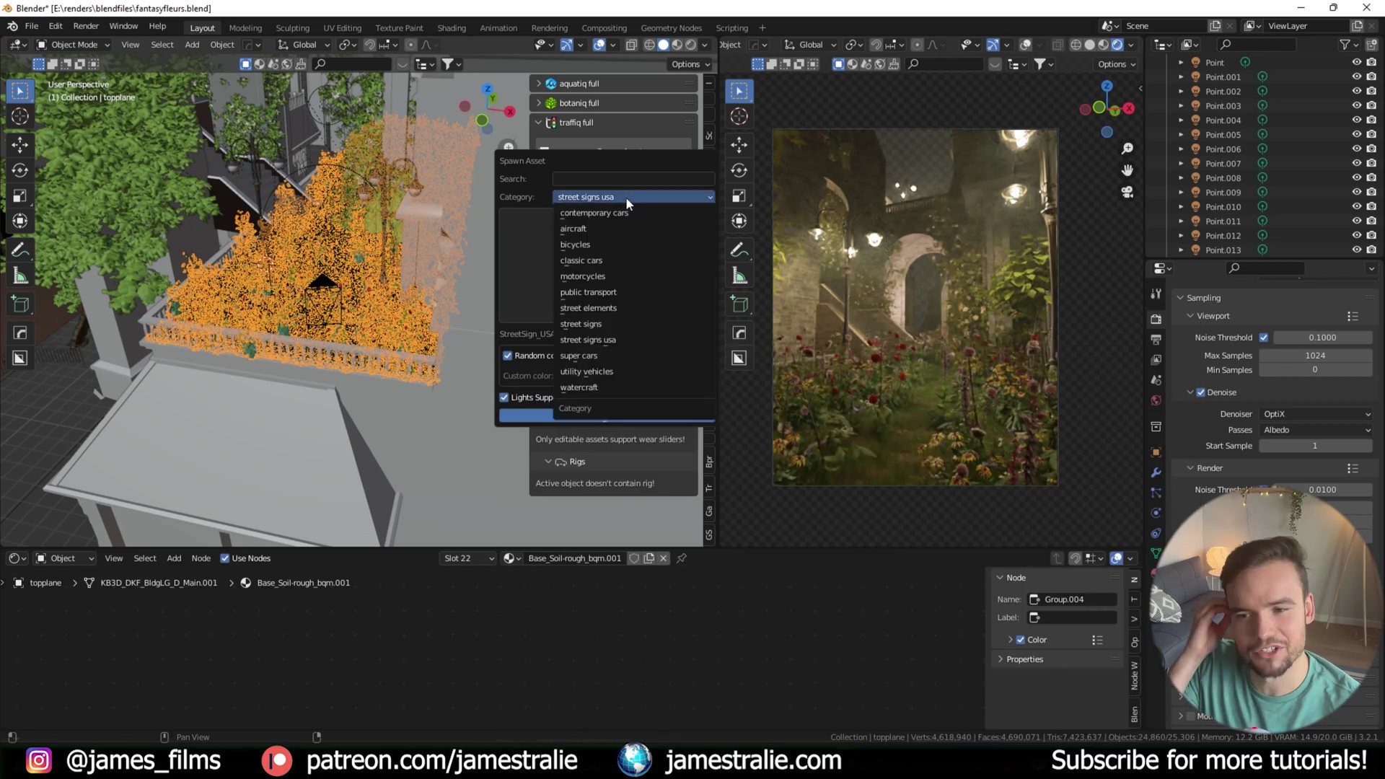
{"action": "left_click", "coordinate": [626, 260]}
{"action": "left_click", "coordinate": [626, 268]}
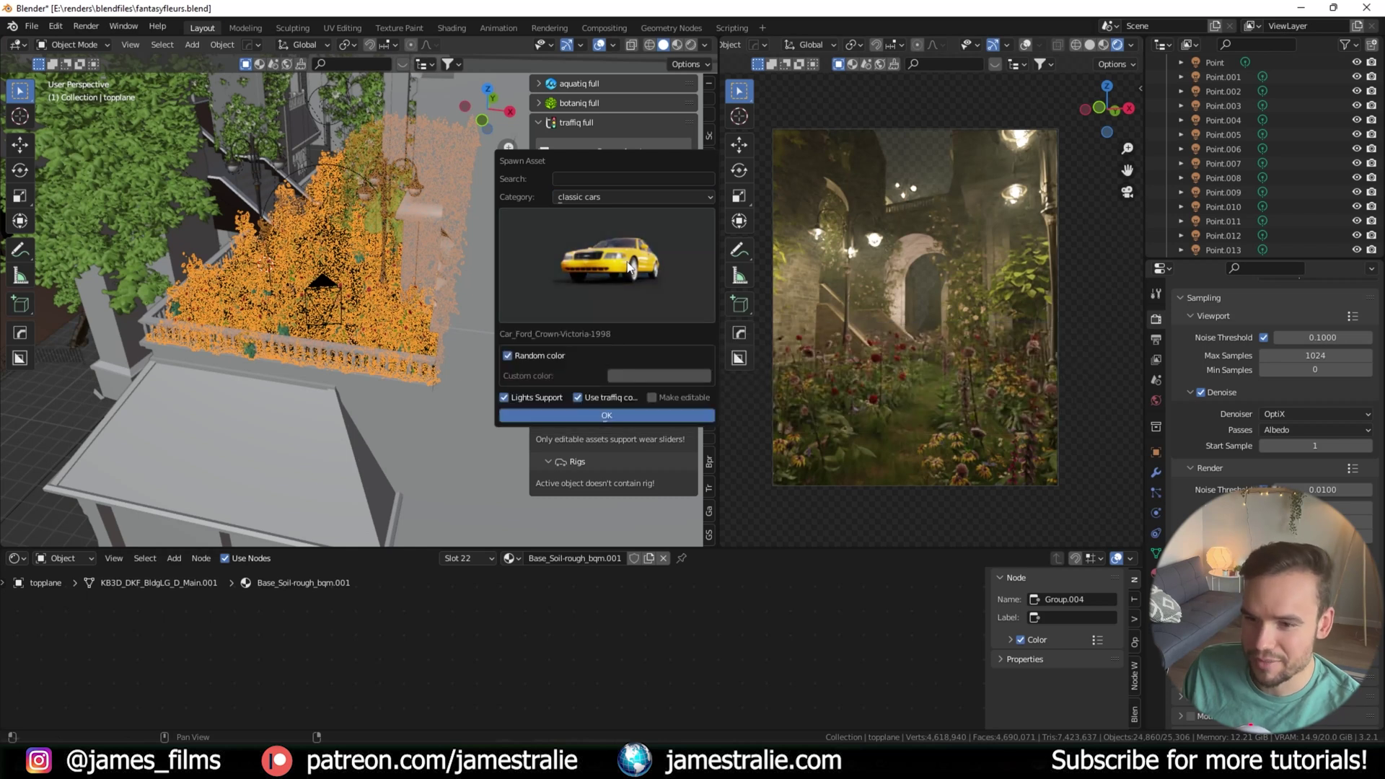
{"action": "left_click", "coordinate": [611, 199]}
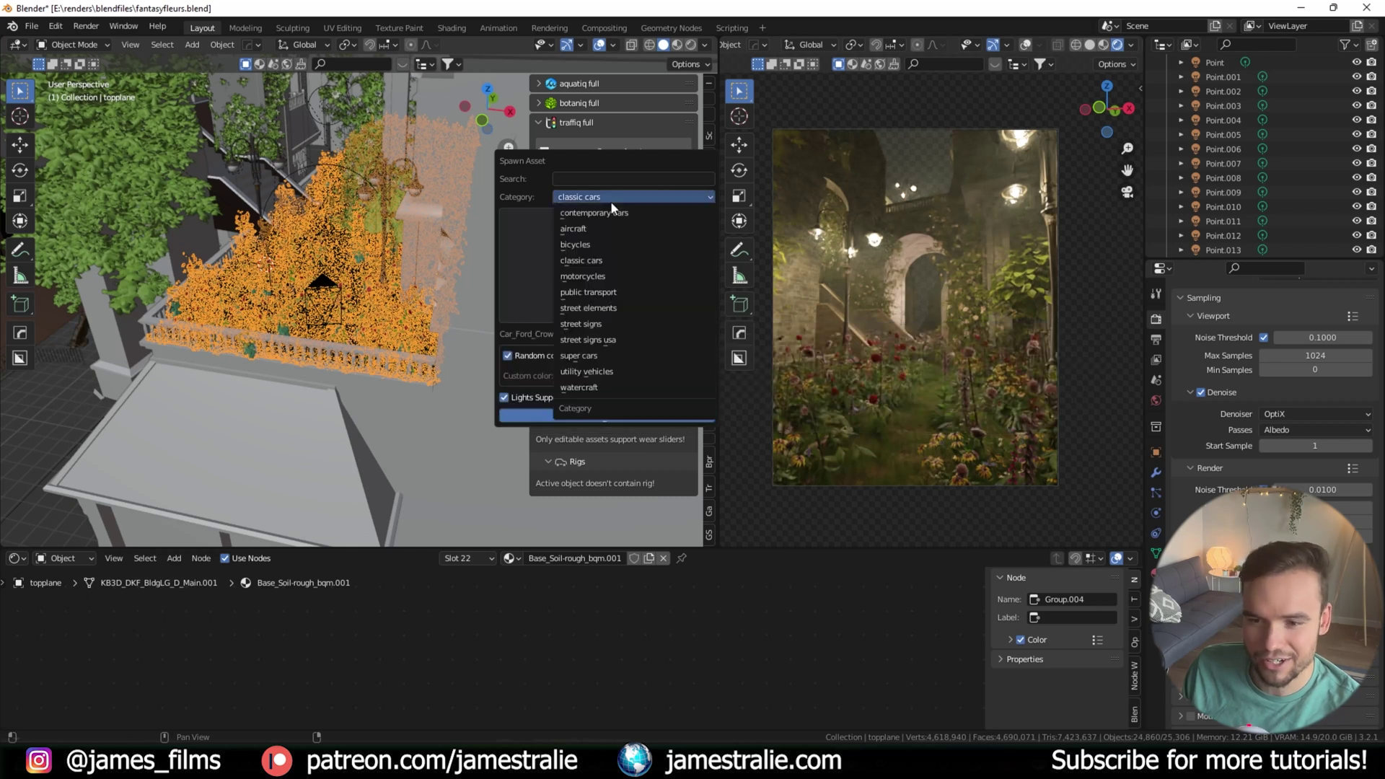
{"action": "left_click", "coordinate": [621, 293]}
{"action": "left_click", "coordinate": [627, 268]}
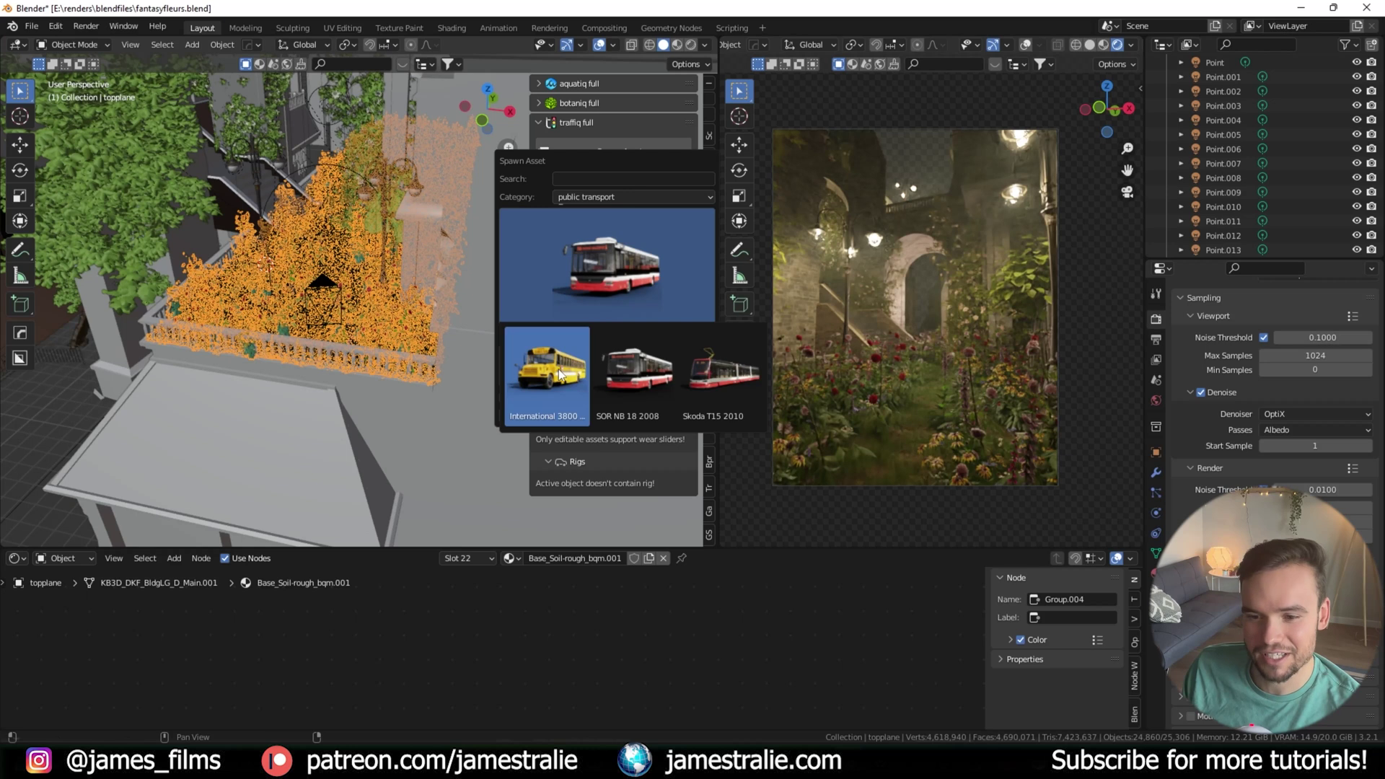
Return to the botaniq scatter settings of topplane and browse the flowers presets in Scatter Assets without adding one
{"action": "left_click", "coordinate": [542, 122]}
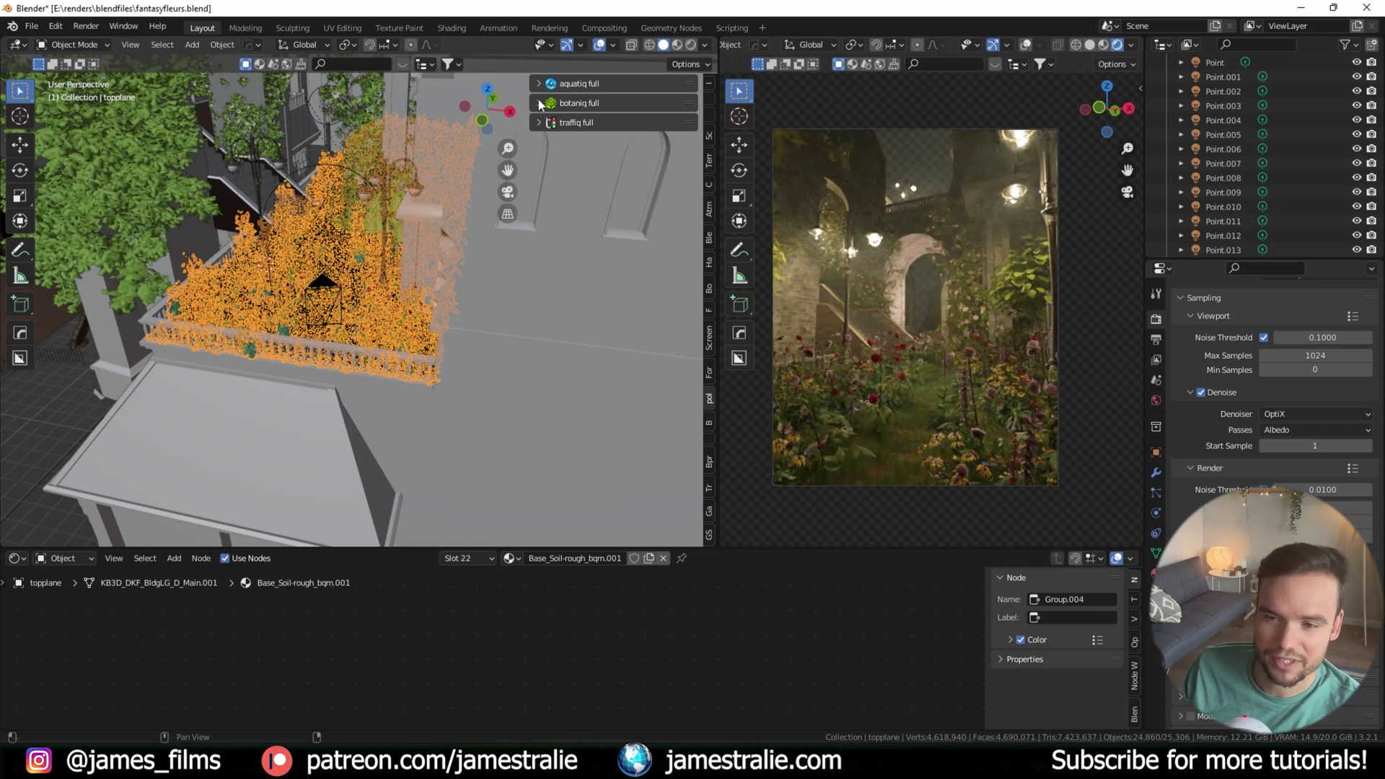
{"action": "left_click", "coordinate": [540, 103]}
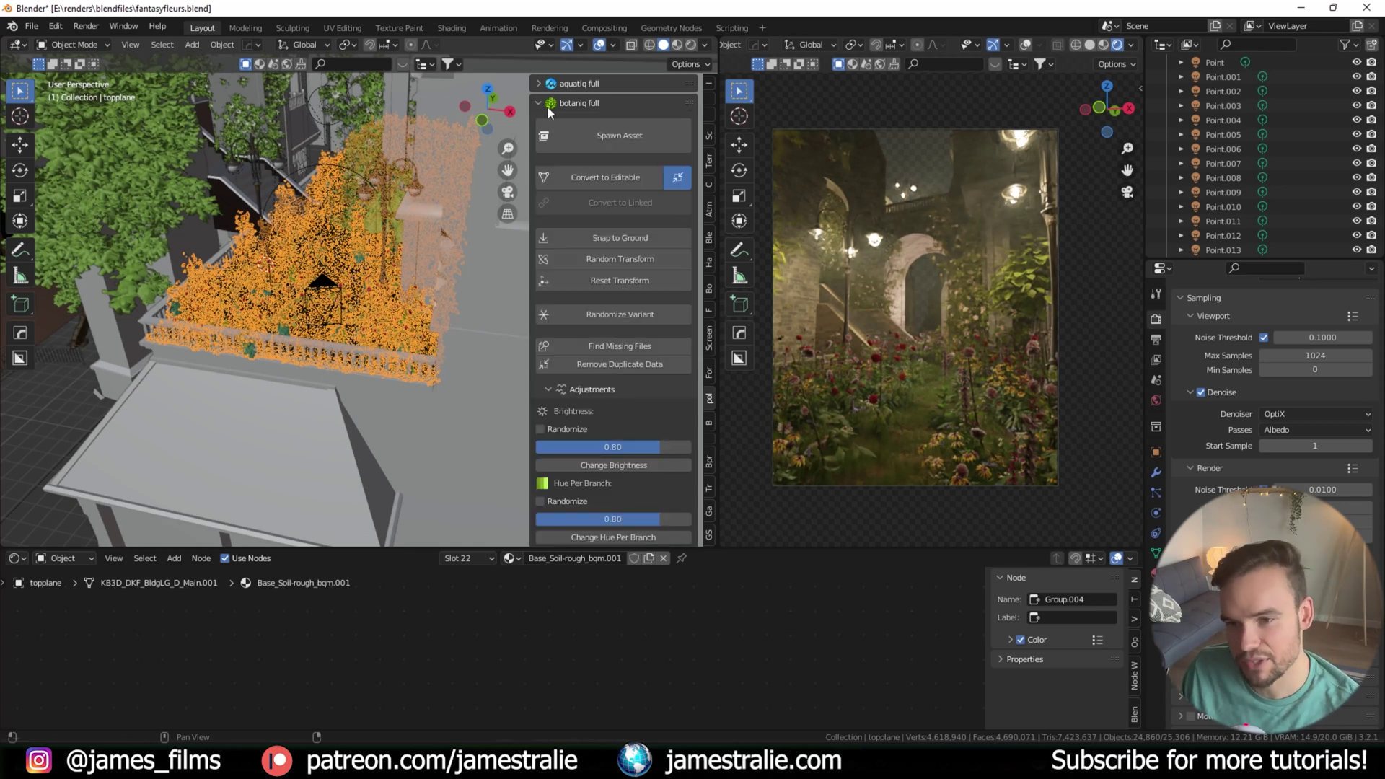
{"action": "scroll", "coordinate": [535, 264], "scroll_direction": "down", "scroll_amount": 10}
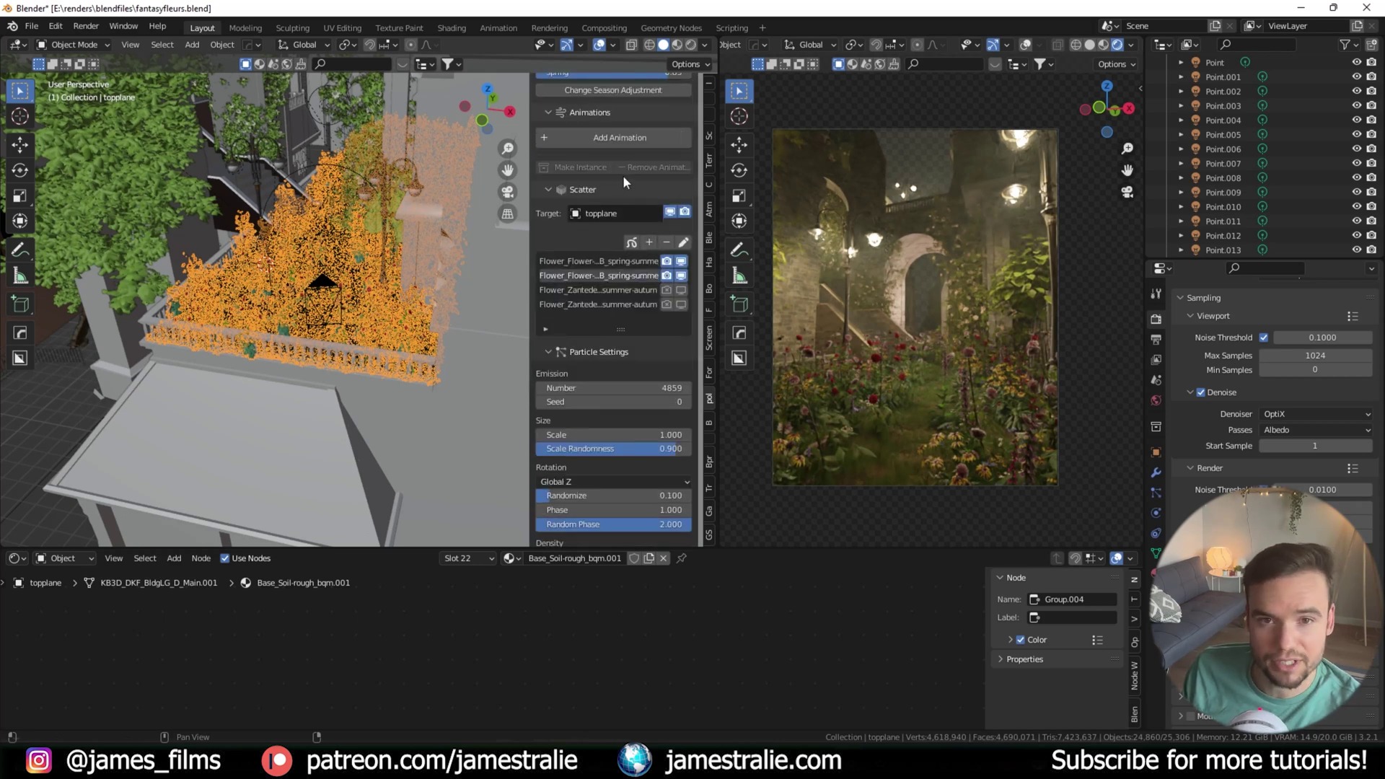
{"action": "left_click", "coordinate": [650, 243]}
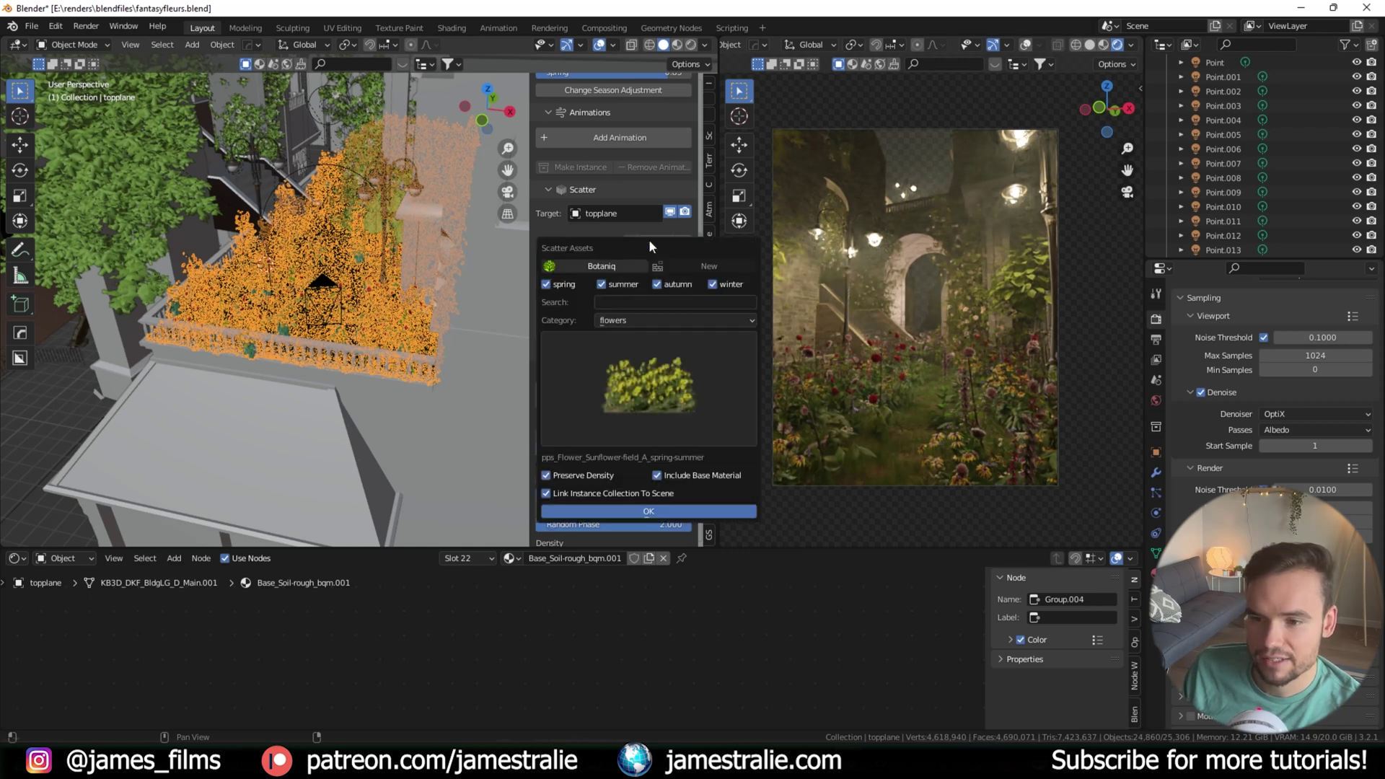
{"action": "left_click", "coordinate": [636, 319]}
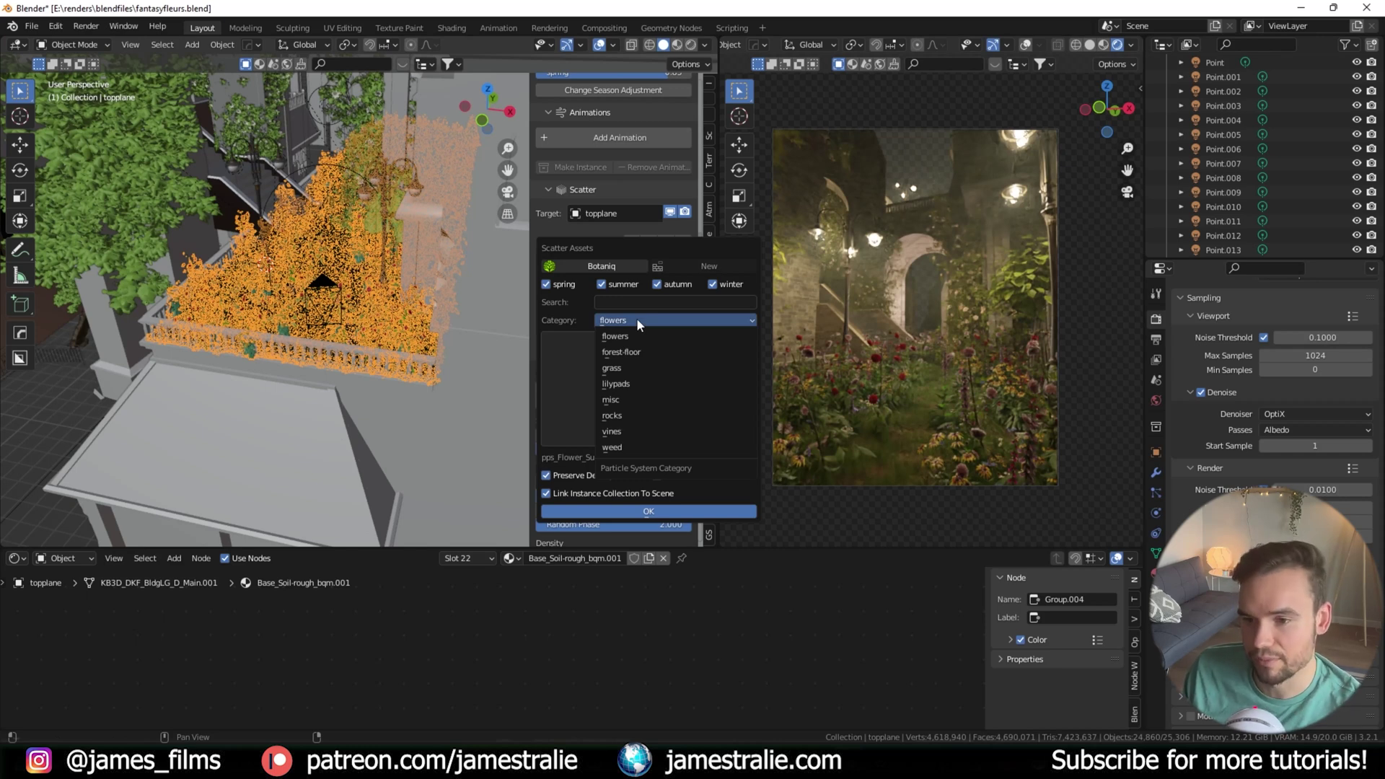
{"action": "left_click", "coordinate": [638, 323]}
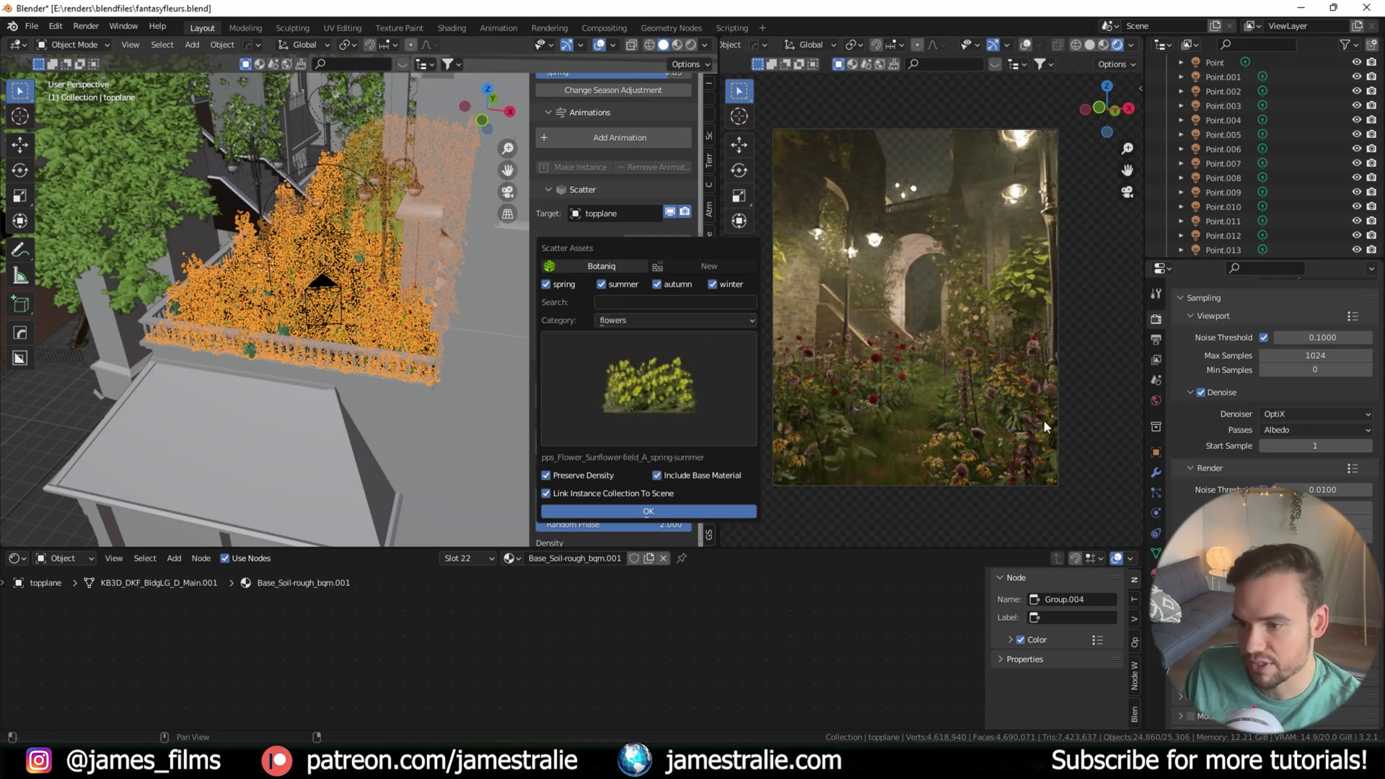
{"action": "left_click", "coordinate": [639, 355]}
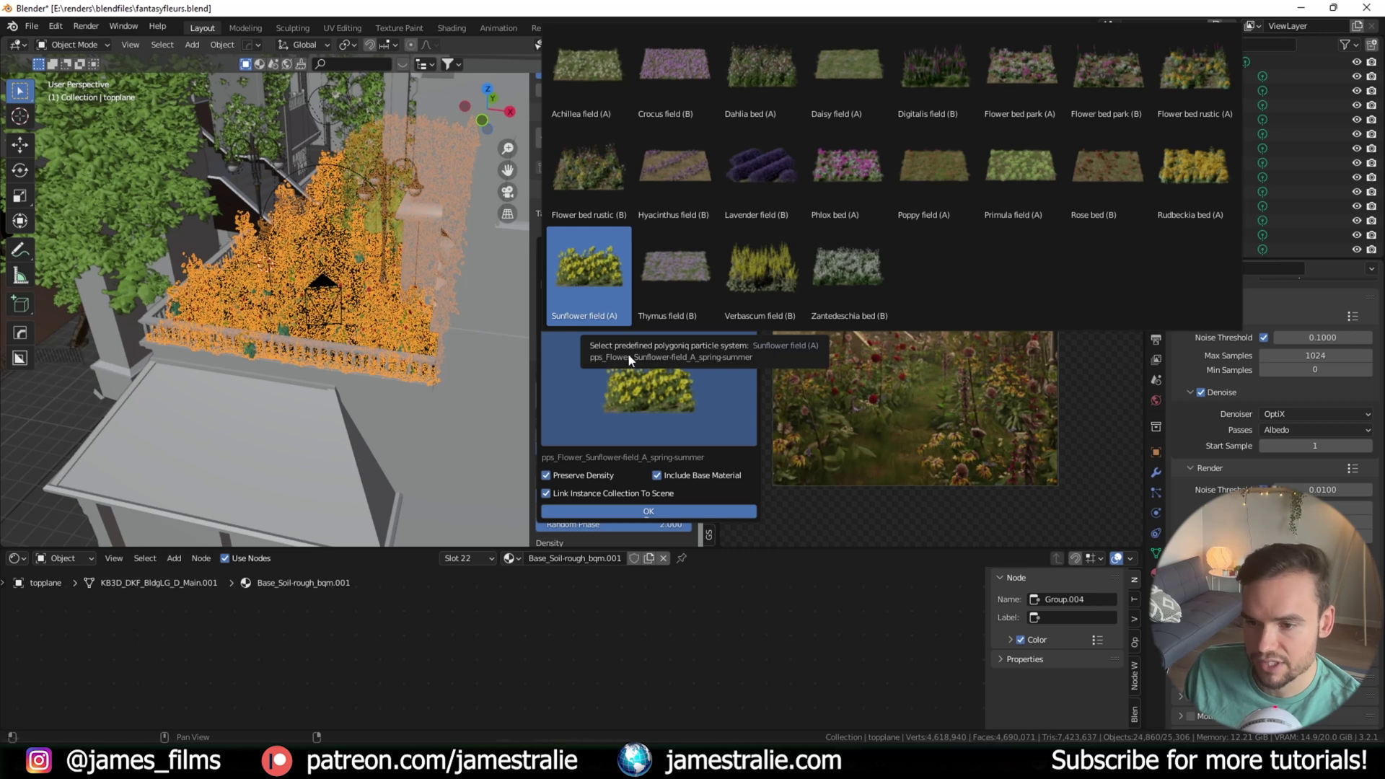
{"action": "left_click", "coordinate": [641, 400]}
{"action": "left_click", "coordinate": [628, 389]}
{"action": "left_click", "coordinate": [624, 384]}
{"action": "left_click", "coordinate": [639, 390]}
{"action": "left_click", "coordinate": [638, 390]}
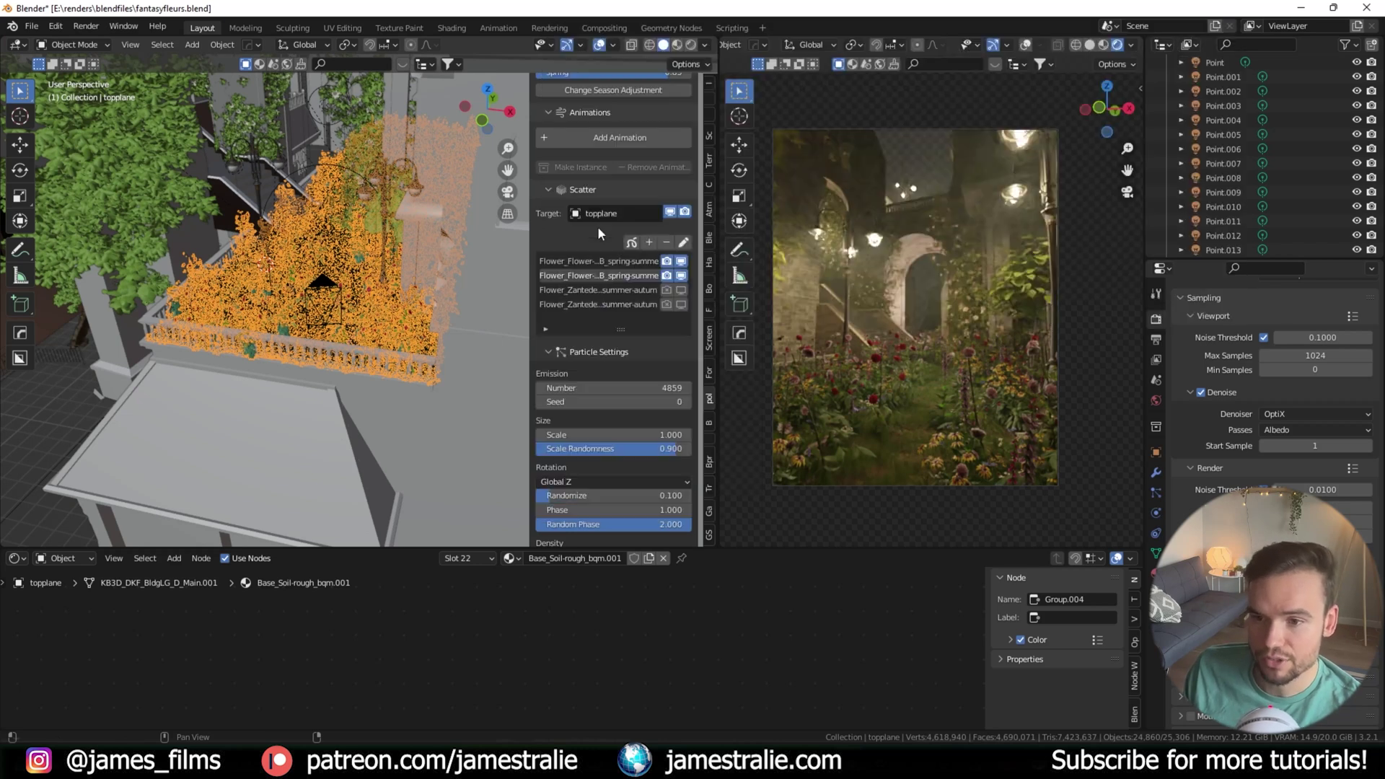
Review the particle, density, visibility and object settings of topplane's active flower system, with its hair particle properties open
{"action": "scroll", "coordinate": [565, 286], "scroll_direction": "down", "scroll_amount": 2}
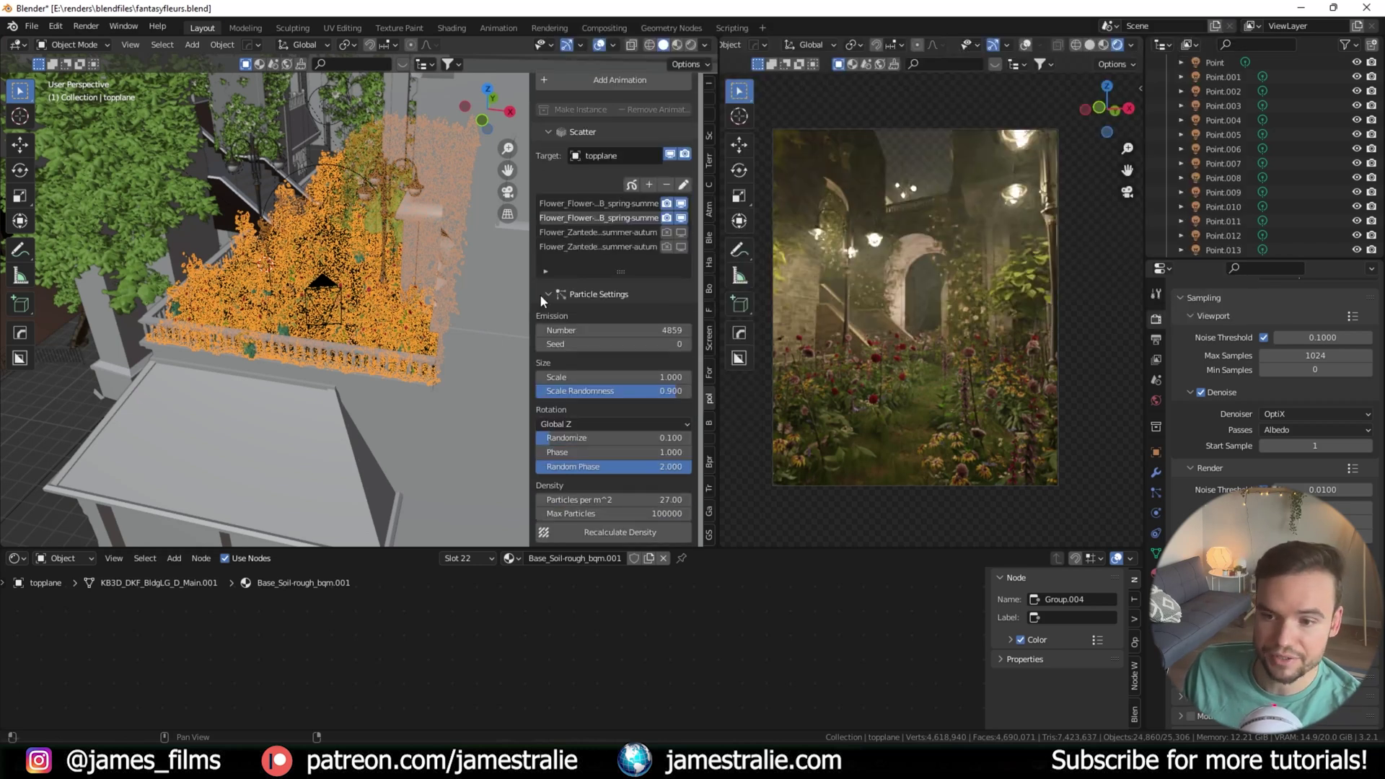
{"action": "scroll", "coordinate": [539, 293], "scroll_direction": "down", "scroll_amount": 2}
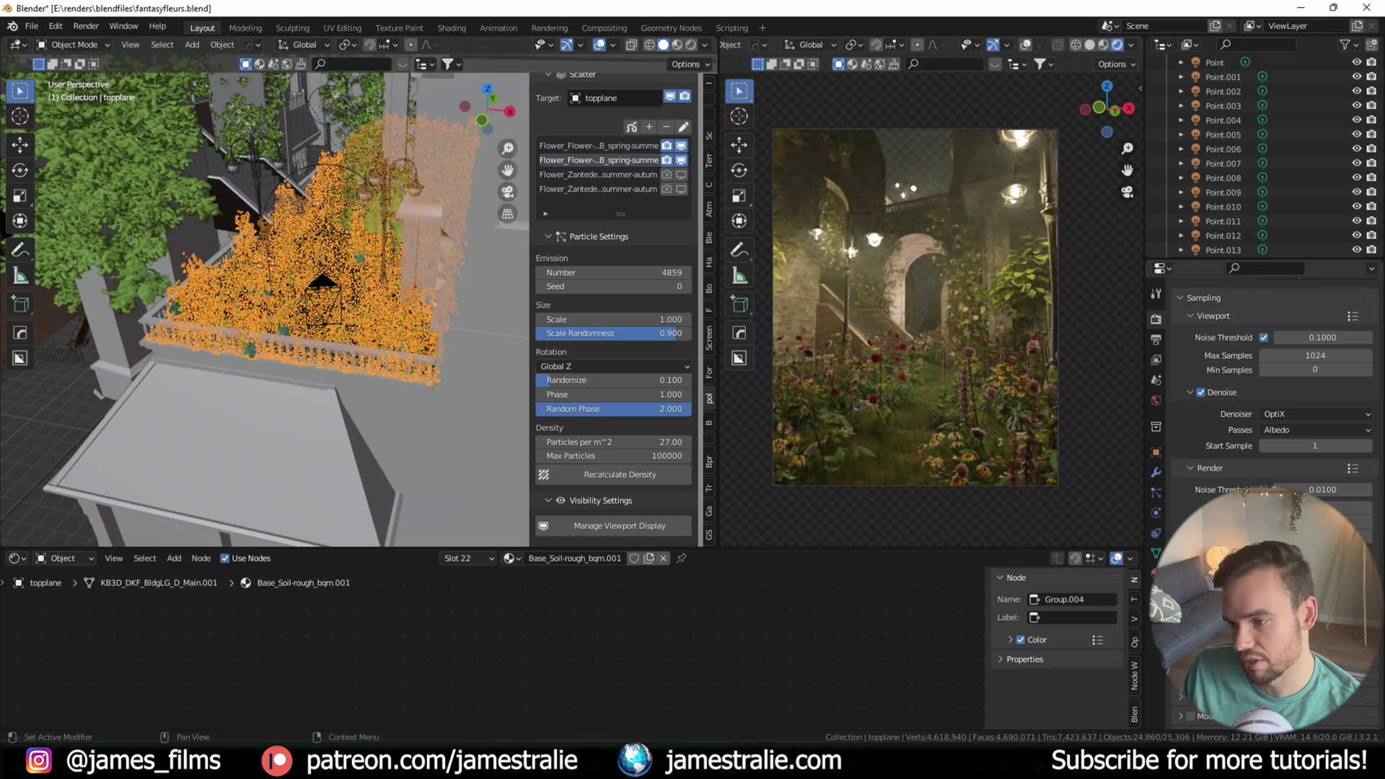
{"action": "left_click", "coordinate": [1156, 492]}
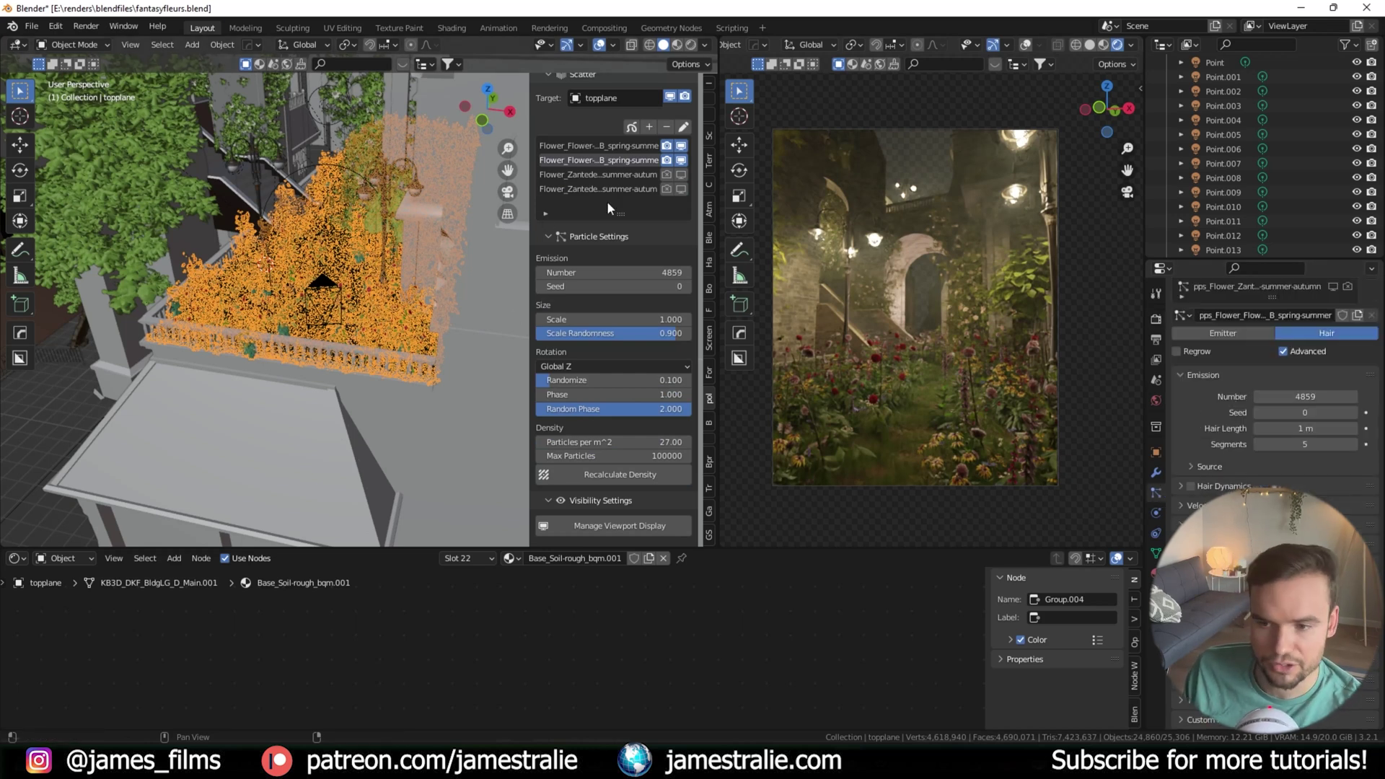
{"action": "scroll", "coordinate": [534, 326], "scroll_direction": "down", "scroll_amount": 1}
{"action": "scroll", "coordinate": [533, 324], "scroll_direction": "down", "scroll_amount": 9}
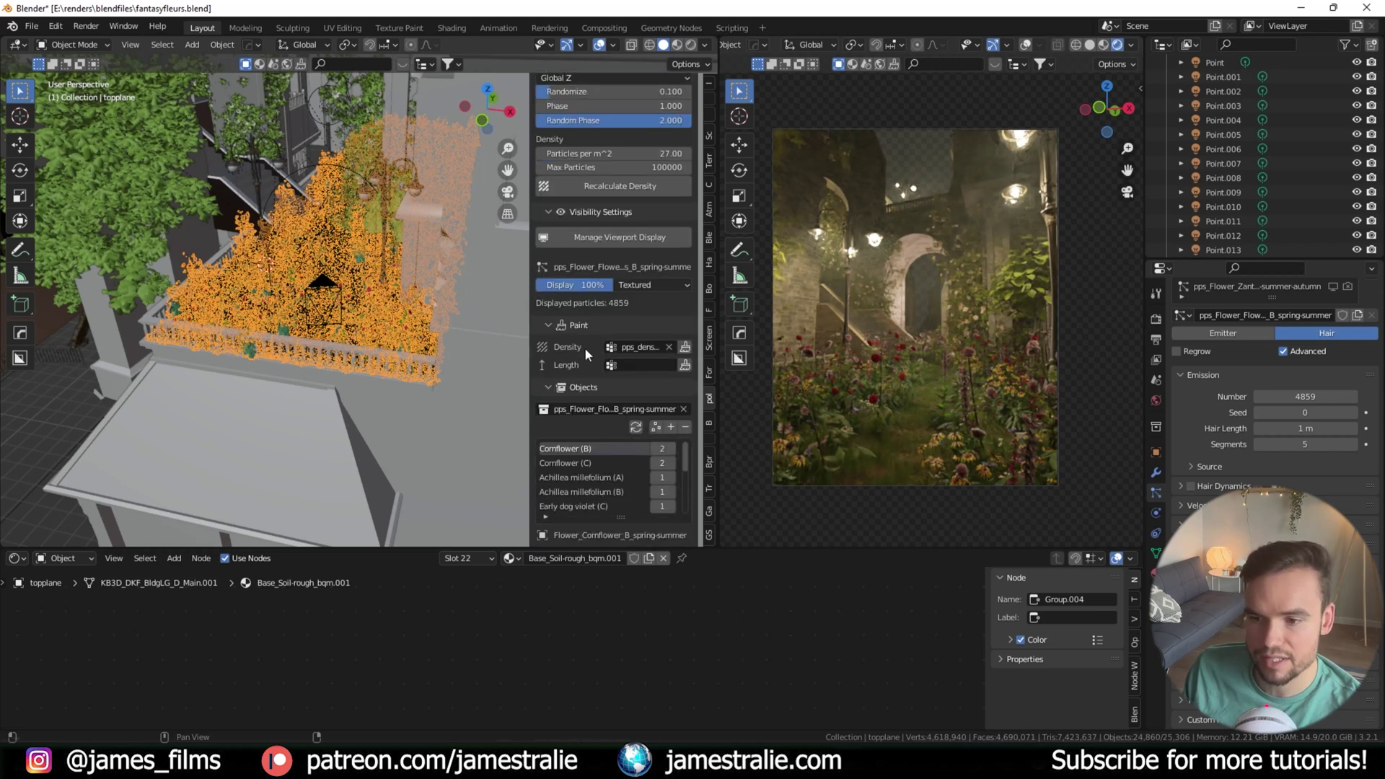
Show the pps_density weight map of the active flower system in Weight Paint mode, and return to Object Mode
{"action": "left_click", "coordinate": [684, 347]}
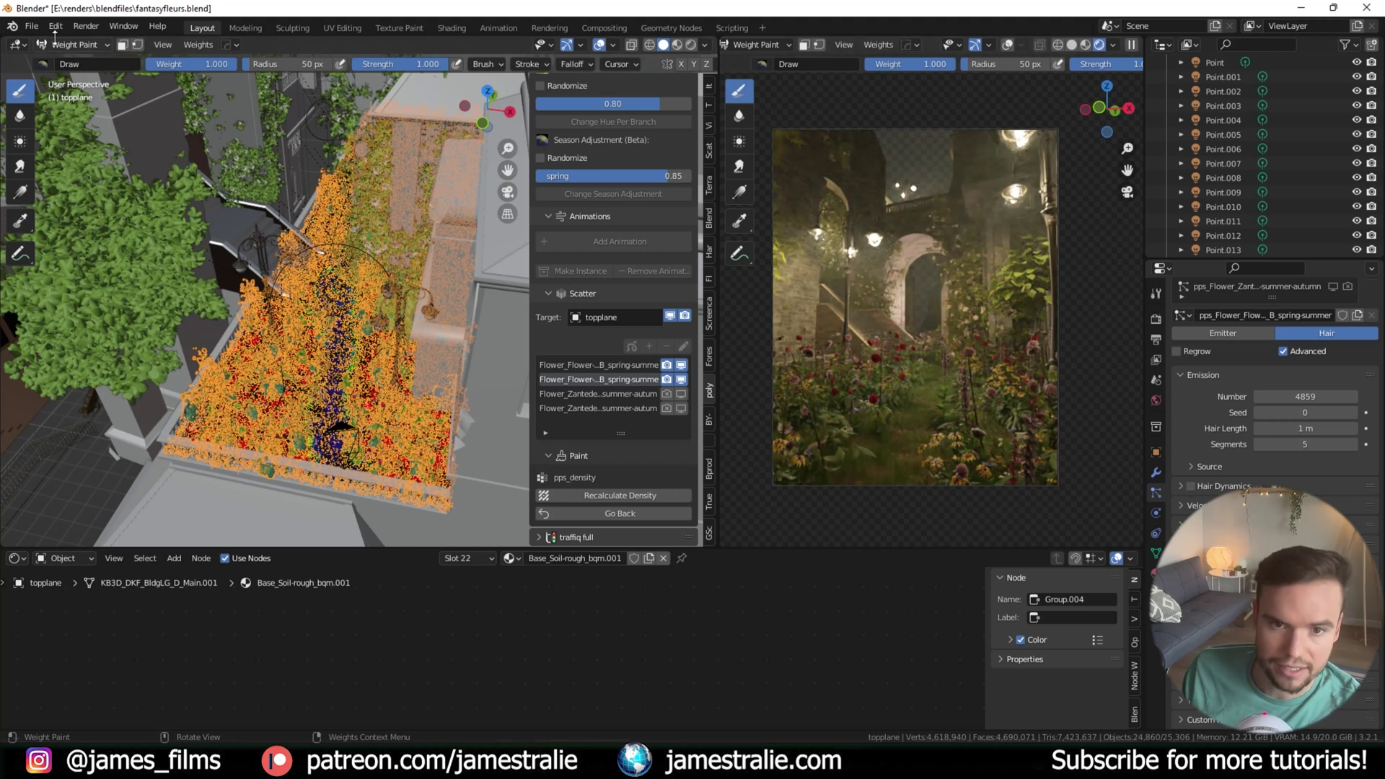
{"action": "left_click", "coordinate": [78, 45]}
{"action": "left_click", "coordinate": [88, 65]}
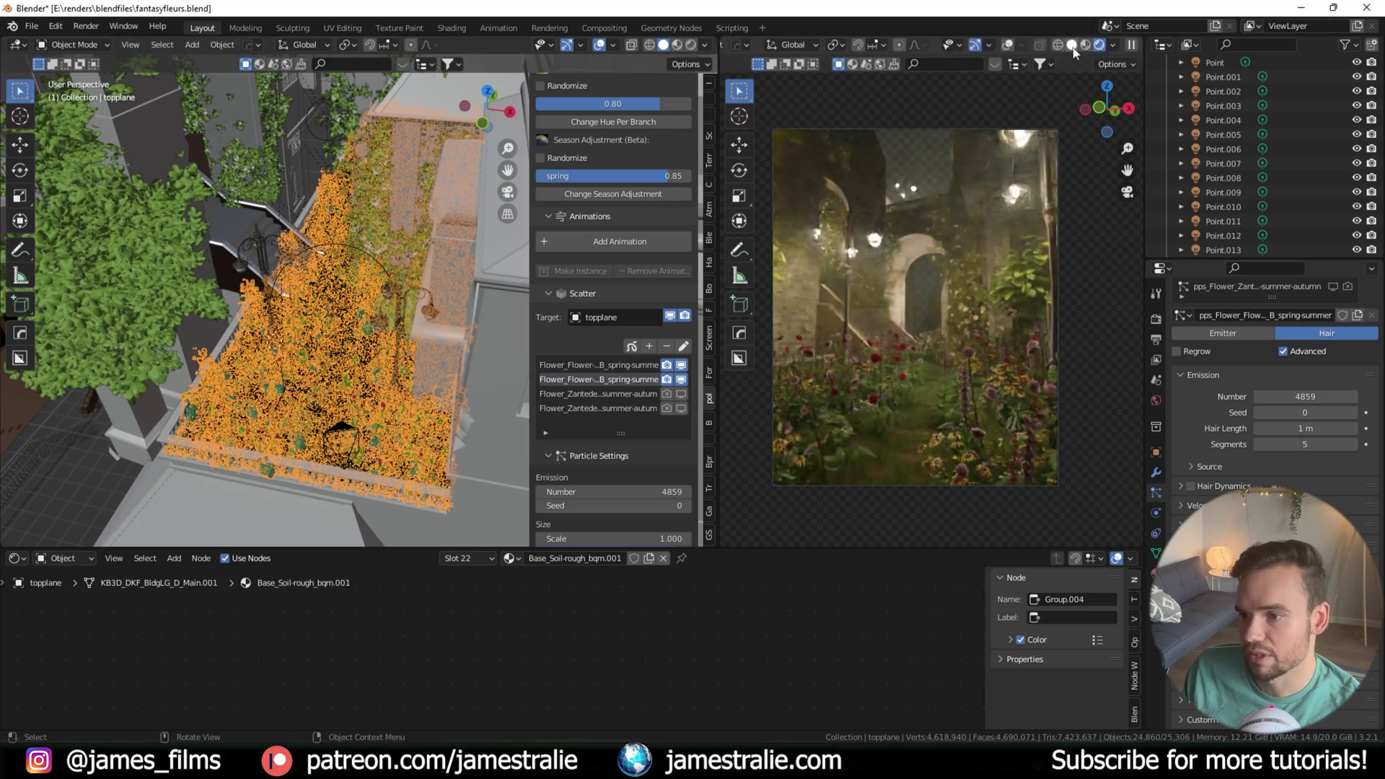
Switch the camera viewport to solid shading with overlays shown, and select the Camera to show its lens settings
{"action": "left_click", "coordinate": [1073, 44]}
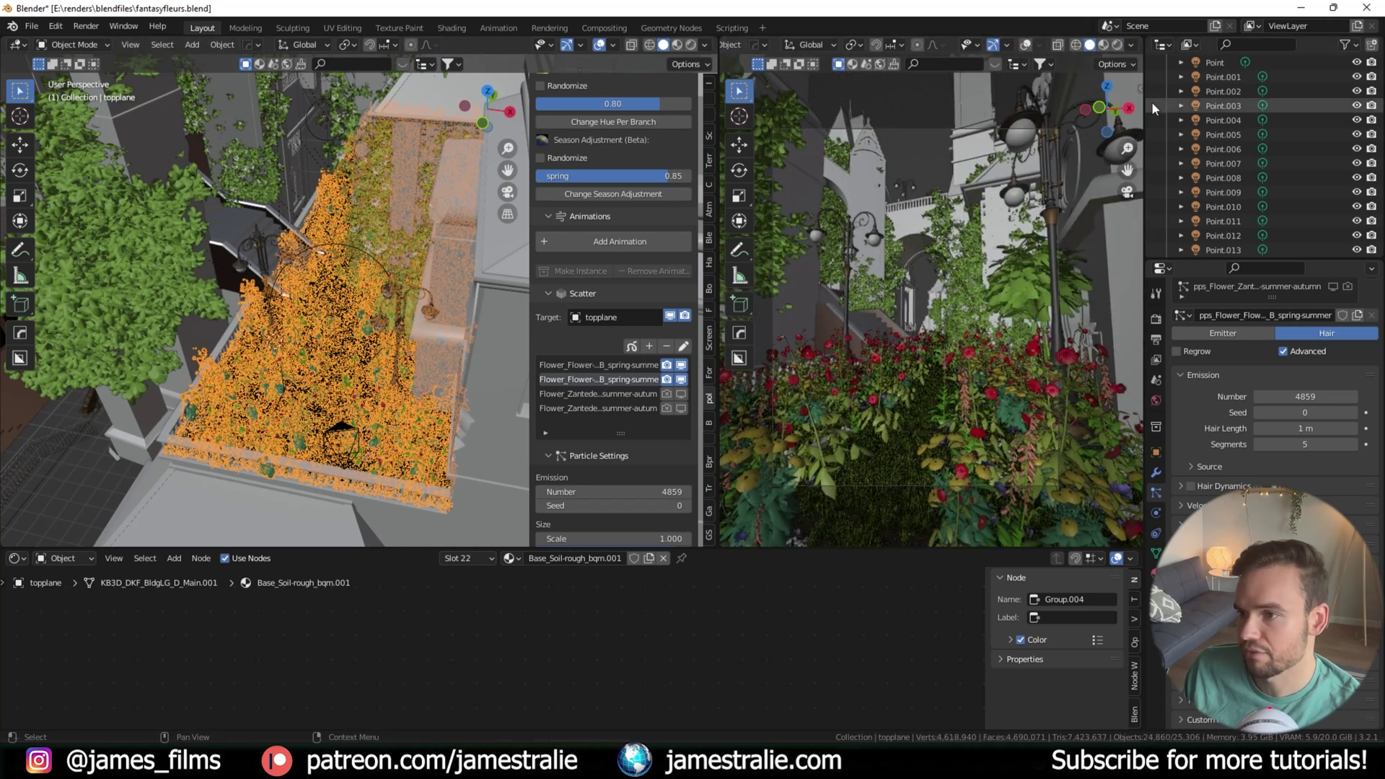
{"action": "left_click", "coordinate": [1025, 44]}
{"action": "scroll", "coordinate": [1253, 178], "scroll_direction": "up", "scroll_amount": 5}
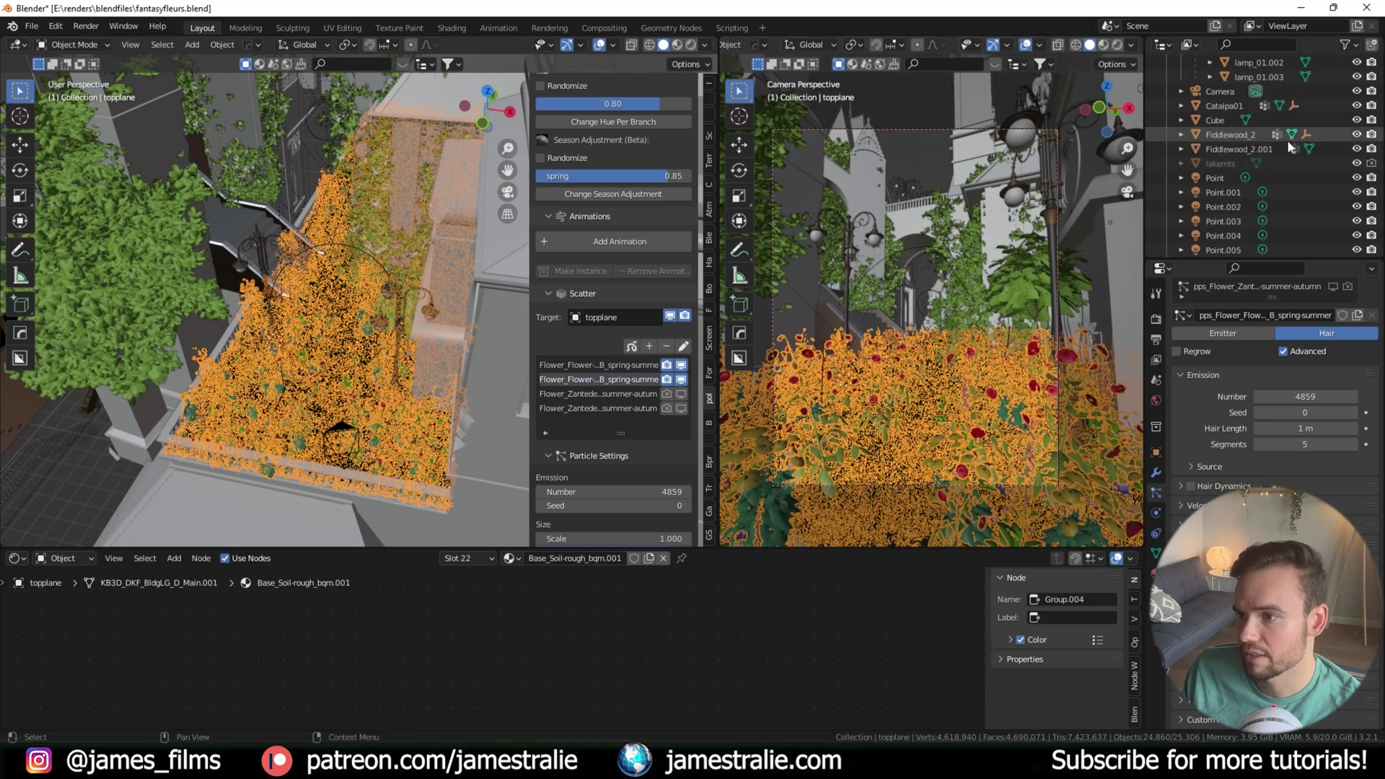
{"action": "left_click", "coordinate": [1254, 178]}
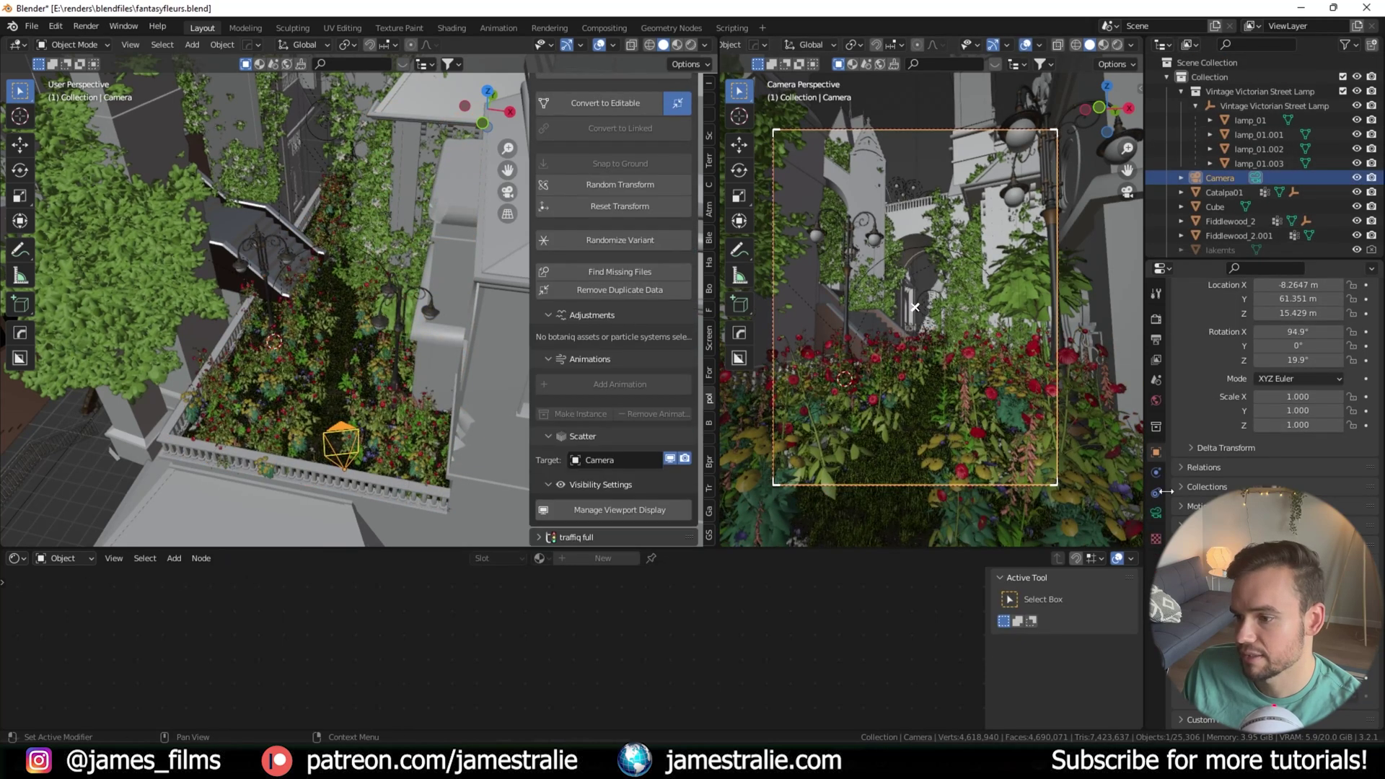
{"action": "left_click", "coordinate": [1209, 479]}
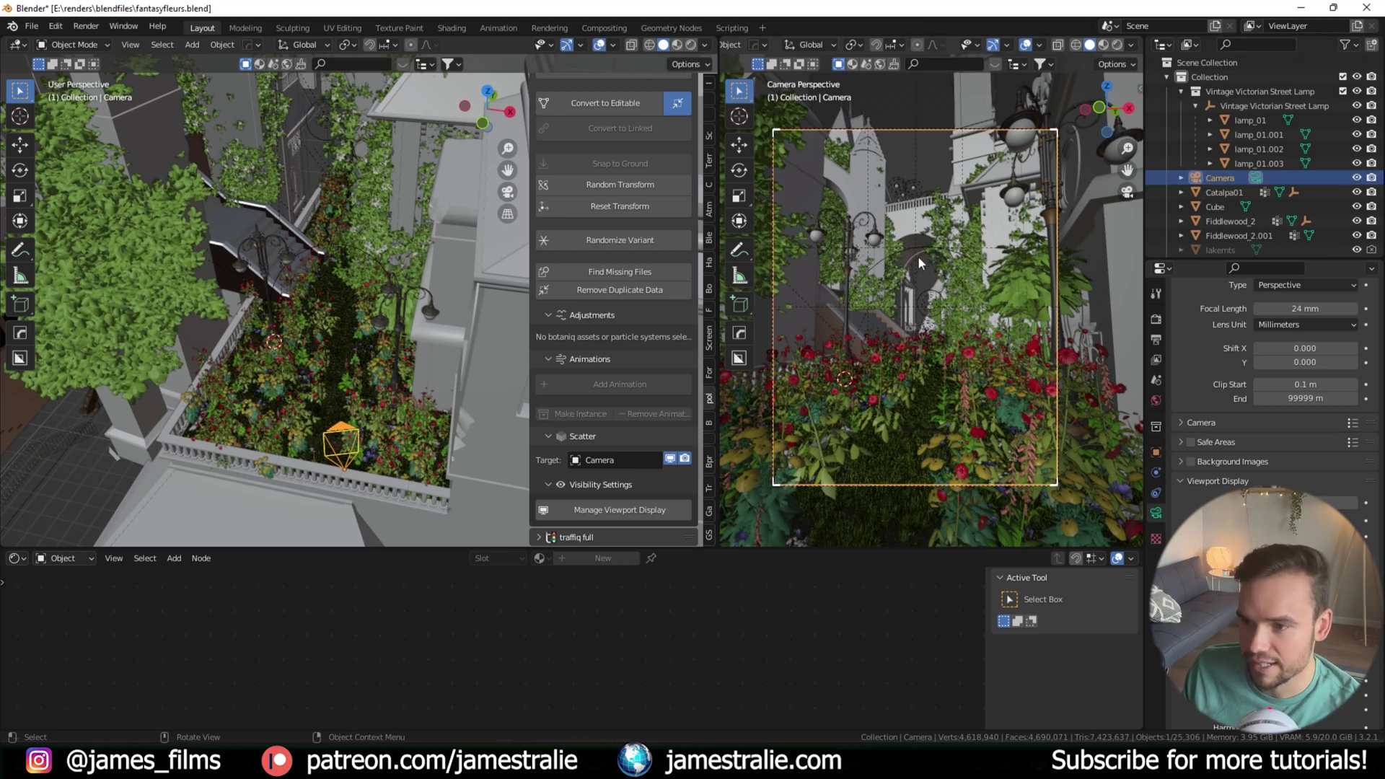
Examine the castle model surrounding the flower bed from afar and up close, and select the arched bridge KB3D_DKF_BldgLG_D_Bridge
{"action": "scroll", "coordinate": [307, 285], "scroll_direction": "down", "scroll_amount": 5}
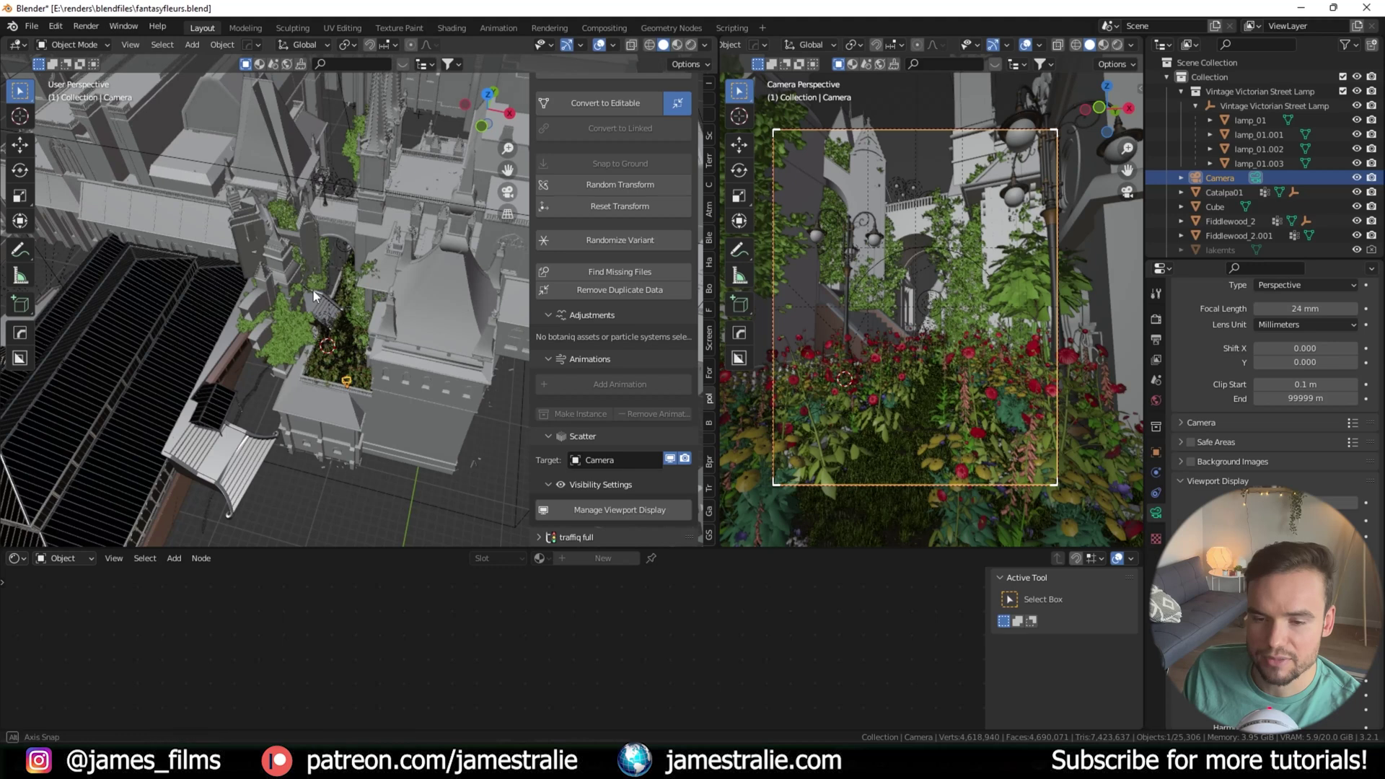
{"action": "scroll", "coordinate": [313, 280], "scroll_direction": "down", "scroll_amount": 6}
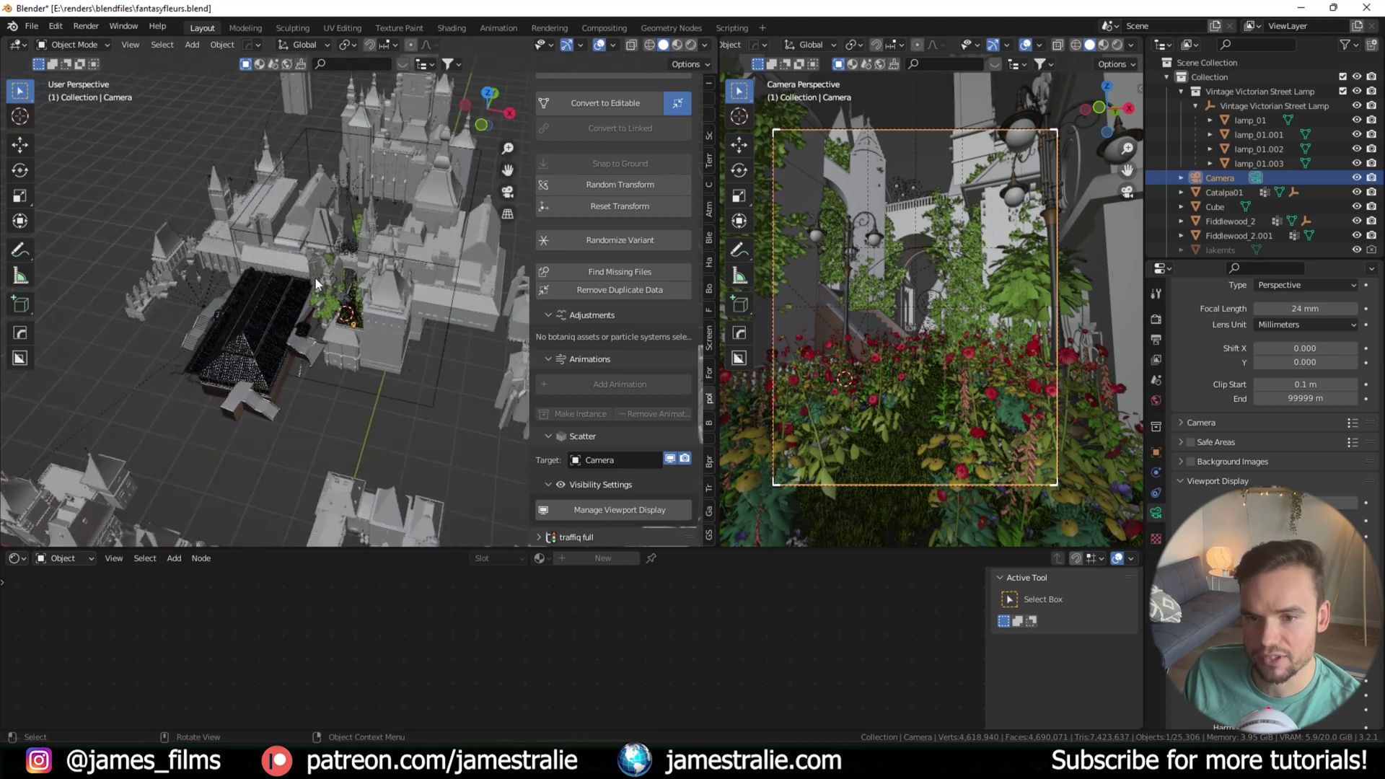
{"action": "scroll", "coordinate": [315, 285], "scroll_direction": "up", "scroll_amount": 8}
{"action": "middle_click_drag", "start_coordinate": [316, 286], "coordinate": [345, 227]}
{"action": "scroll", "coordinate": [345, 227], "scroll_direction": "up", "scroll_amount": 2}
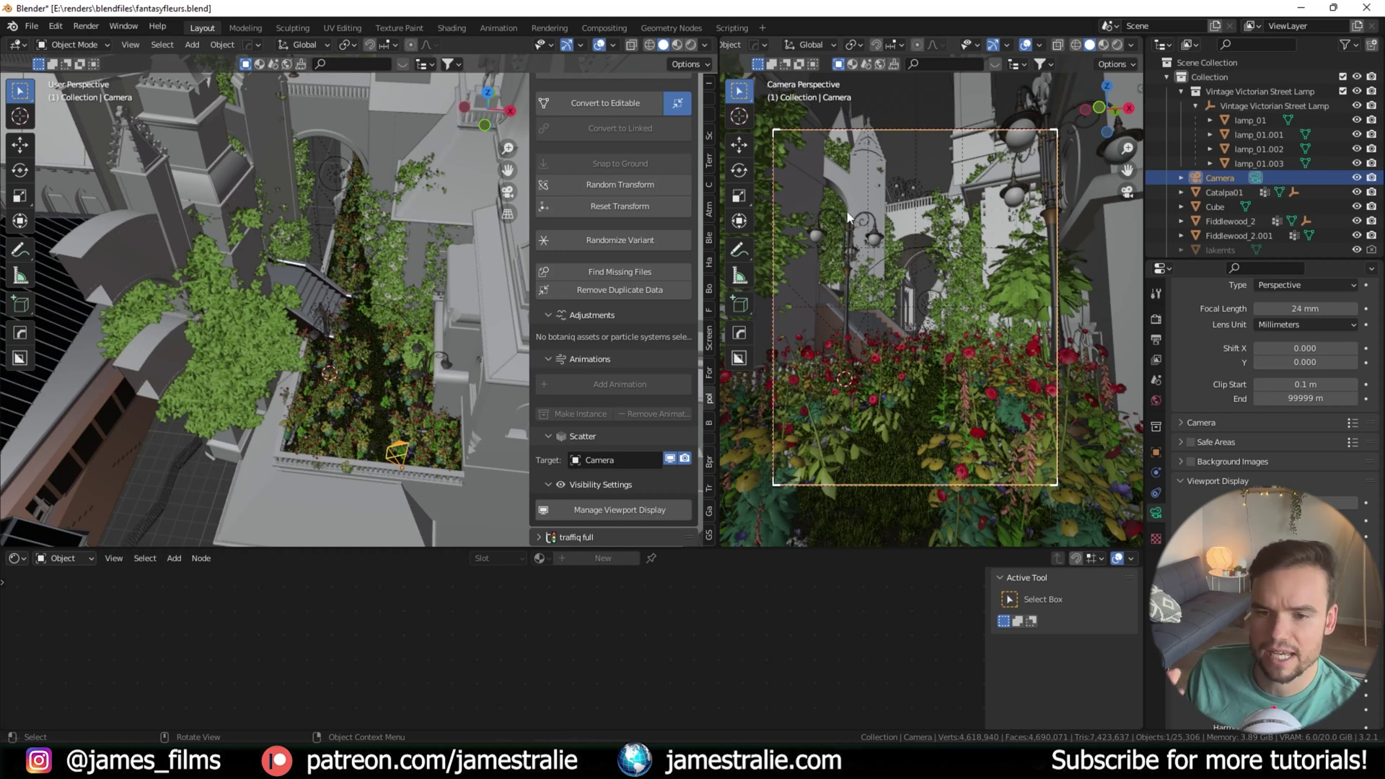
{"action": "middle_click_drag", "start_coordinate": [325, 188], "coordinate": [312, 130]}
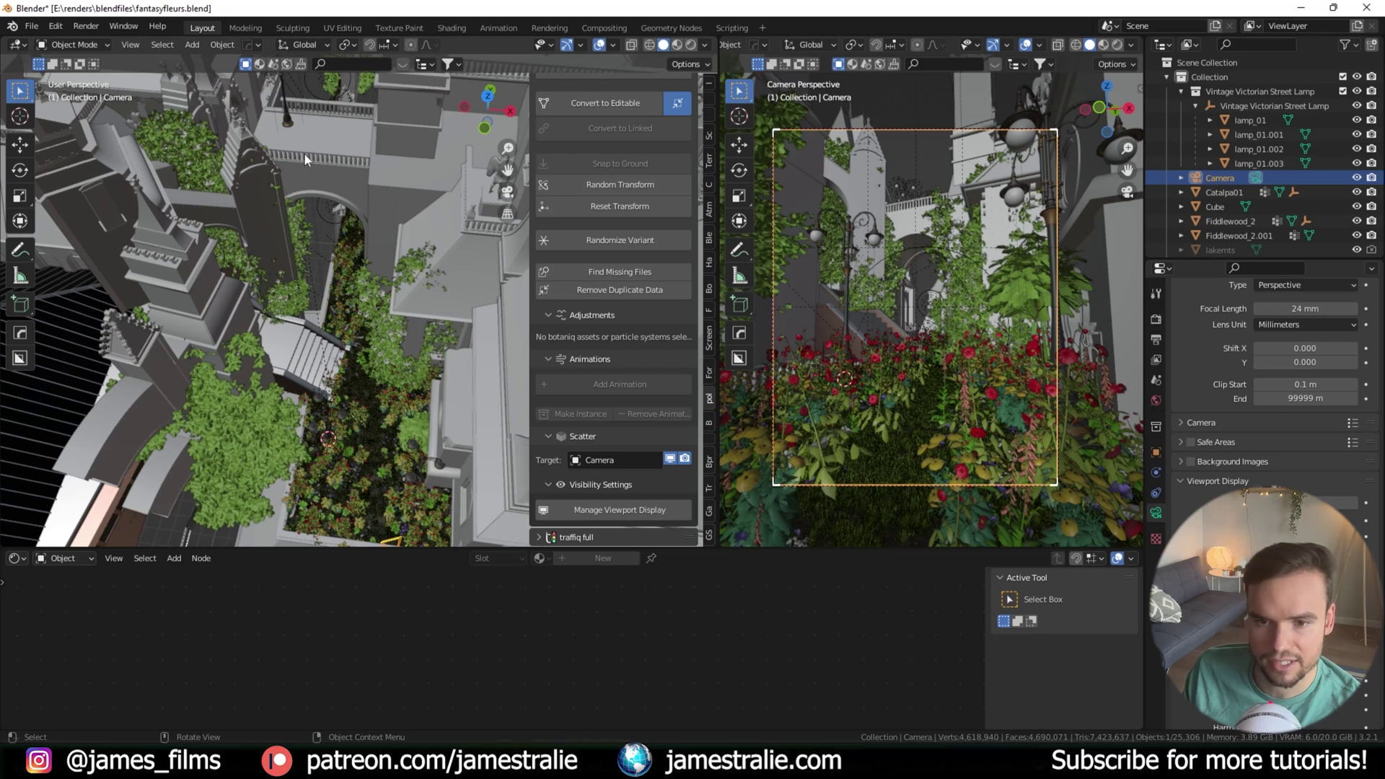
{"action": "left_click", "coordinate": [315, 156]}
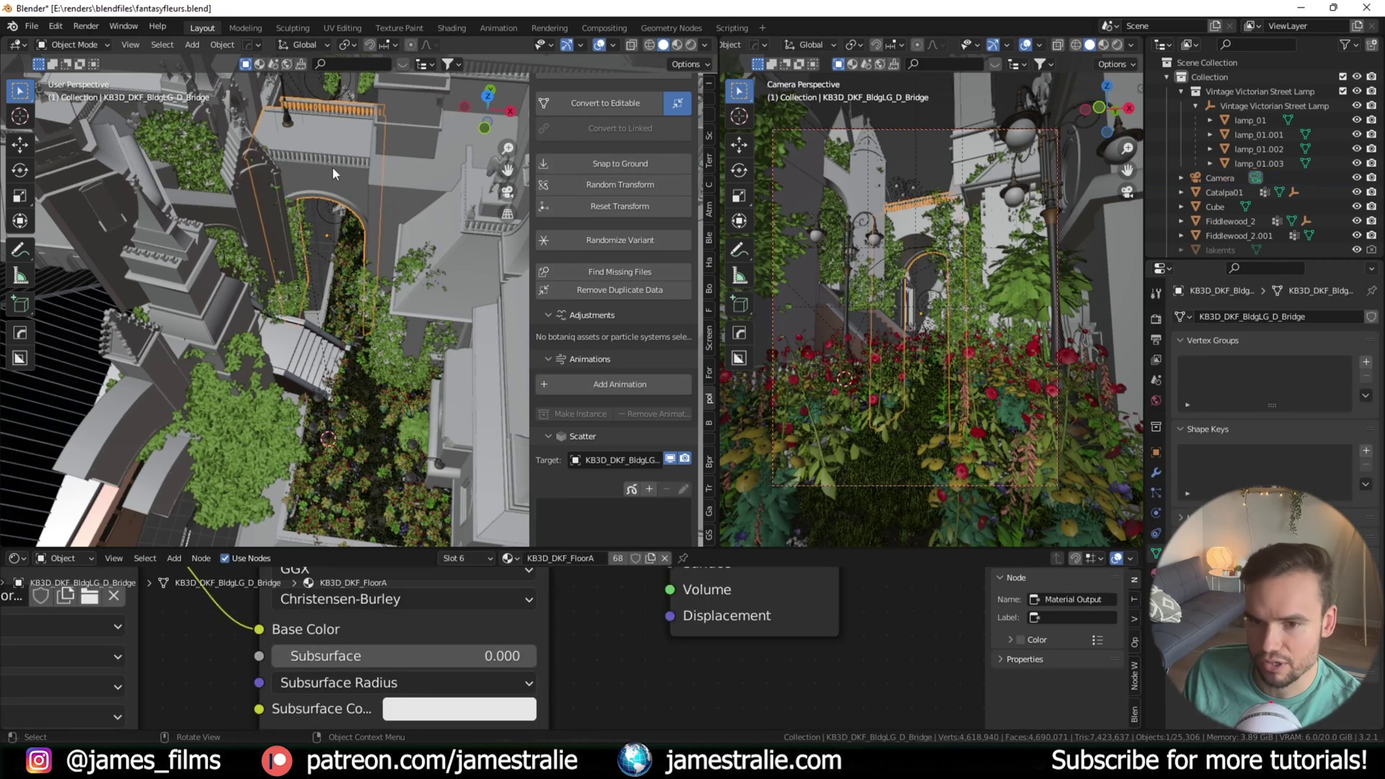
Hide the overlays in the camera viewport, switch it to rendered shading, and inspect the garden render up close
{"action": "middle_click_drag", "start_coordinate": [310, 206], "coordinate": [311, 173]}
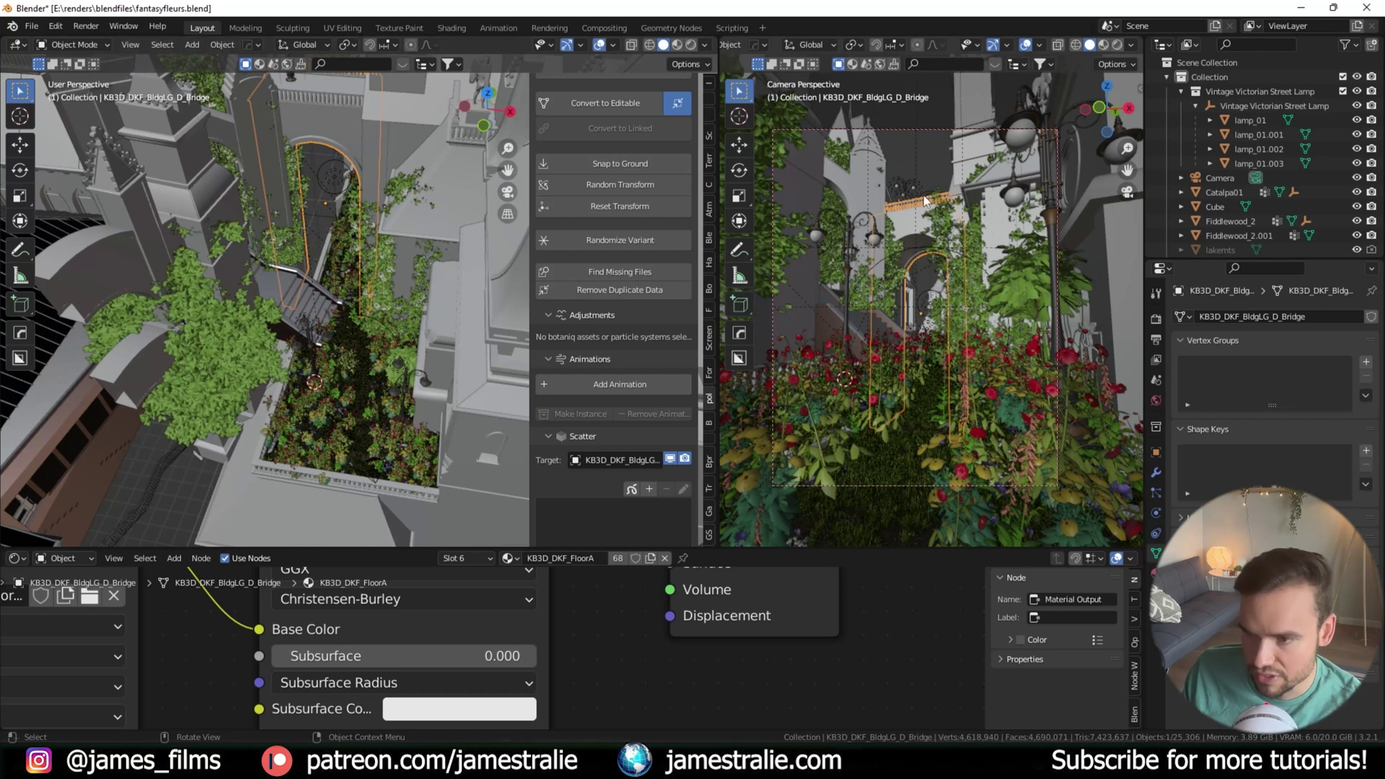
{"action": "left_click", "coordinate": [1028, 45]}
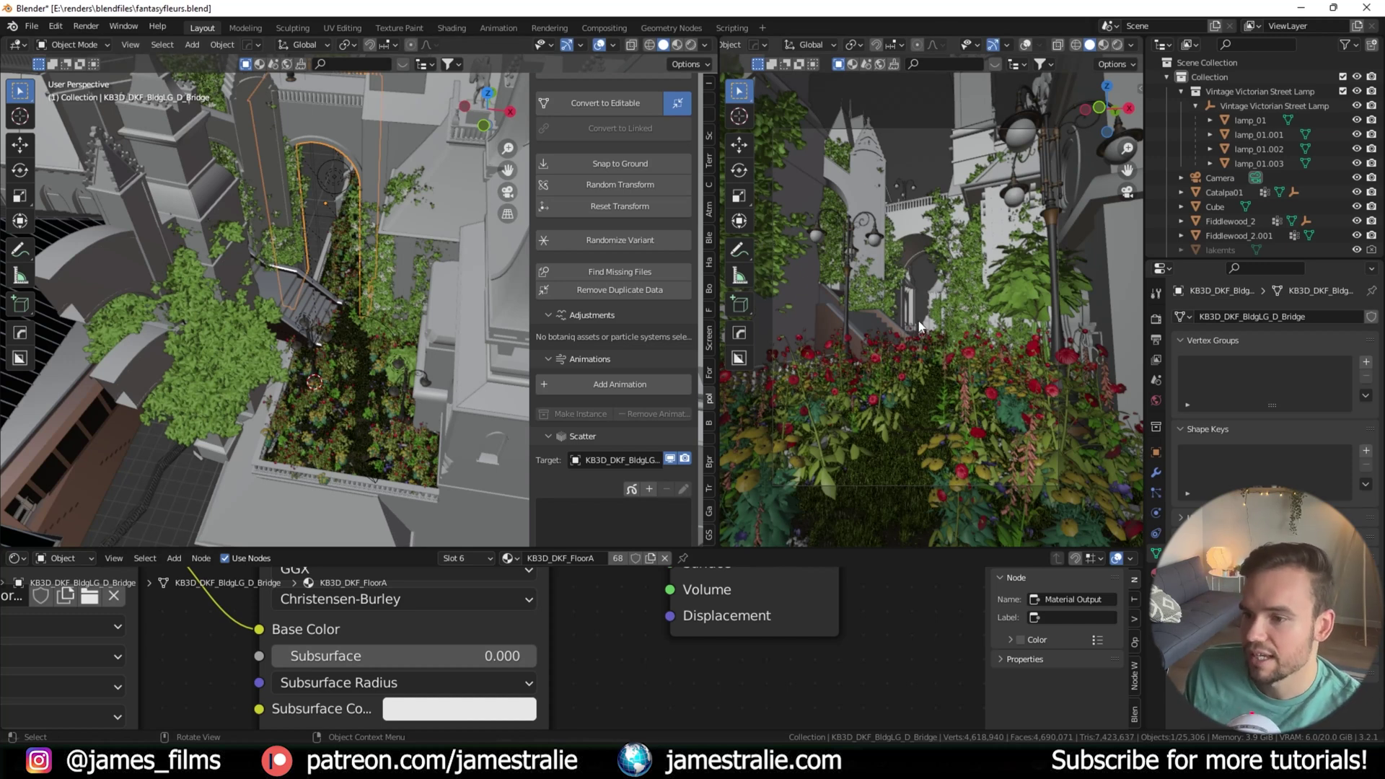
{"action": "left_click", "coordinate": [1117, 45]}
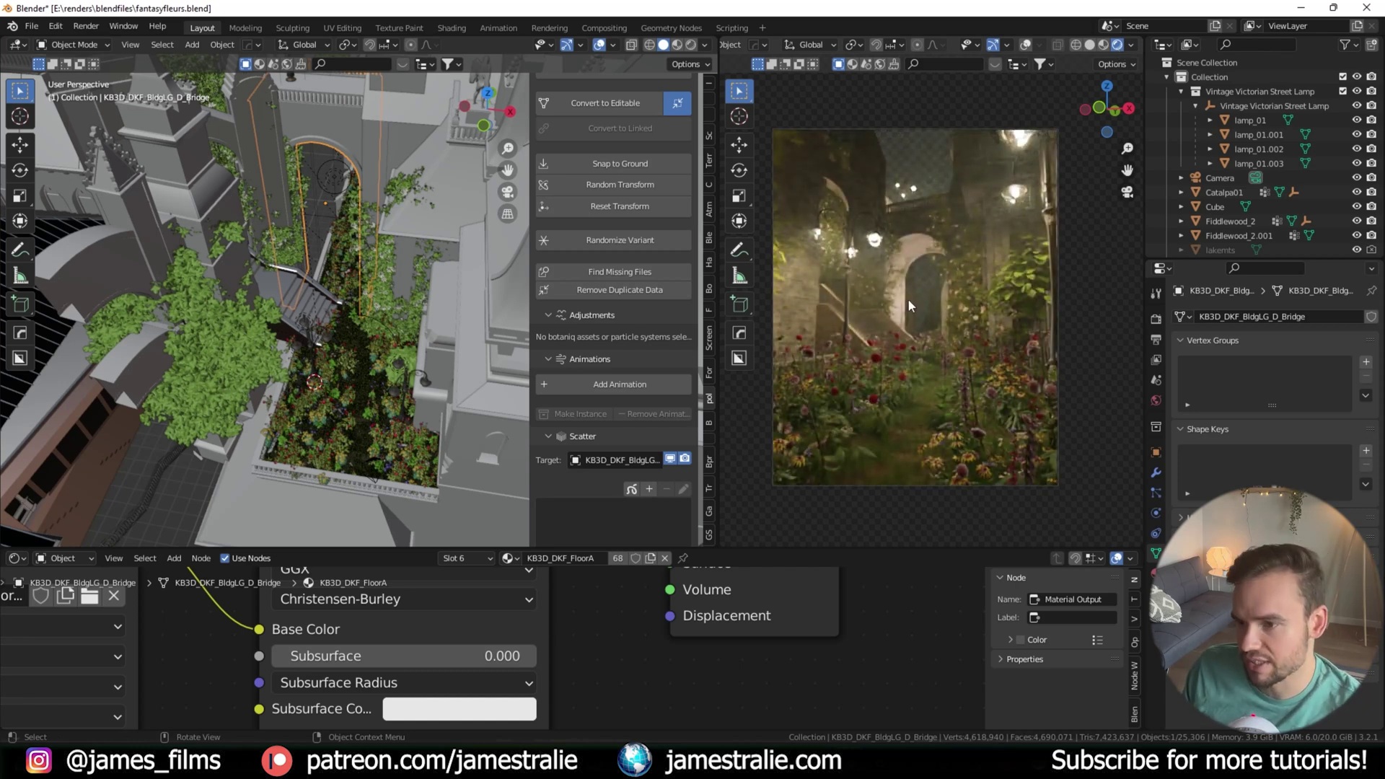
{"action": "scroll", "coordinate": [915, 303], "scroll_direction": "up", "scroll_amount": 4}
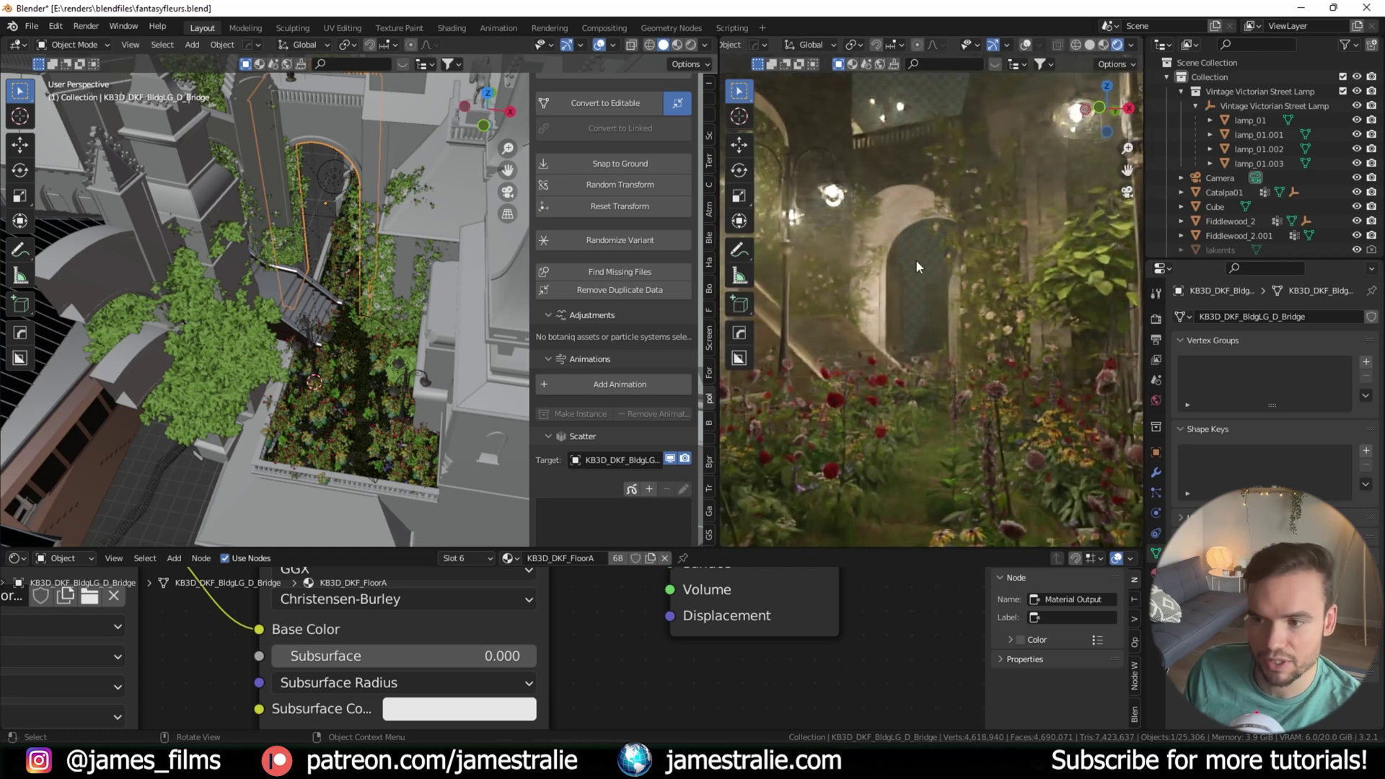
{"action": "scroll", "coordinate": [916, 263], "scroll_direction": "down", "scroll_amount": 4}
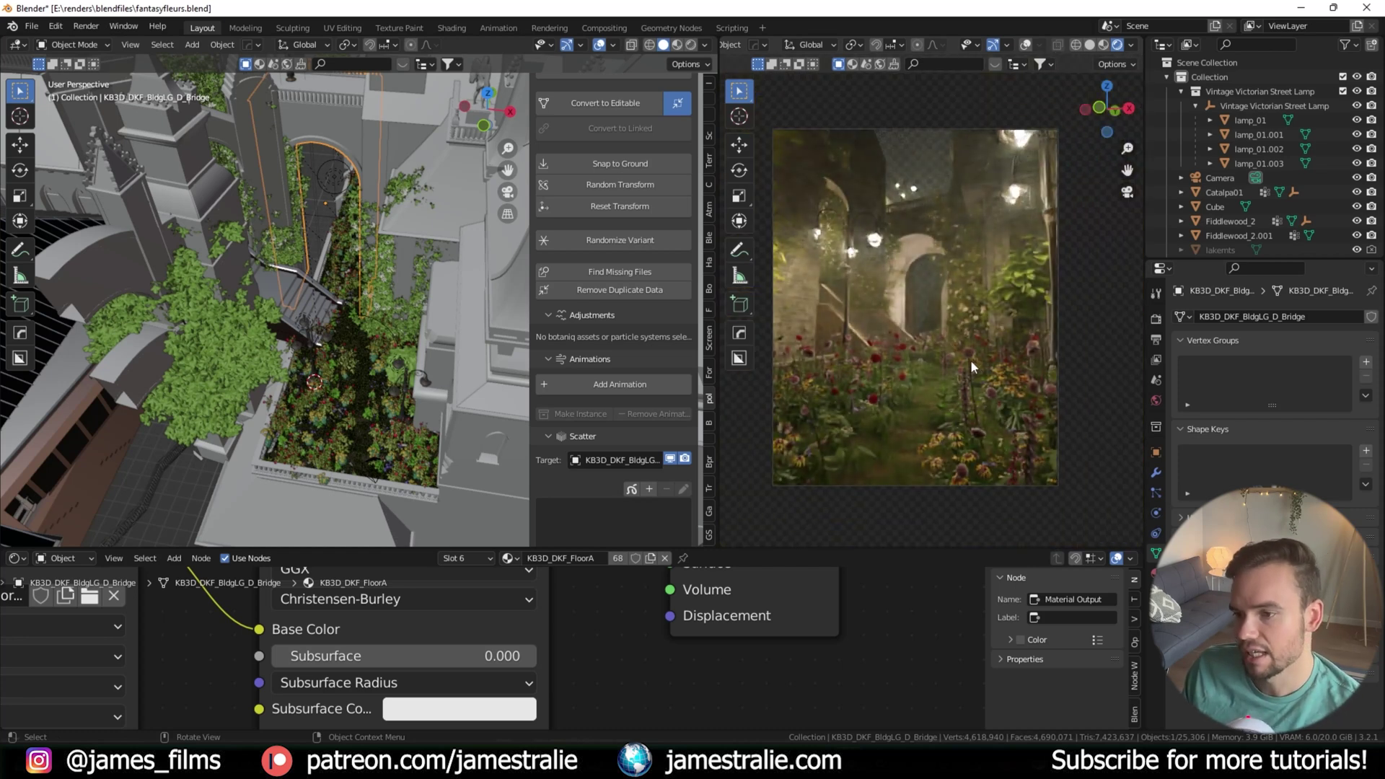
Review the Atmosphere world's surface and Physical Atmosphere settings
{"action": "scroll", "coordinate": [1176, 192], "scroll_direction": "down", "scroll_amount": 10}
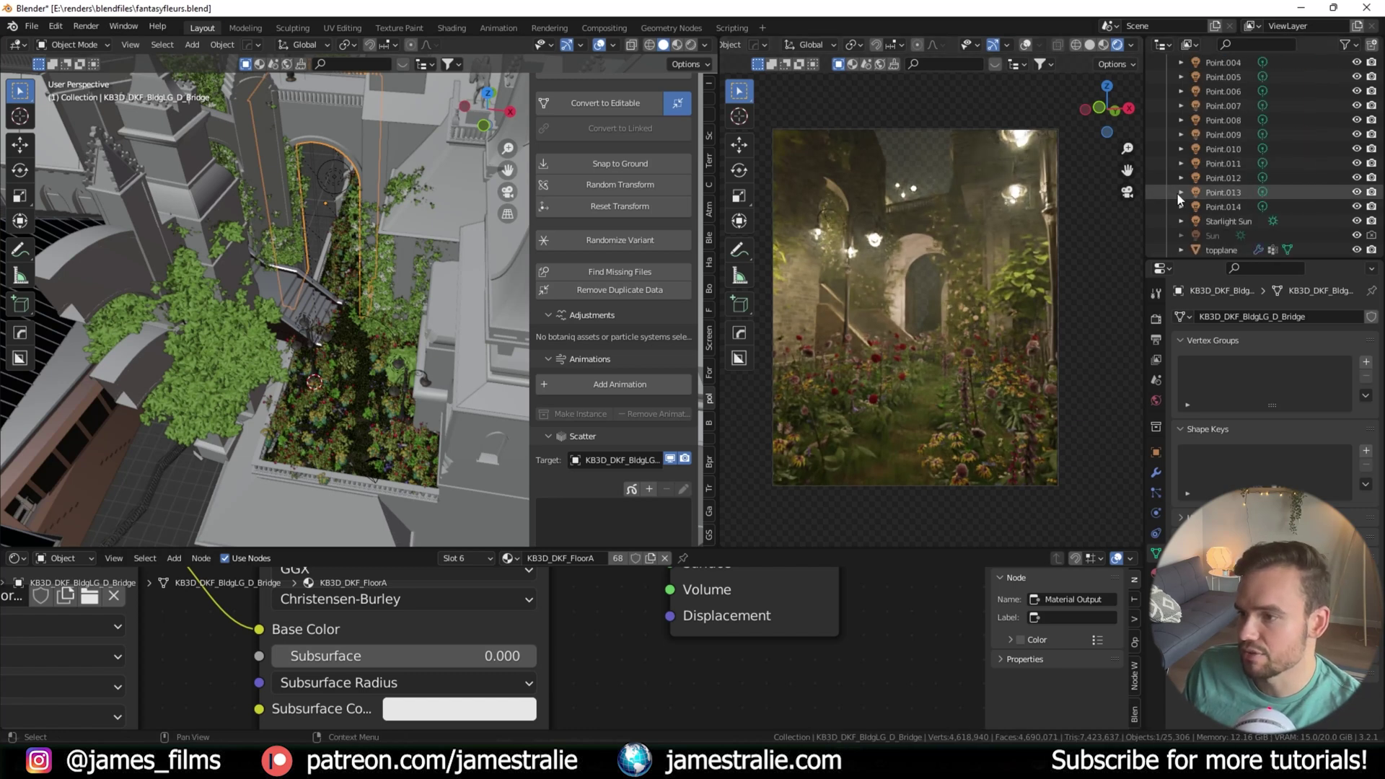
{"action": "left_click", "coordinate": [1156, 401]}
{"action": "scroll", "coordinate": [1177, 461], "scroll_direction": "down", "scroll_amount": 8}
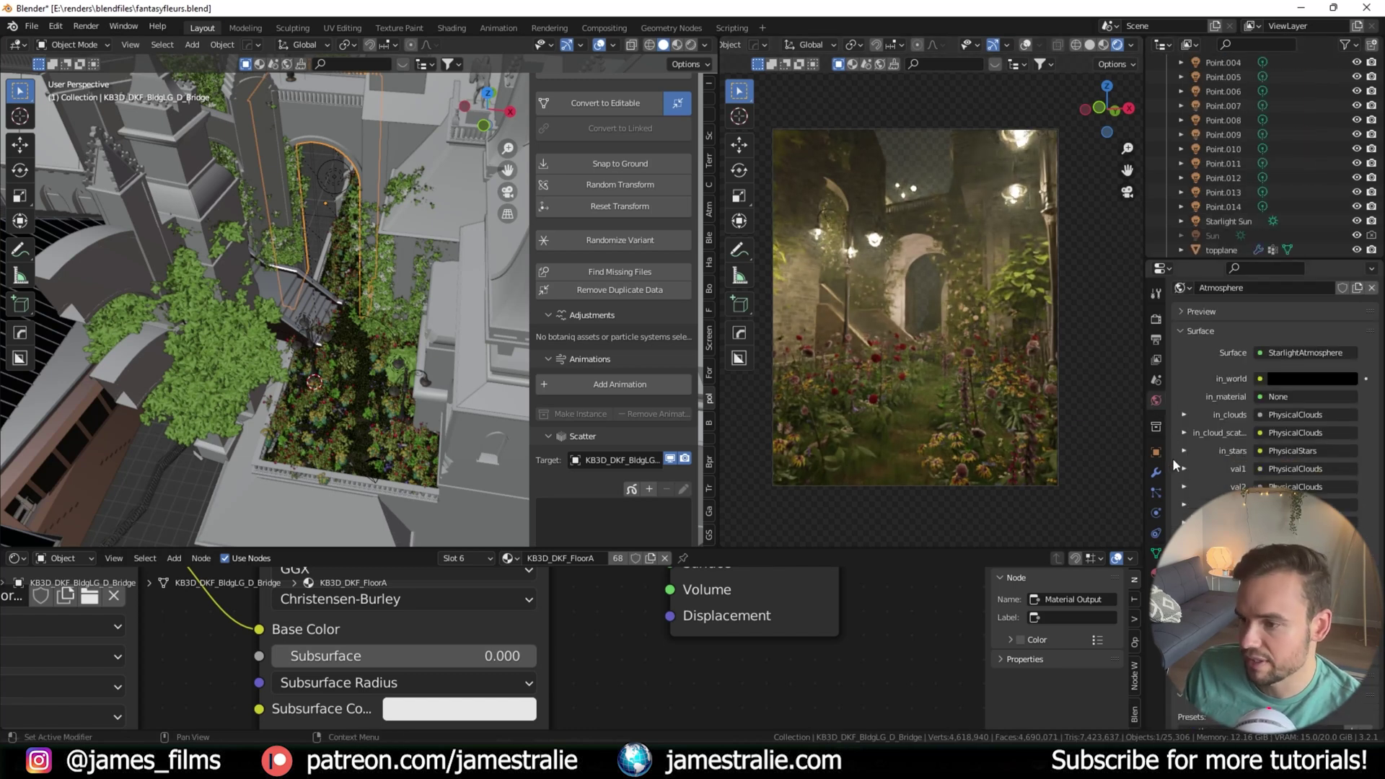
{"action": "scroll", "coordinate": [1176, 458], "scroll_direction": "down", "scroll_amount": 3}
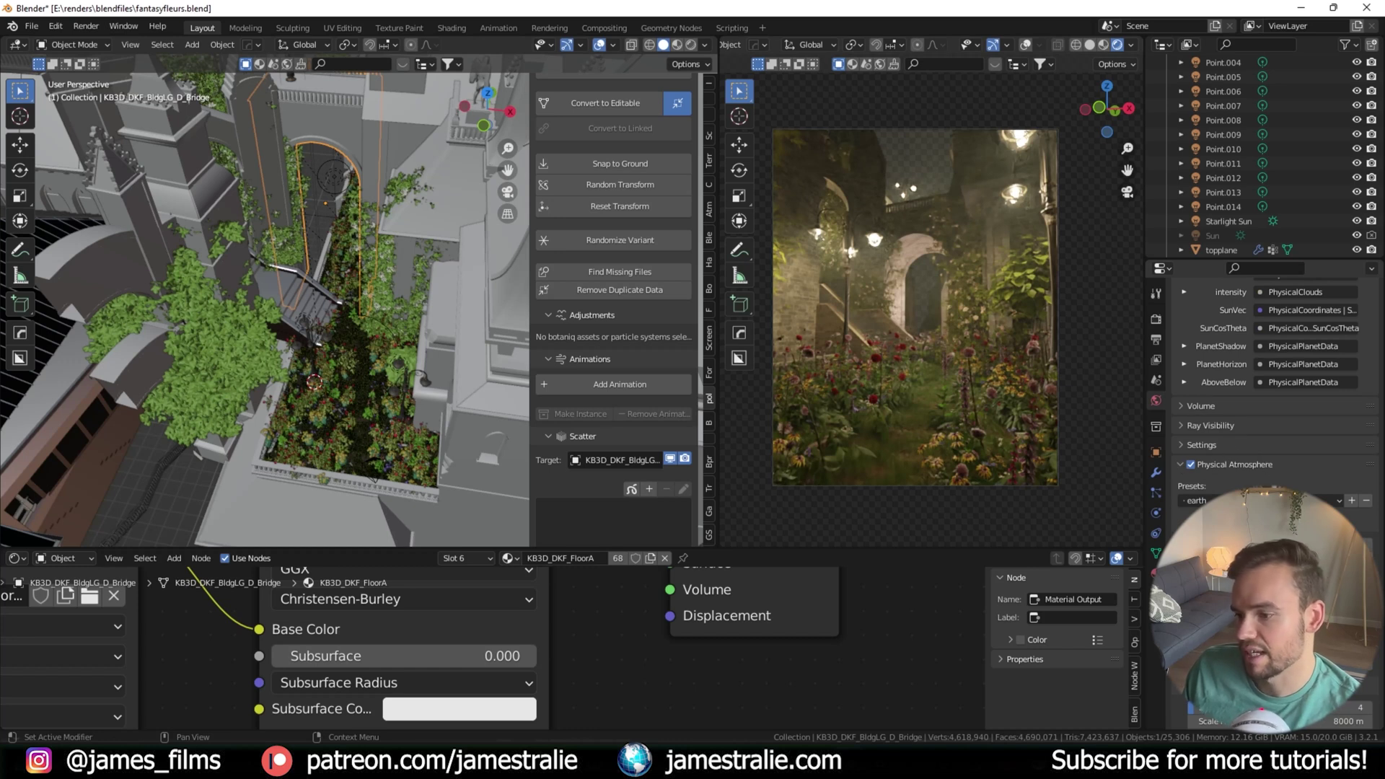
Preview the render with the Film Transparent option off, and turn the option back on
{"action": "left_click", "coordinate": [1155, 318]}
{"action": "scroll", "coordinate": [1262, 361], "scroll_direction": "down", "scroll_amount": 2}
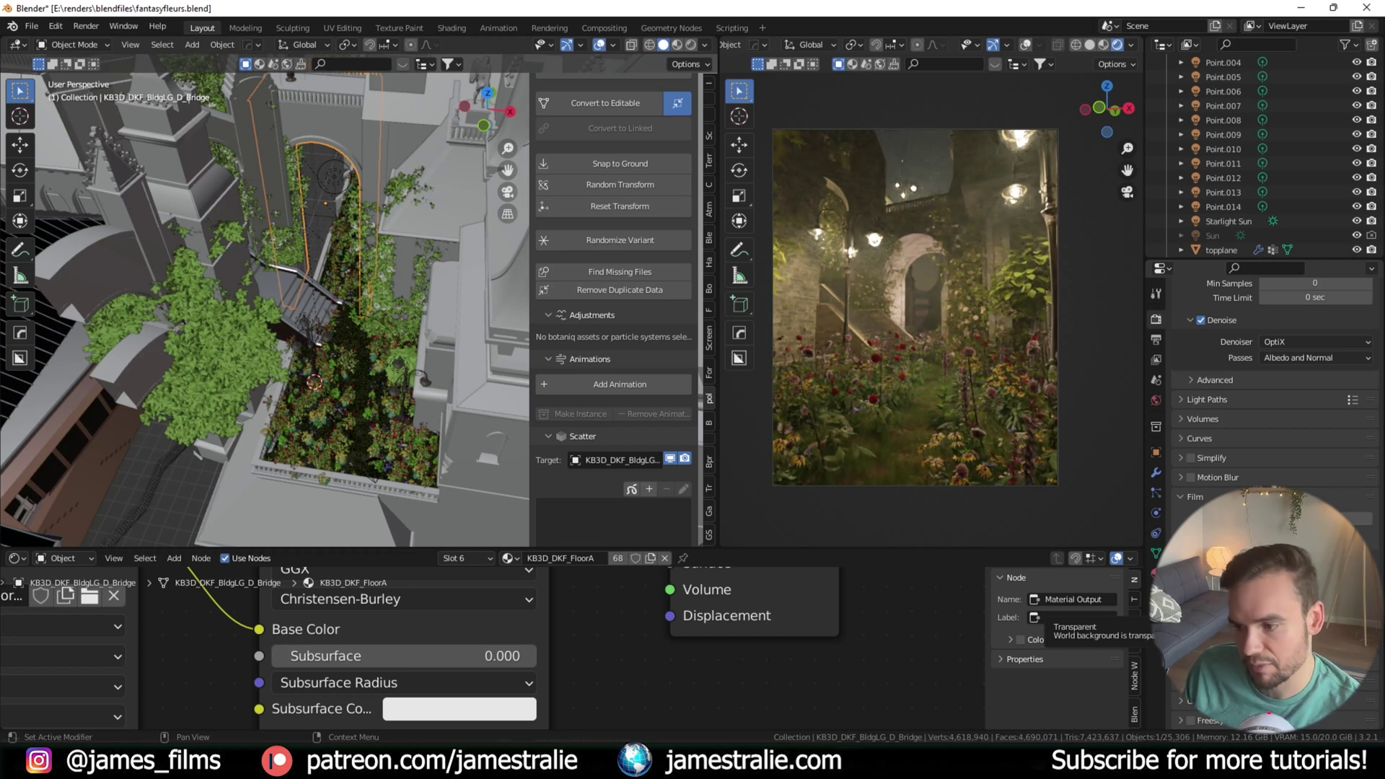
{"action": "left_click", "coordinate": [1190, 609]}
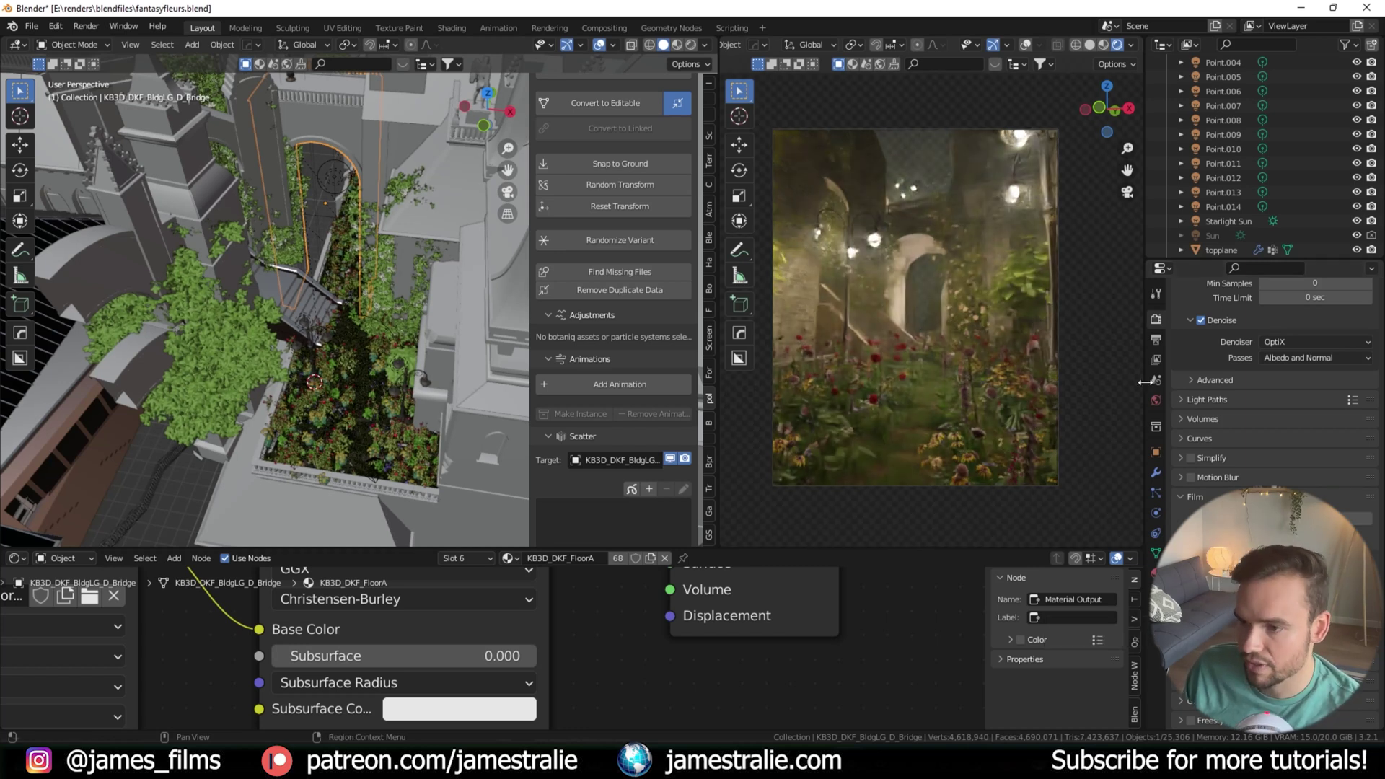
Hide all the point lights, from Point to Point.014, in the viewport
{"action": "scroll", "coordinate": [1194, 418], "scroll_direction": "up", "scroll_amount": 3}
{"action": "left_click", "coordinate": [1218, 206]}
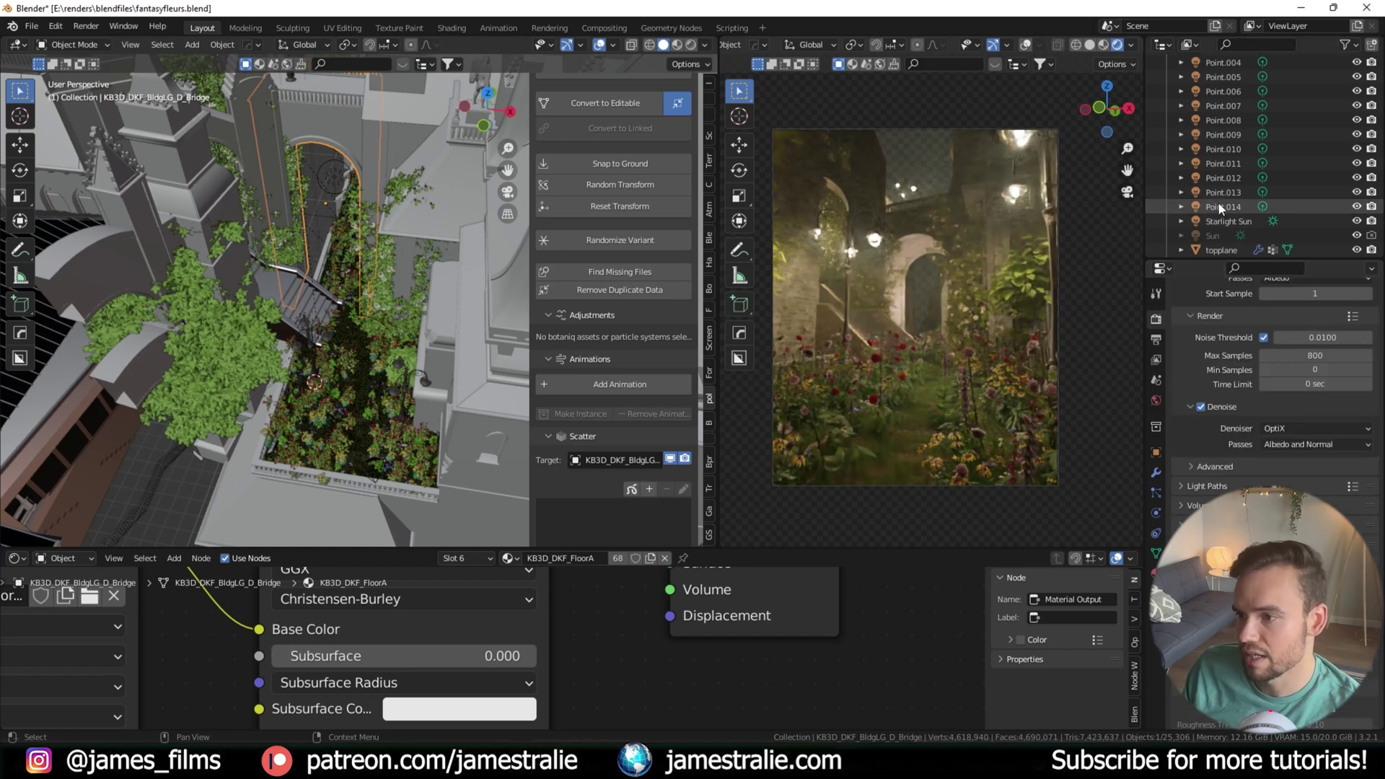
{"action": "left_click_drag", "start_coordinate": [1357, 205], "coordinate": [1357, 62]}
{"action": "scroll", "coordinate": [1337, 140], "scroll_direction": "up", "scroll_amount": 2}
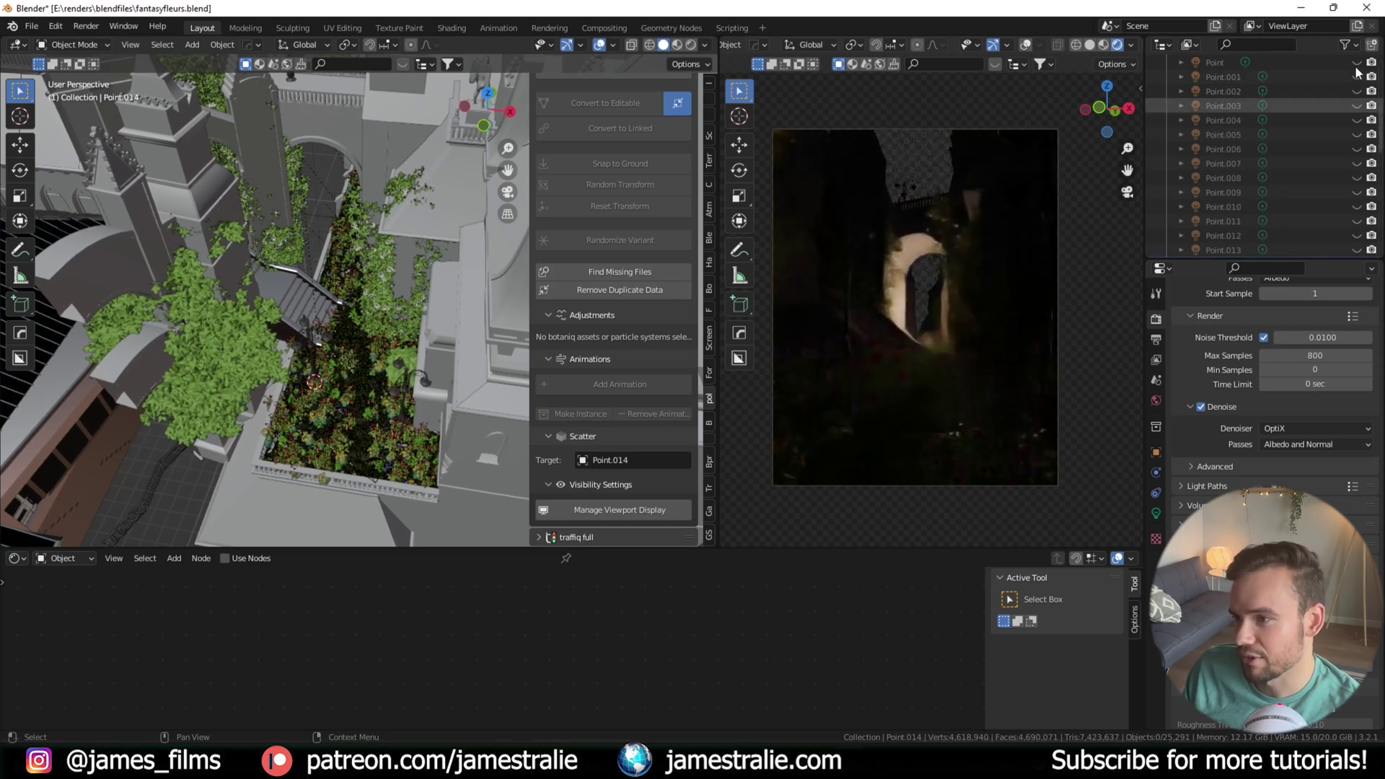
{"action": "scroll", "coordinate": [1336, 113], "scroll_direction": "up", "scroll_amount": 2}
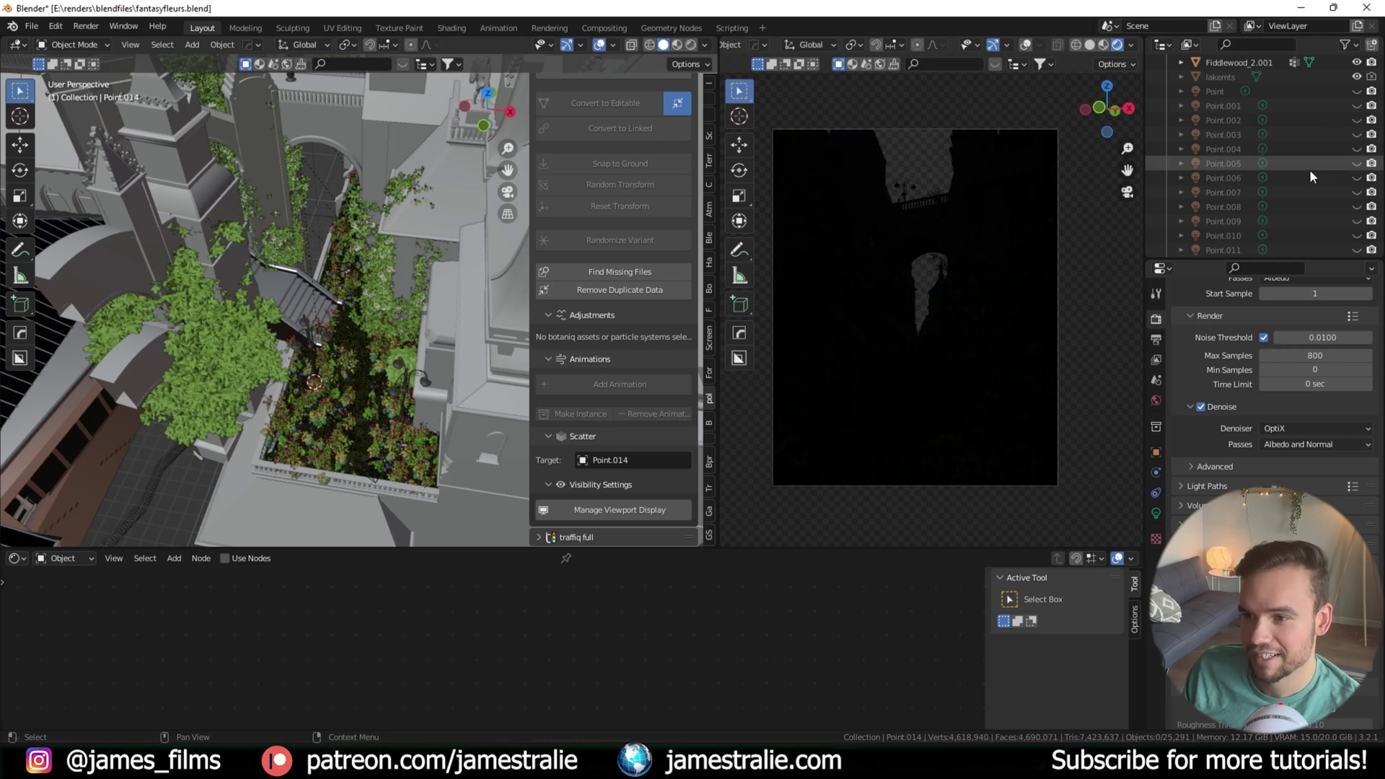
Hide the Cube in the viewport and select it to show its Principled Volume material
{"action": "scroll", "coordinate": [1309, 167], "scroll_direction": "down", "scroll_amount": 5}
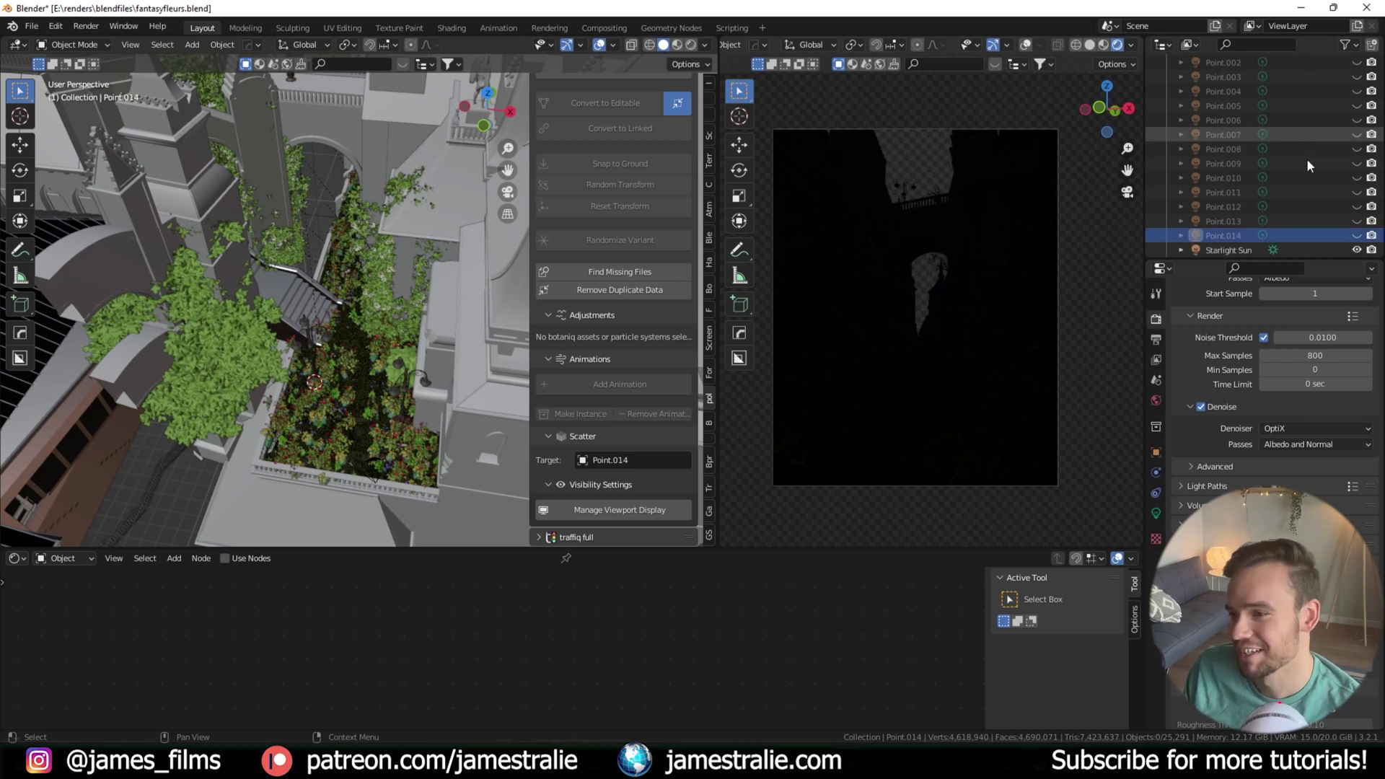
{"action": "scroll", "coordinate": [1324, 196], "scroll_direction": "up", "scroll_amount": 8}
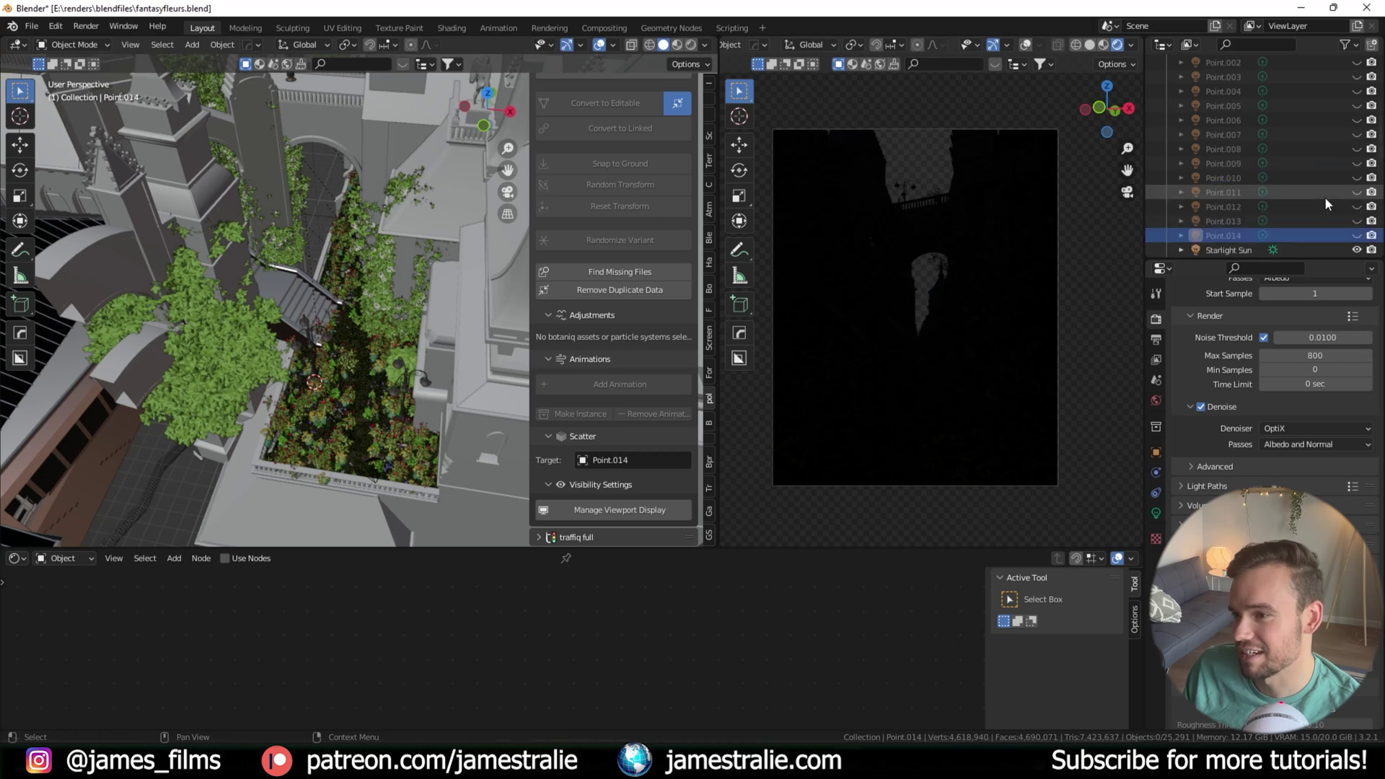
{"action": "left_click", "coordinate": [1356, 120]}
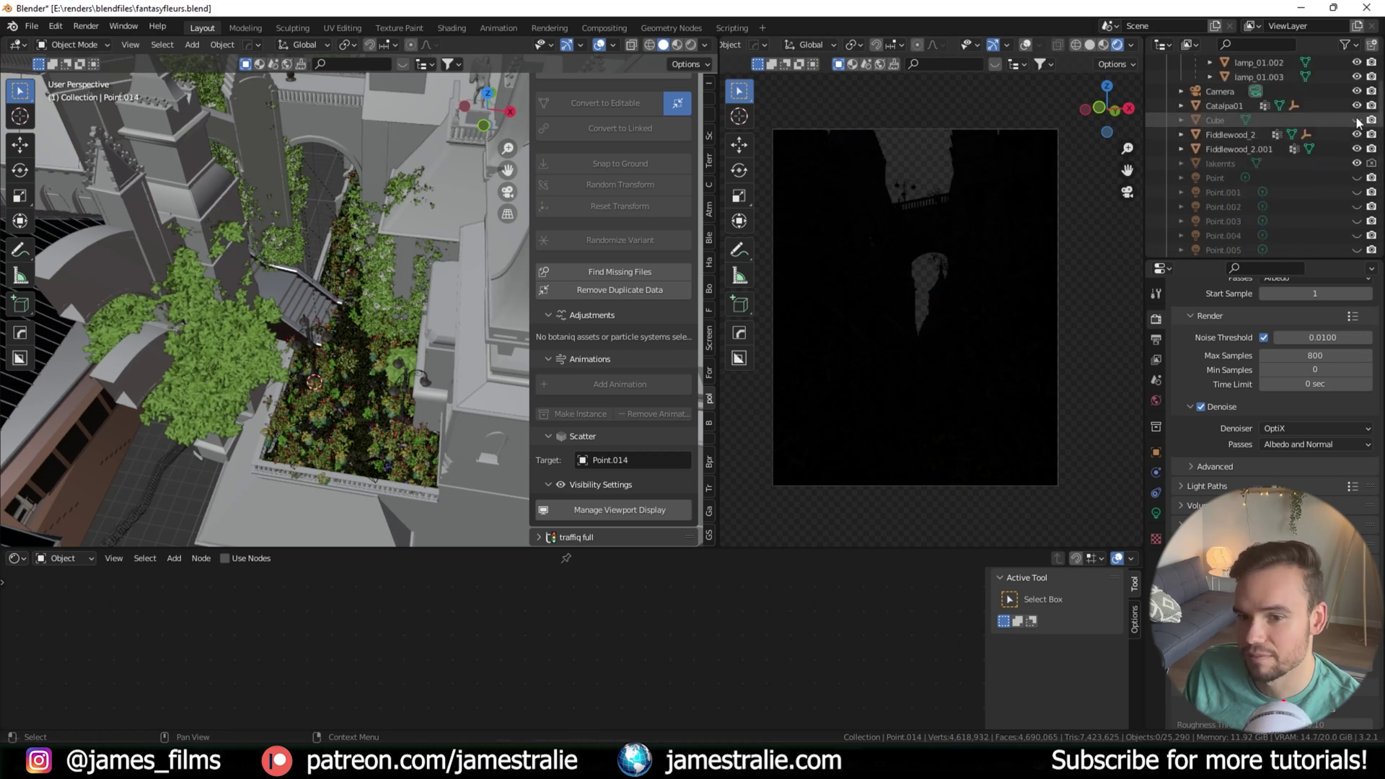
{"action": "left_click", "coordinate": [1215, 119]}
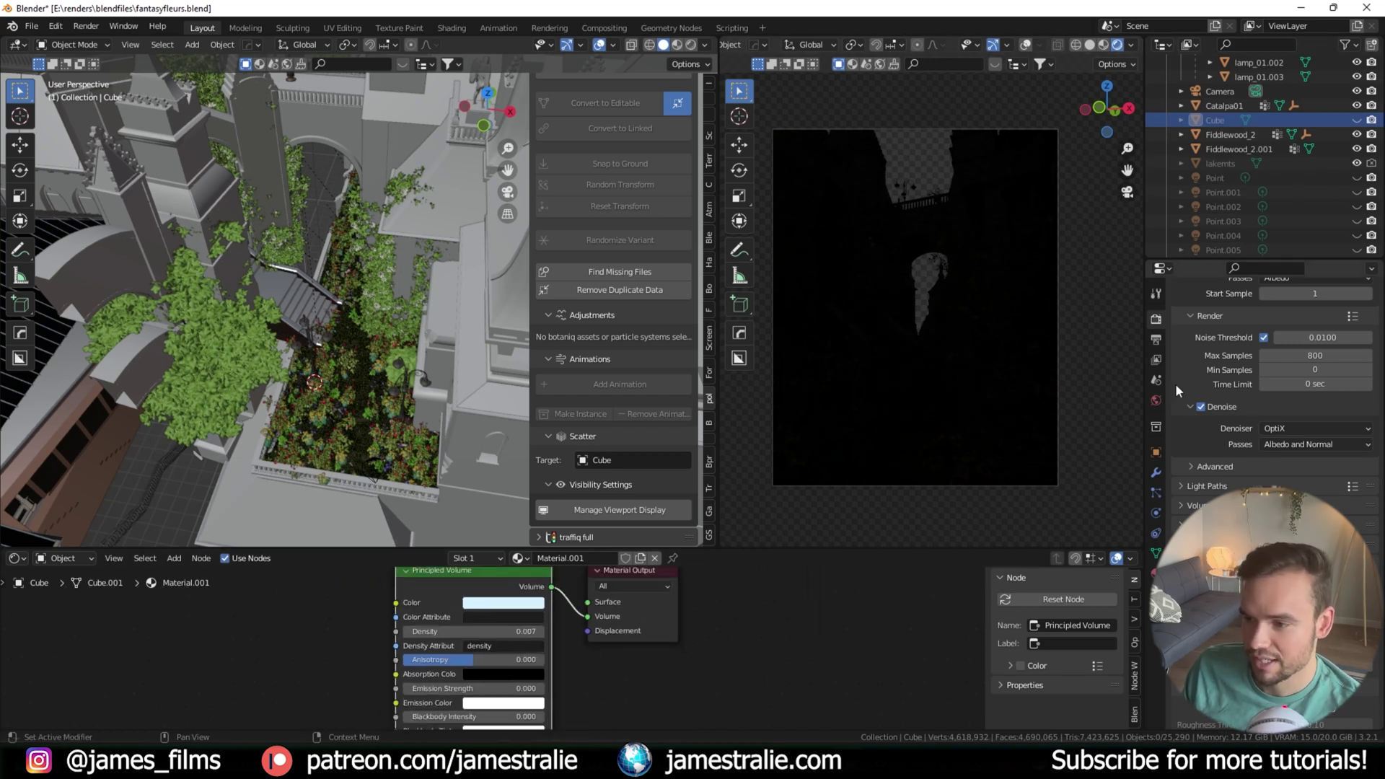
Check the world settings, look around the unlit rendered scene, and return to the camera view and the render settings
{"action": "left_click", "coordinate": [1155, 400]}
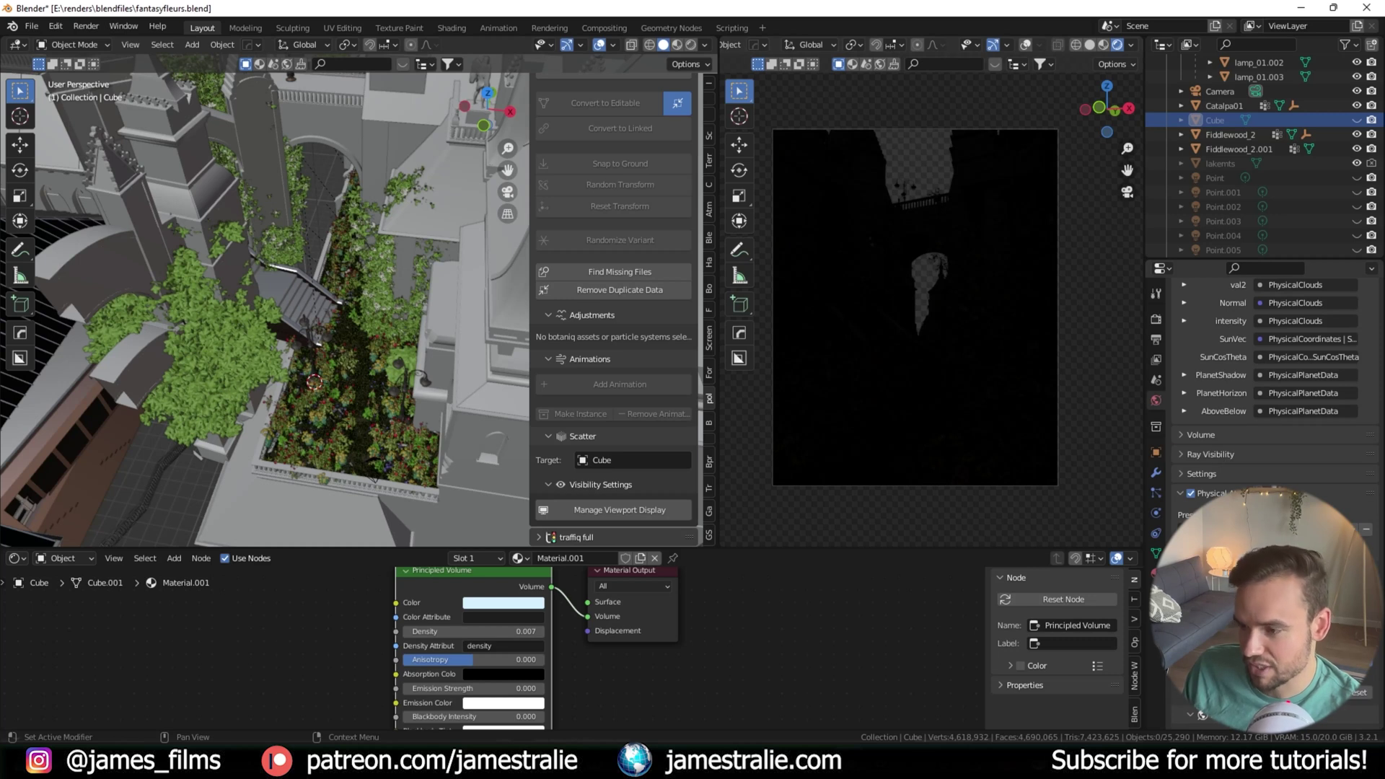
{"action": "middle_click_drag", "start_coordinate": [930, 236], "coordinate": [993, 241]}
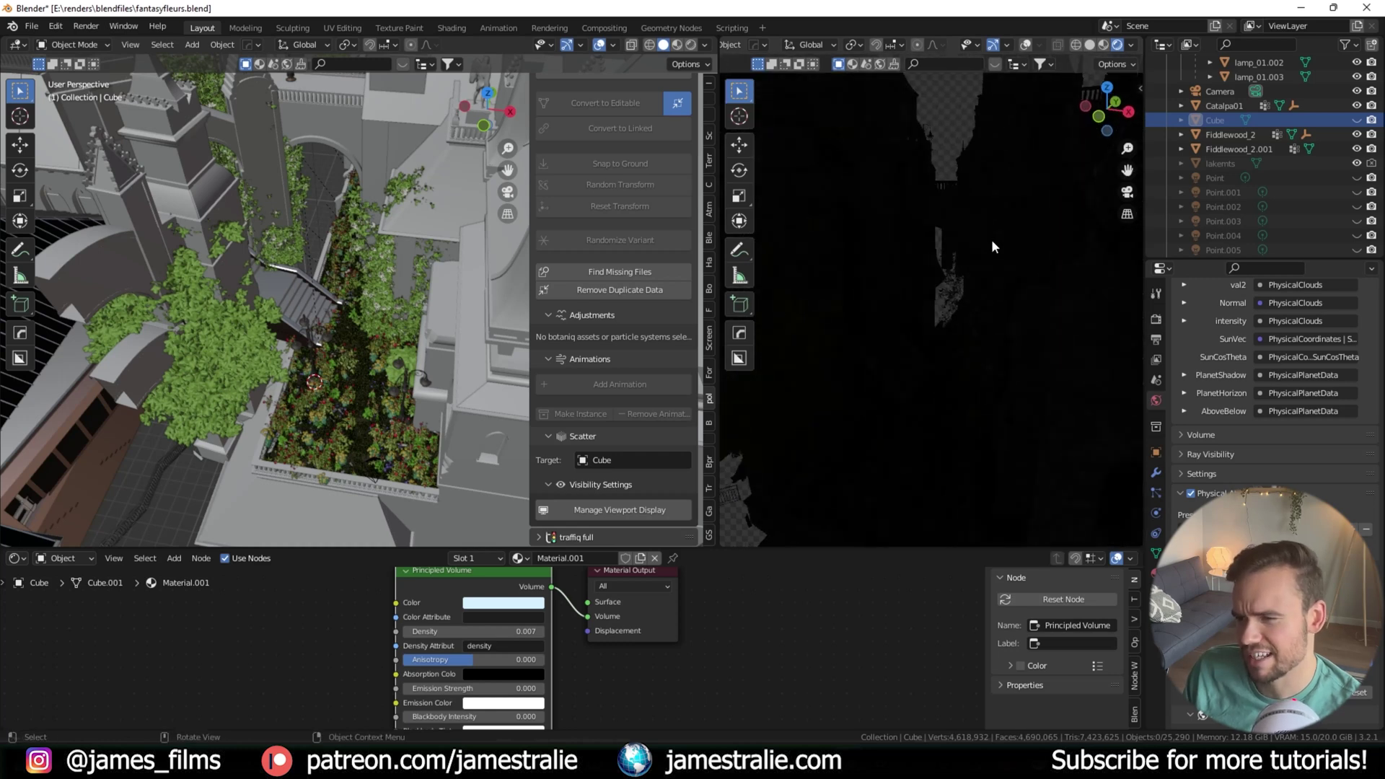
{"action": "key", "text": "KP_0"}
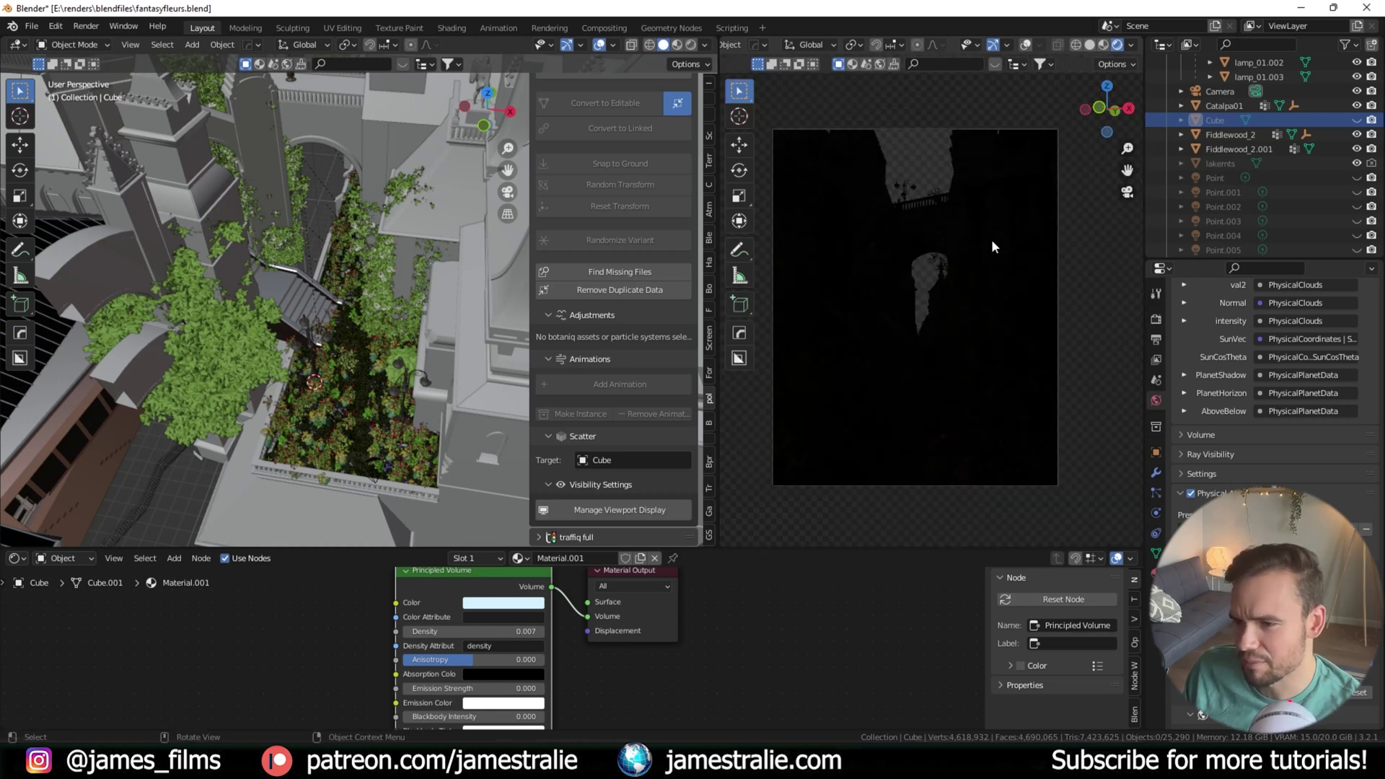
{"action": "left_click", "coordinate": [1156, 320]}
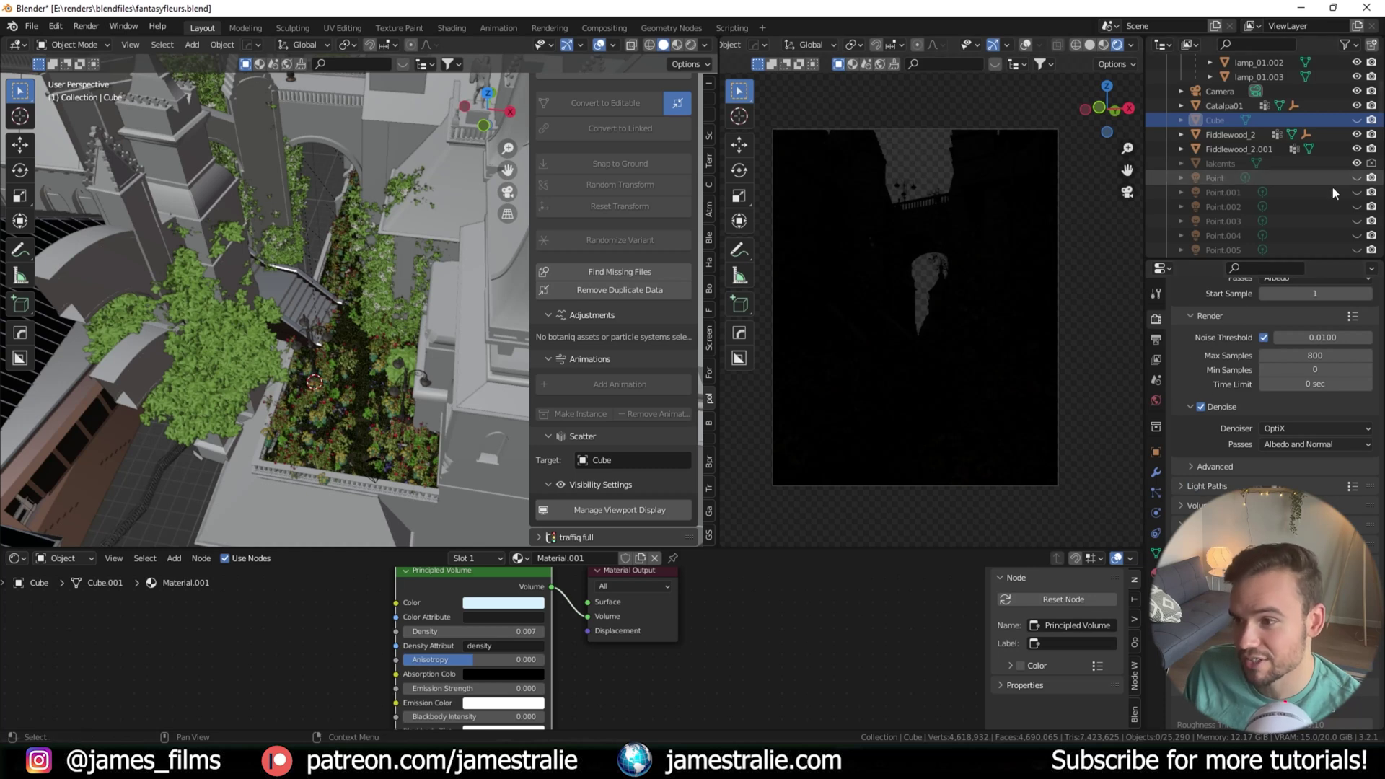
Show the lights Point, Point.001 and Point.002 in the viewport, and select Point by the archway to inspect its effect
{"action": "middle_click_drag", "start_coordinate": [232, 247], "coordinate": [260, 238]}
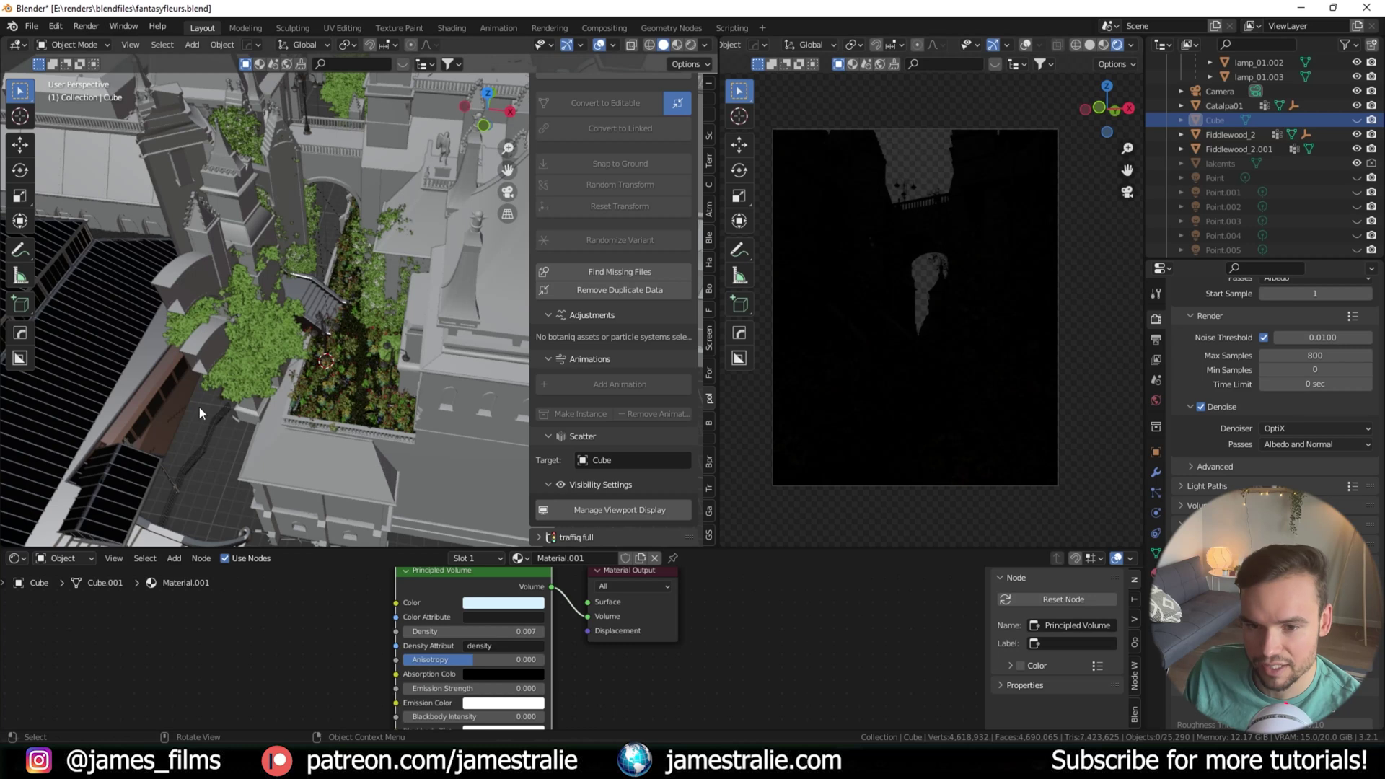
{"action": "scroll", "coordinate": [197, 405], "scroll_direction": "up", "scroll_amount": 5}
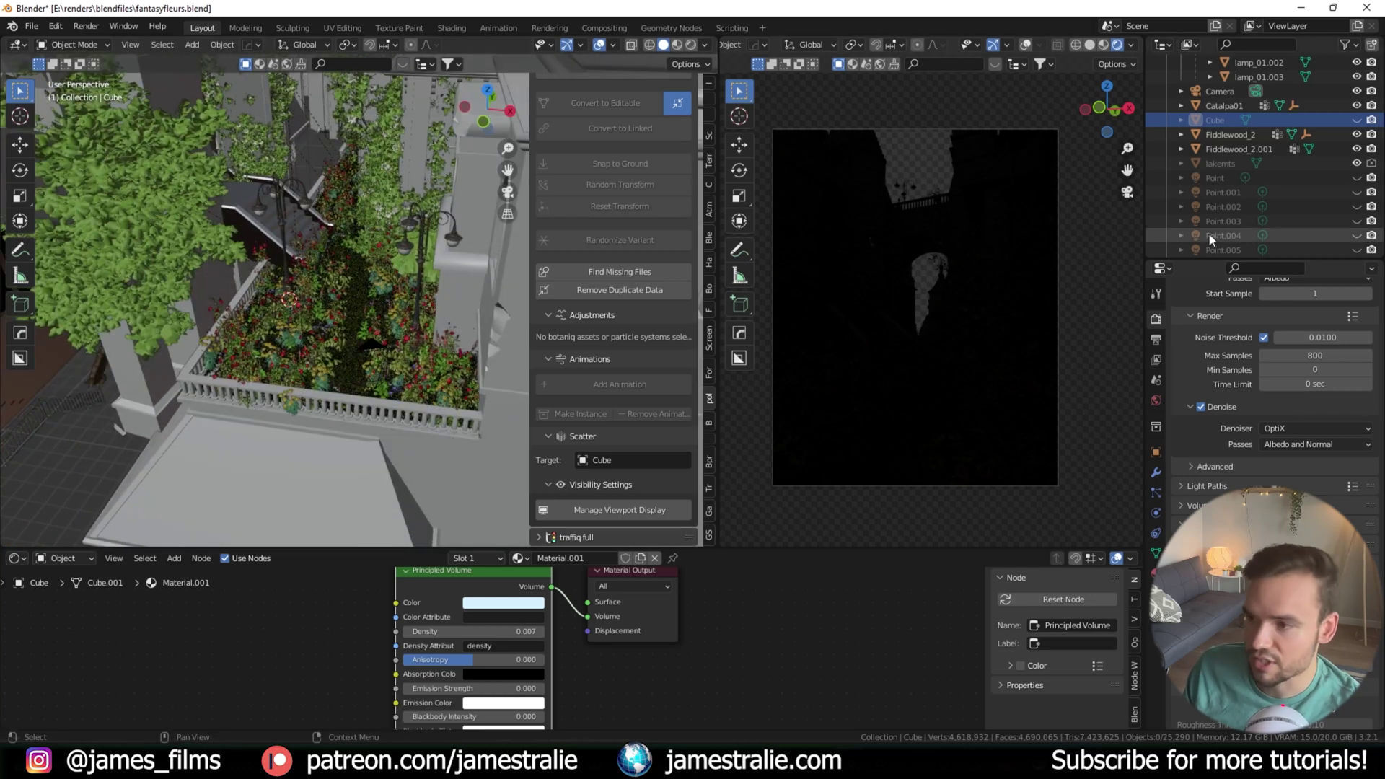
{"action": "left_click_drag", "start_coordinate": [1357, 178], "coordinate": [1359, 207]}
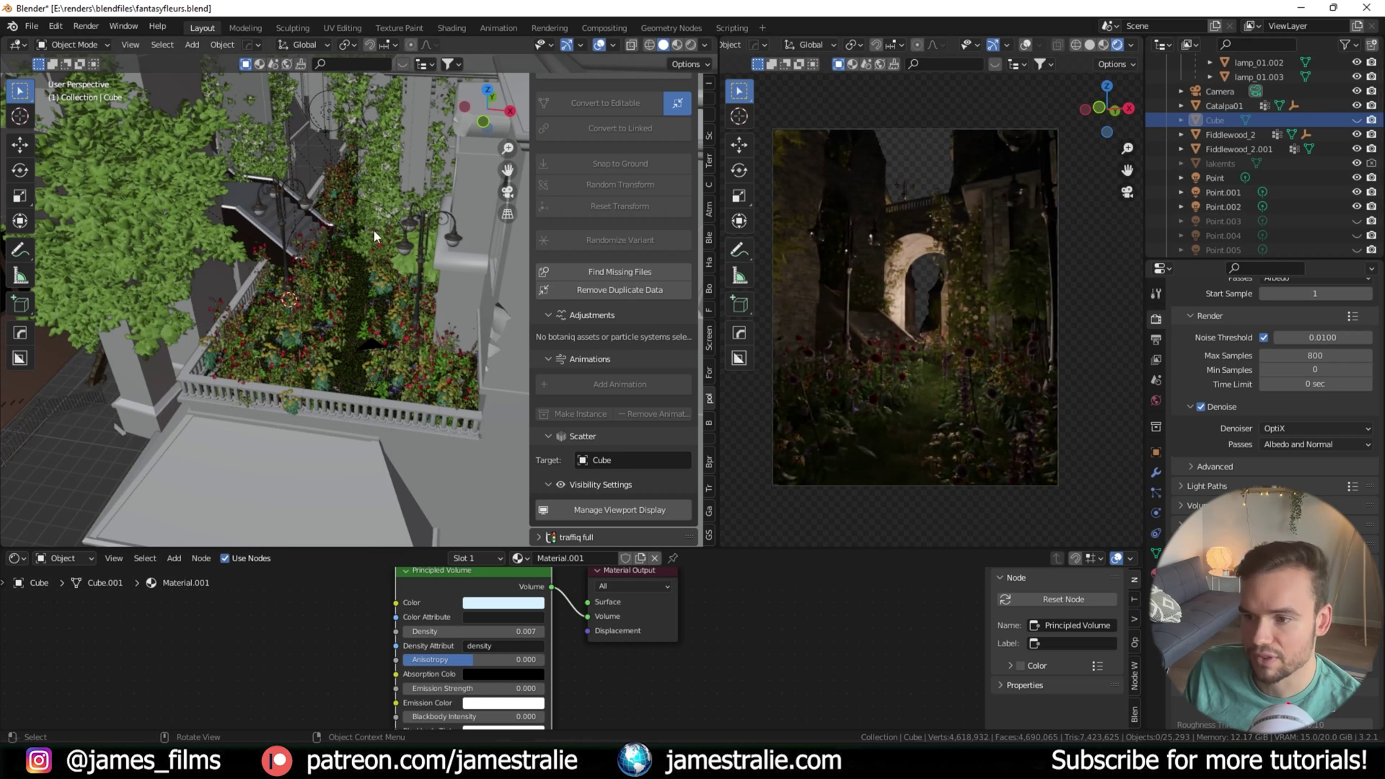
{"action": "middle_click_drag", "start_coordinate": [359, 147], "coordinate": [360, 144]}
{"action": "left_click", "coordinate": [334, 166]}
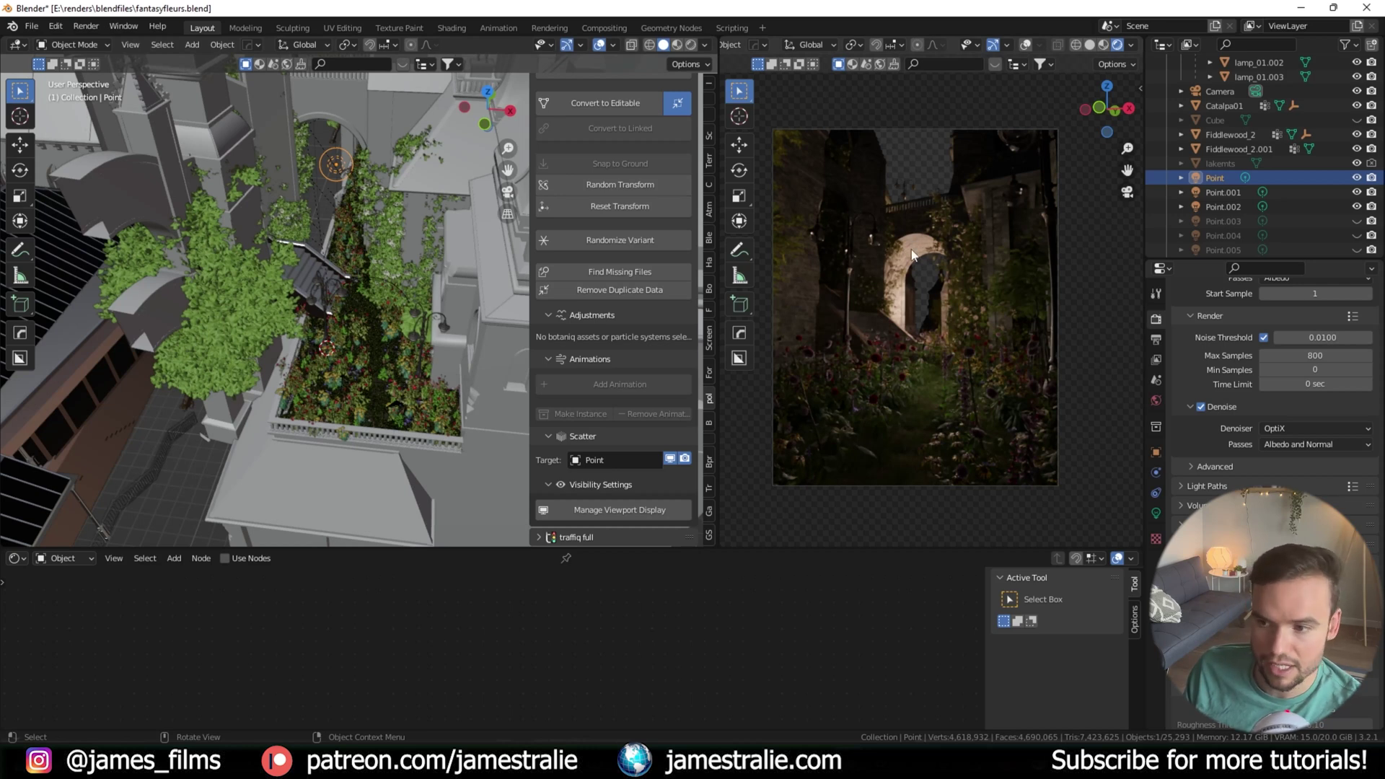
{"action": "scroll", "coordinate": [912, 252], "scroll_direction": "up", "scroll_amount": 3}
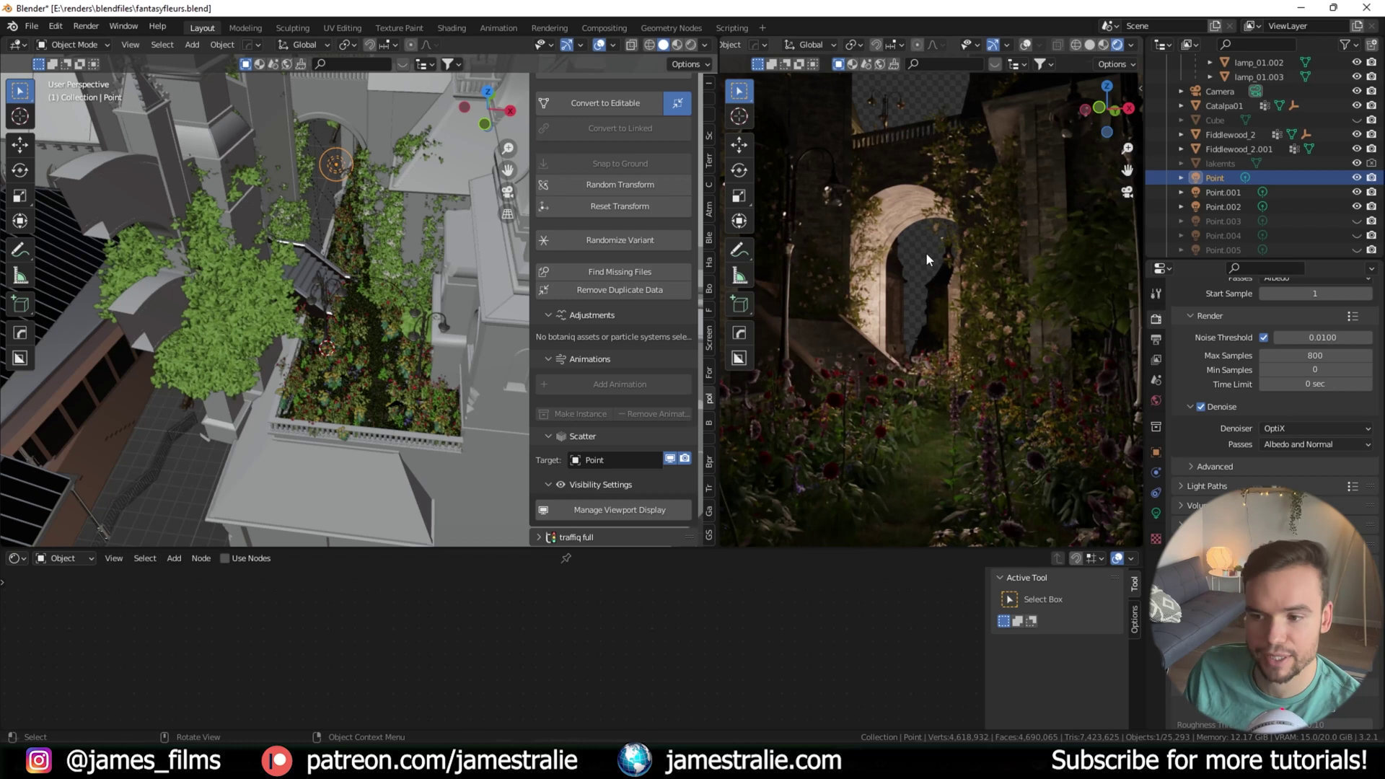
{"action": "scroll", "coordinate": [920, 270], "scroll_direction": "down", "scroll_amount": 3}
Locate the lights Point.001 and Point.002 in the castle model, and compare the light settings of Point.002 and Point
{"action": "left_click", "coordinate": [1216, 193]}
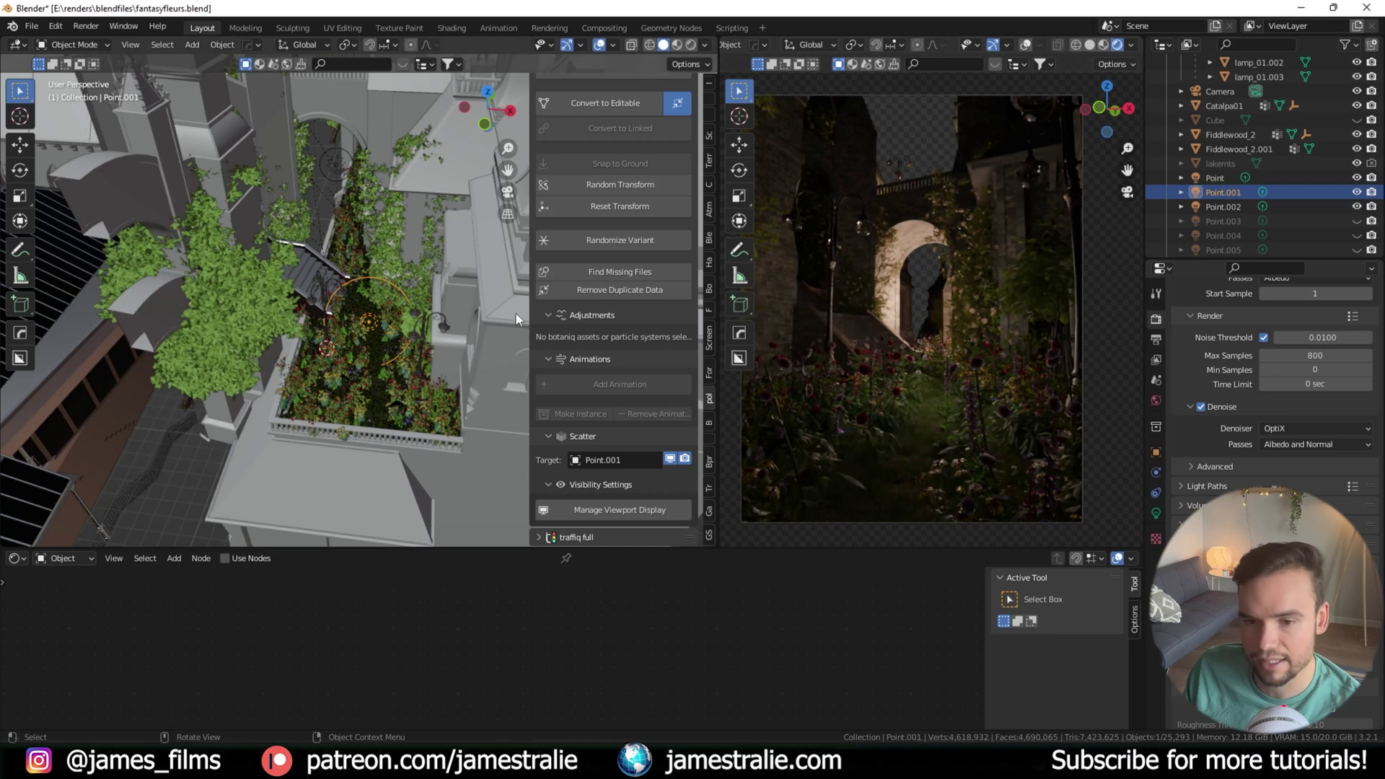
{"action": "left_click", "coordinate": [1216, 206]}
{"action": "scroll", "coordinate": [375, 314], "scroll_direction": "down", "scroll_amount": 2}
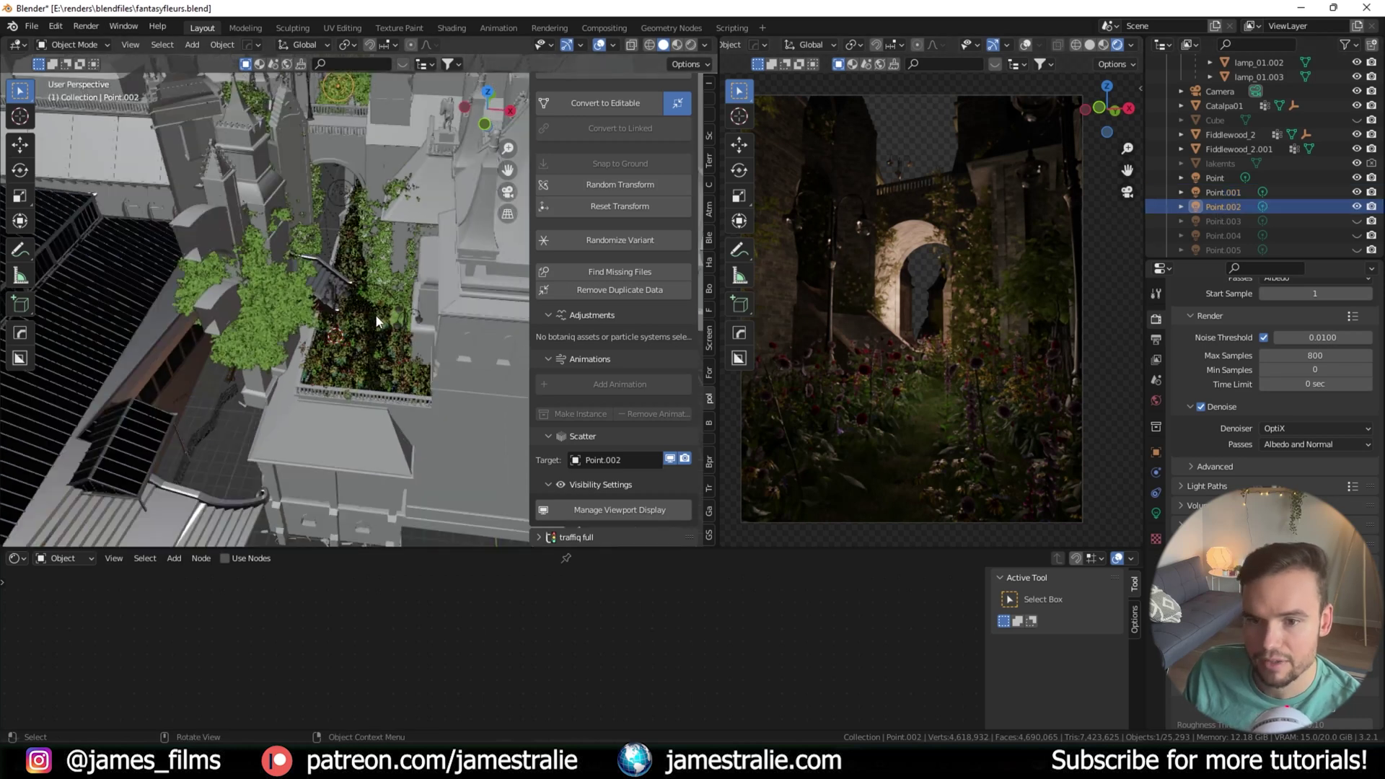
{"action": "scroll", "coordinate": [375, 314], "scroll_direction": "down", "scroll_amount": 1}
{"action": "middle_click_drag", "start_coordinate": [384, 242], "coordinate": [339, 215]}
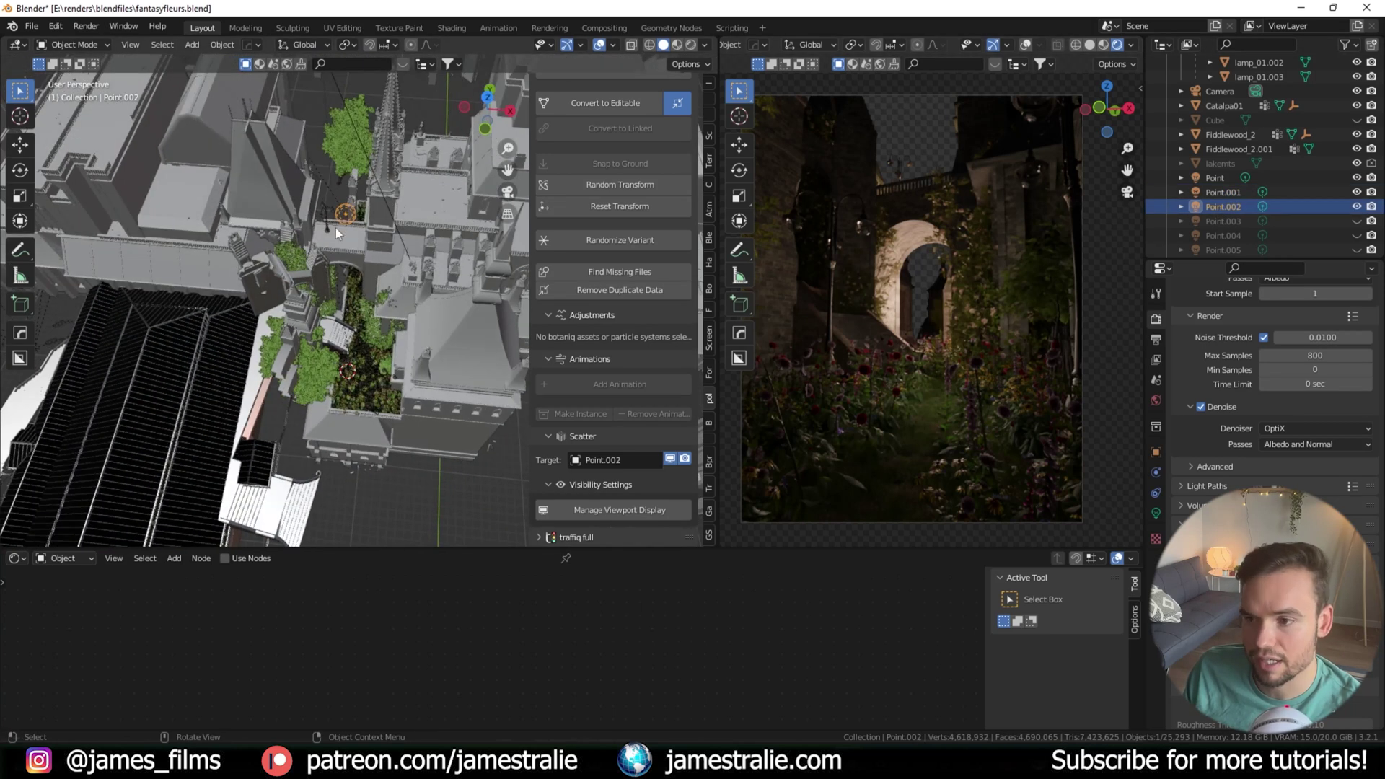
{"action": "scroll", "coordinate": [336, 228], "scroll_direction": "up", "scroll_amount": 1}
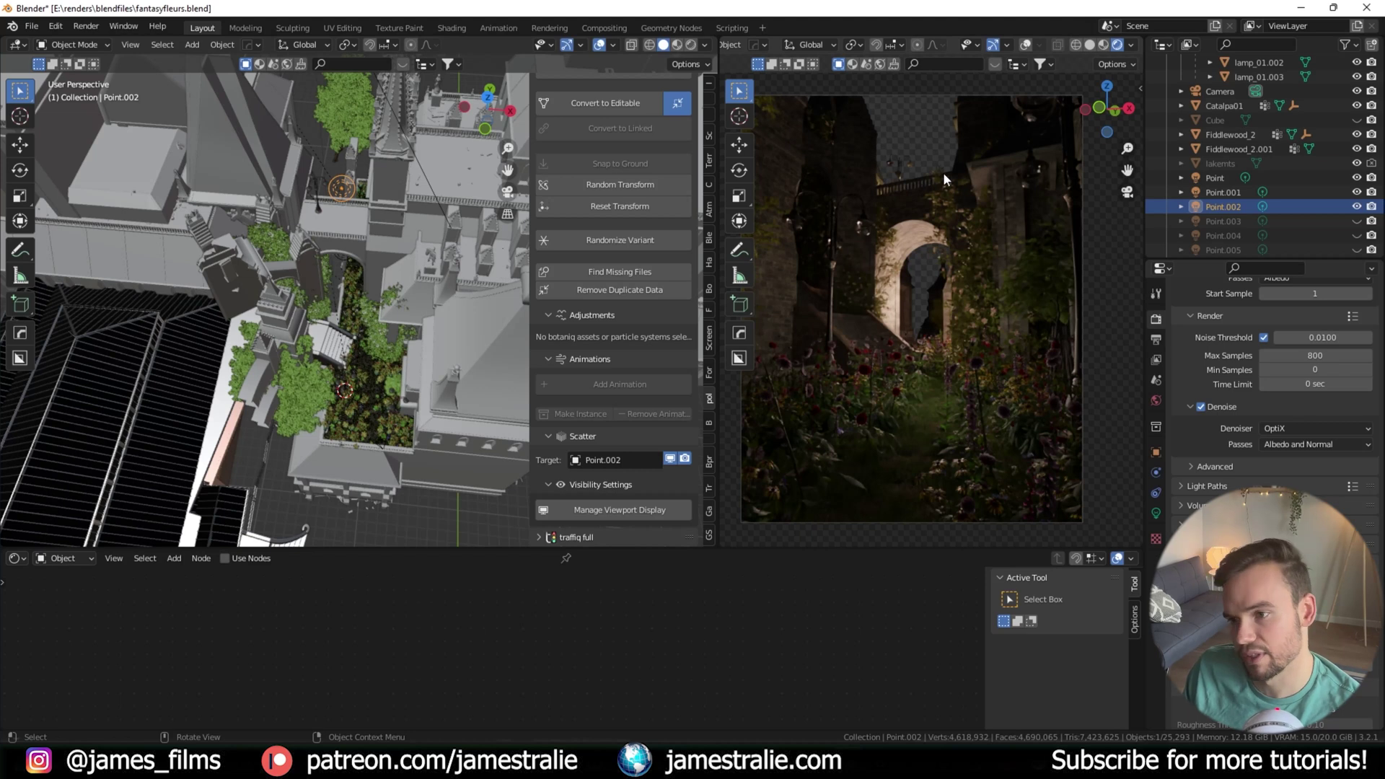
{"action": "left_click", "coordinate": [1156, 512]}
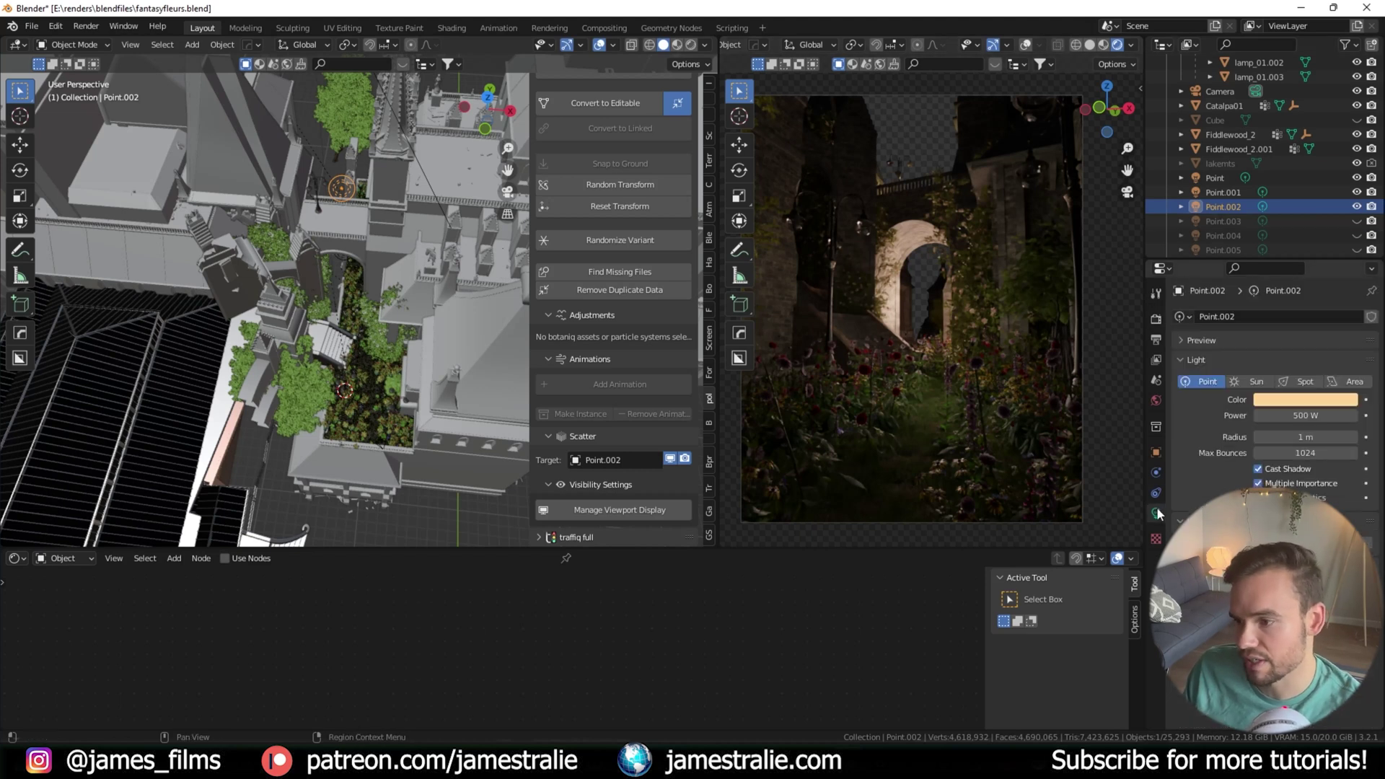
{"action": "left_click", "coordinate": [1211, 178]}
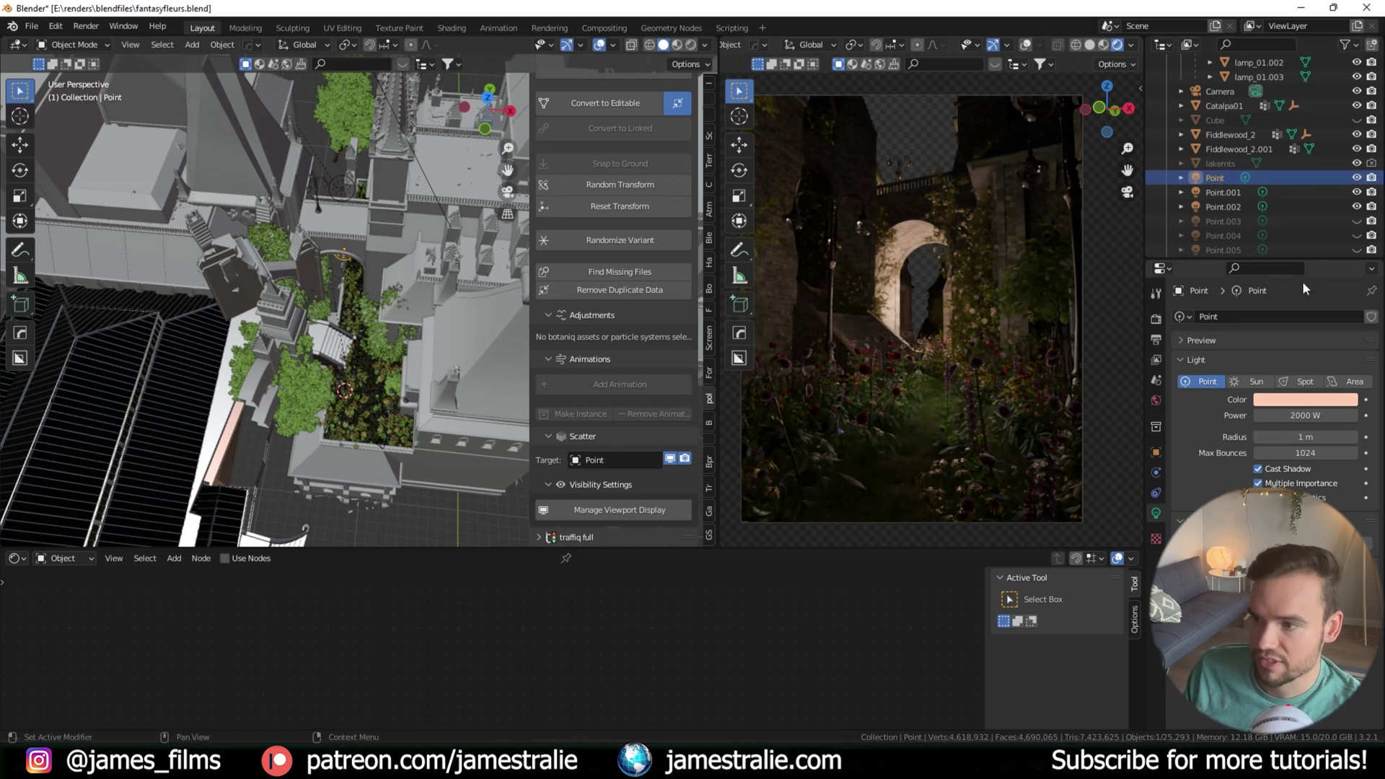
Select Point.003 to show its light settings, and unhide the lights Point.003 to Point.014 in the viewport
{"action": "scroll", "coordinate": [1231, 220], "scroll_direction": "down", "scroll_amount": 2}
{"action": "left_click", "coordinate": [1275, 192]}
{"action": "left_click_drag", "start_coordinate": [1358, 194], "coordinate": [1357, 249]}
{"action": "scroll", "coordinate": [1357, 226], "scroll_direction": "down", "scroll_amount": 2}
{"action": "scroll", "coordinate": [1357, 240], "scroll_direction": "down", "scroll_amount": 2}
{"action": "scroll", "coordinate": [1357, 230], "scroll_direction": "down", "scroll_amount": 4}
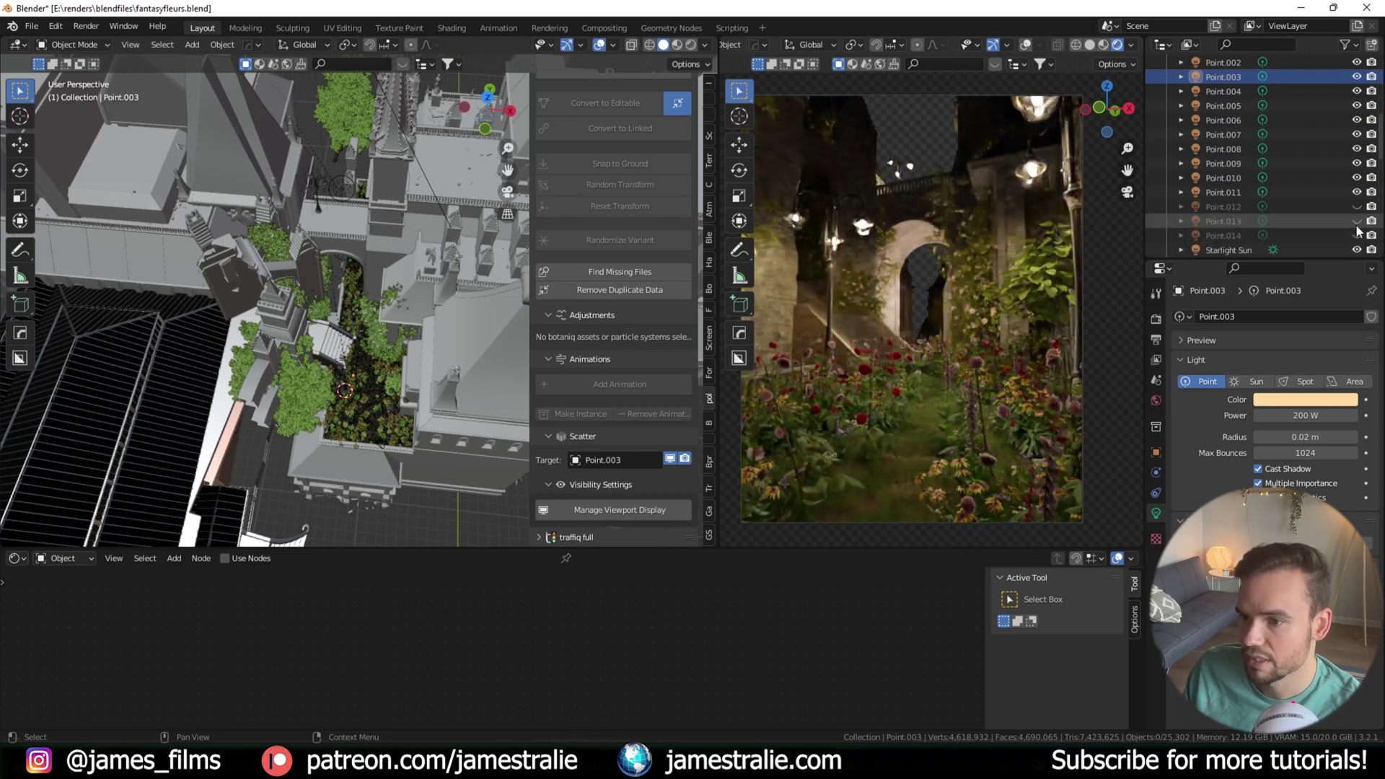
{"action": "scroll", "coordinate": [1353, 212], "scroll_direction": "down", "scroll_amount": 2}
{"action": "left_click_drag", "start_coordinate": [1355, 178], "coordinate": [1356, 207]}
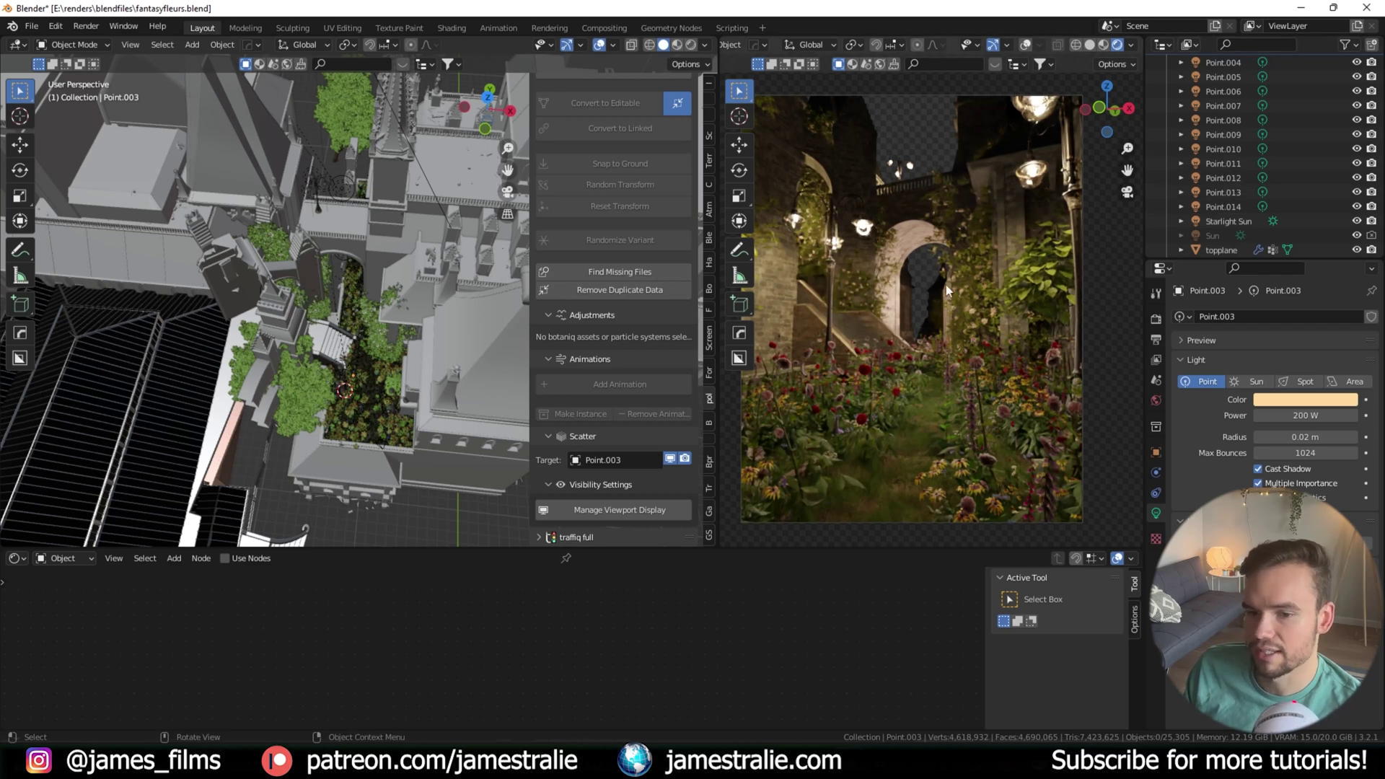
Select the hidden Sun light to inspect its light settings alongside the point lights in the object list
{"action": "left_click", "coordinate": [1212, 236]}
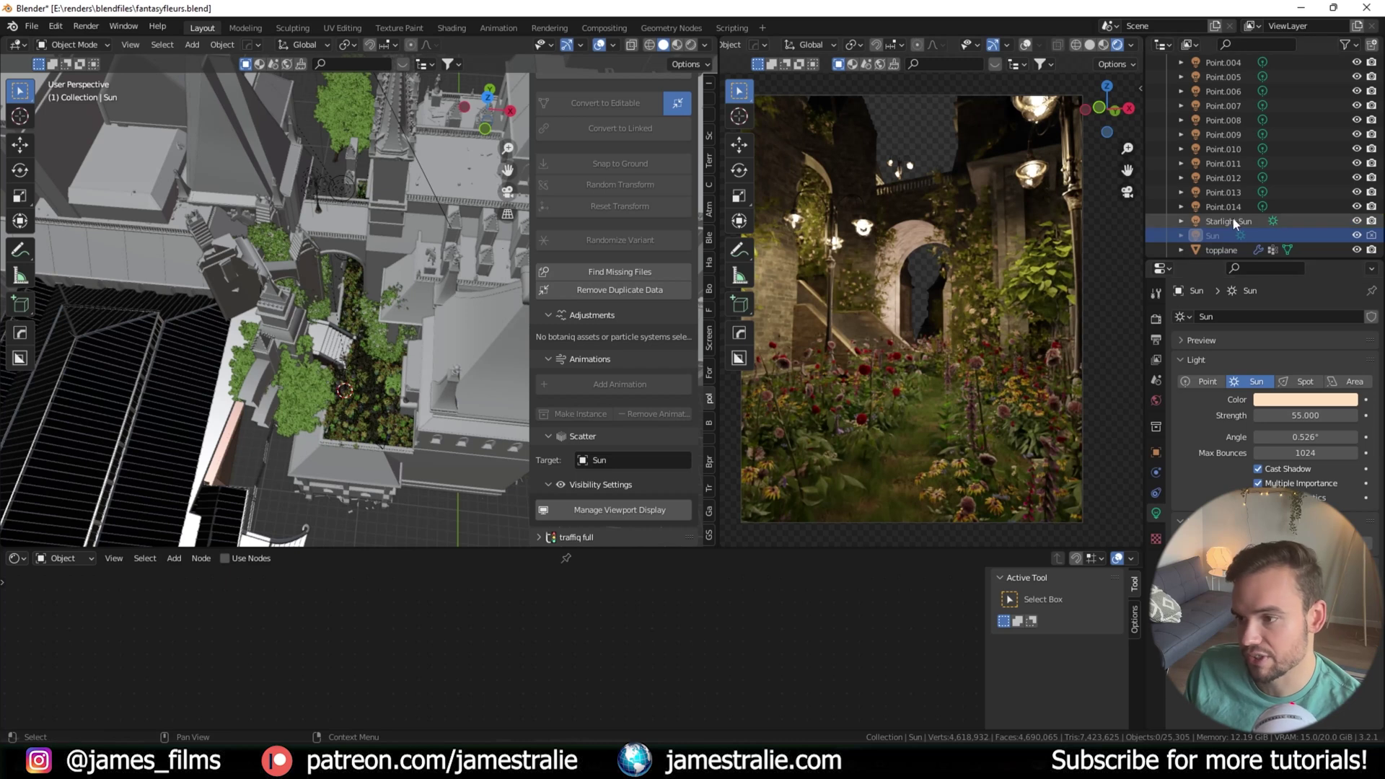
{"action": "scroll", "coordinate": [1245, 195], "scroll_direction": "up", "scroll_amount": 2}
{"action": "scroll", "coordinate": [1247, 191], "scroll_direction": "up", "scroll_amount": 2}
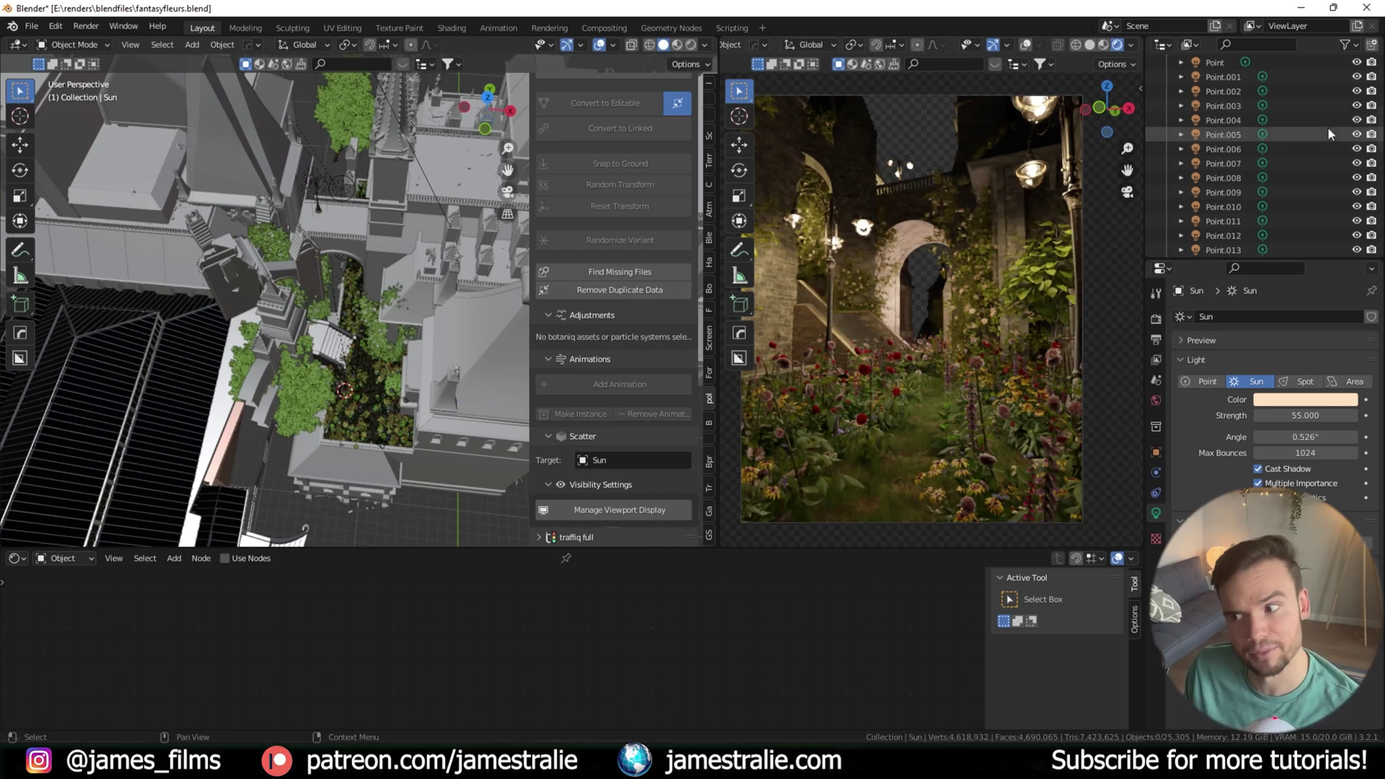
Show the Cube volume in the viewport, comparing the rendered garden with and without its fog
{"action": "scroll", "coordinate": [1327, 134], "scroll_direction": "down", "scroll_amount": 3}
{"action": "scroll", "coordinate": [1294, 153], "scroll_direction": "up", "scroll_amount": 9}
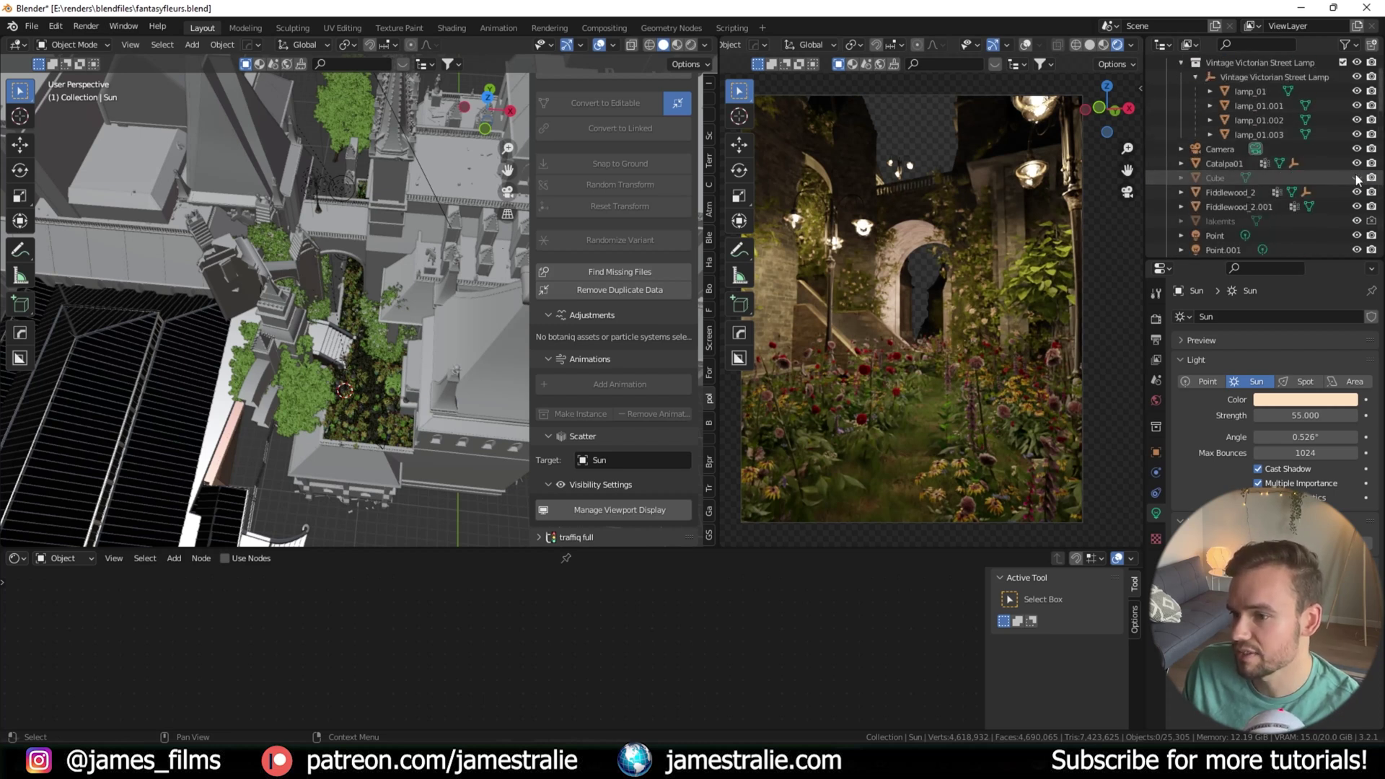
{"action": "left_click", "coordinate": [1356, 178]}
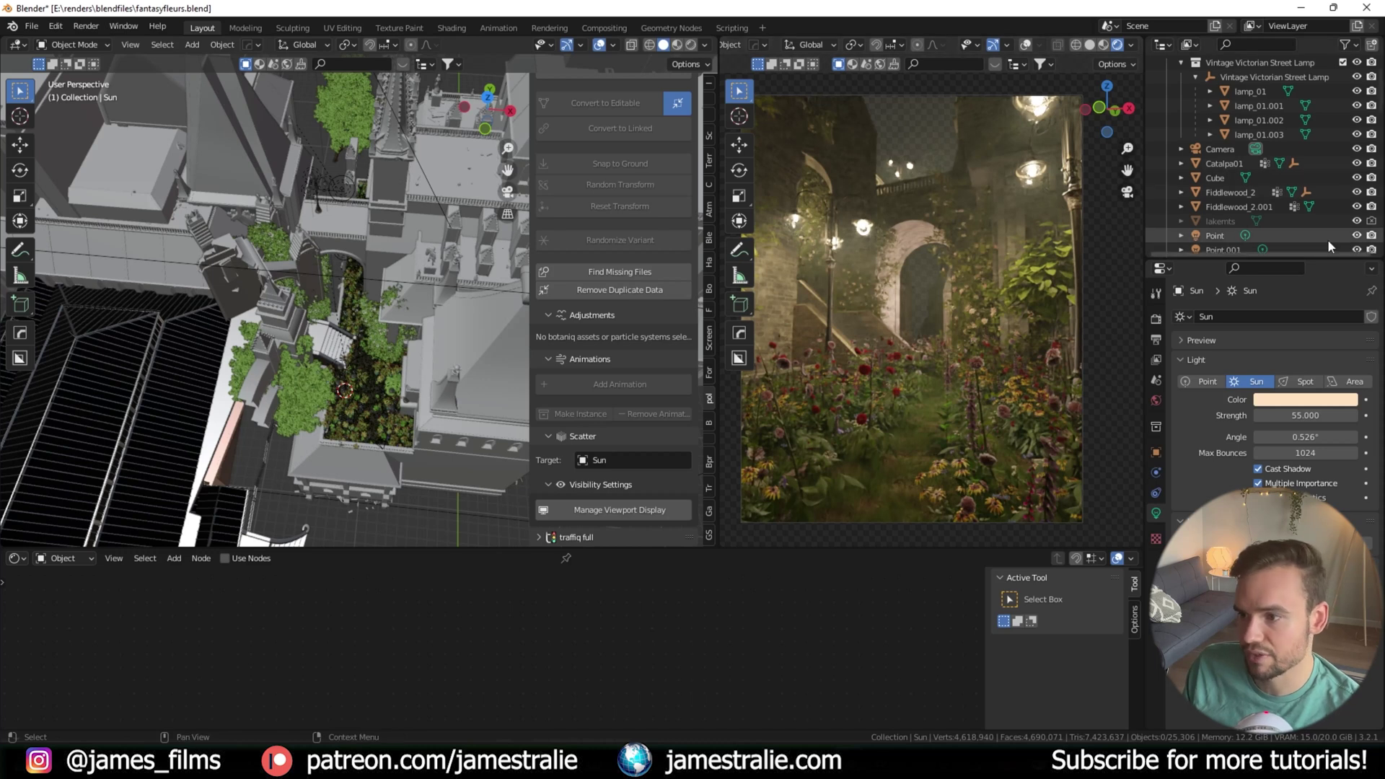
{"action": "left_click", "coordinate": [1358, 179]}
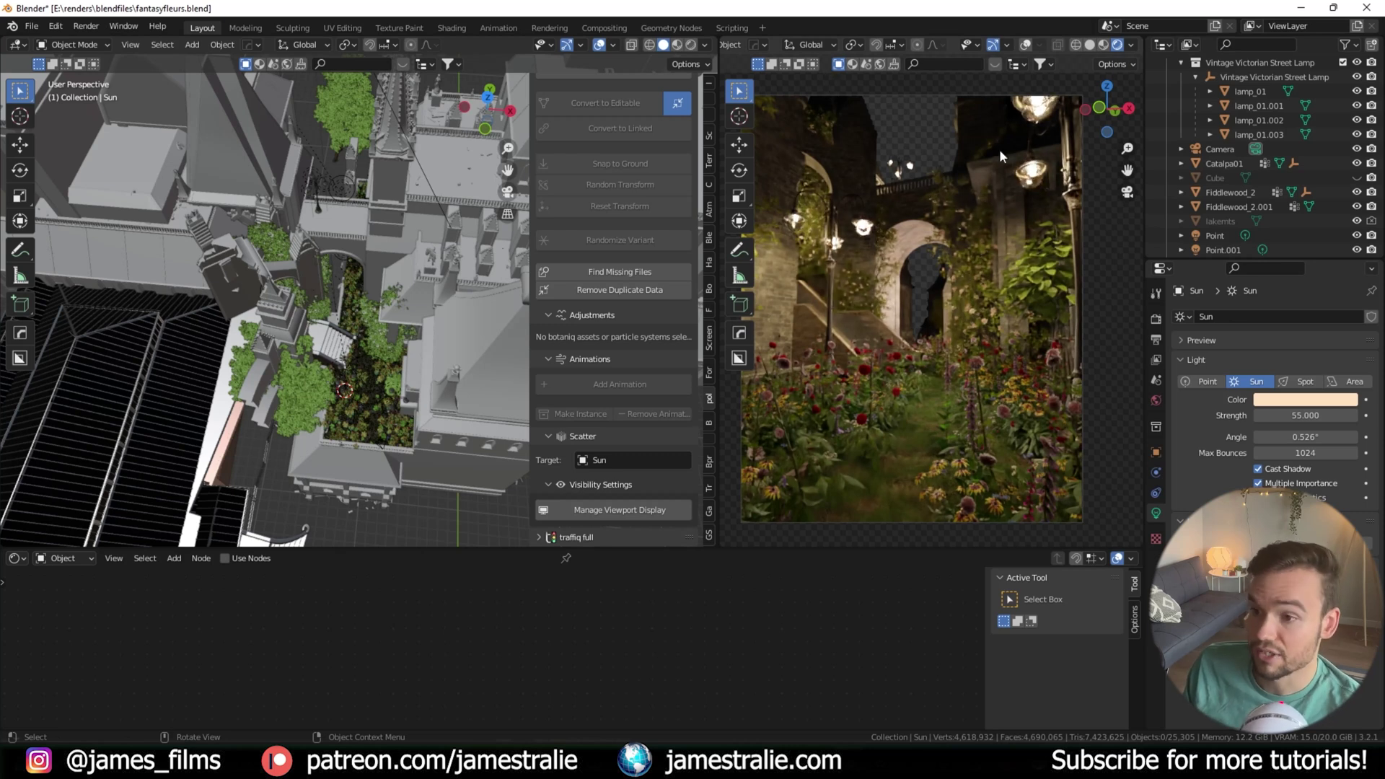
{"action": "left_click", "coordinate": [1357, 177]}
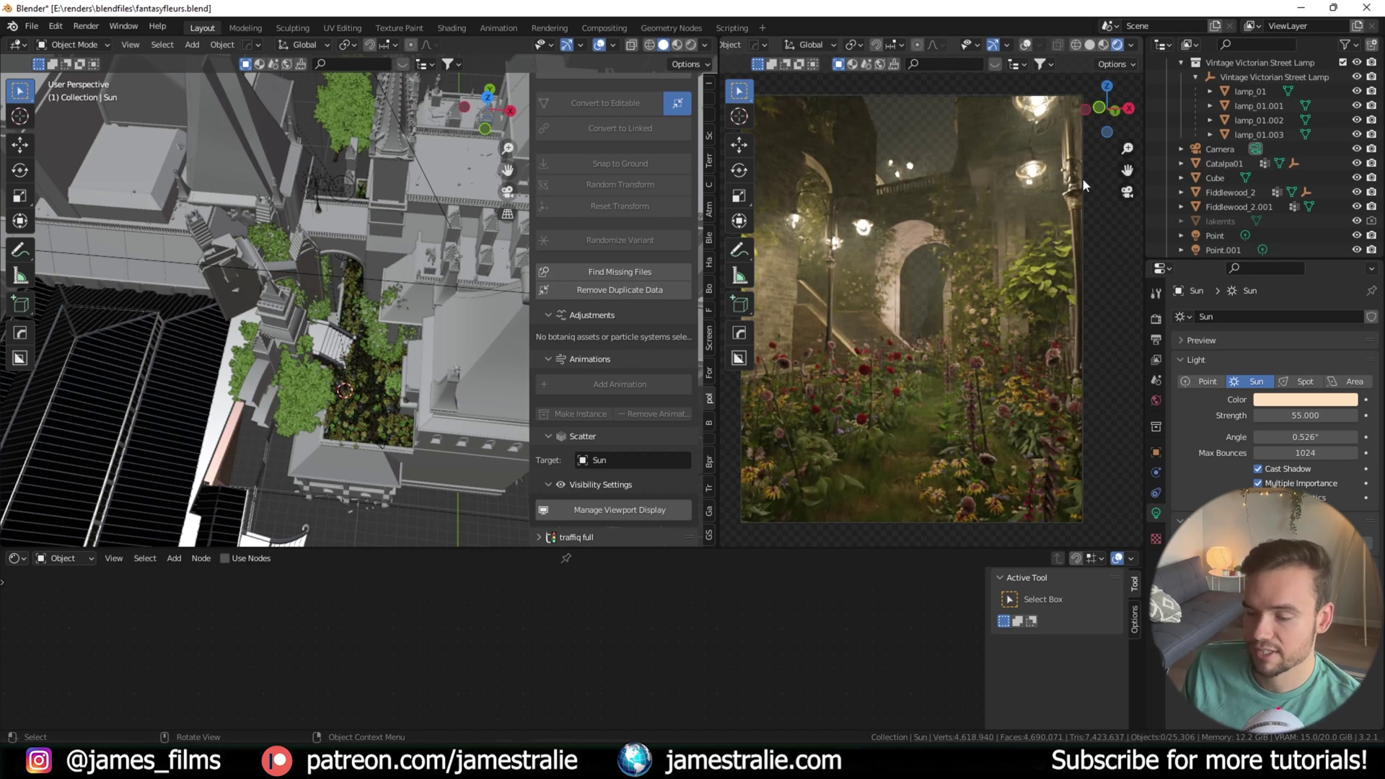
Examine the planted courtyard in the castle model and bring up the Vegetation asset settings for Climber plants
{"action": "scroll", "coordinate": [315, 326], "scroll_direction": "up", "scroll_amount": 2}
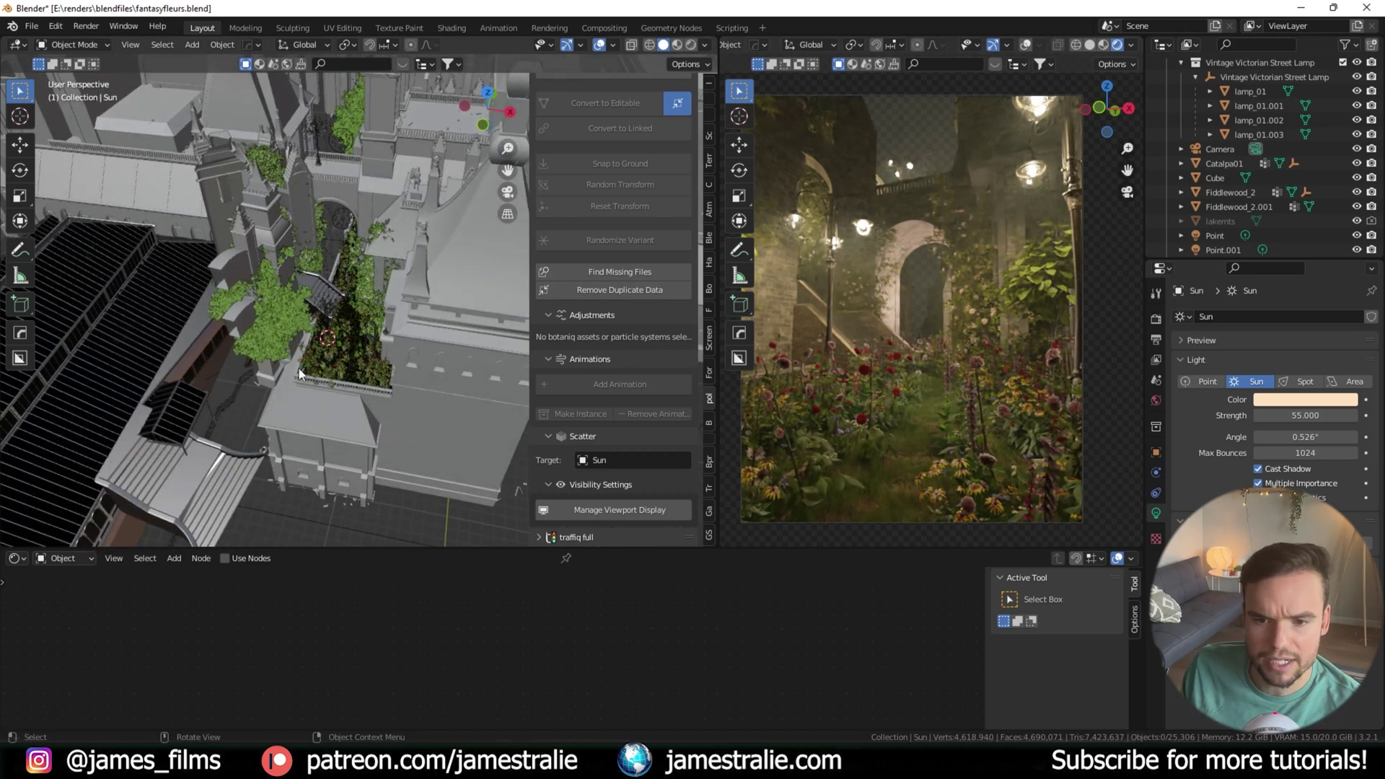
{"action": "scroll", "coordinate": [317, 343], "scroll_direction": "up", "scroll_amount": 2}
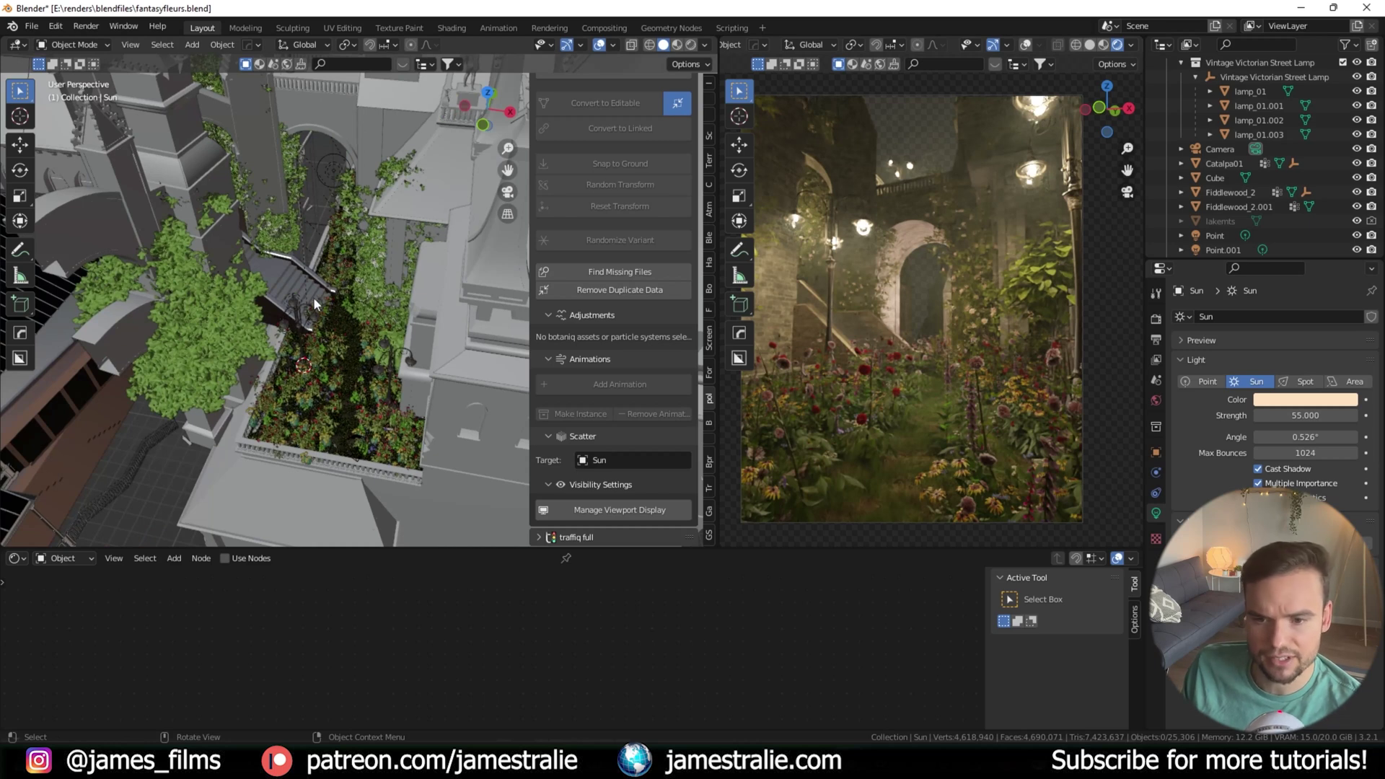
{"action": "middle_click_drag", "start_coordinate": [313, 296], "coordinate": [302, 284]}
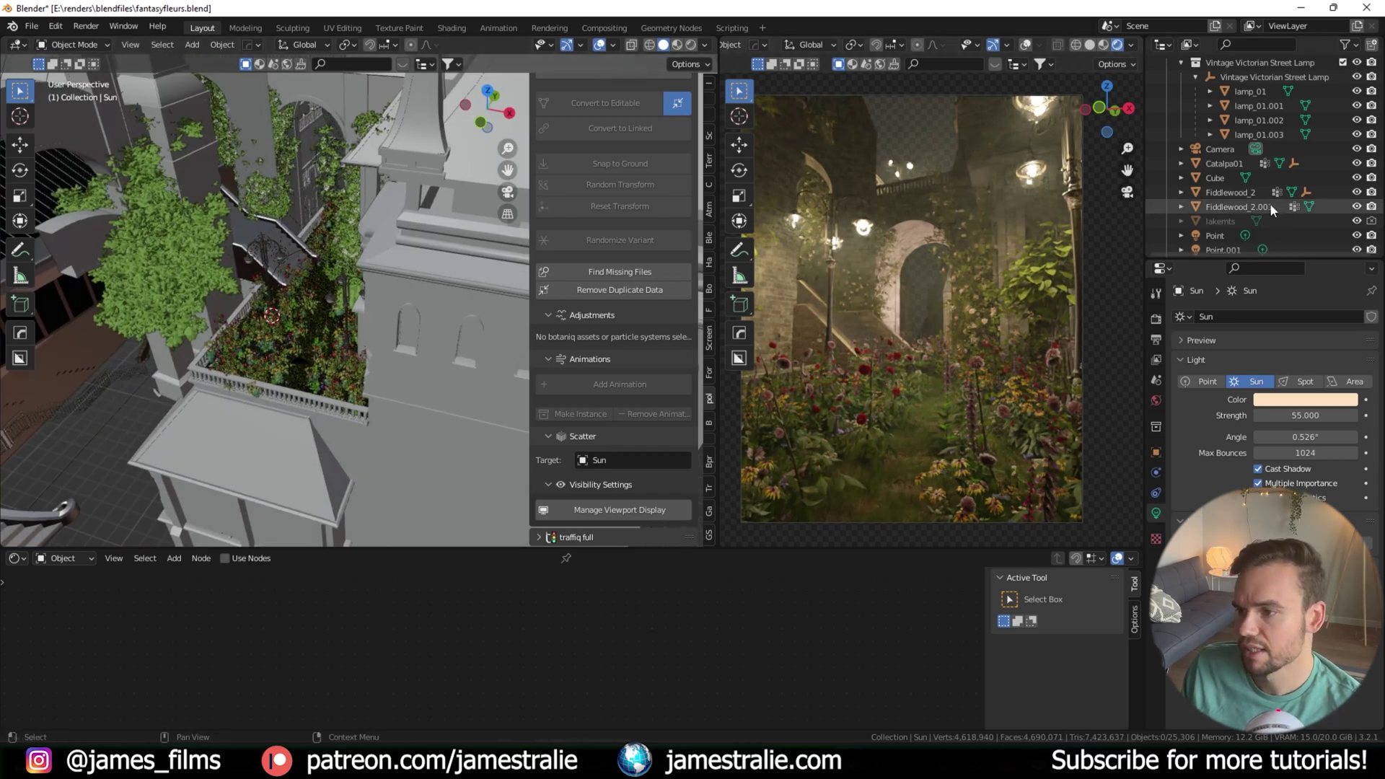
{"action": "scroll", "coordinate": [1270, 202], "scroll_direction": "down", "scroll_amount": 10}
{"action": "scroll", "coordinate": [1270, 200], "scroll_direction": "down", "scroll_amount": 2}
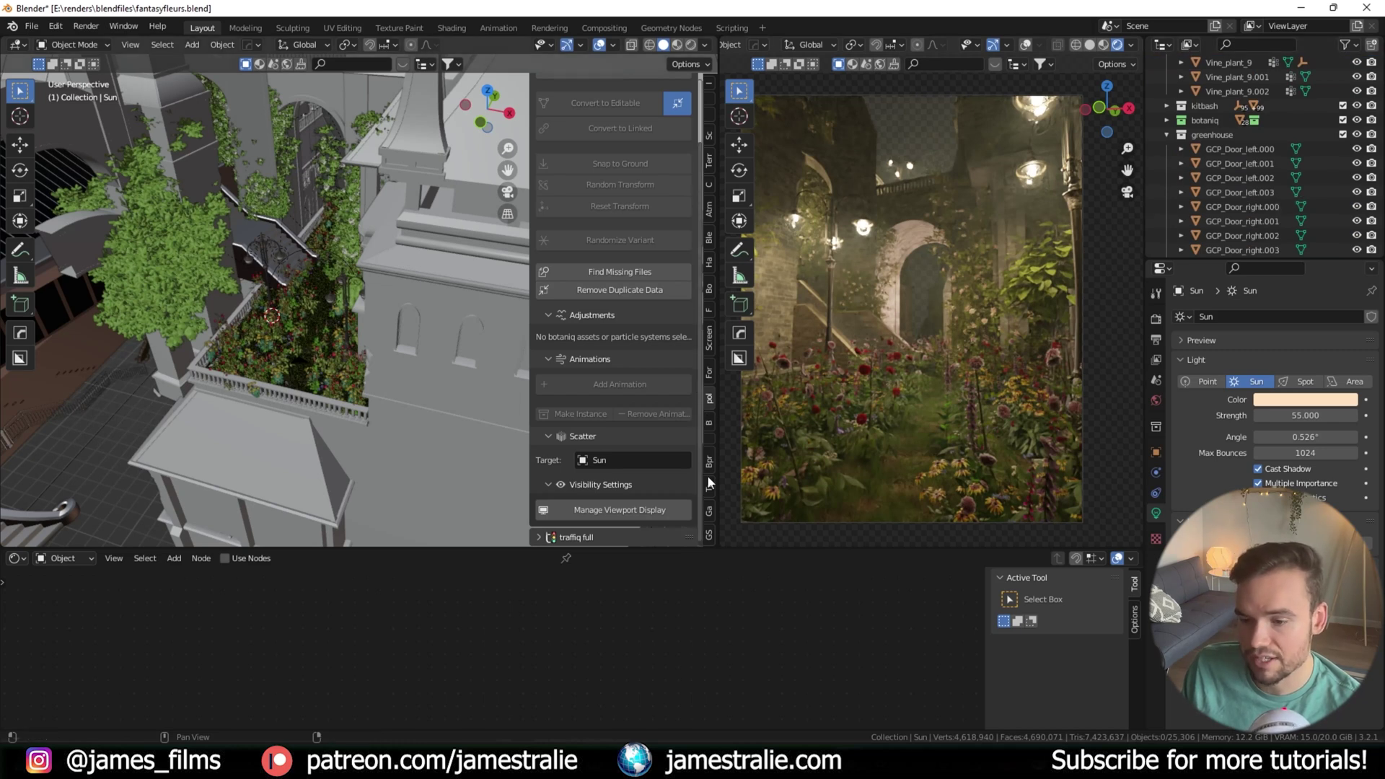
{"action": "left_click", "coordinate": [710, 534]}
{"action": "left_click", "coordinate": [710, 461]}
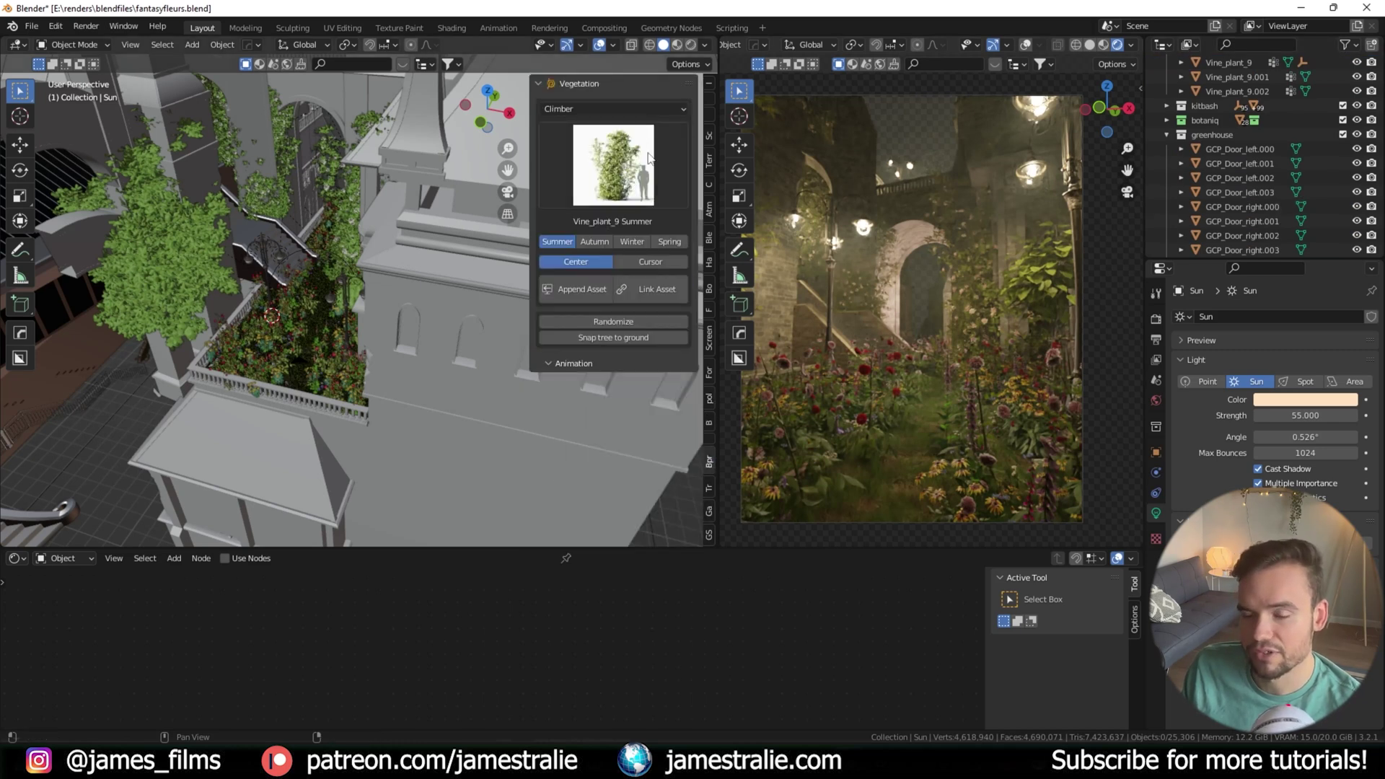
Collapse the greenhouse collection, and look through the scene's object list and the vines around the courtyard stairs
{"action": "left_click", "coordinate": [1166, 135]}
{"action": "scroll", "coordinate": [1226, 180], "scroll_direction": "up", "scroll_amount": 10}
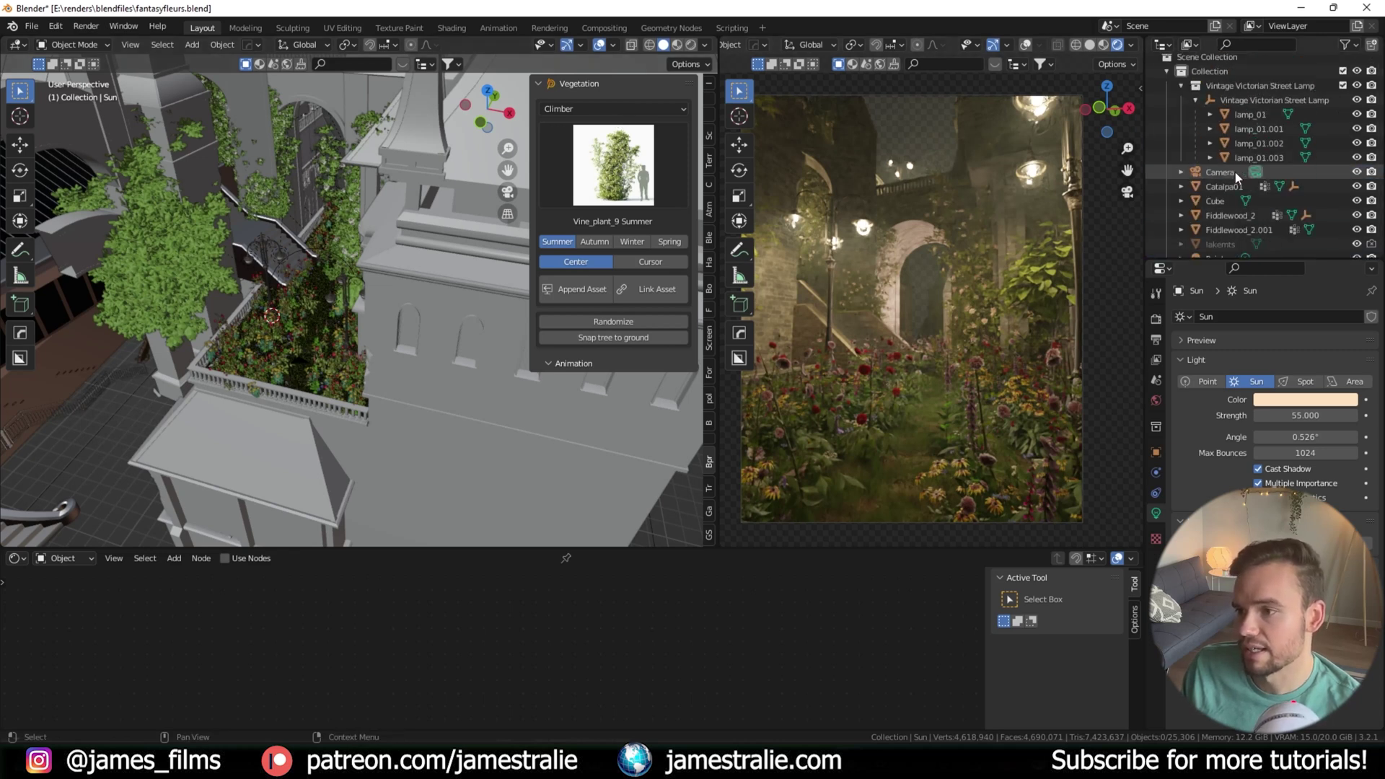
{"action": "scroll", "coordinate": [1212, 209], "scroll_direction": "down", "scroll_amount": 10}
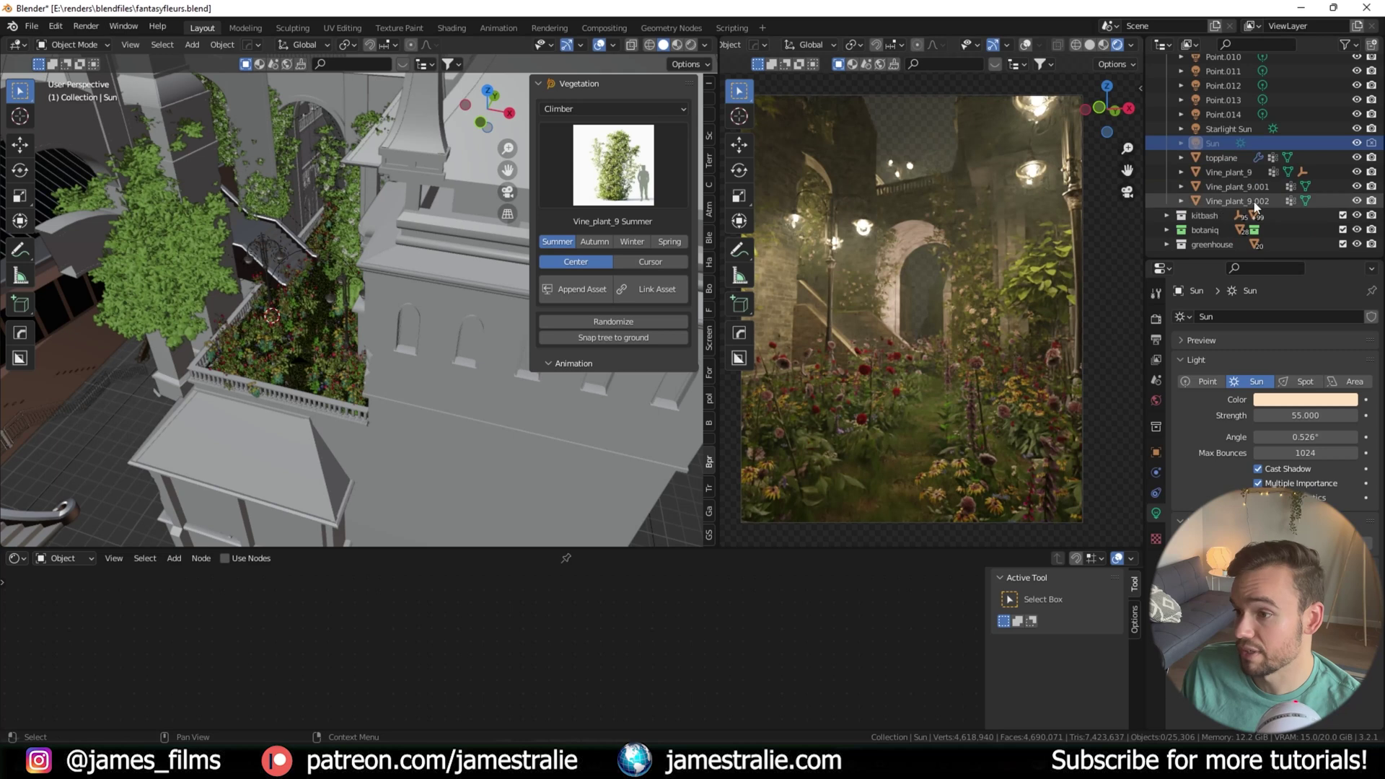
{"action": "scroll", "coordinate": [1234, 210], "scroll_direction": "up", "scroll_amount": 4}
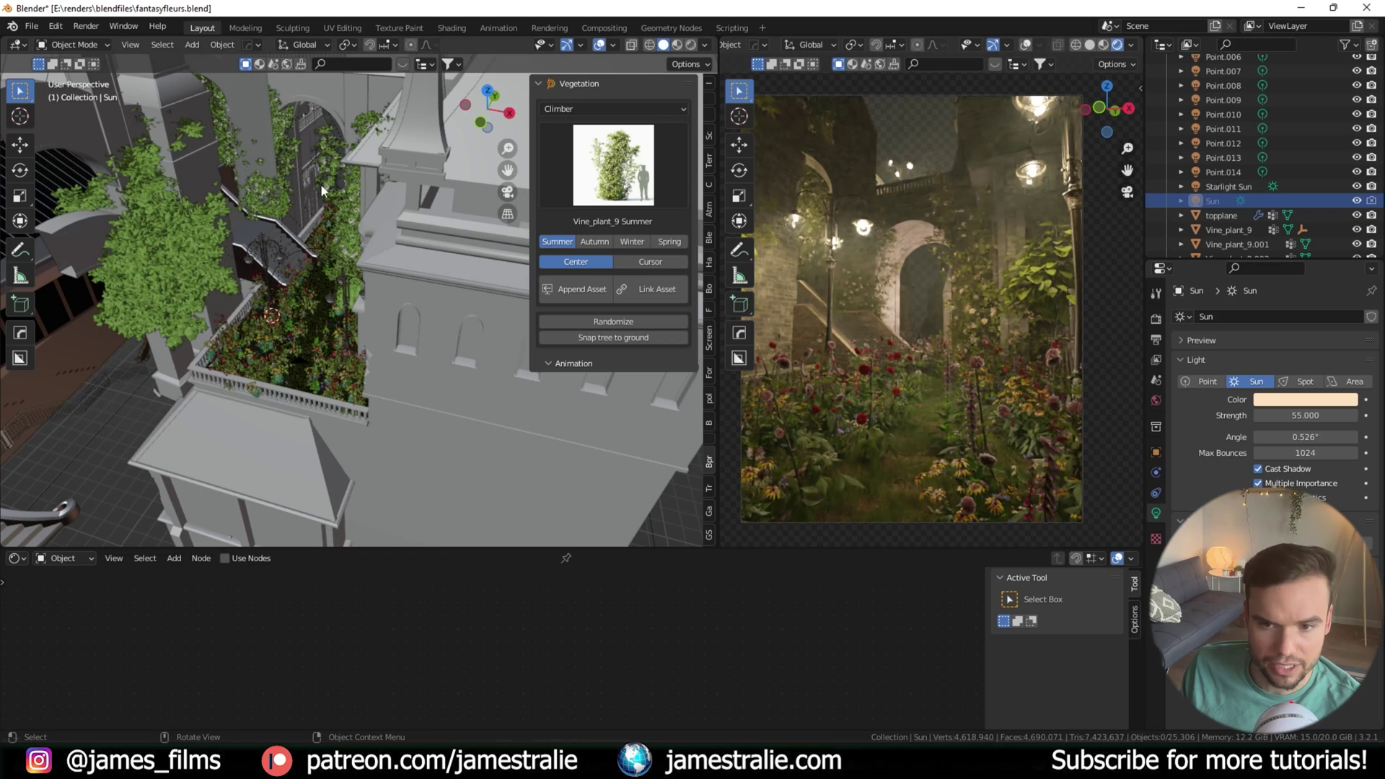
{"action": "scroll", "coordinate": [328, 199], "scroll_direction": "up", "scroll_amount": 5}
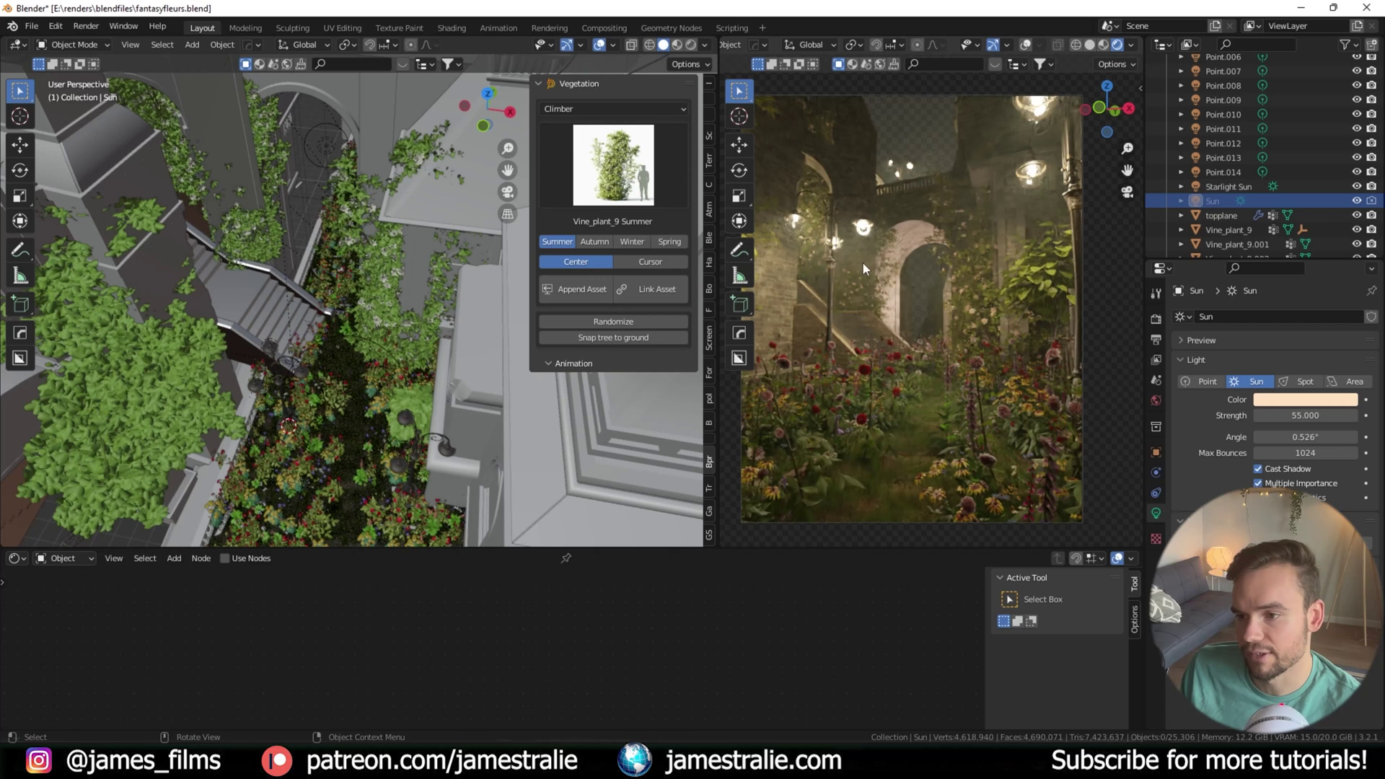
Check the Cycles render sampling settings, and switch to the castlenightflowers.psd document in Photoshop
{"action": "left_click", "coordinate": [1156, 318]}
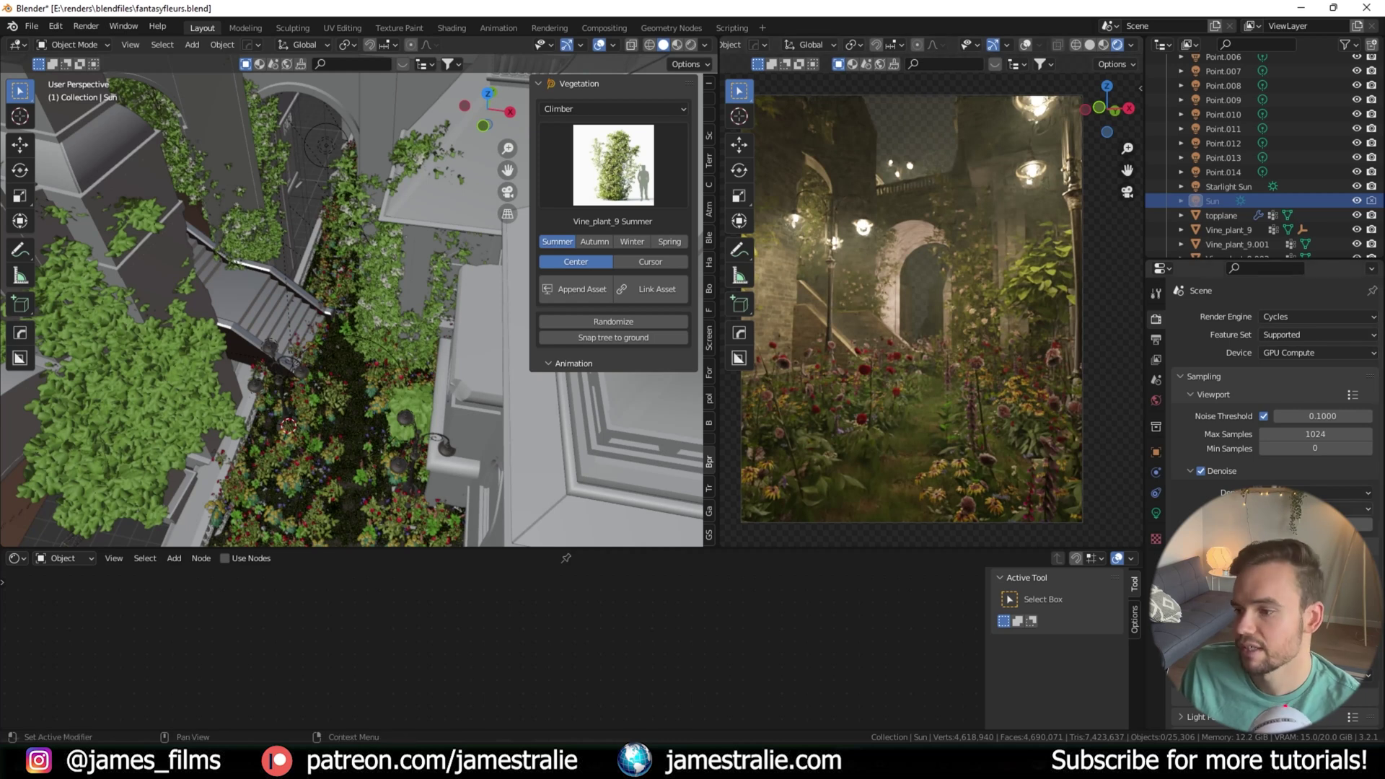
{"action": "scroll", "coordinate": [1270, 404], "scroll_direction": "down", "scroll_amount": 1}
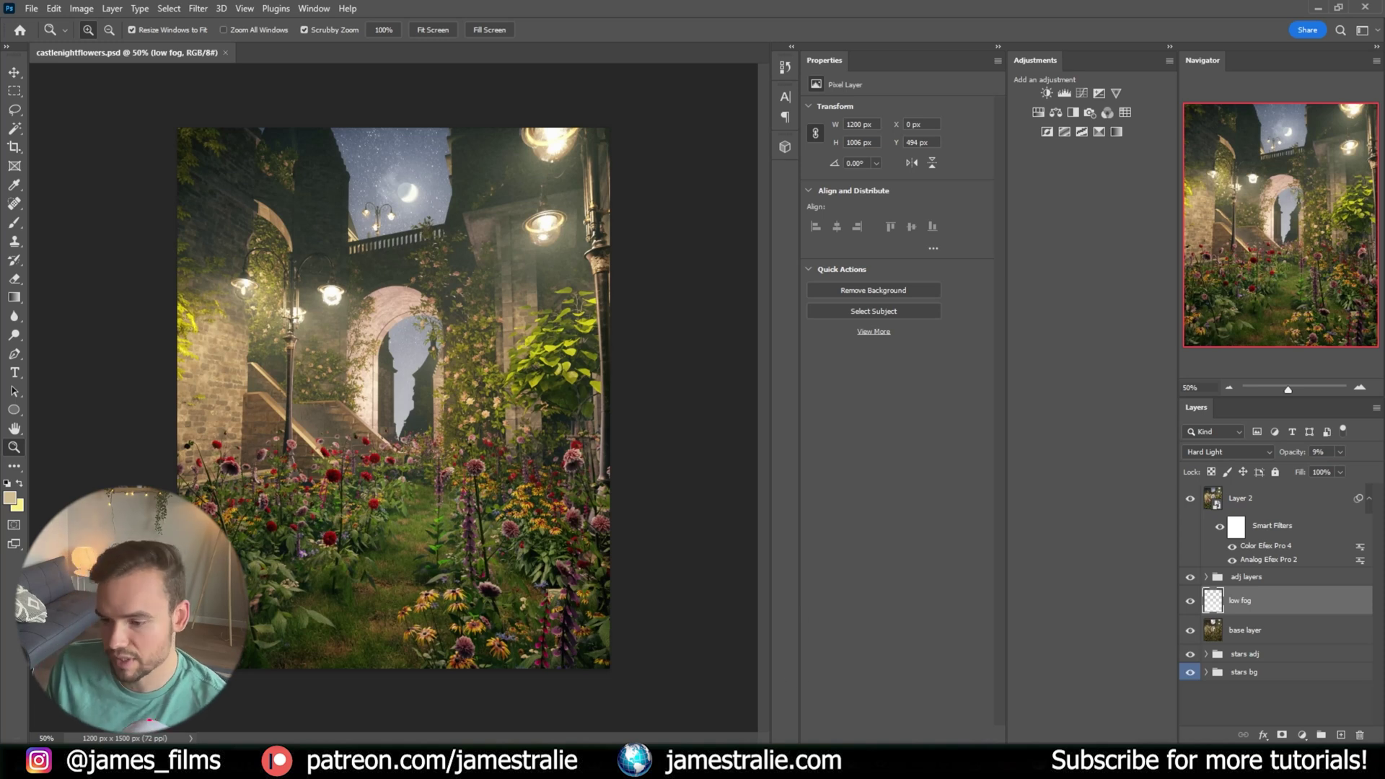
{"action": "mouse_move", "coordinate": [849, 764]}
{"action": "left_click", "coordinate": [855, 696]}
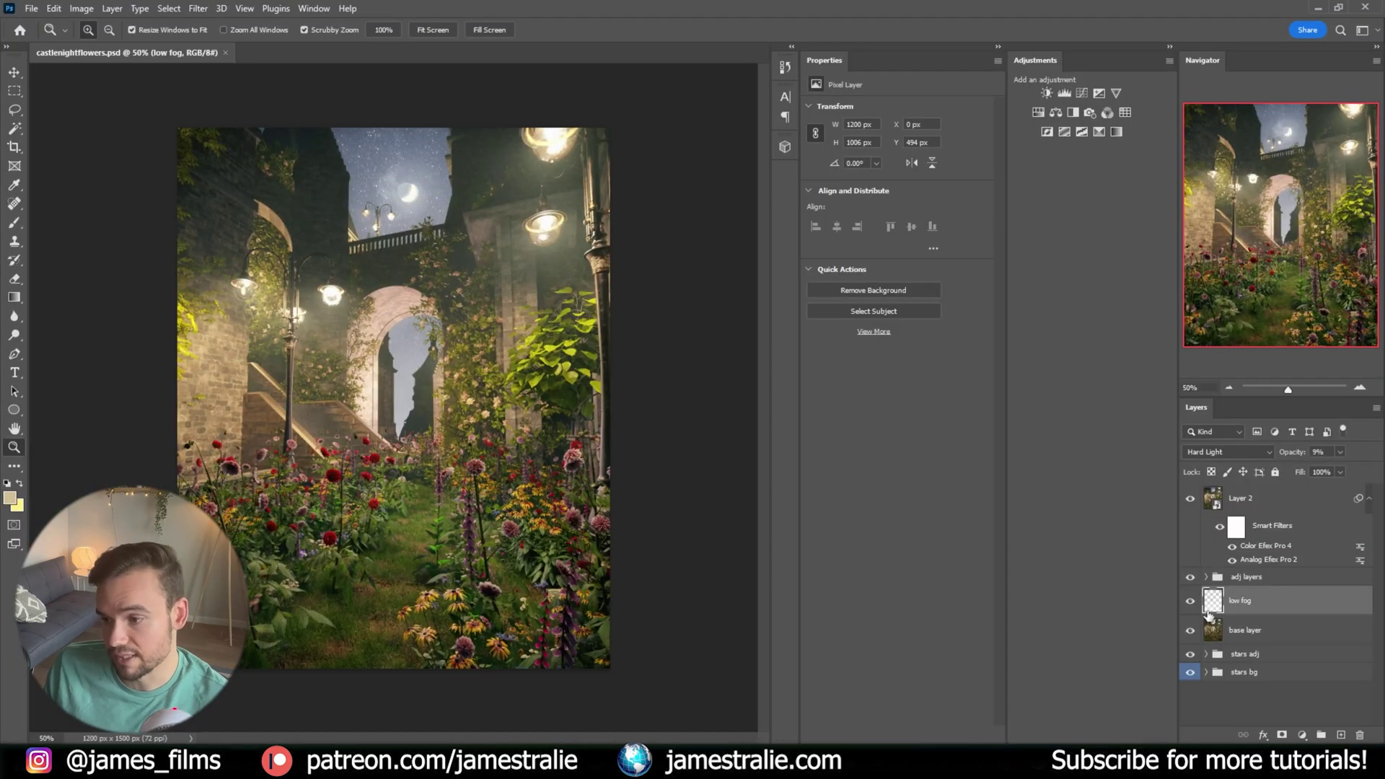
Hide Layer 2, adj layers, low fog, stars adj and stars bg, leaving only the base layer visible
{"action": "left_click", "coordinate": [1191, 498]}
{"action": "left_click", "coordinate": [1191, 577]}
{"action": "left_click", "coordinate": [1190, 601]}
{"action": "left_click", "coordinate": [1191, 654]}
{"action": "left_click", "coordinate": [1191, 672]}
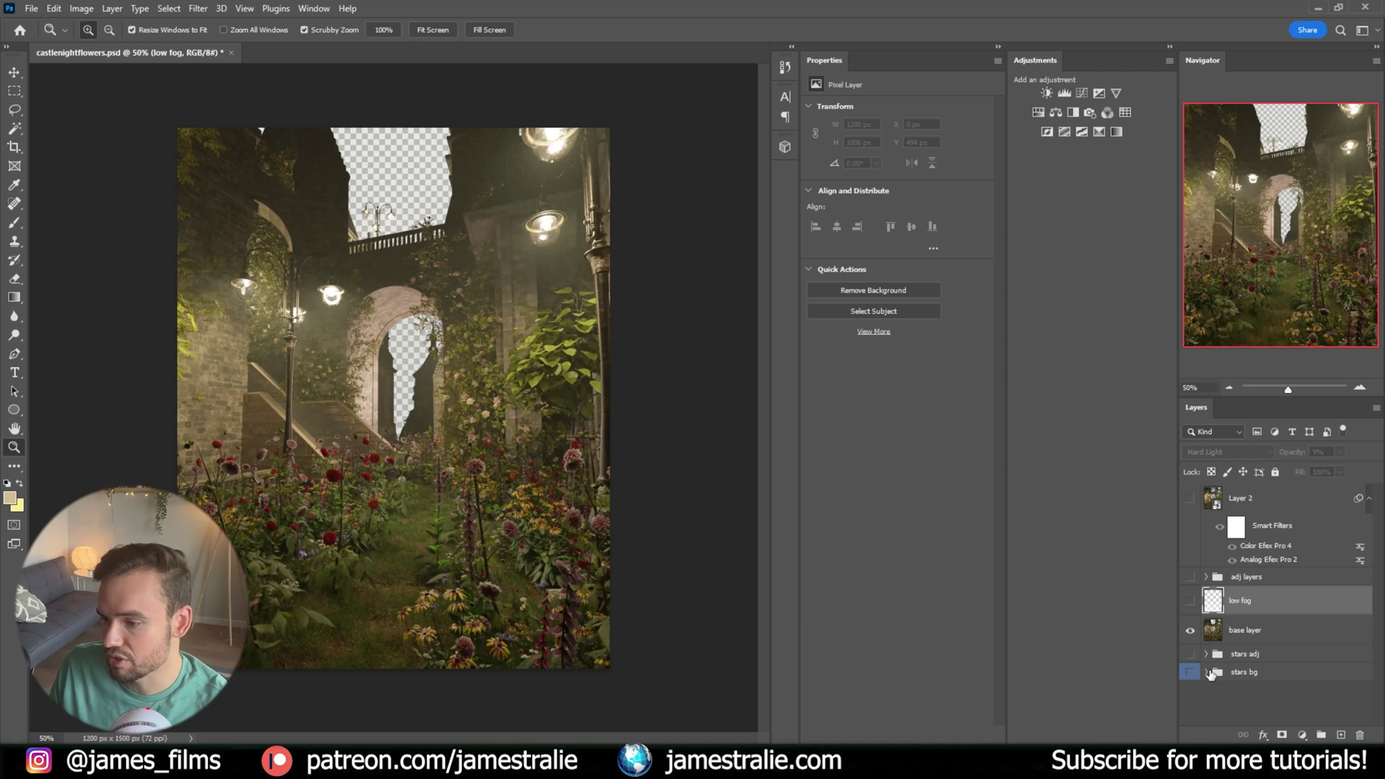
Expand and show the stars bg group with only midnightmoon visible, hiding Brightness/Contrast 2, starsbest copy and starsbest
{"action": "left_click", "coordinate": [1207, 671]}
{"action": "left_click", "coordinate": [1191, 599]}
{"action": "left_click_drag", "start_coordinate": [1190, 652], "coordinate": [1189, 712]}
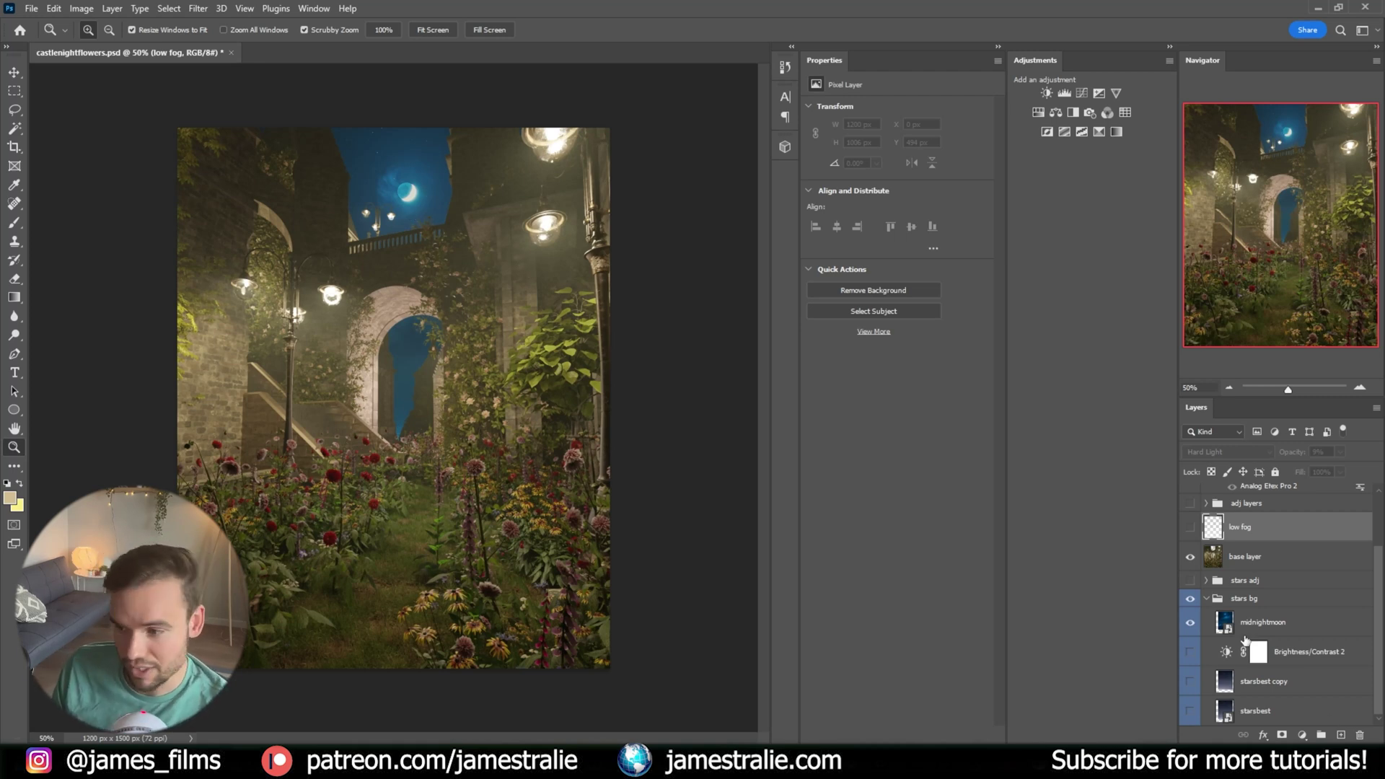
Show the stars adj group and review its Hue/Saturation 1 settings, comparing the sky with and without the group
{"action": "left_click", "coordinate": [1191, 580]}
{"action": "left_click", "coordinate": [1207, 581]}
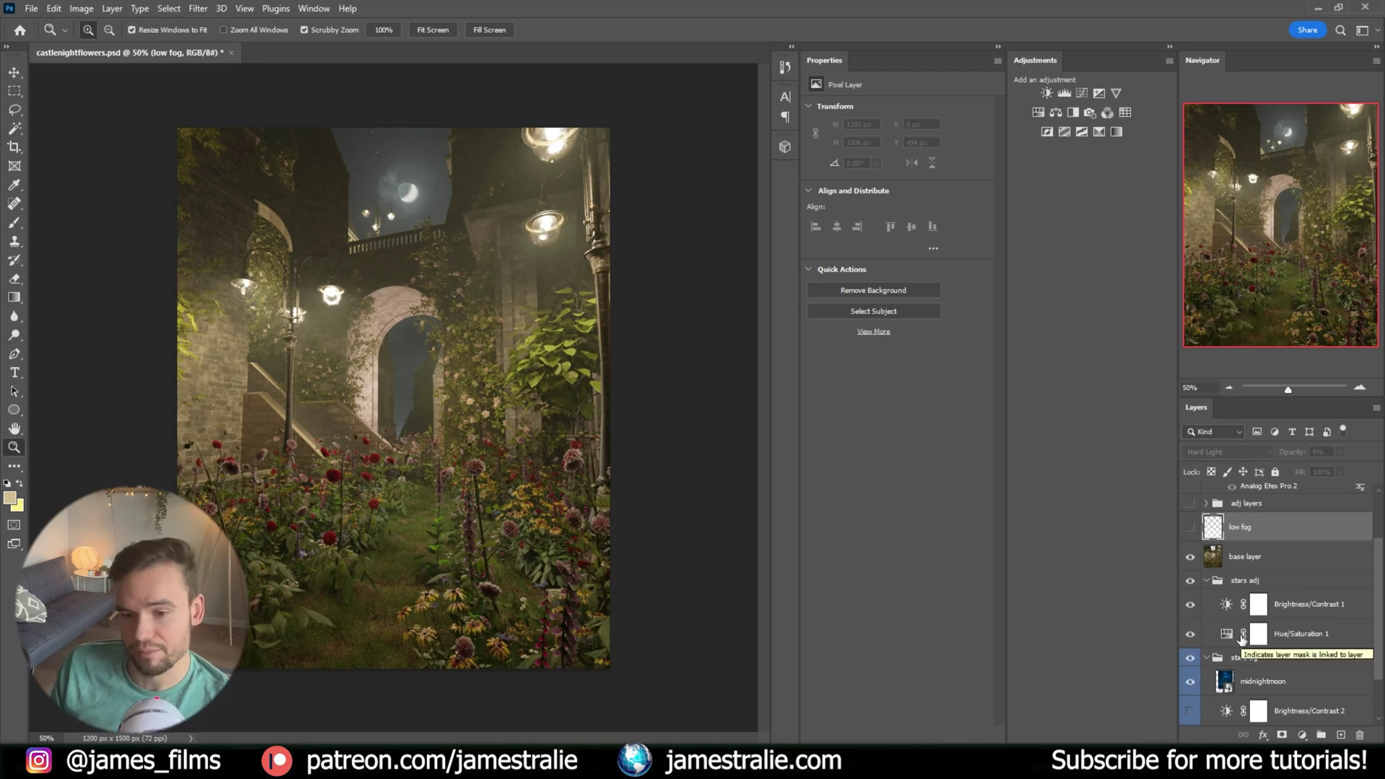
{"action": "left_click", "coordinate": [1317, 640]}
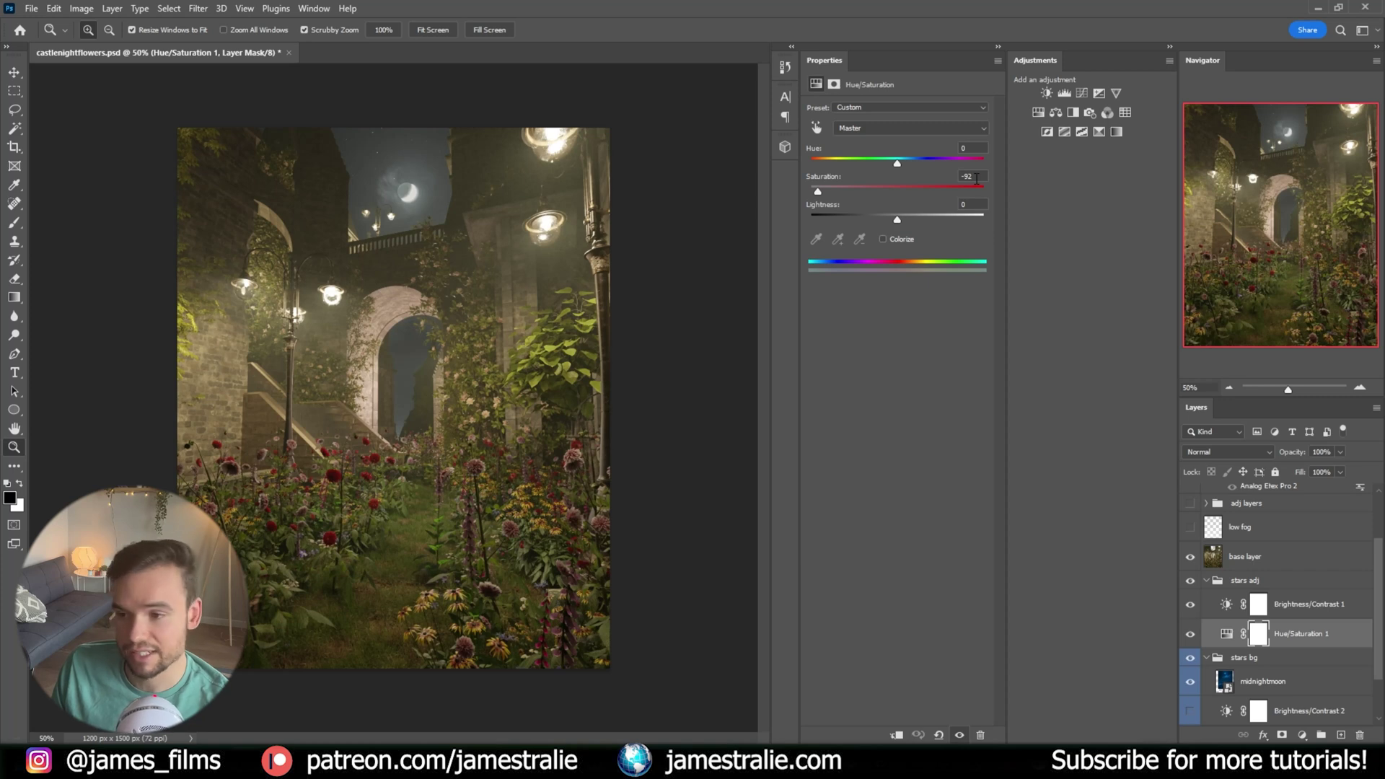
{"action": "left_click", "coordinate": [1205, 580]}
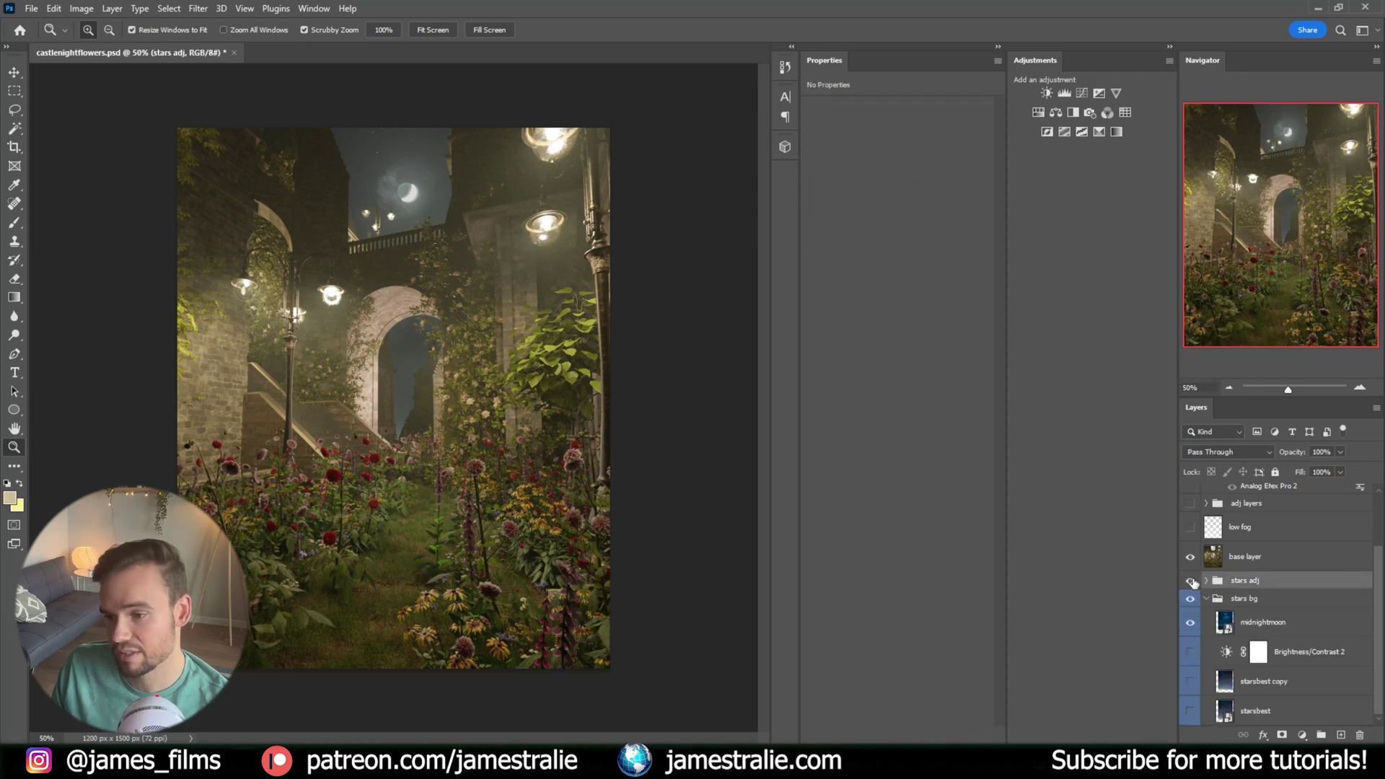
{"action": "left_click", "coordinate": [1190, 581]}
{"action": "left_click", "coordinate": [1191, 581]}
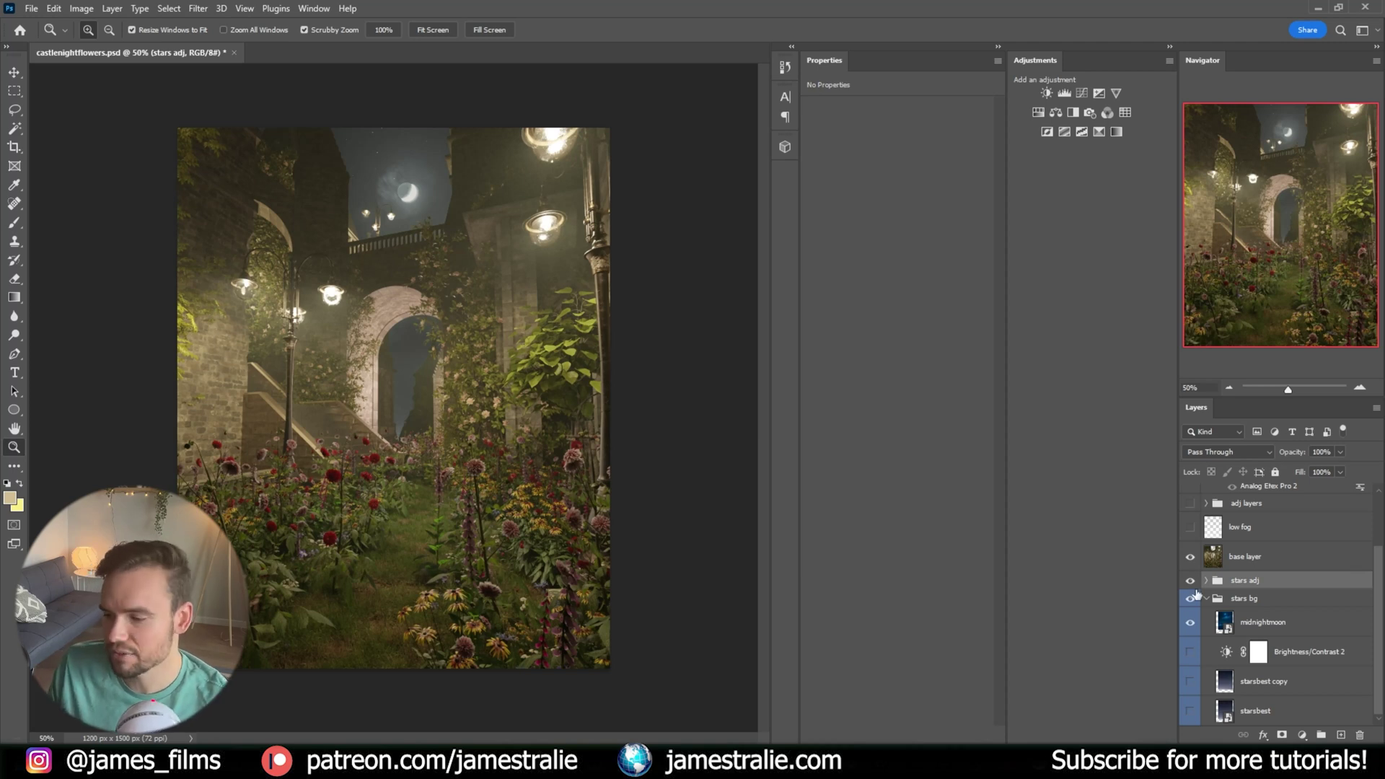
Select midnightmoon, show Brightness/Contrast 2 and starsbest copy in the stars bg group, and compare starsbest copy with starsbest
{"action": "left_click", "coordinate": [1259, 633]}
{"action": "left_click", "coordinate": [1187, 682]}
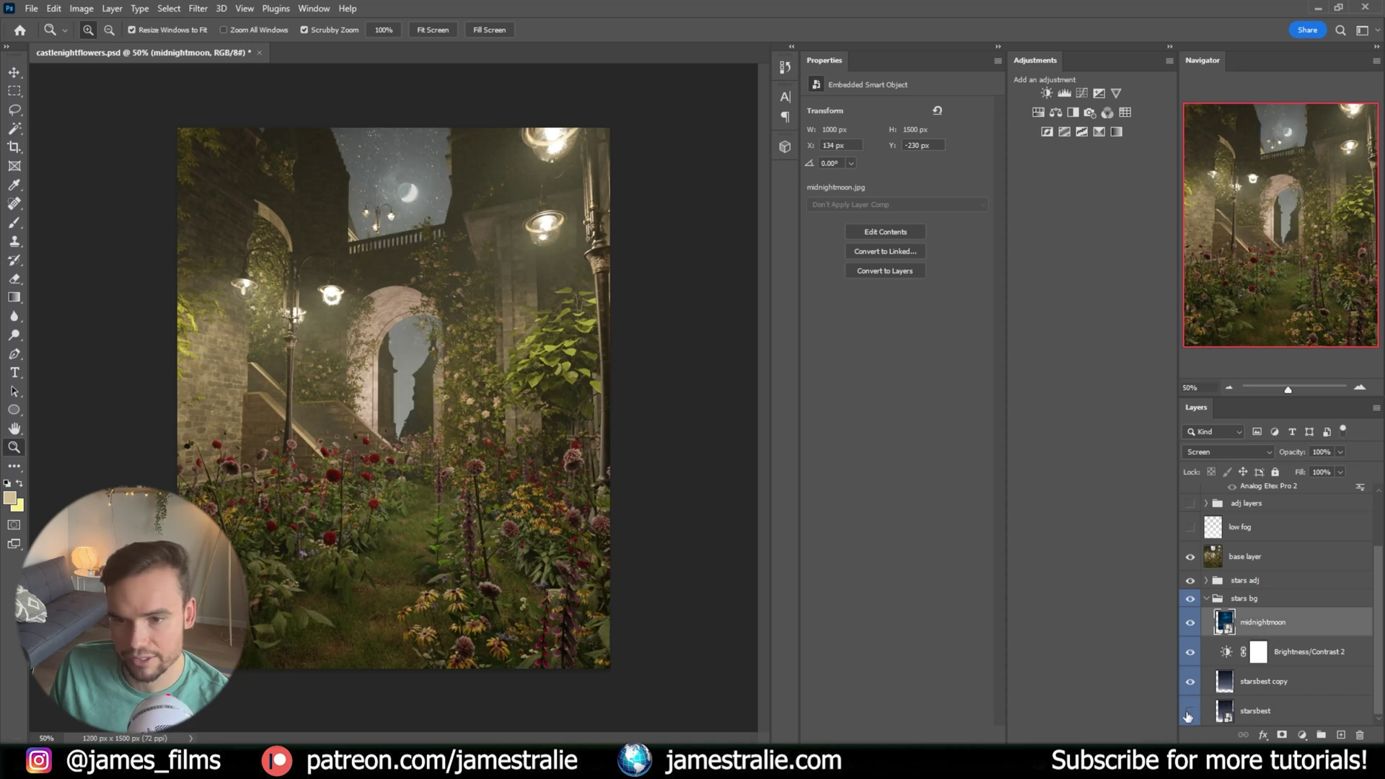
{"action": "left_click", "coordinate": [1188, 713]}
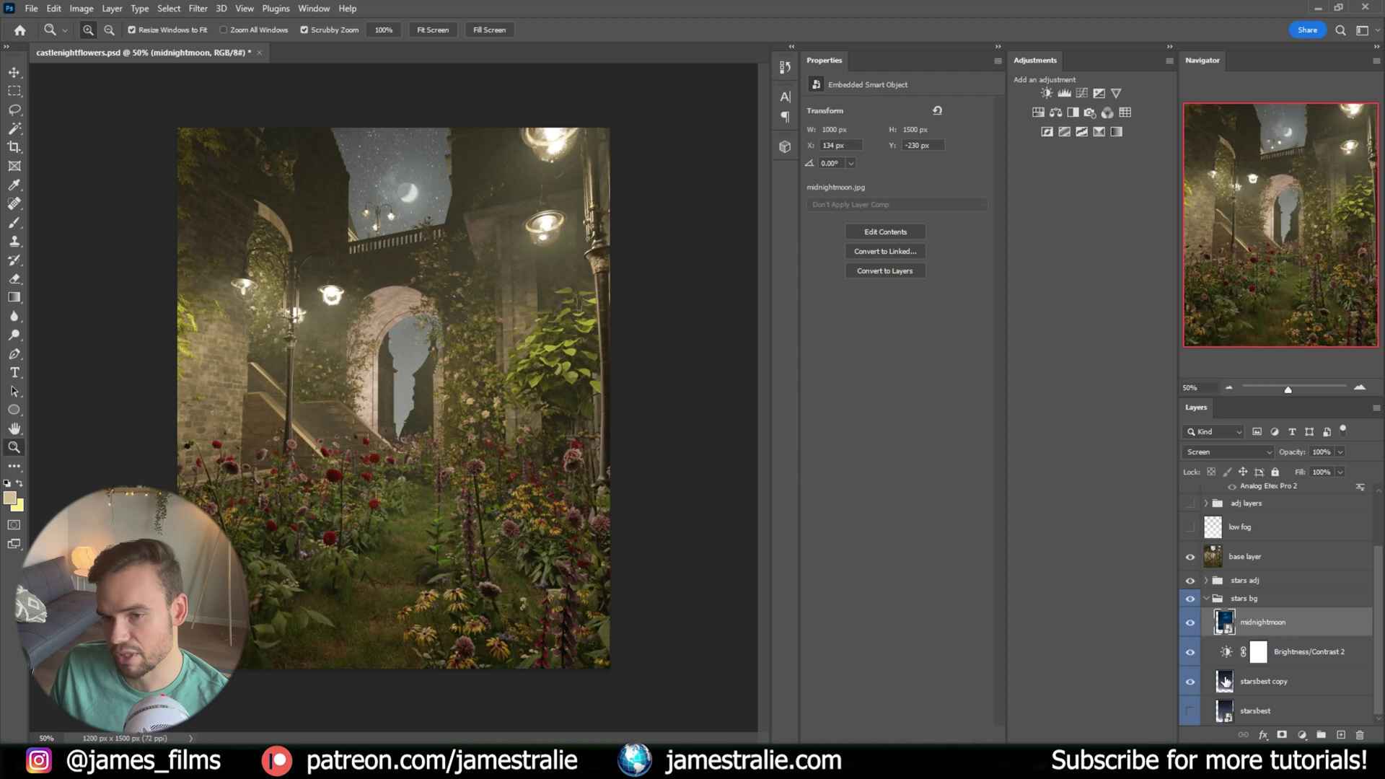
{"action": "left_click", "coordinate": [1190, 682]}
{"action": "left_click", "coordinate": [1190, 713]}
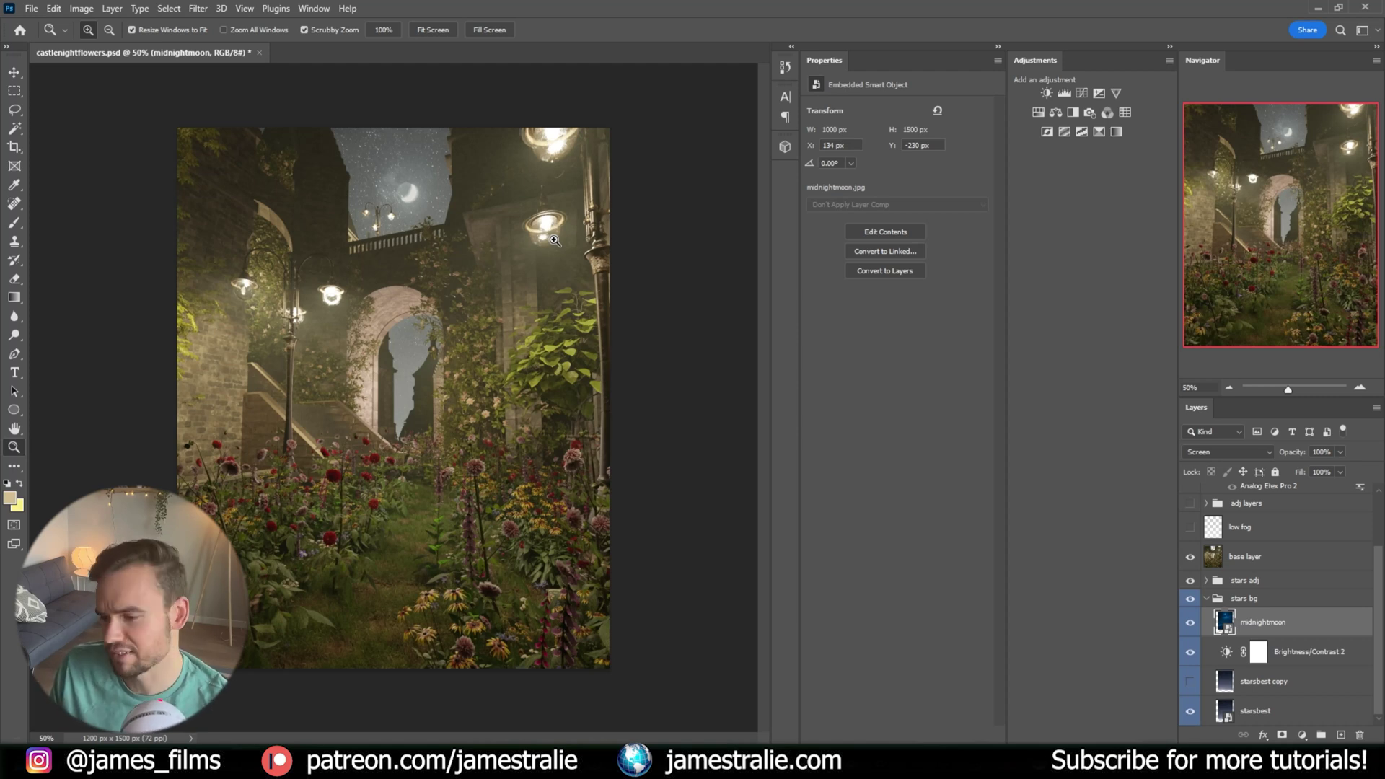
{"action": "left_click", "coordinate": [1191, 713]}
{"action": "left_click", "coordinate": [1191, 683]}
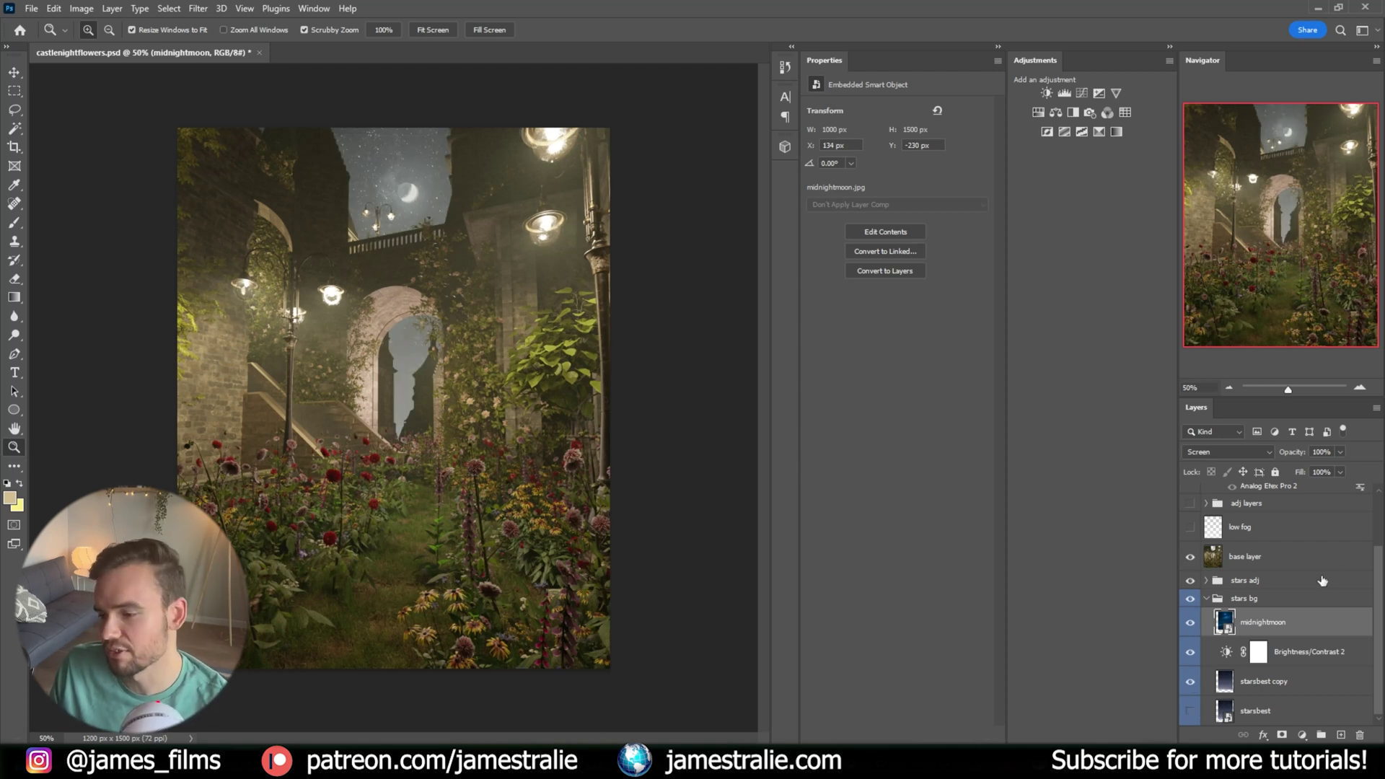
Collapse the stars bg group and compare the image with and without its star background
{"action": "left_click", "coordinate": [1206, 599]}
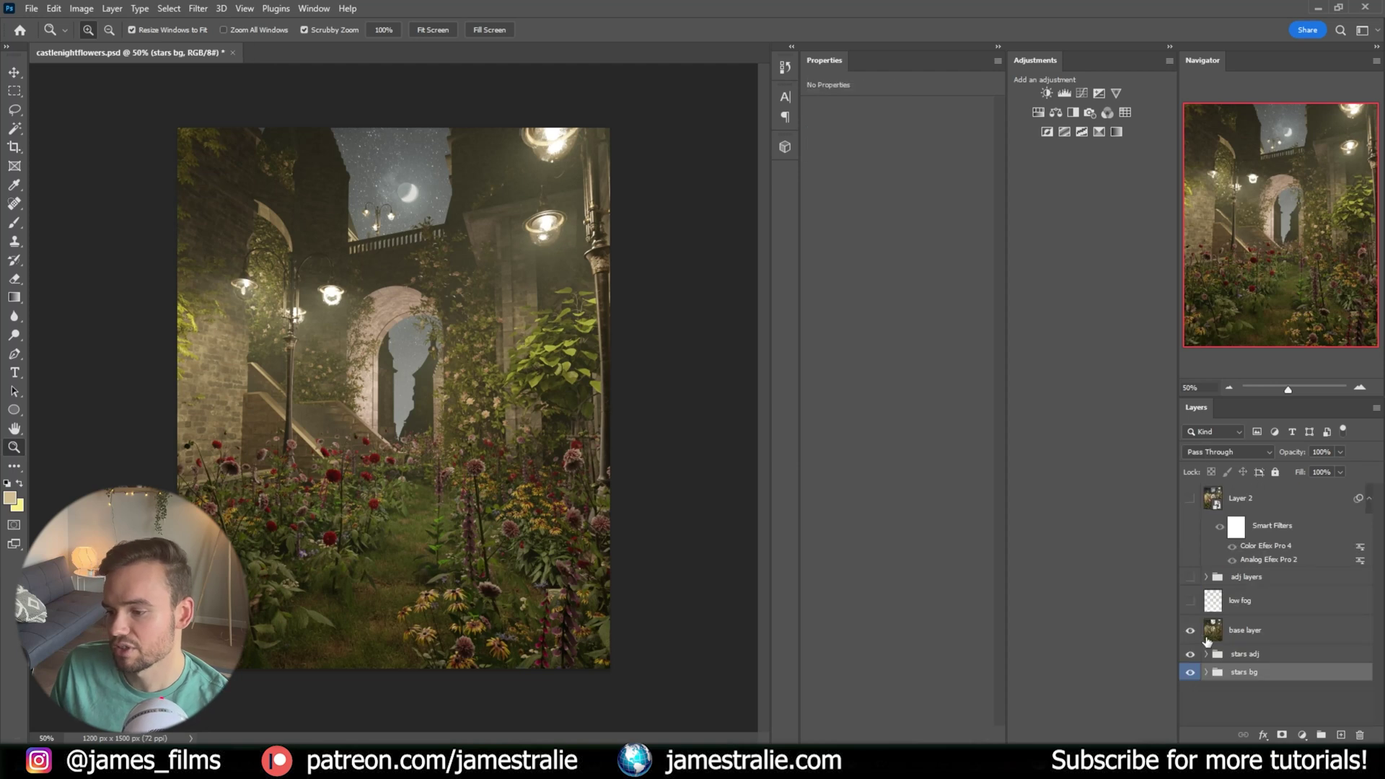
{"action": "left_click", "coordinate": [1190, 672]}
{"action": "left_click", "coordinate": [1190, 673]}
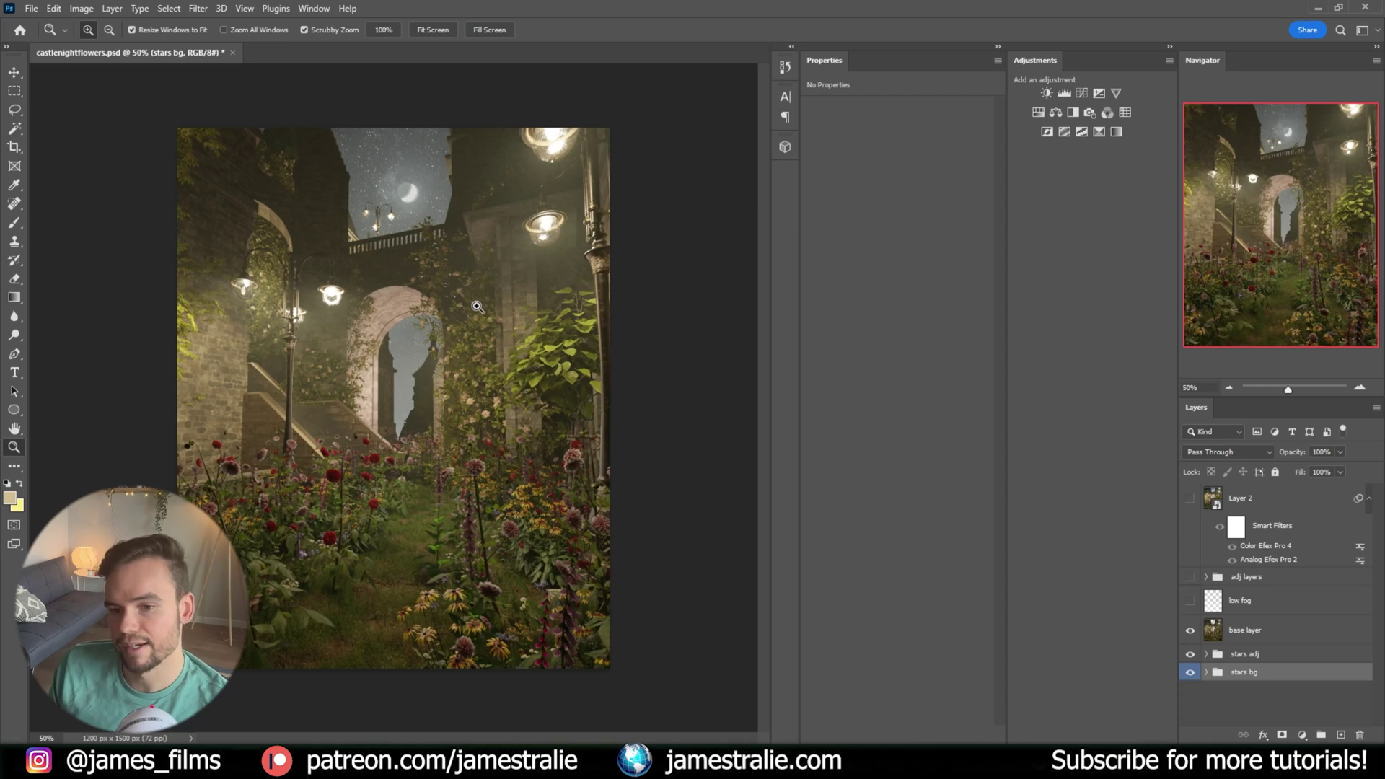
Show the low fog layer, comparing the garden with and without it
{"action": "left_click", "coordinate": [1191, 603]}
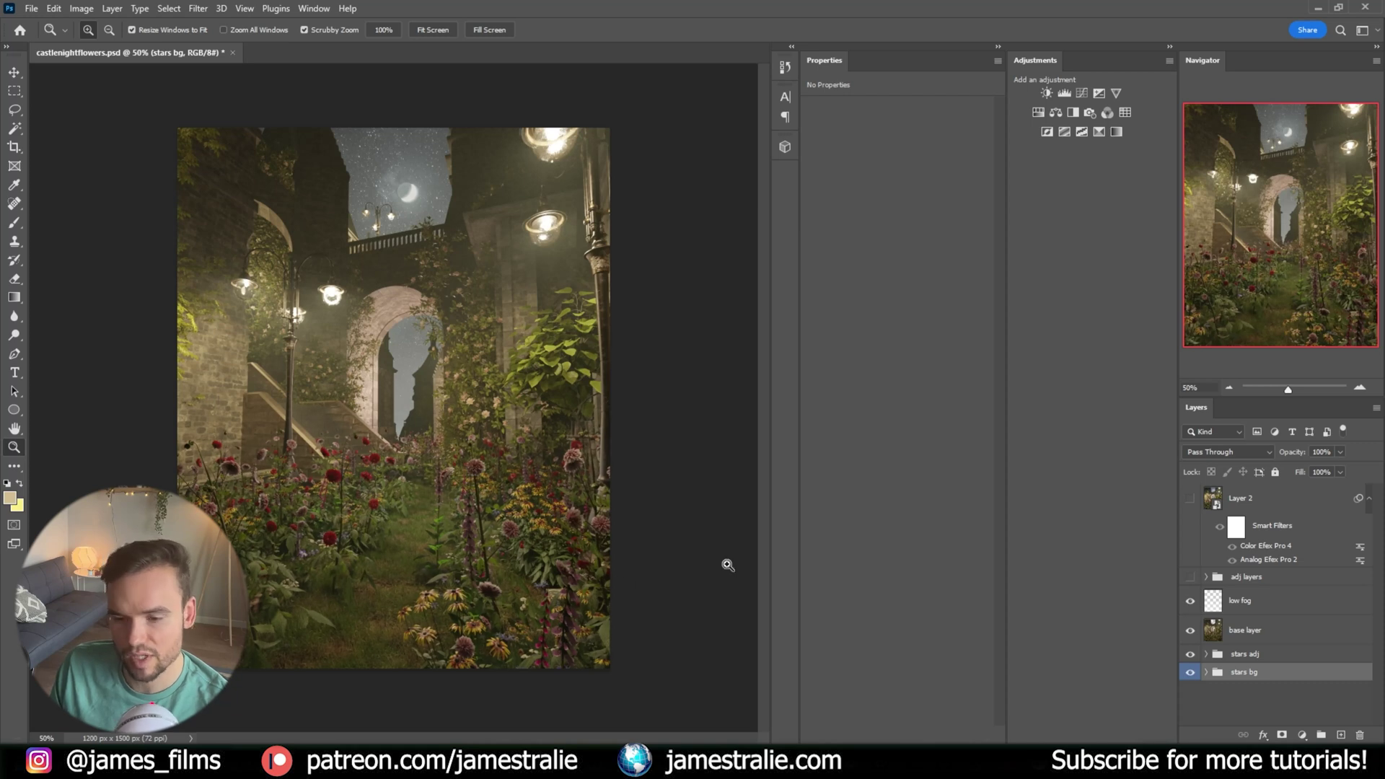
{"action": "left_click", "coordinate": [1190, 603]}
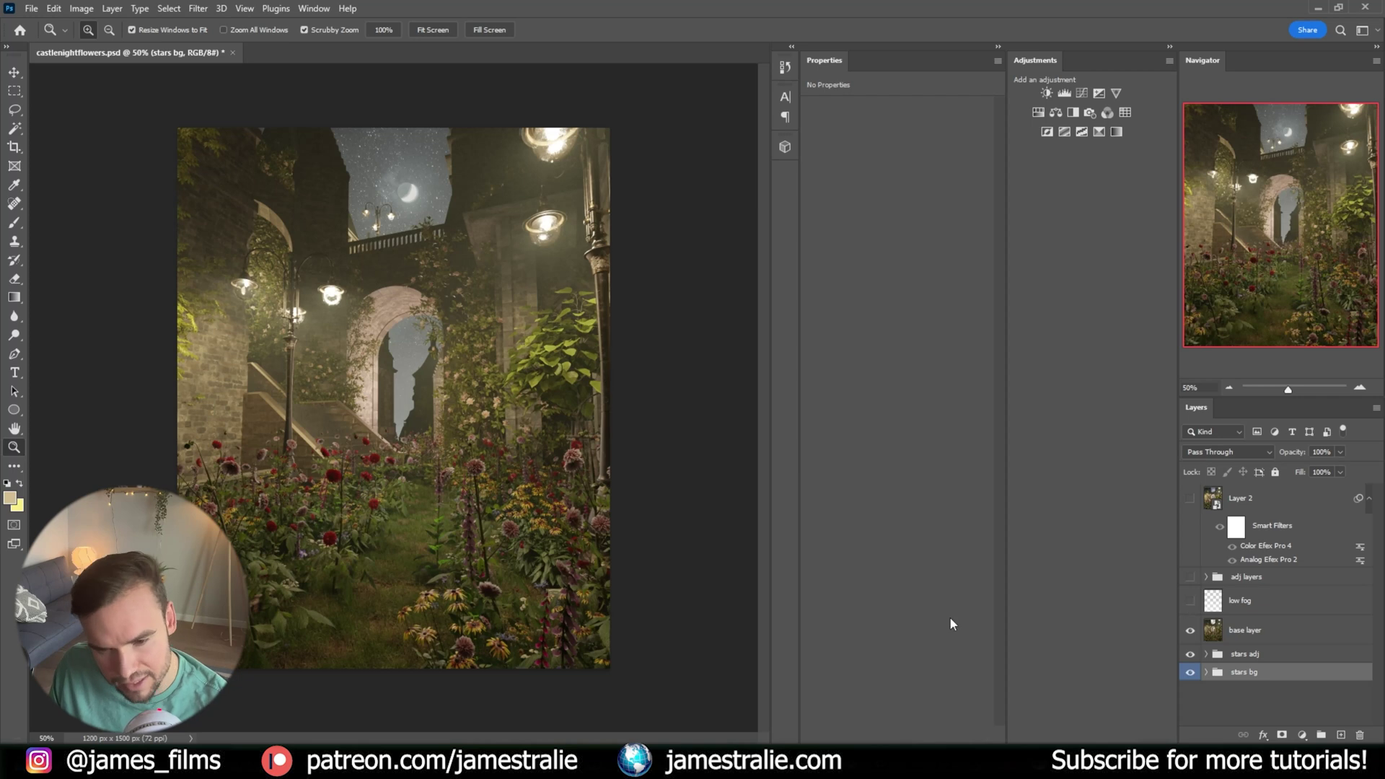
{"action": "left_click", "coordinate": [1190, 603]}
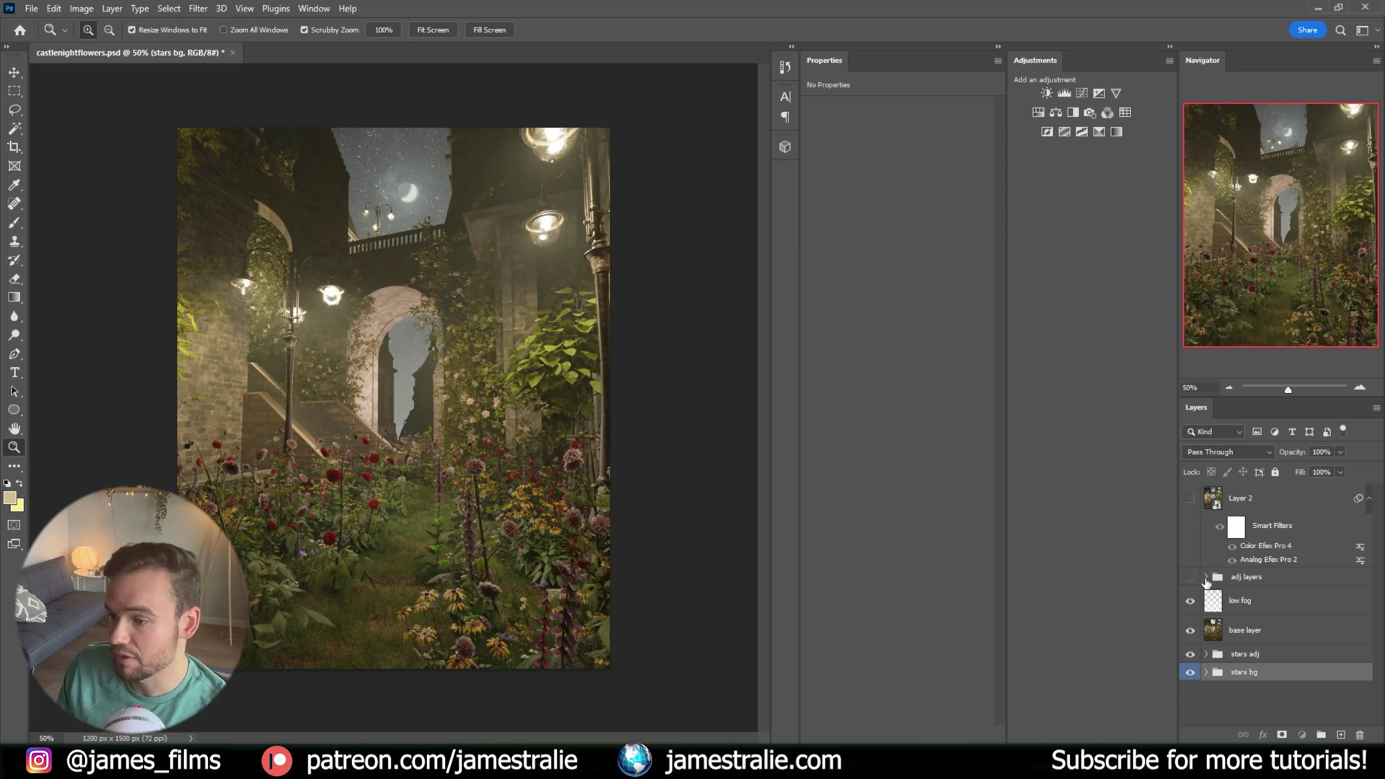
Expand and show the adj layers group, hiding its adjustment layers above Brightness/Contrast 3
{"action": "left_click", "coordinate": [1205, 578]}
{"action": "scroll", "coordinate": [1203, 584], "scroll_direction": "down", "scroll_amount": 2}
{"action": "scroll", "coordinate": [1202, 585], "scroll_direction": "up", "scroll_amount": 3}
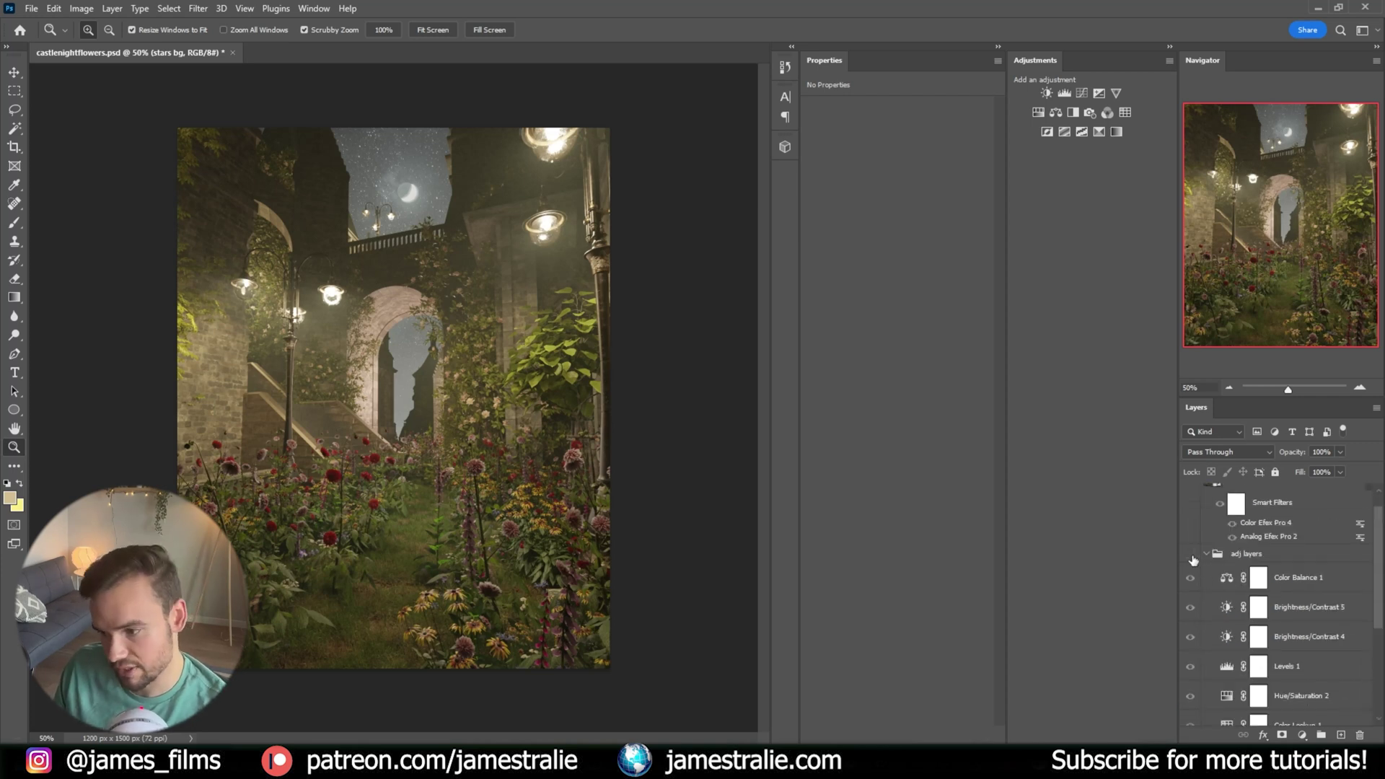
{"action": "left_click", "coordinate": [1190, 577]}
{"action": "left_click_drag", "start_coordinate": [1191, 665], "coordinate": [1191, 694]}
{"action": "scroll", "coordinate": [1192, 678], "scroll_direction": "down", "scroll_amount": 3}
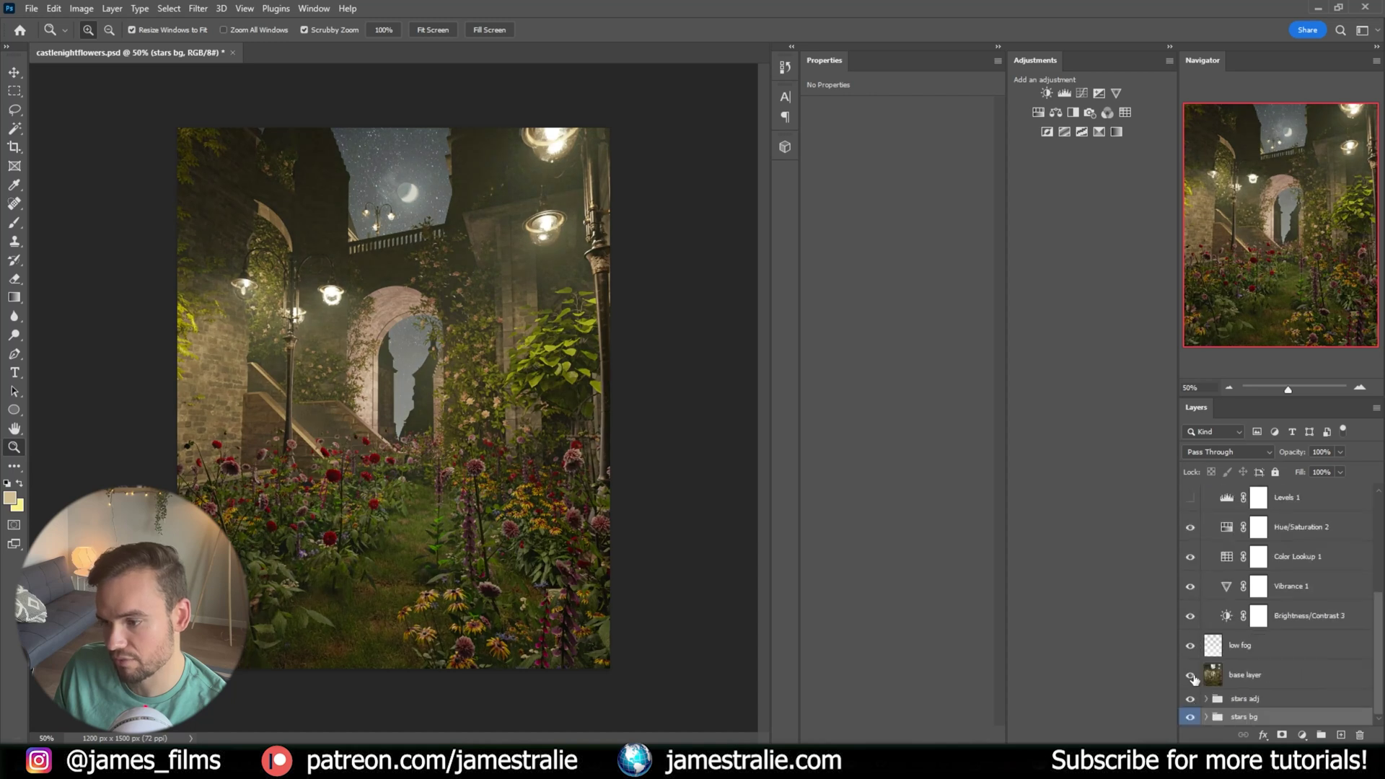
{"action": "left_click_drag", "start_coordinate": [1195, 555], "coordinate": [1193, 618]}
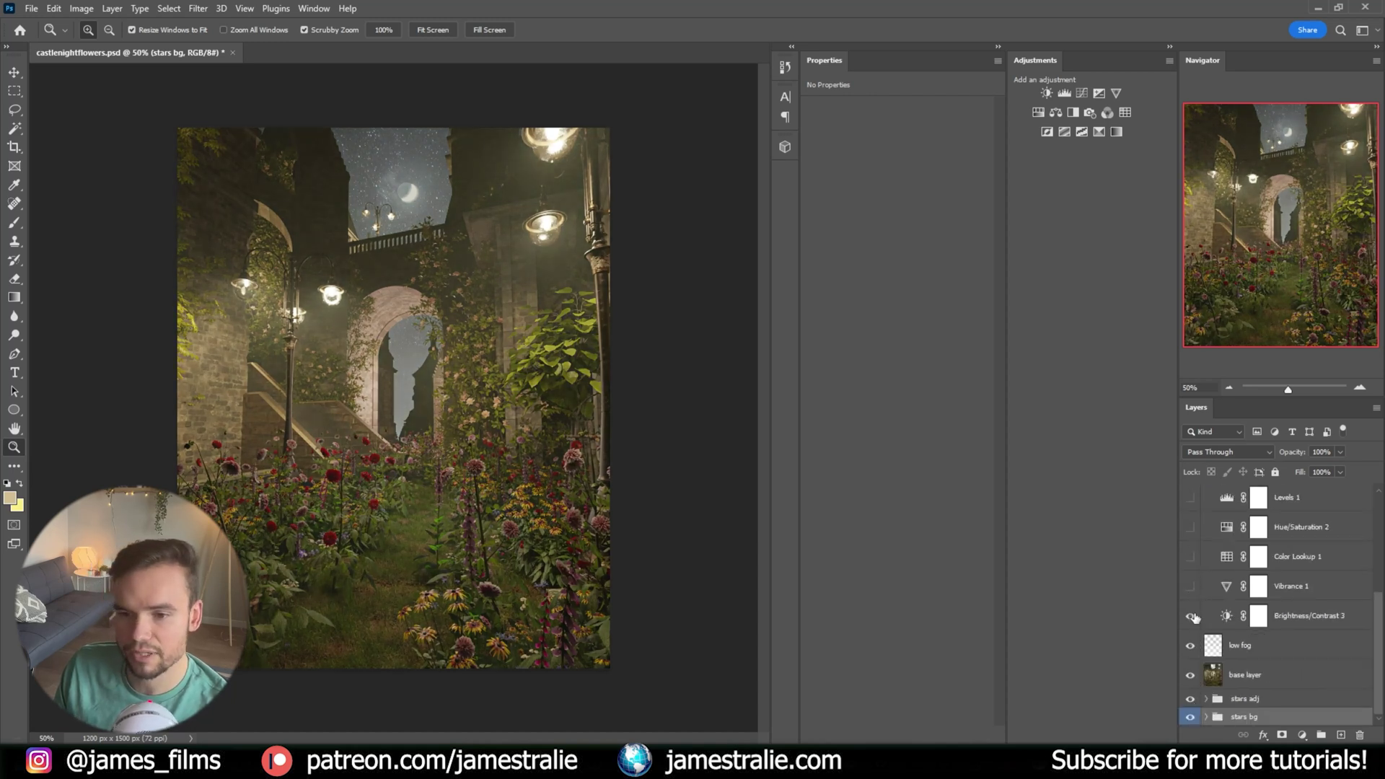
Review the Brightness/Contrast 3 settings and compare the image with and without that adjustment
{"action": "left_click", "coordinate": [1192, 617]}
{"action": "left_click", "coordinate": [1208, 617]}
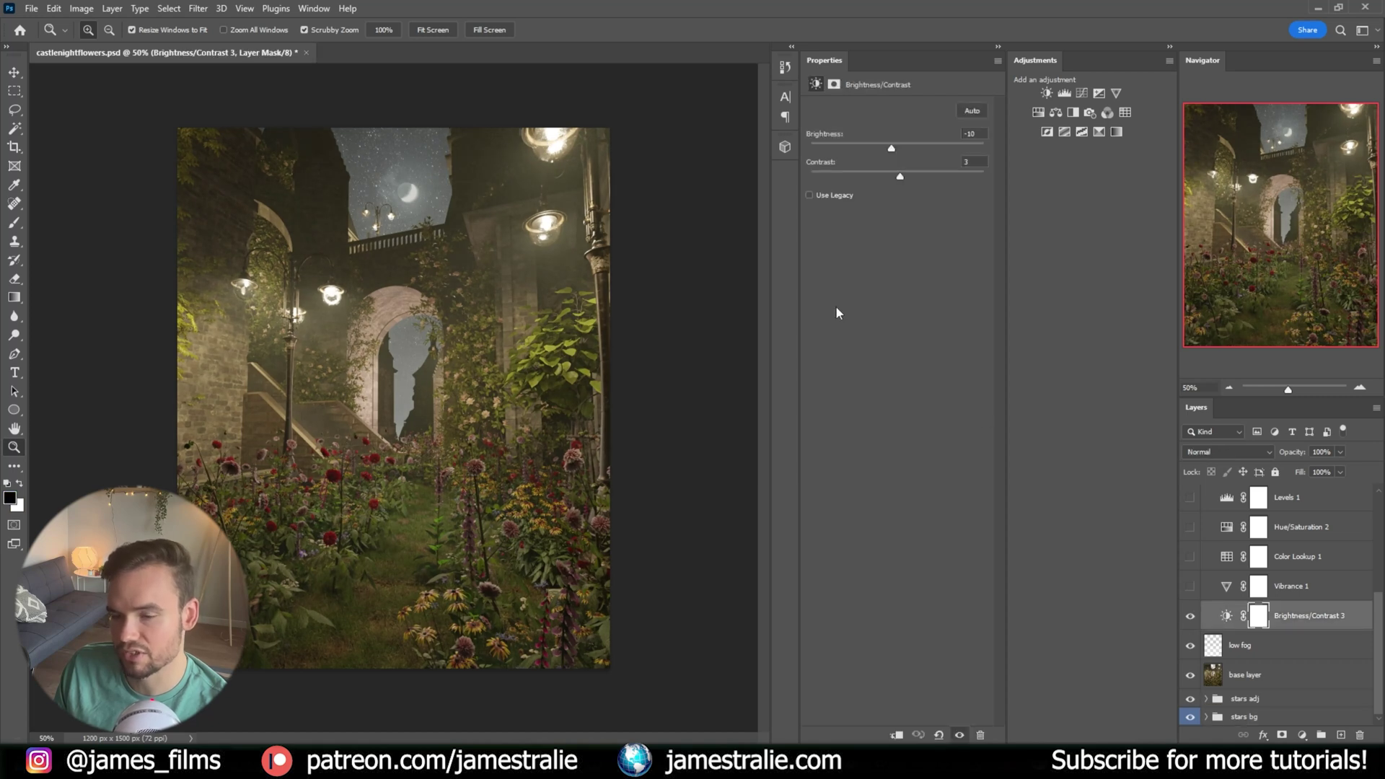
{"action": "left_click", "coordinate": [1191, 618]}
{"action": "left_click", "coordinate": [1191, 617]}
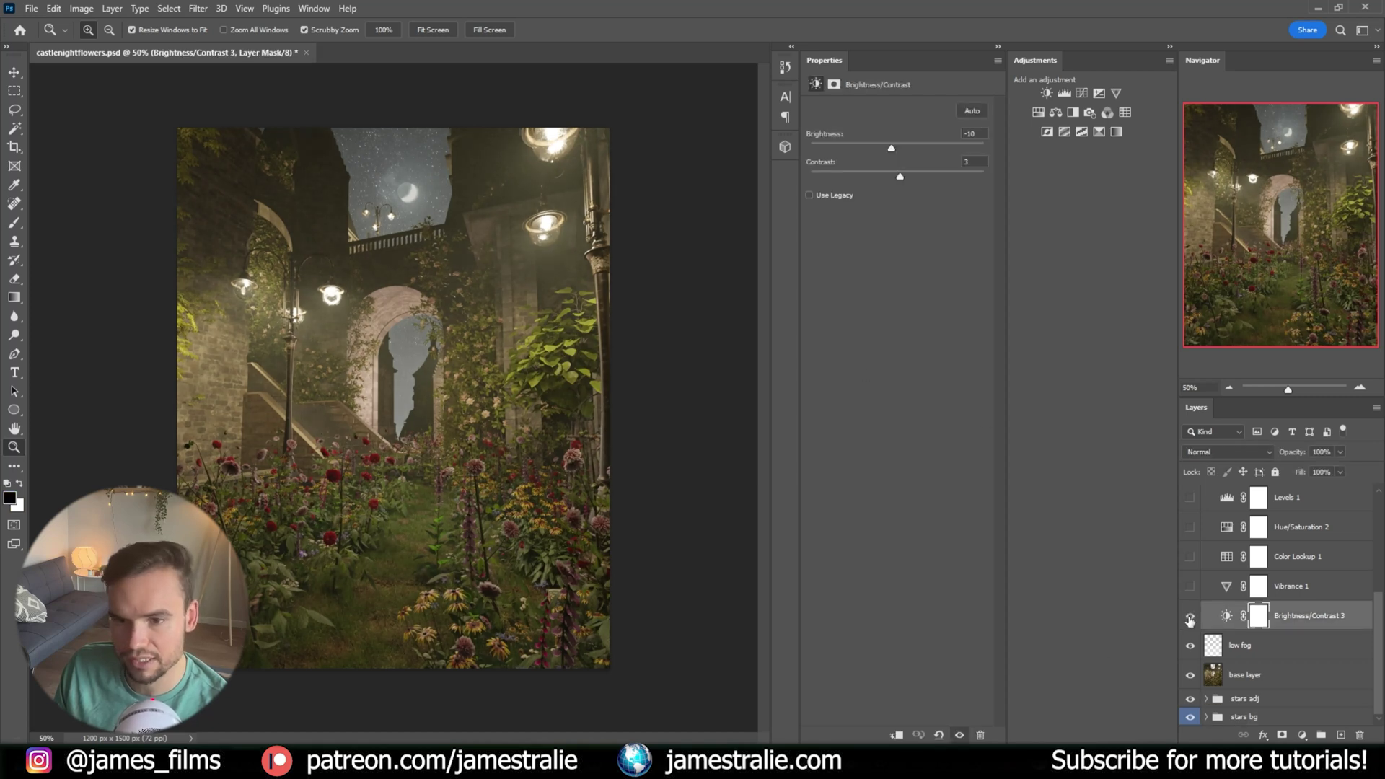
Show Vibrance 1, comparing the image with and without it, and show Color Lookup 1 with its settings open
{"action": "left_click", "coordinate": [1191, 588]}
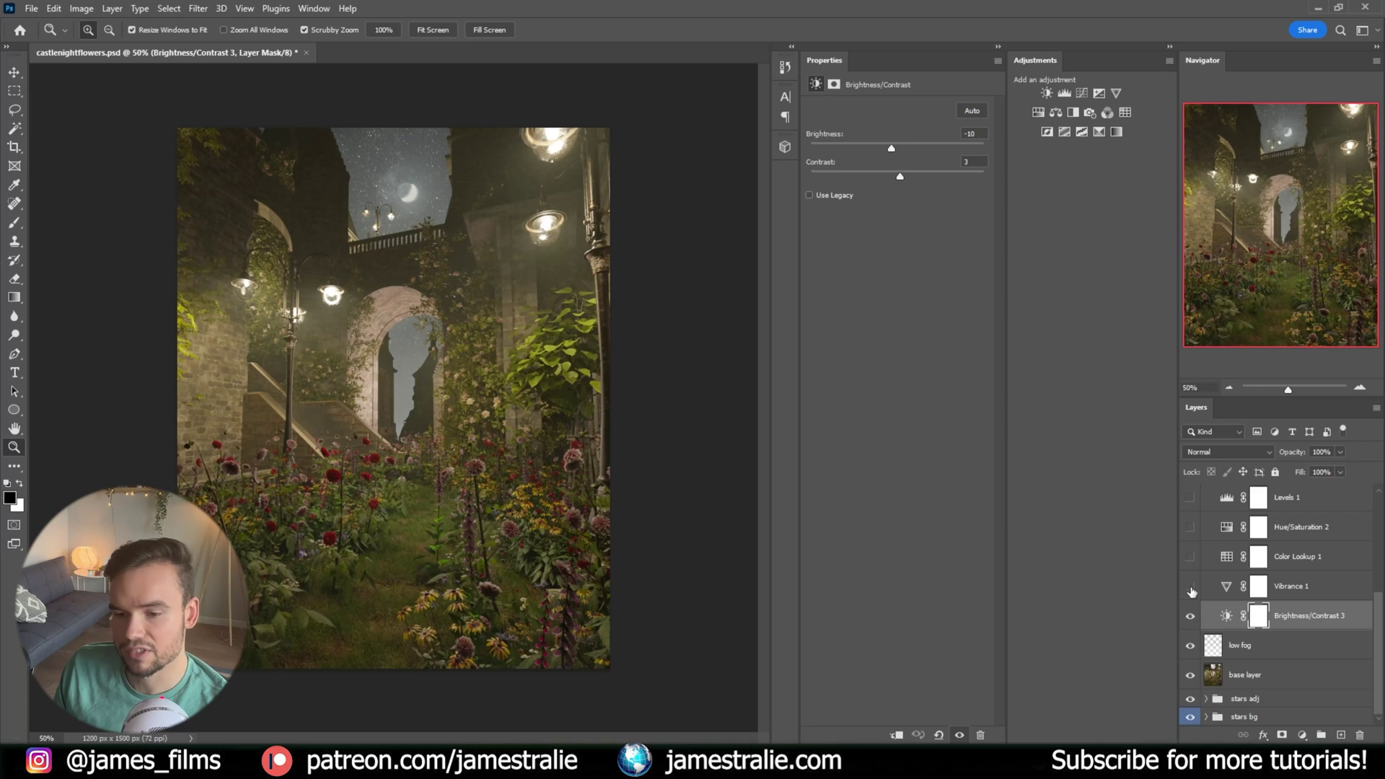
{"action": "left_click", "coordinate": [1191, 587]}
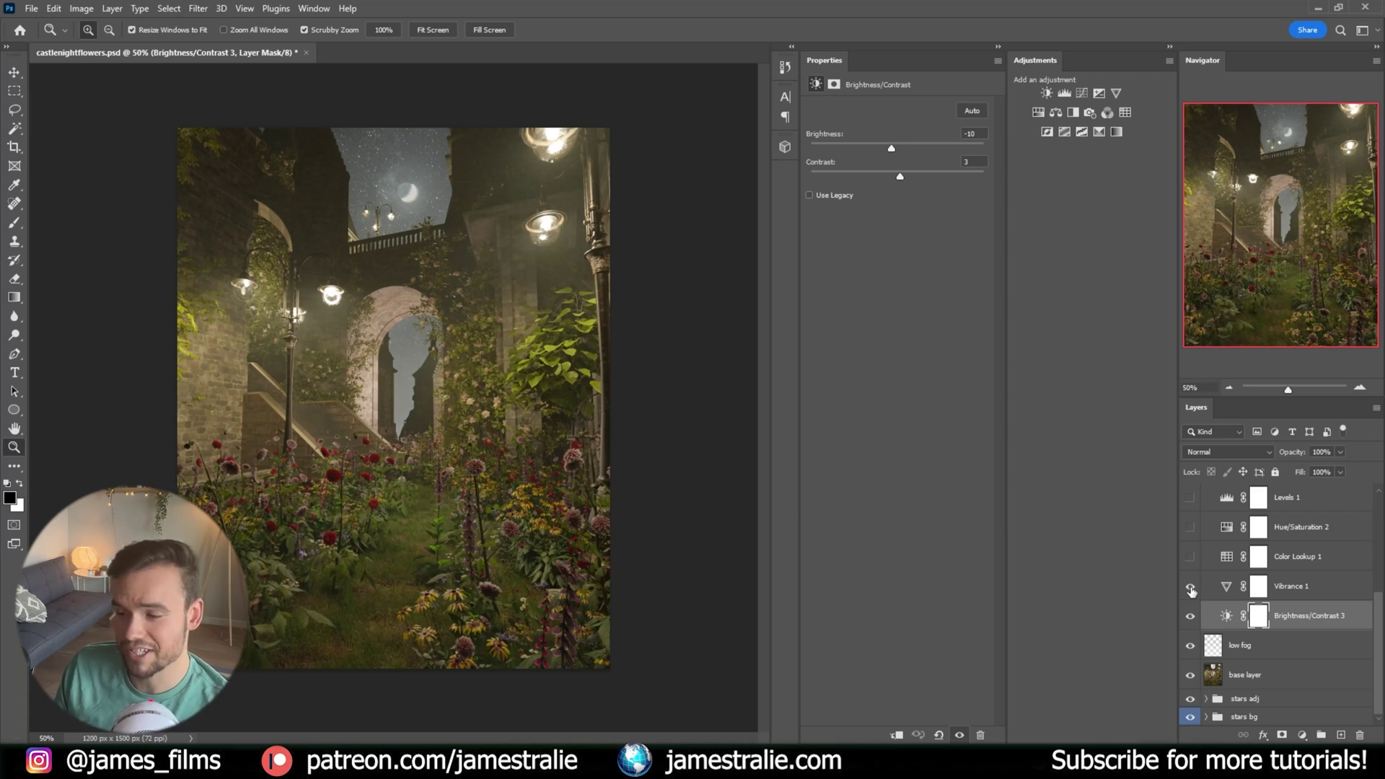
{"action": "left_click", "coordinate": [1192, 589]}
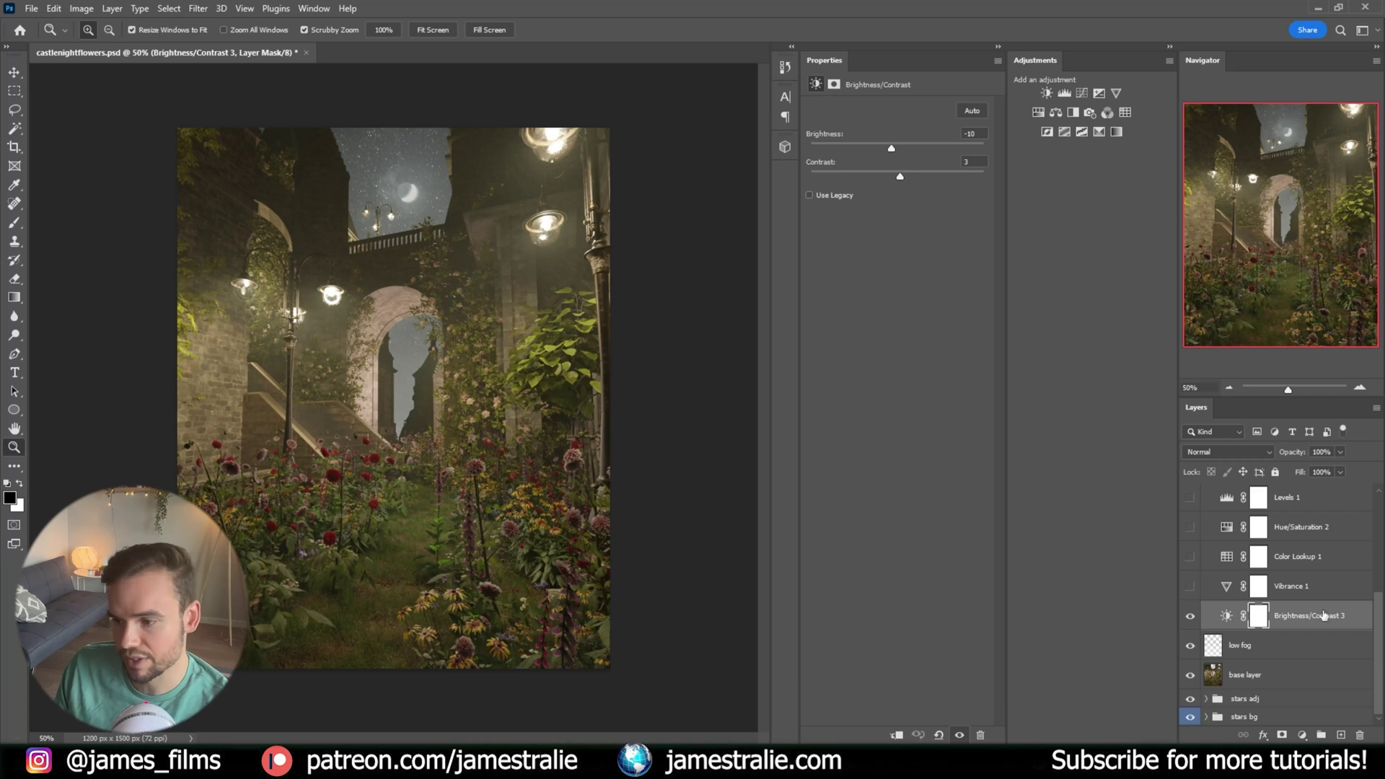
{"action": "left_click", "coordinate": [1190, 587]}
{"action": "left_click", "coordinate": [1190, 557]}
{"action": "left_click", "coordinate": [1225, 562]}
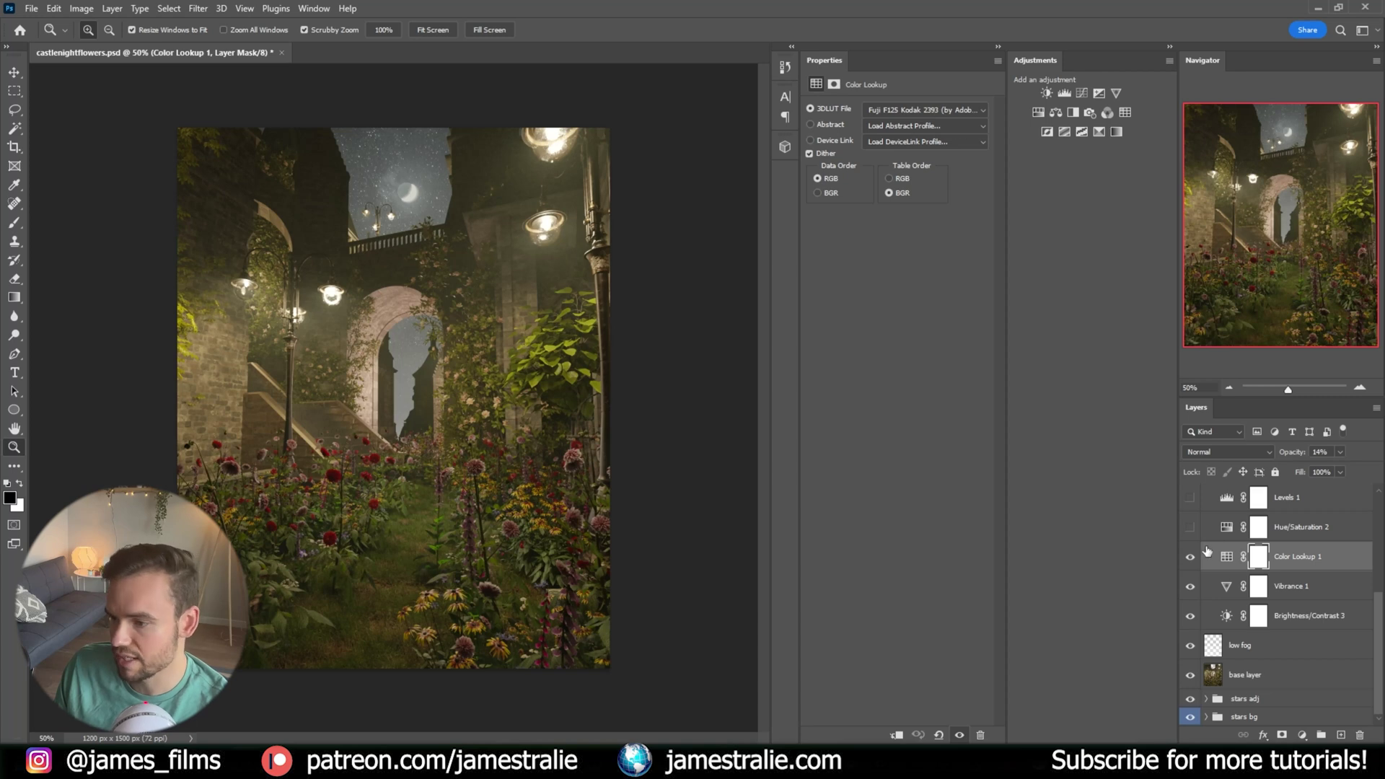
Show the Hue/Saturation 2, Levels 1, Brightness/Contrast 4 and Brightness/Contrast 5 adjustment layers one after another
{"action": "scroll", "coordinate": [1209, 554], "scroll_direction": "up", "scroll_amount": 2}
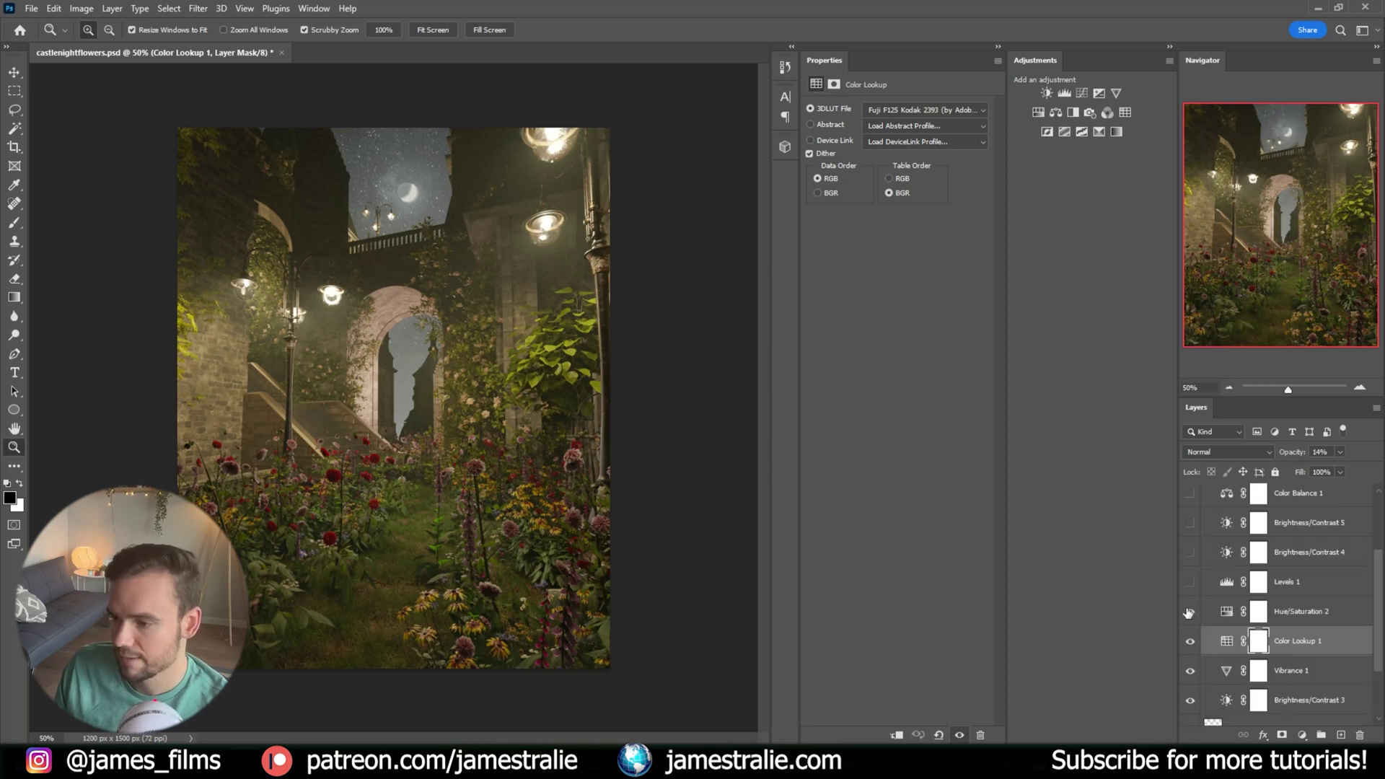
{"action": "left_click", "coordinate": [1189, 613]}
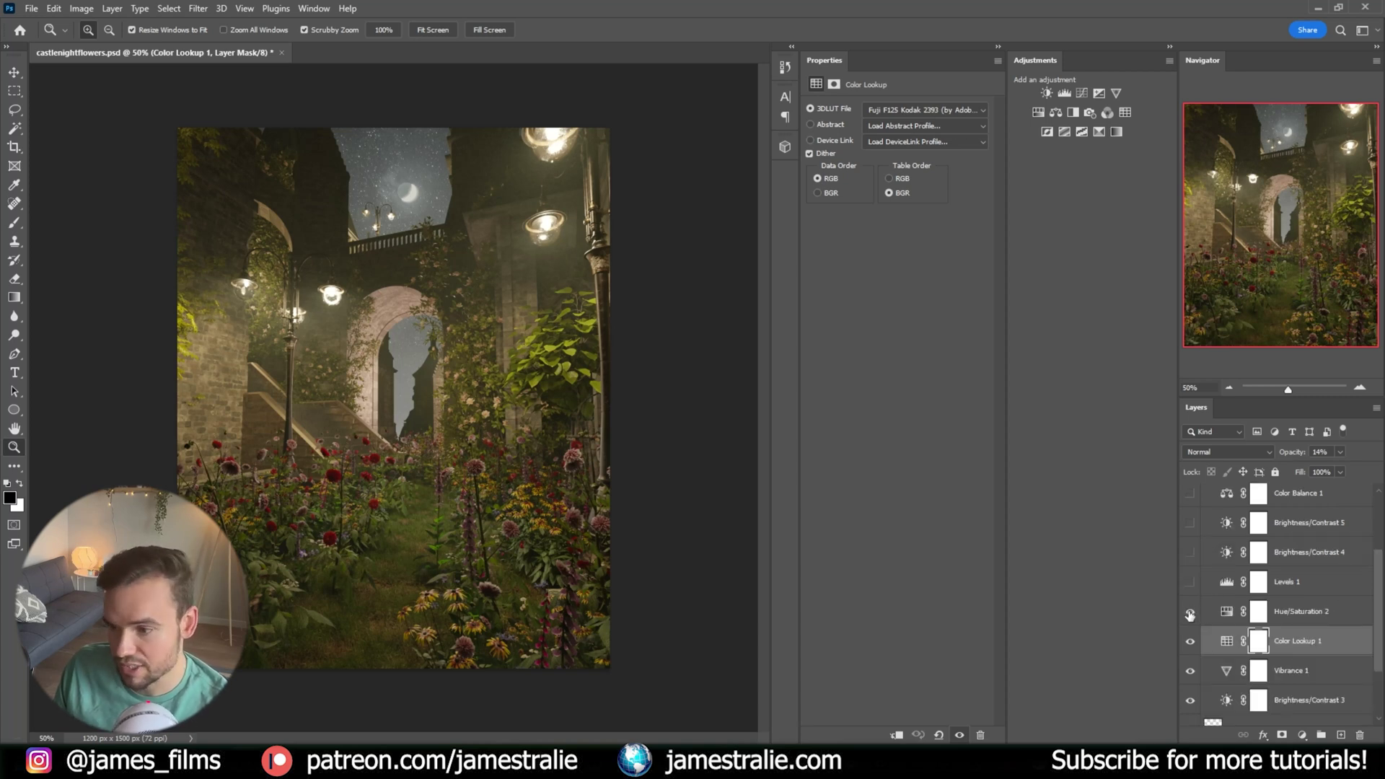
{"action": "left_click", "coordinate": [1191, 582]}
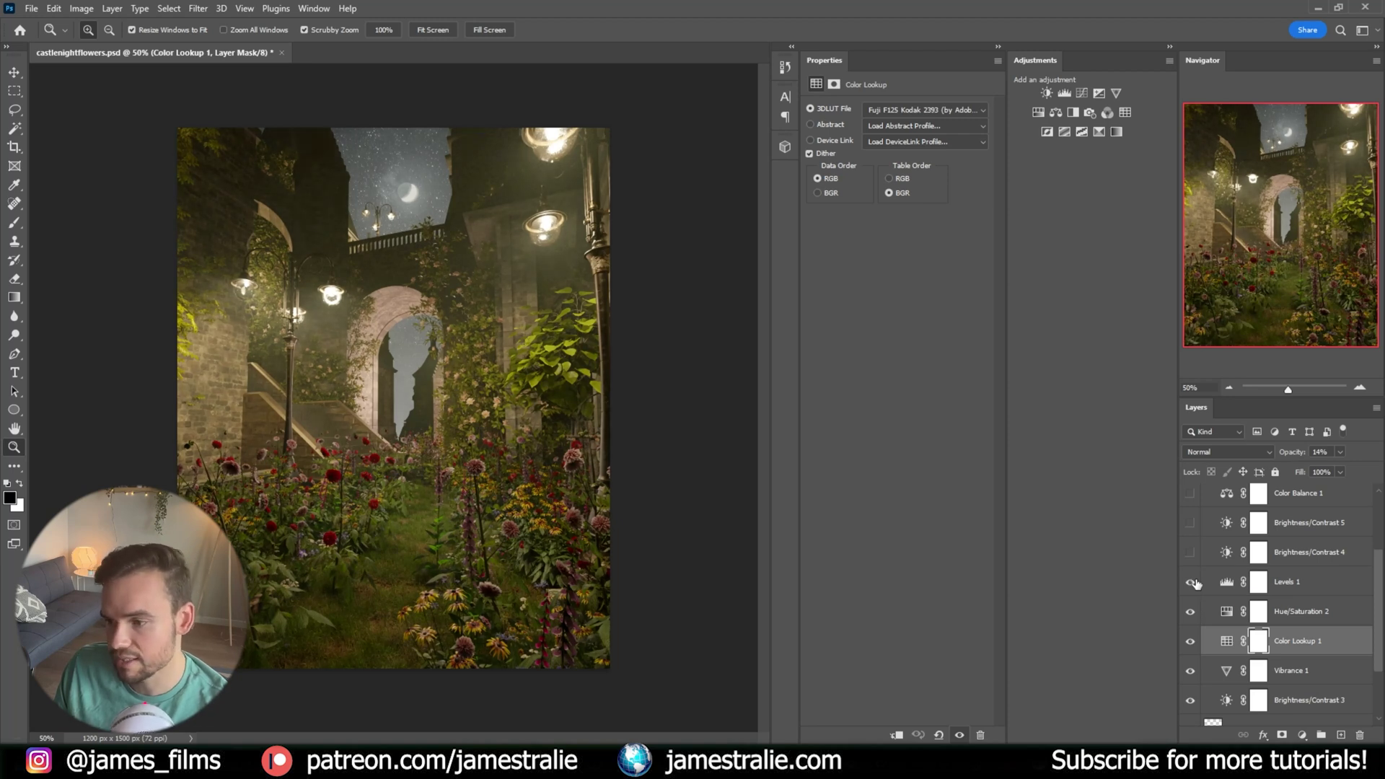
{"action": "left_click", "coordinate": [1191, 552]}
{"action": "left_click", "coordinate": [1191, 523]}
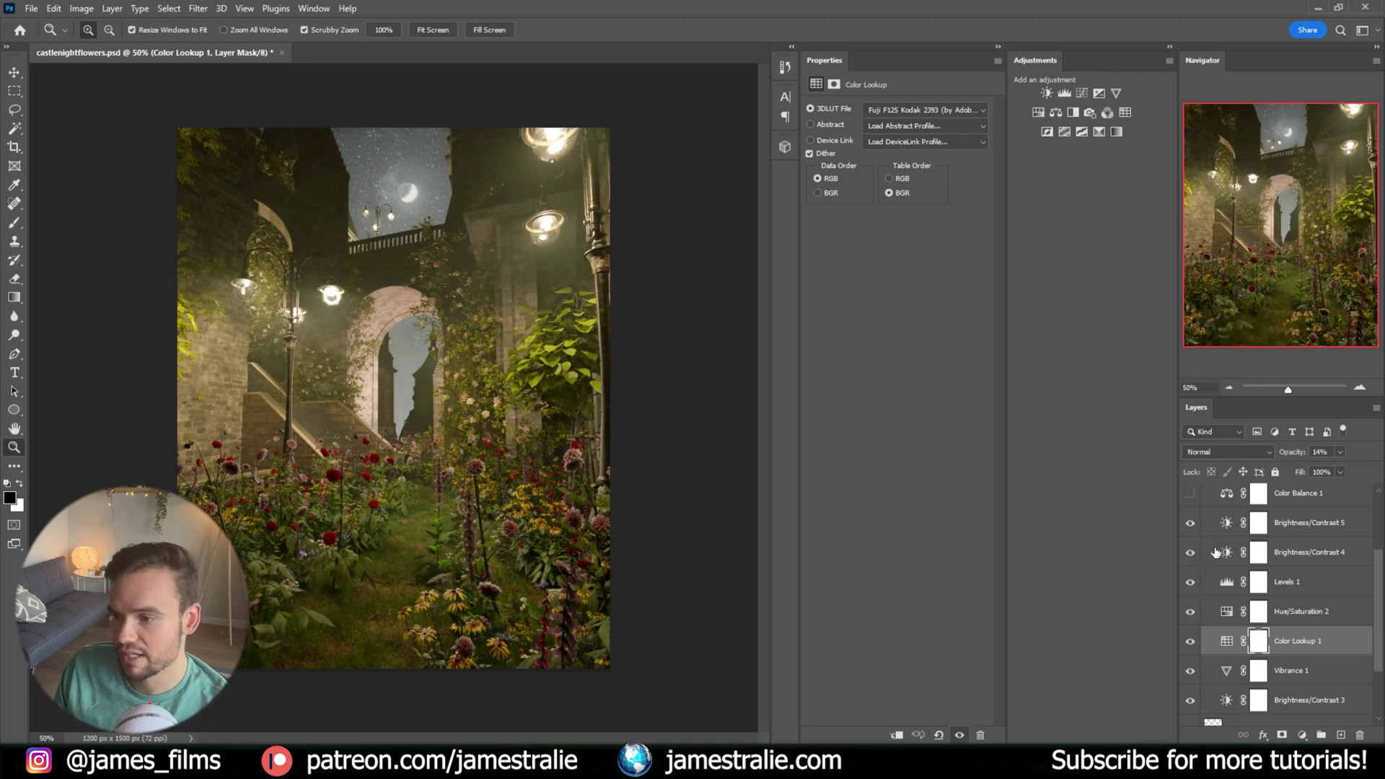
Show the Color Balance 1 adjustment, comparing the image with and without it
{"action": "scroll", "coordinate": [1217, 552], "scroll_direction": "up", "scroll_amount": 3}
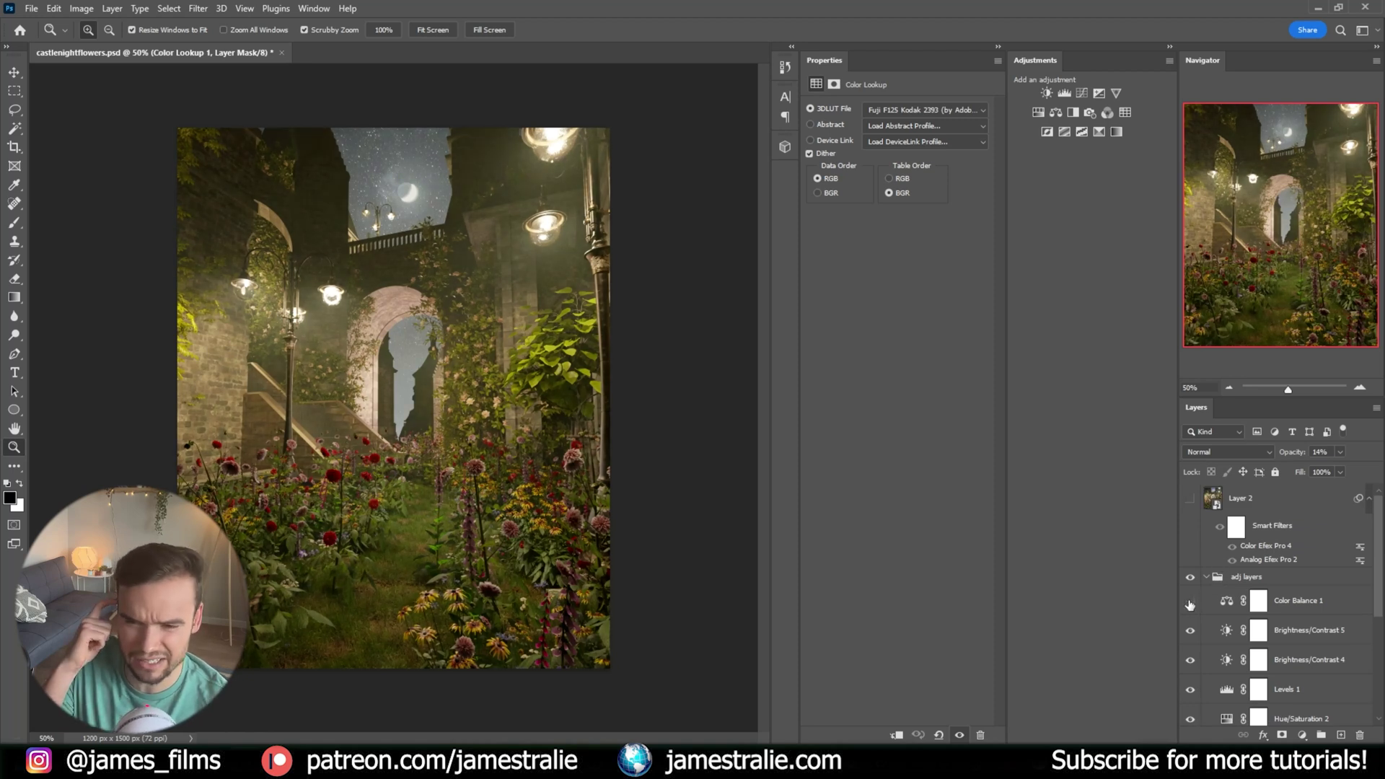
{"action": "left_click", "coordinate": [1190, 601]}
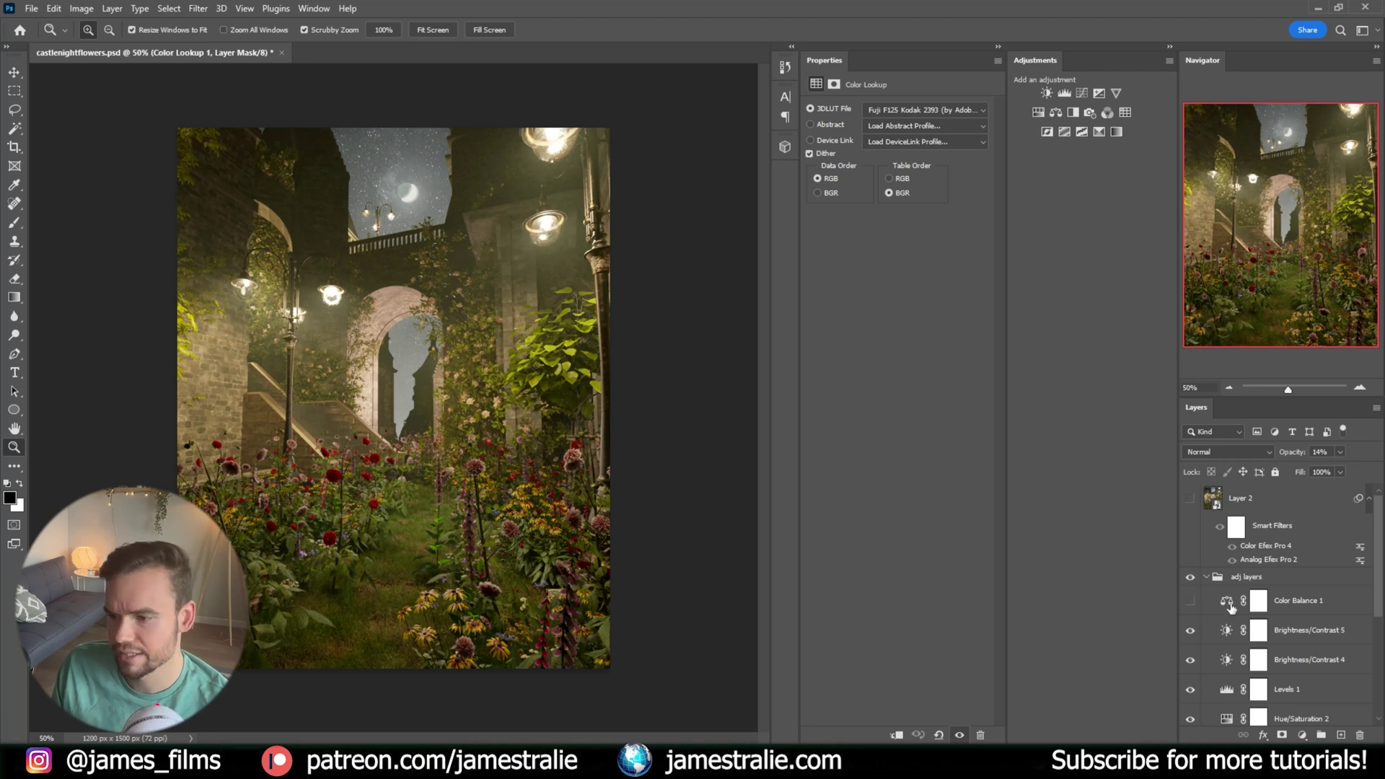
{"action": "left_click", "coordinate": [1191, 602]}
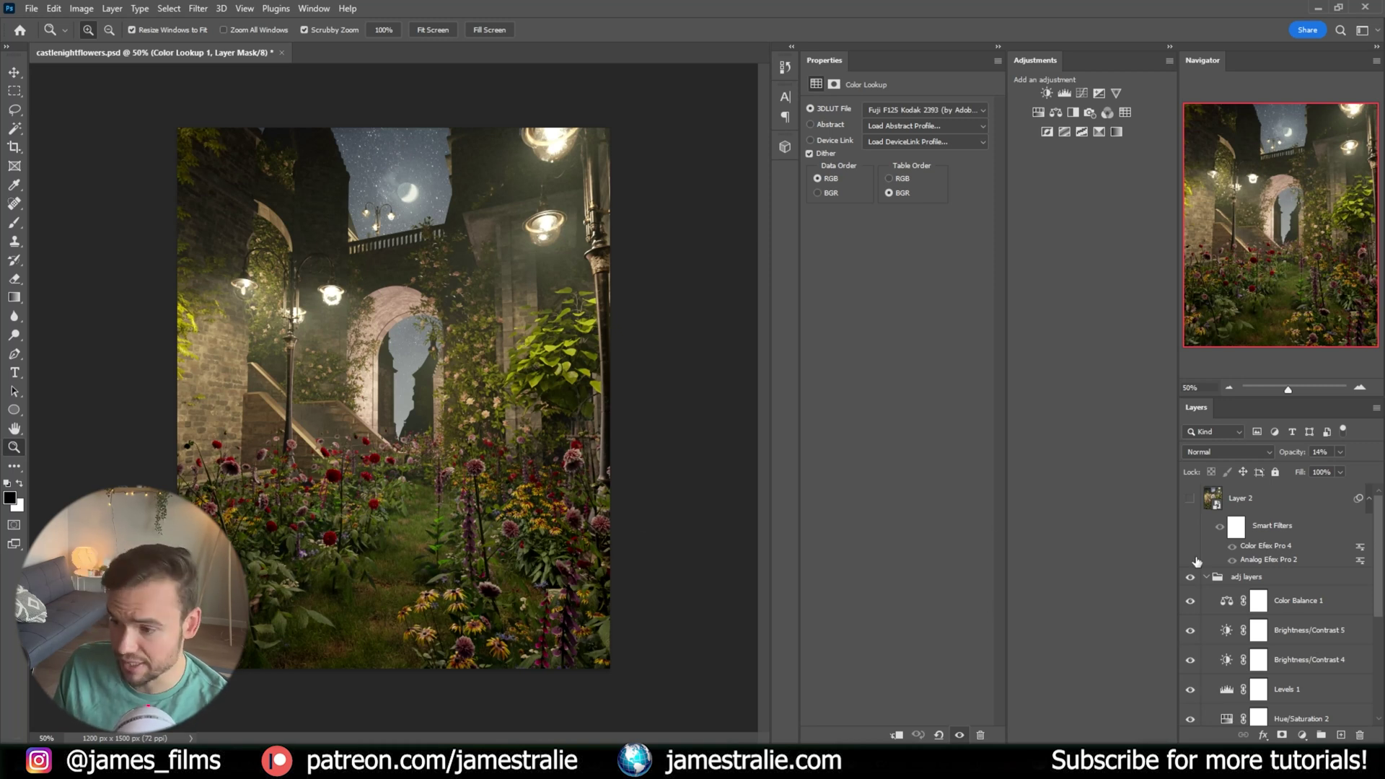
Collapse the adj layers group and compare the image with and without all its adjustments
{"action": "left_click", "coordinate": [1218, 577]}
{"action": "left_click", "coordinate": [1206, 577]}
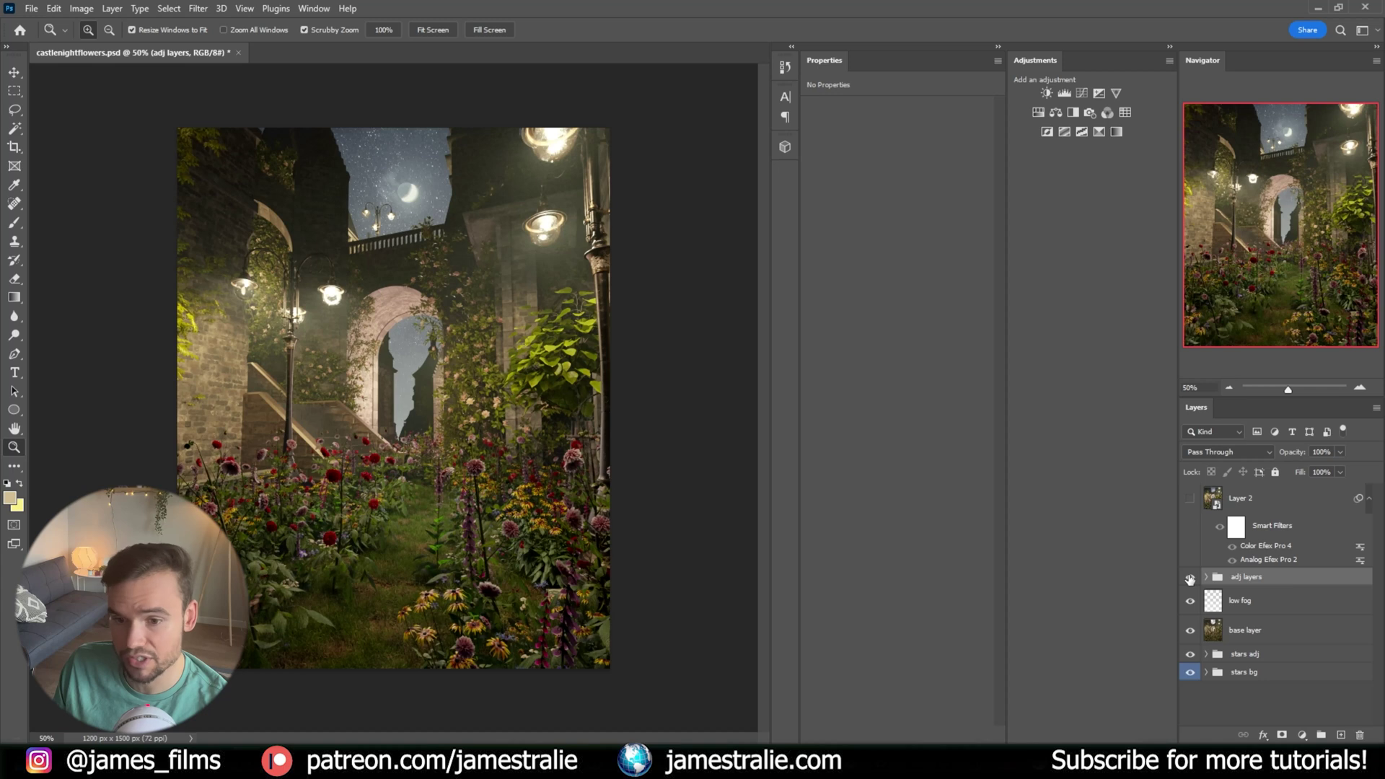
{"action": "left_click", "coordinate": [1189, 577]}
{"action": "left_click", "coordinate": [1190, 578]}
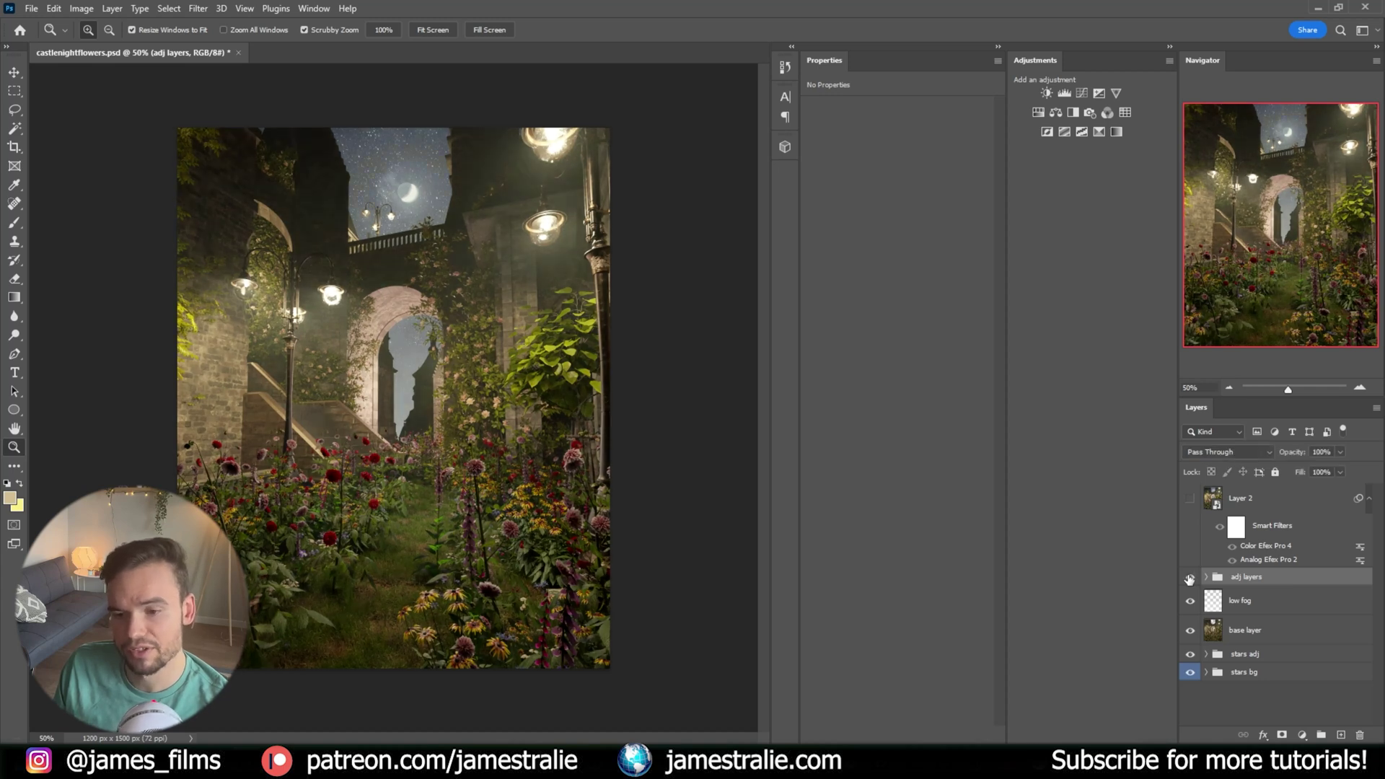
{"action": "left_click", "coordinate": [1190, 578]}
{"action": "left_click", "coordinate": [1190, 578]}
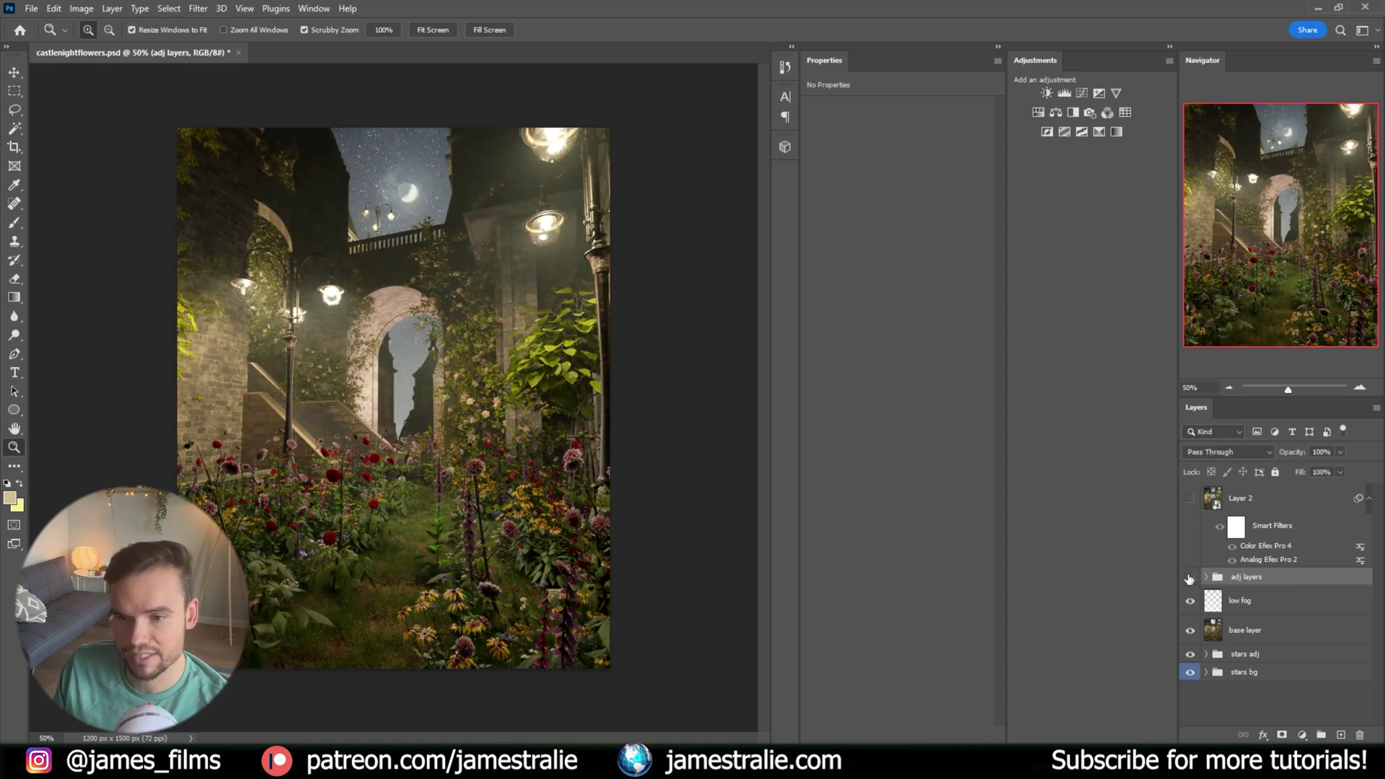
{"action": "left_click", "coordinate": [1189, 578]}
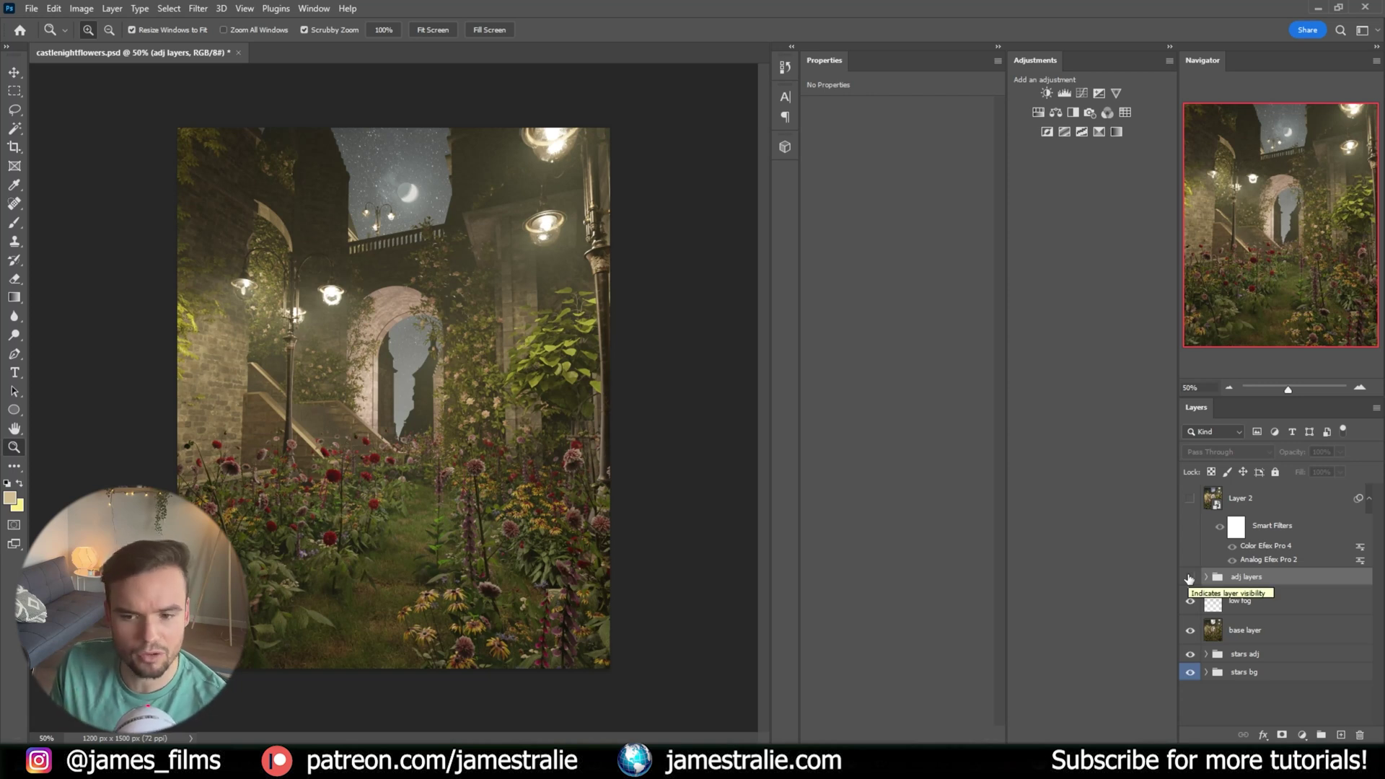
{"action": "left_click", "coordinate": [1190, 578]}
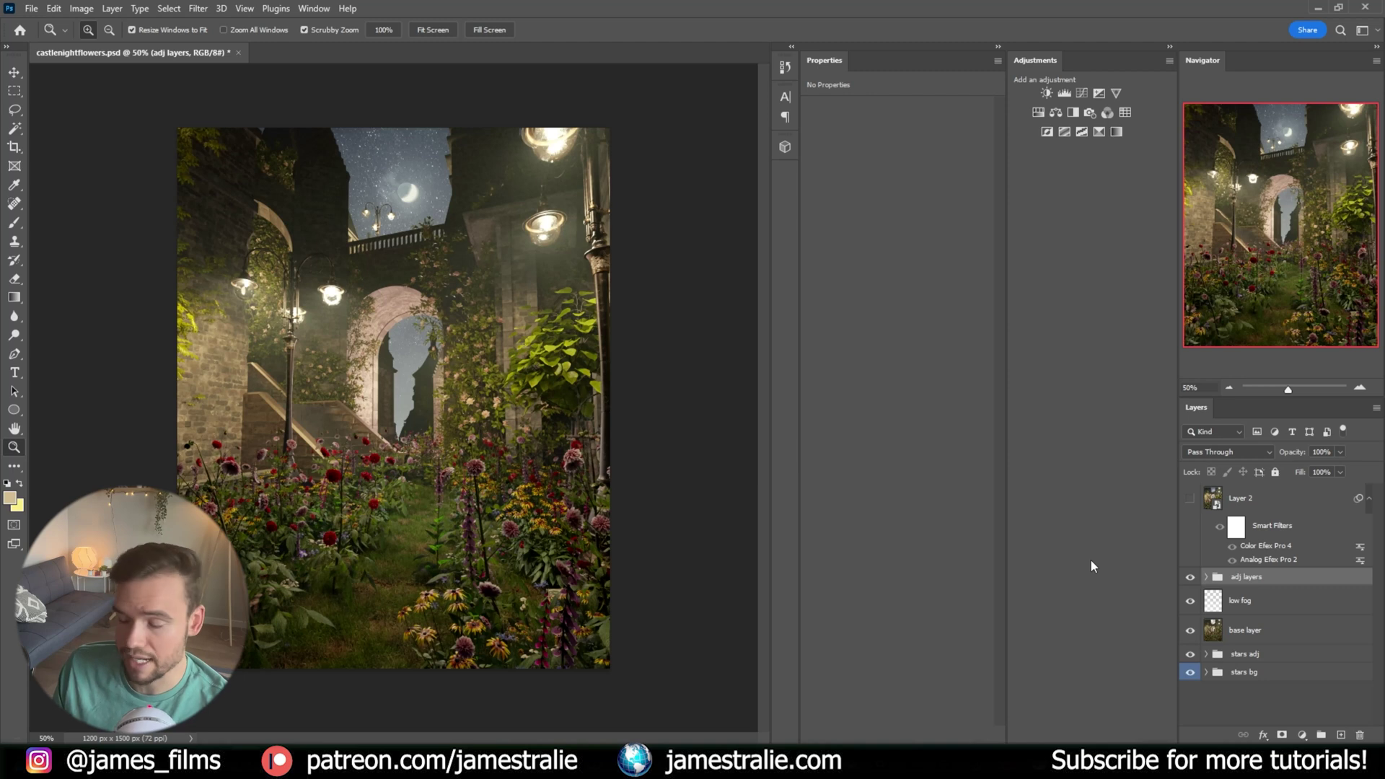
Show Layer 2 with its Color Efex Pro 4 and Analog Efex Pro 2 smart filters, comparing the image with and without it
{"action": "left_click", "coordinate": [1191, 498]}
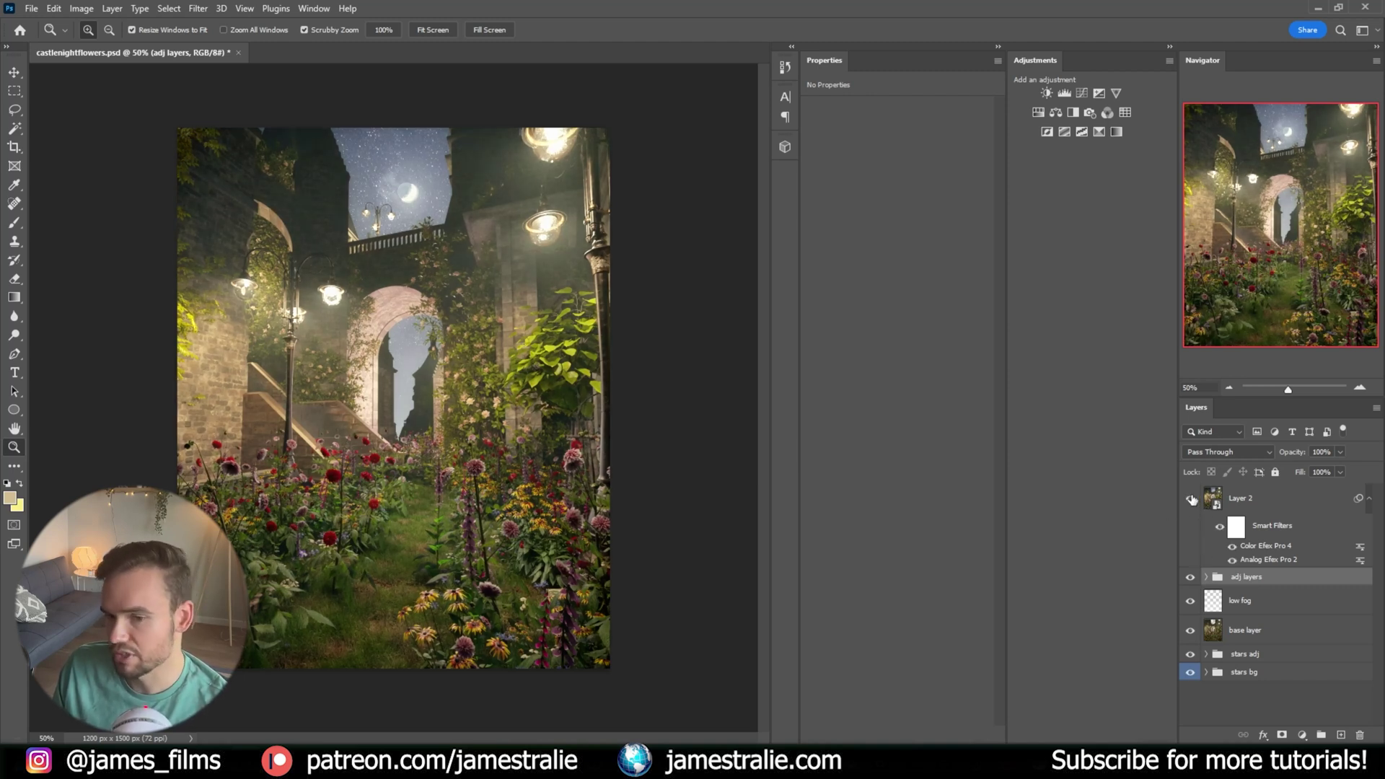
{"action": "left_click", "coordinate": [1190, 498]}
{"action": "left_click", "coordinate": [1191, 498]}
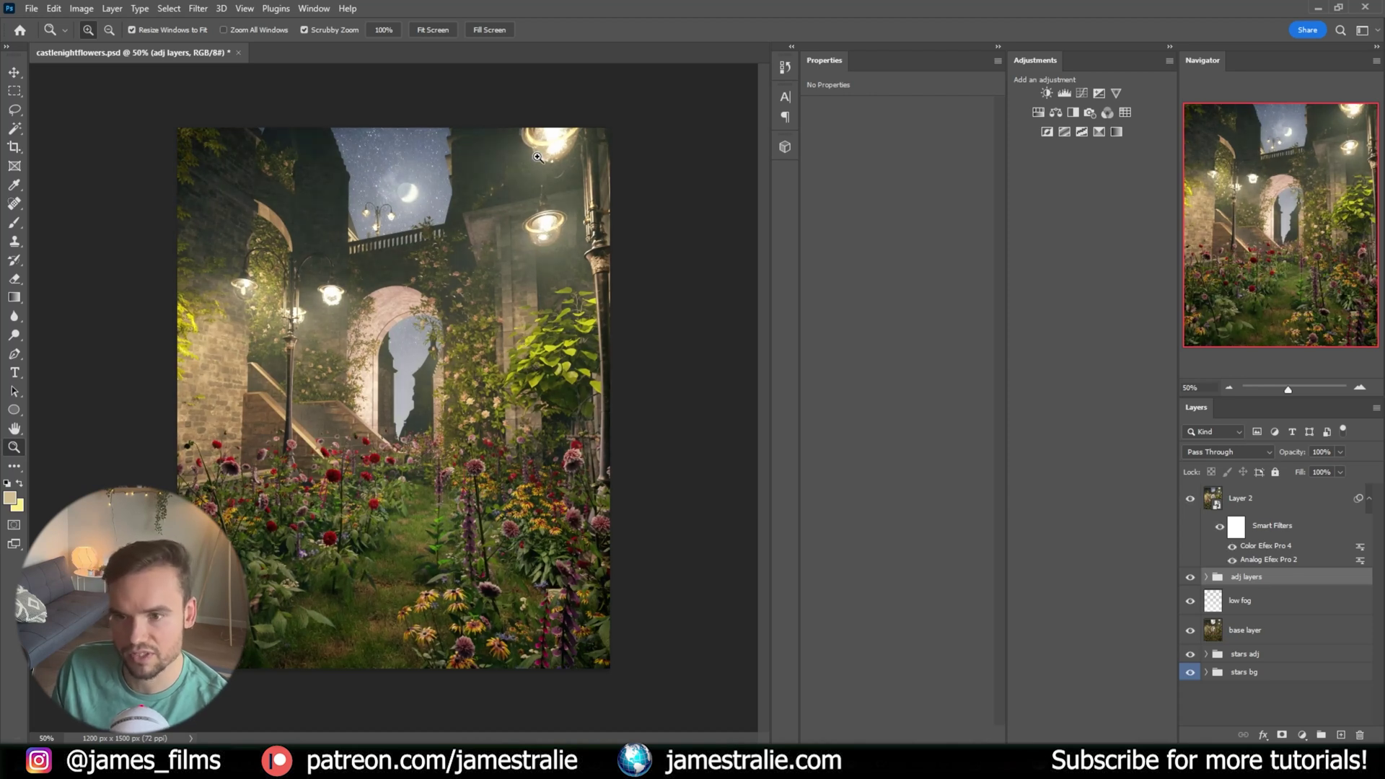